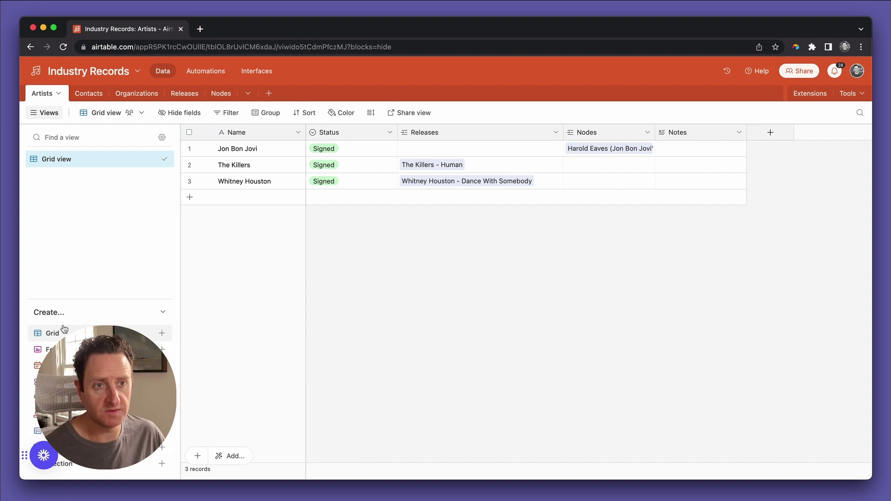
Start a new form view for the Artists table and name it 'New artist form'.
mouse_move(60, 335)
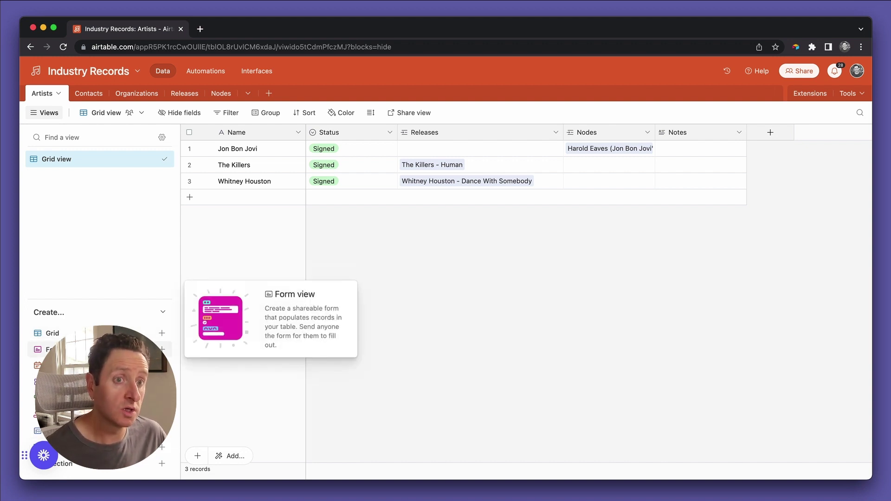
left_click(59, 349)
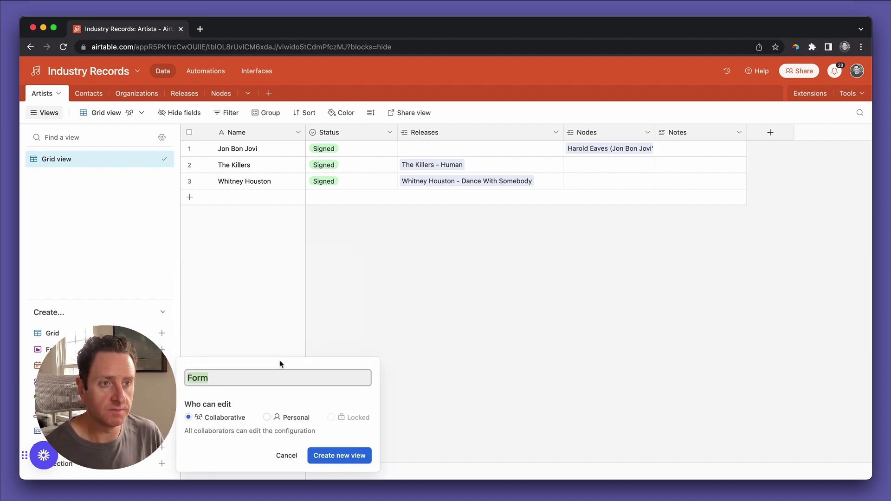
type("Ar")
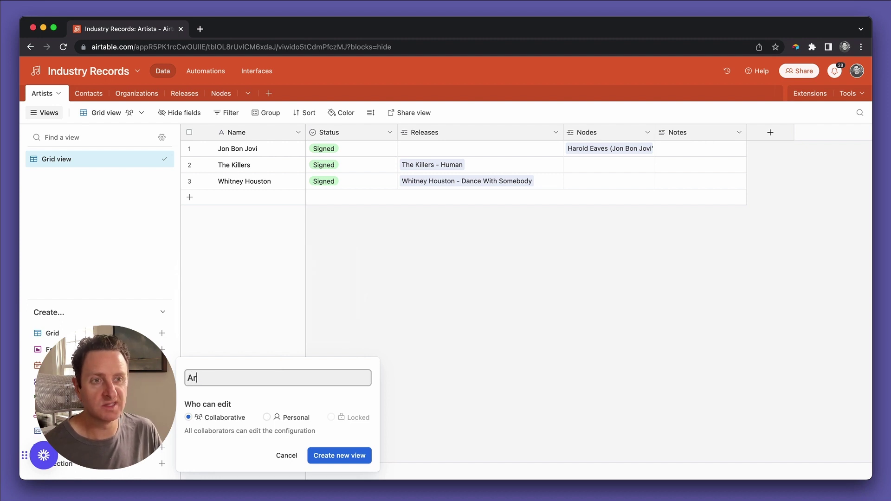
type("tist")
key("BackSpace")
key("BackSpace")
key("BackSpace")
key("BackSpace")
key("BackSpace")
key("BackSpace")
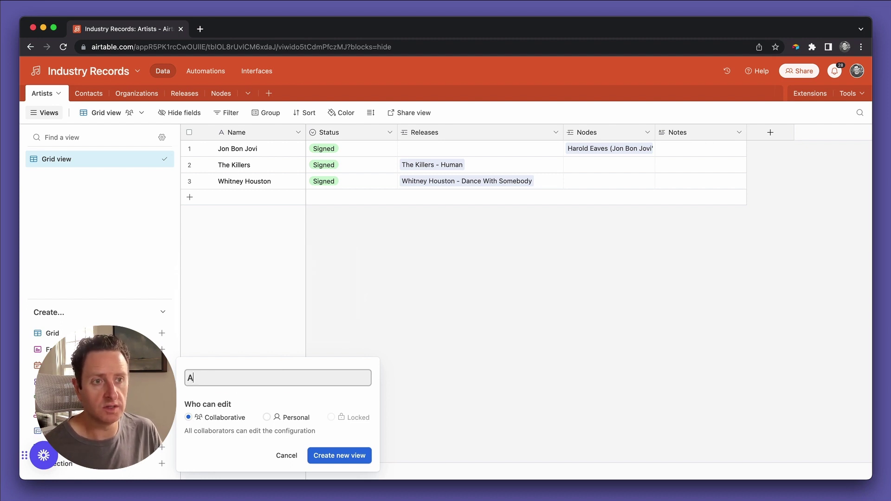
type("New artist form")
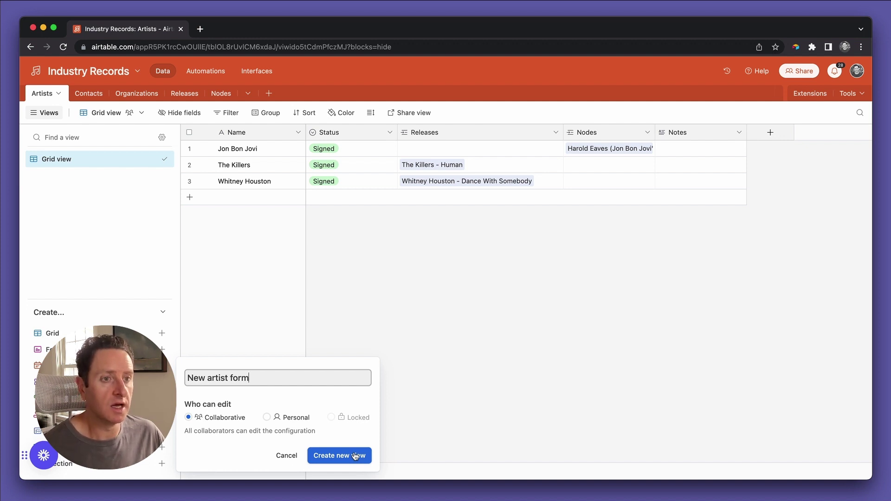
Create the form view, add a URL-type 'Instagram URL' field to Artists, and return to the form.
left_click(355, 455)
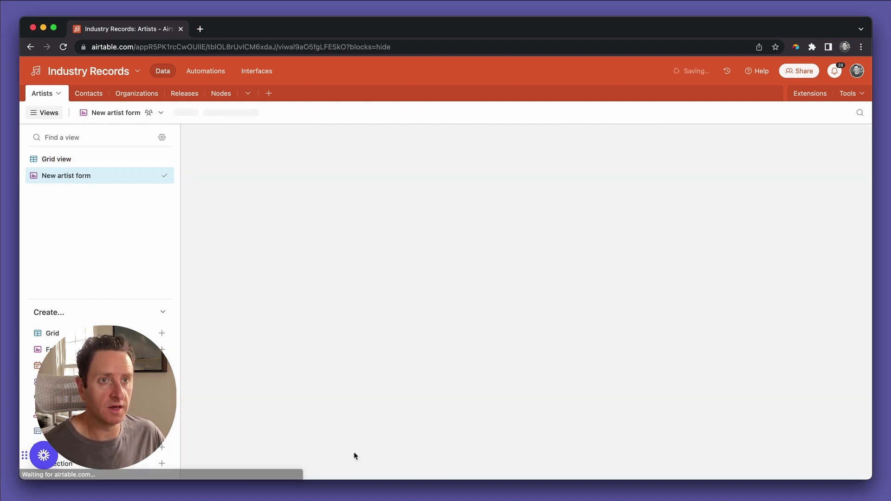
left_click(96, 165)
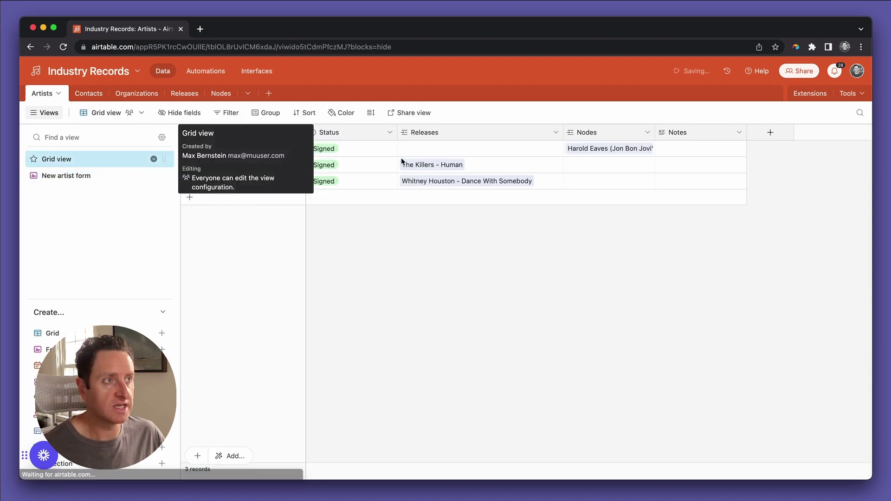
left_click(771, 135)
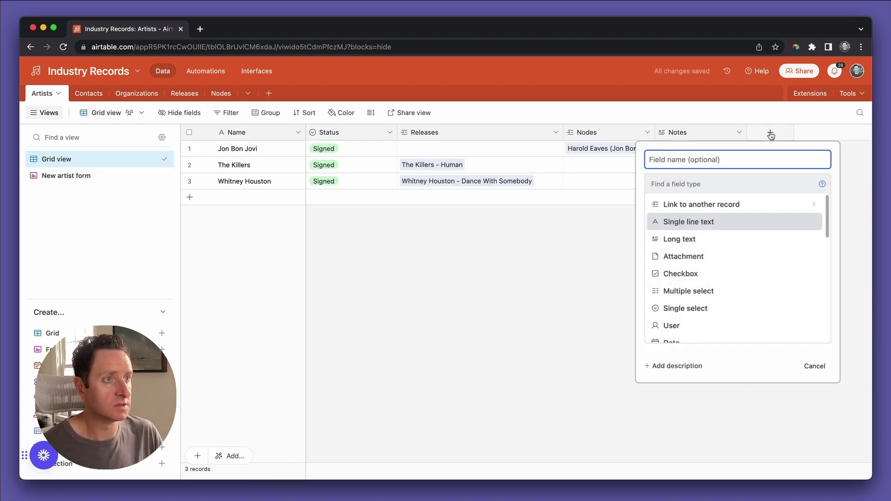
type("Insg")
key("BackSpace")
key("BackSpace")
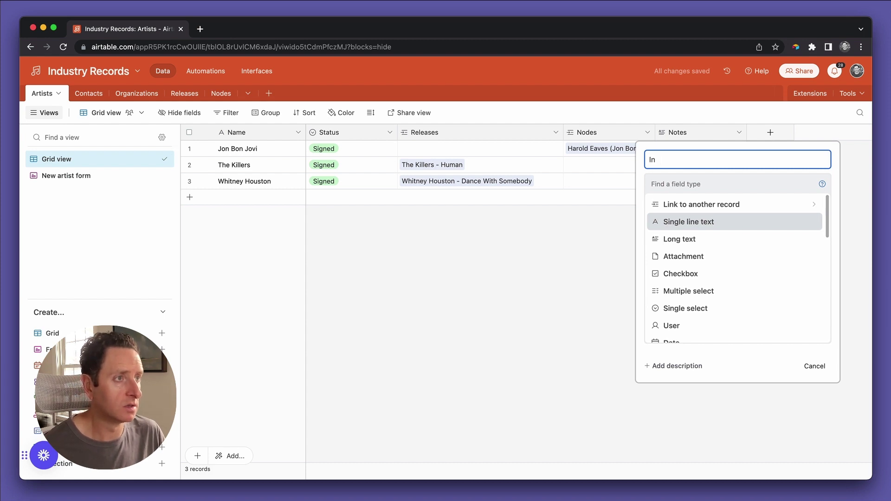
type("stagram")
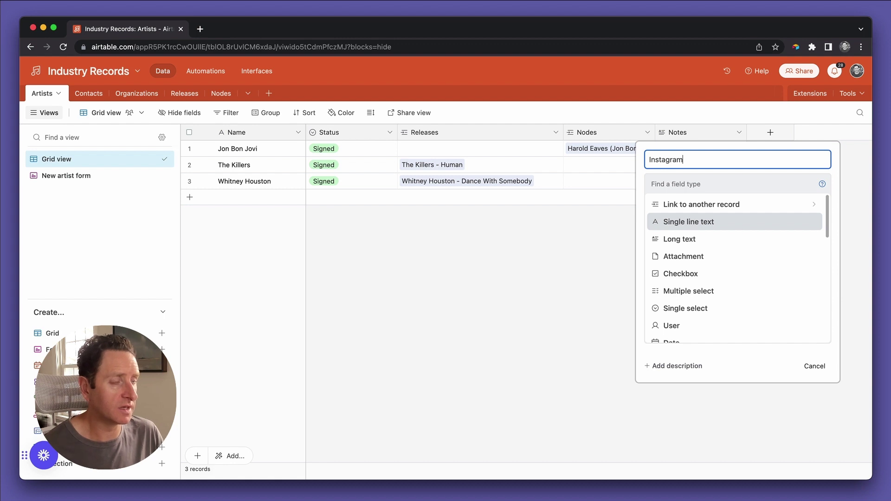
type(" URL")
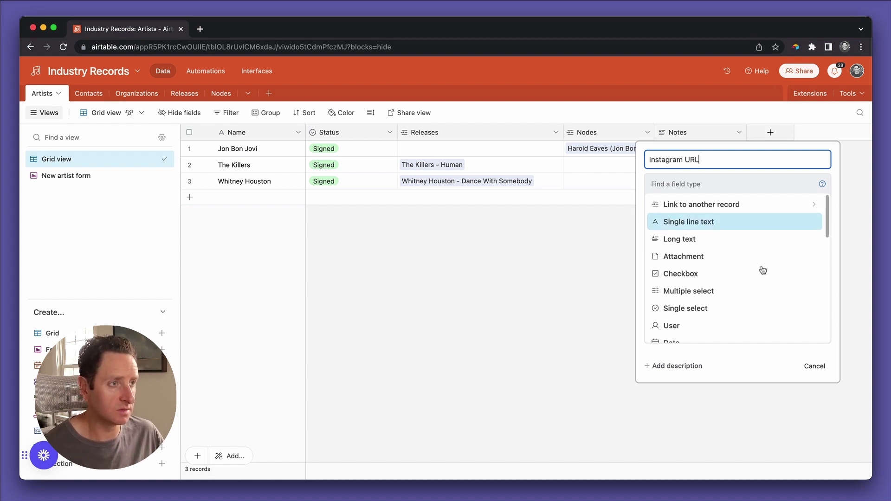
scroll(762, 277, "down", 3)
scroll(754, 282, "down", 2)
left_click(728, 268)
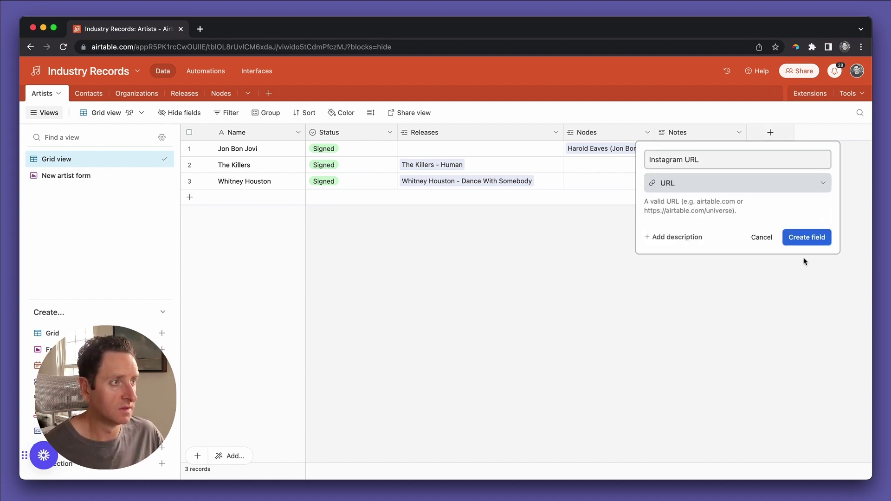
left_click(810, 237)
left_click(148, 177)
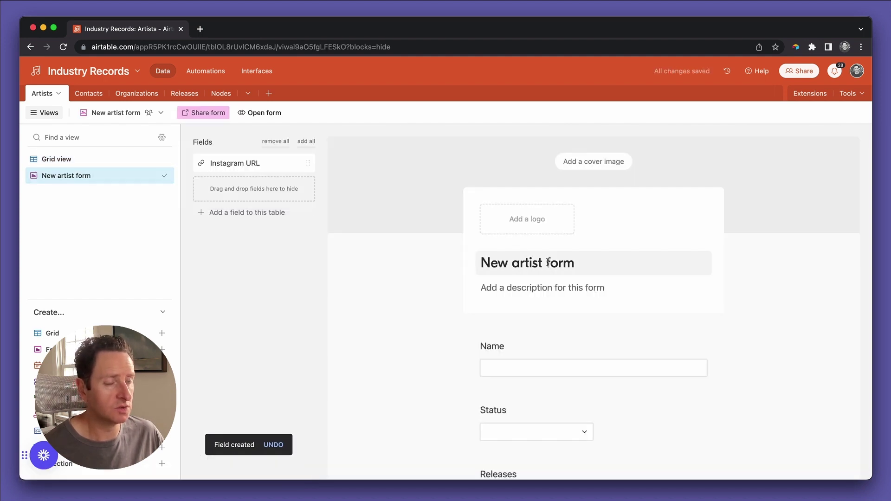
Give the form the description 'Add your artist to the database'.
left_click(522, 286)
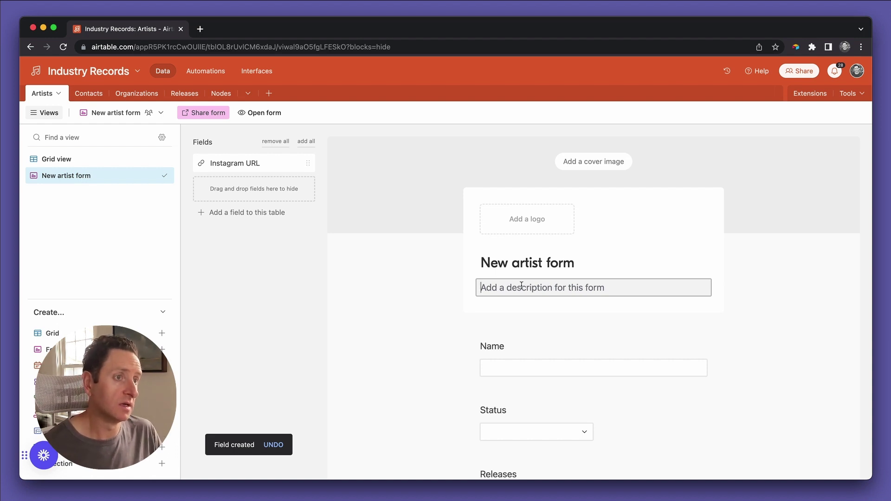
type("Add y")
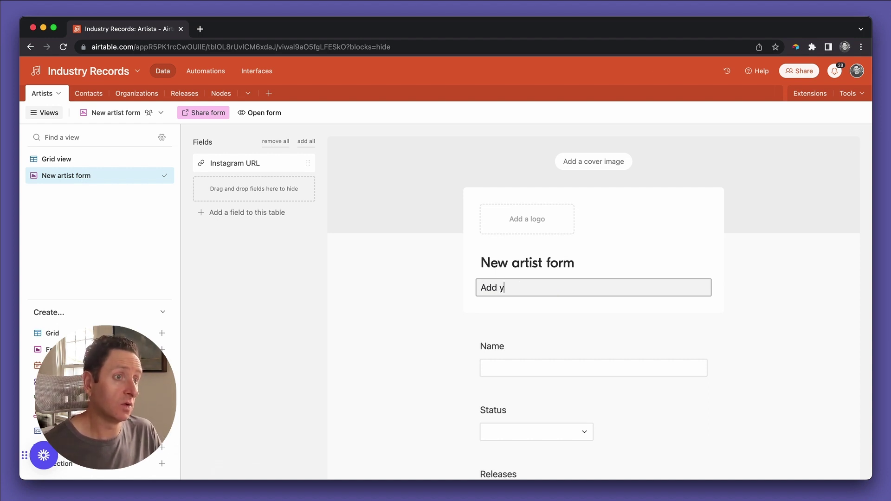
type("our artist to")
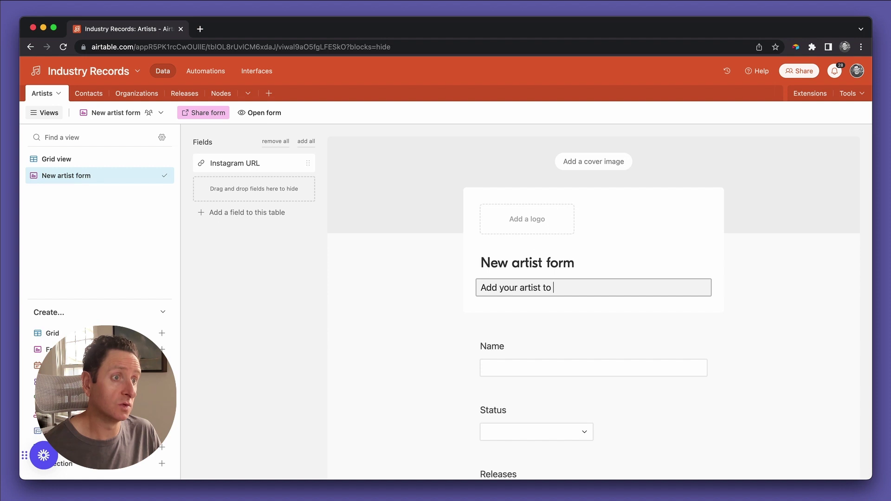
type(" the database")
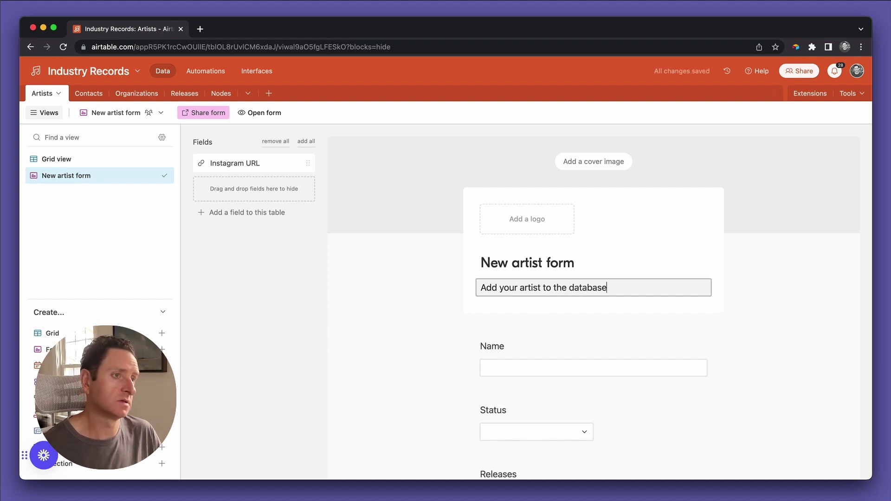
scroll(525, 332, "down", 5)
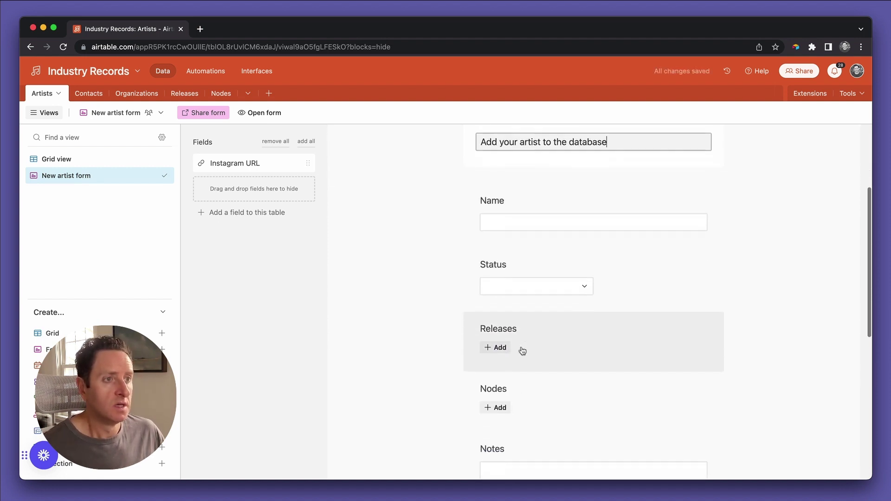
scroll(523, 351, "down", 3)
scroll(521, 350, "up", 2)
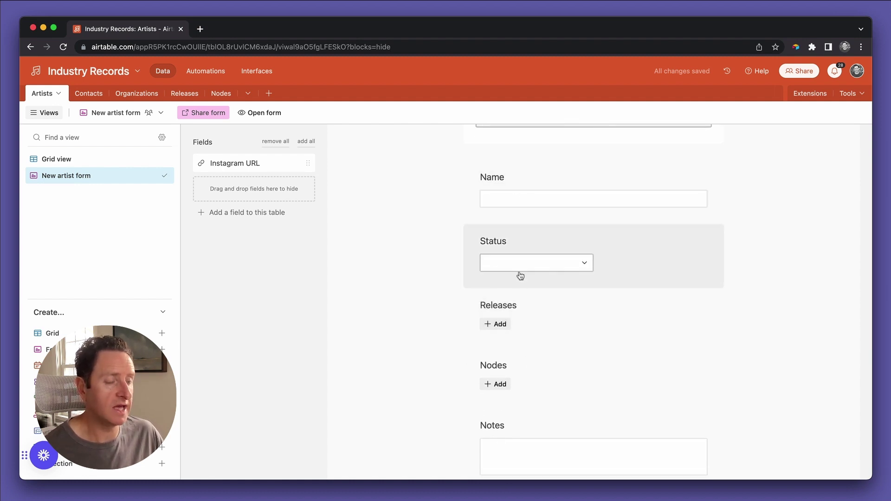
Hide the Releases and Nodes questions from the form.
left_click(525, 309)
left_click(713, 308)
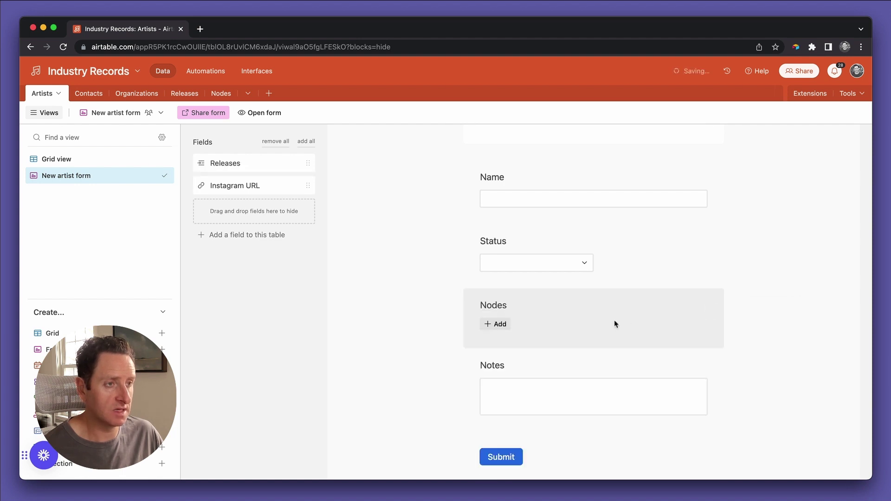
left_click(713, 300)
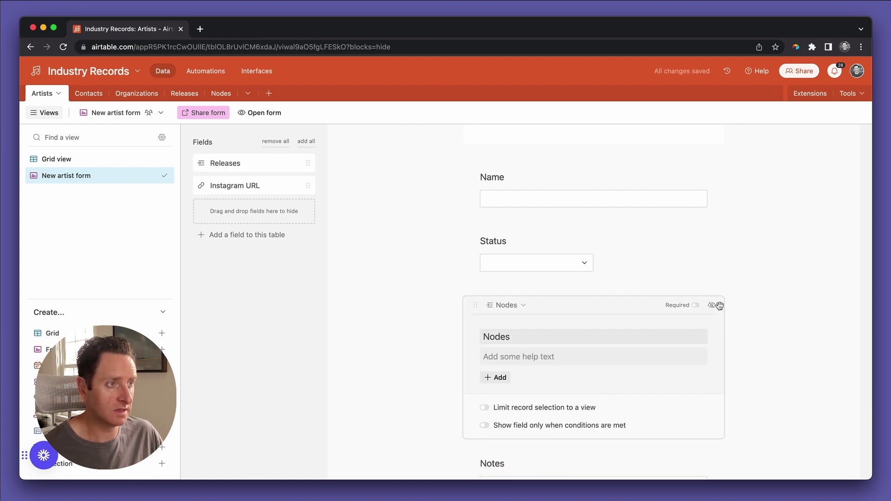
left_click(714, 307)
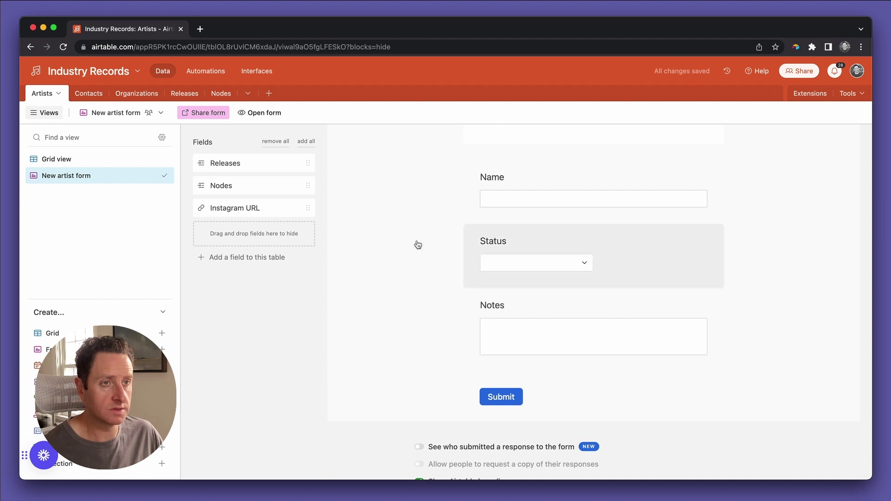
Add Instagram URL to the form and place it between Status and Notes.
left_click(296, 207)
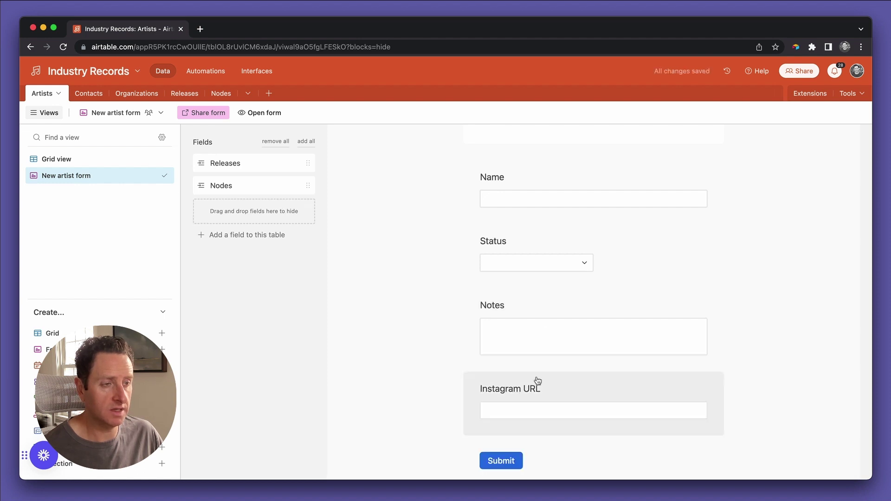
left_click_drag(637, 390, 637, 326)
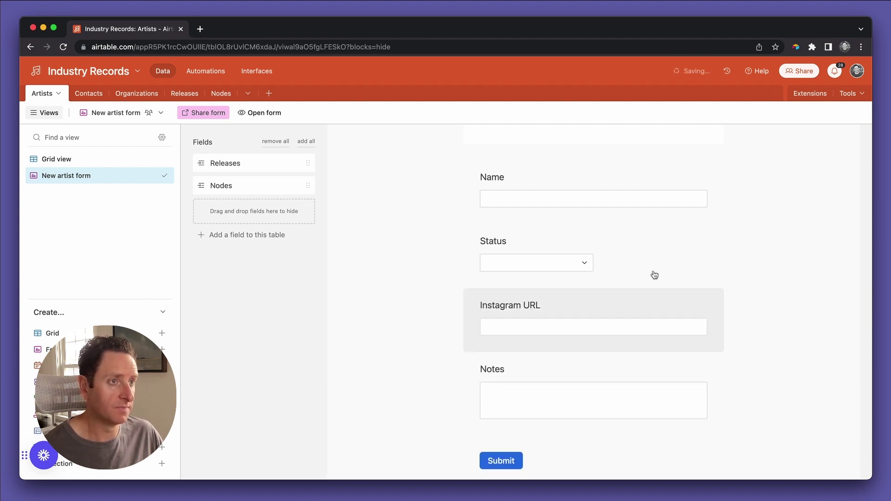
scroll(653, 274, "up", 3)
left_click(620, 274)
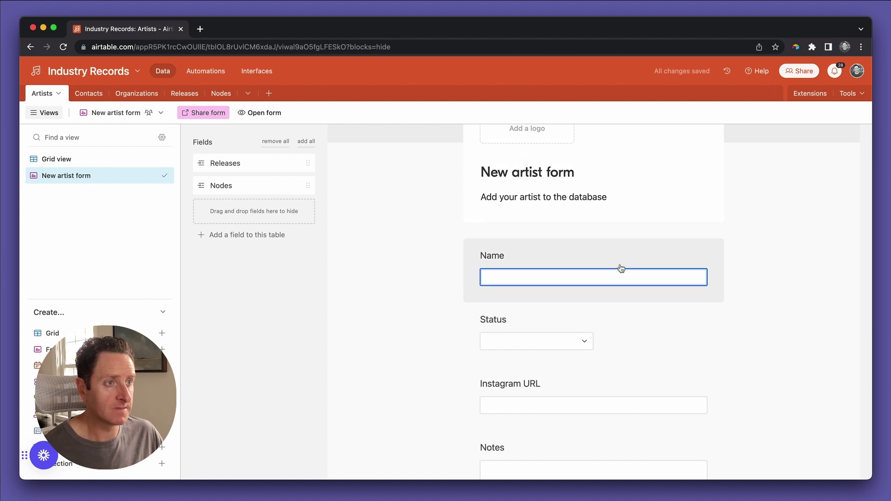
Reword the Name question to ask for the Artist's name as it appears on Spotify.
left_click(622, 249)
double_click(530, 292)
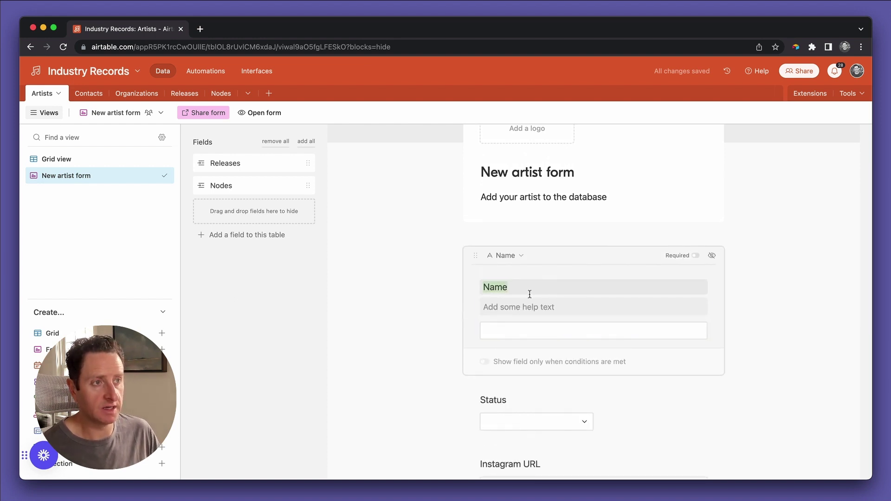
type("What is the art")
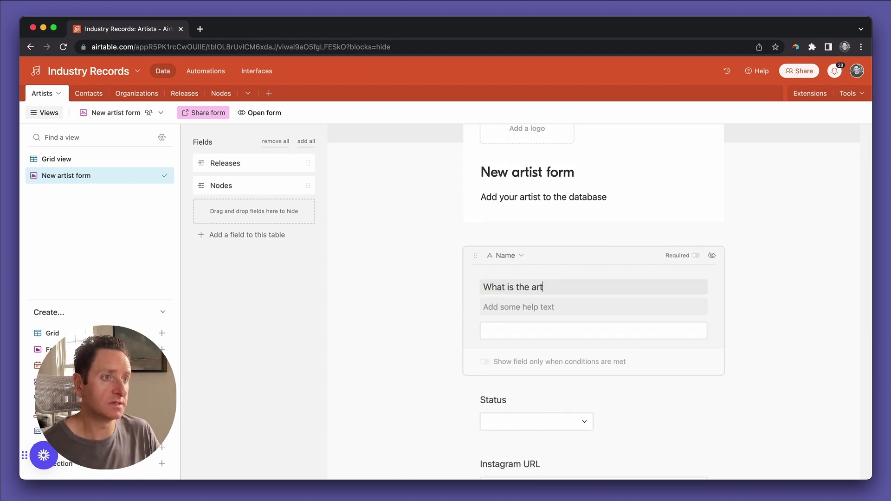
key("BackSpace")
key("BackSpace")
key("BackSpace")
type("Artist")
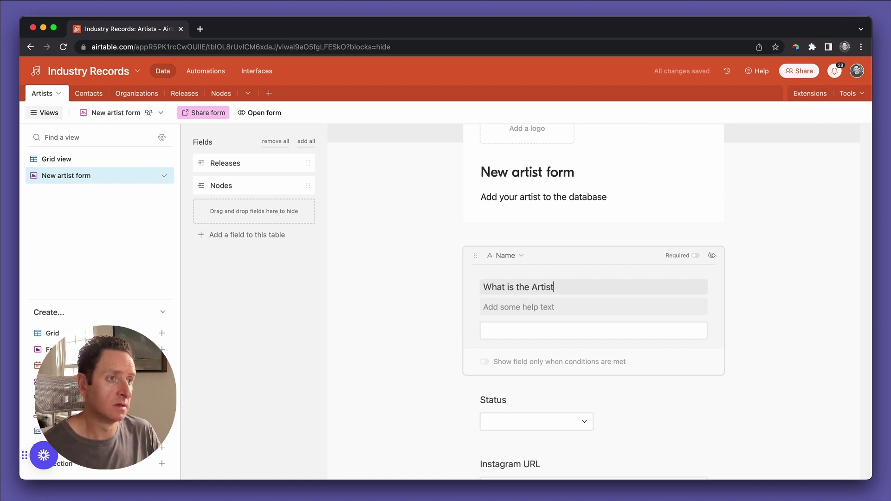
type("'s name?")
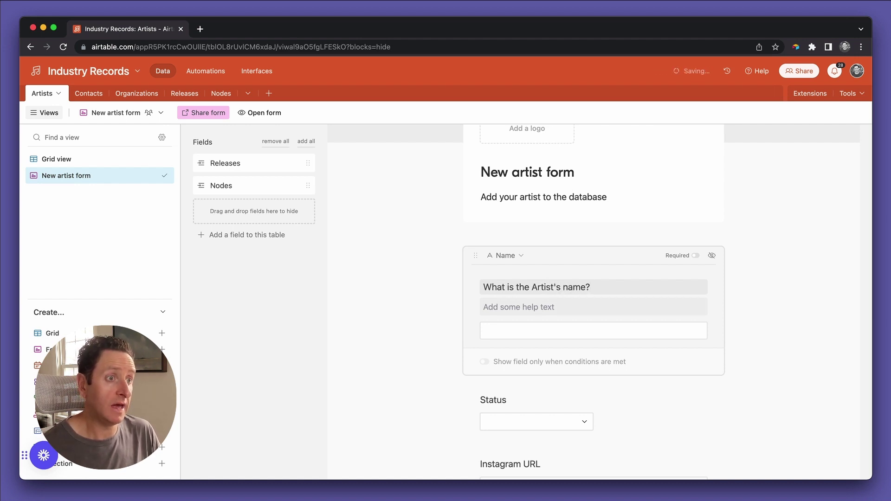
type("as it appears on ")
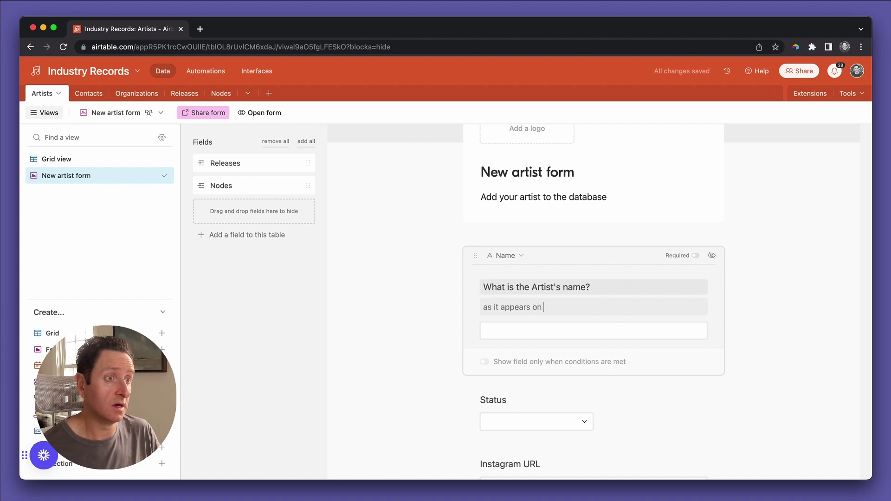
type("Spotify")
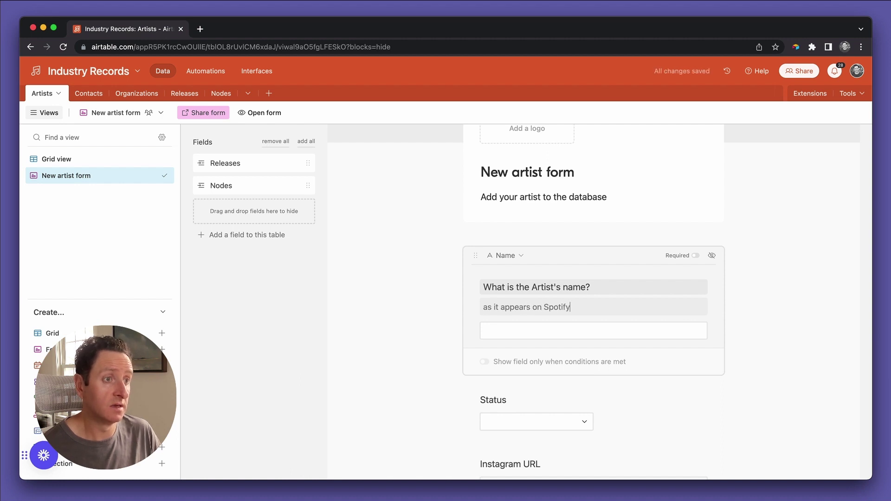
Set the help text to 'Spelling and punctuation are important. Please submit…', ending with a period.
left_click(484, 307)
type("Pu")
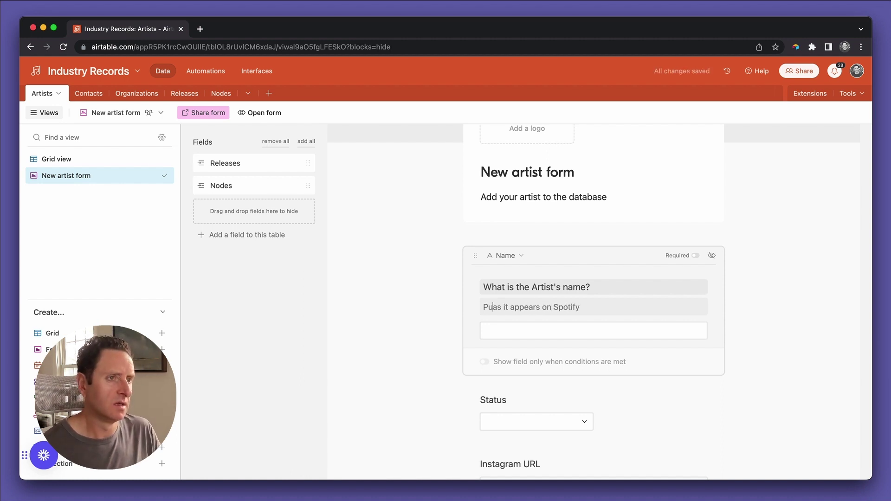
key("BackSpace")
key("BackSpace")
type("Spelling an")
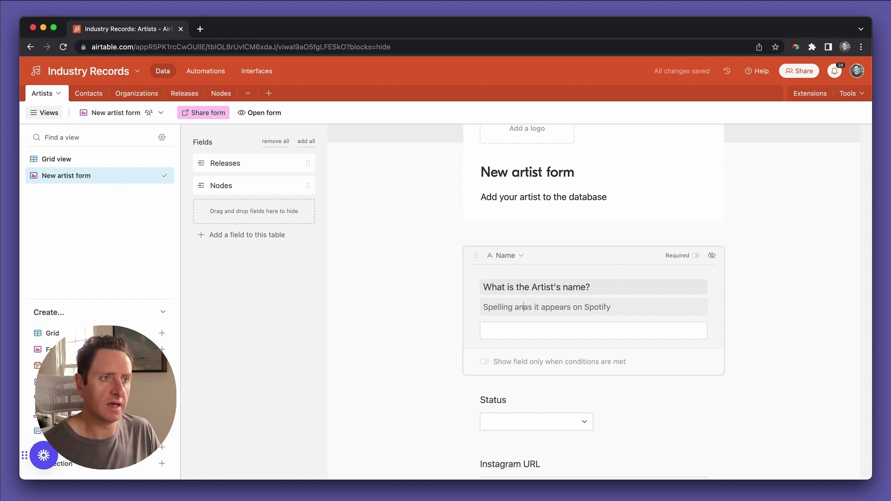
type("d punctuation ")
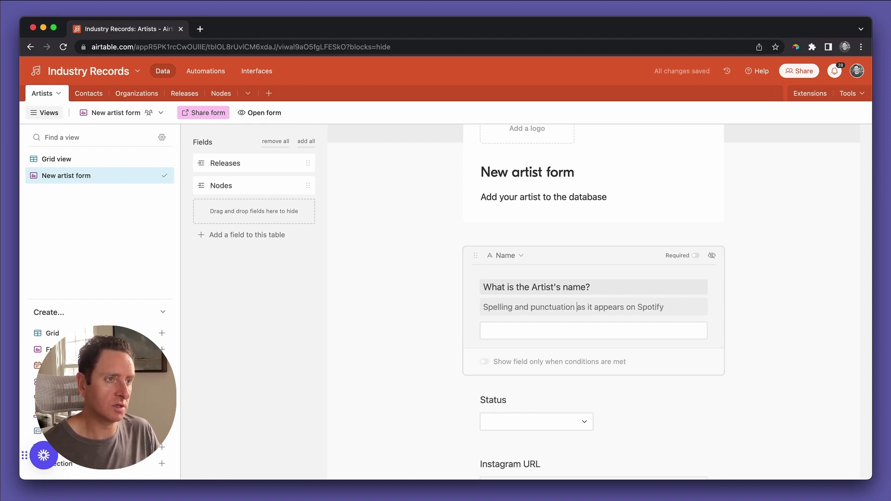
type("are importa")
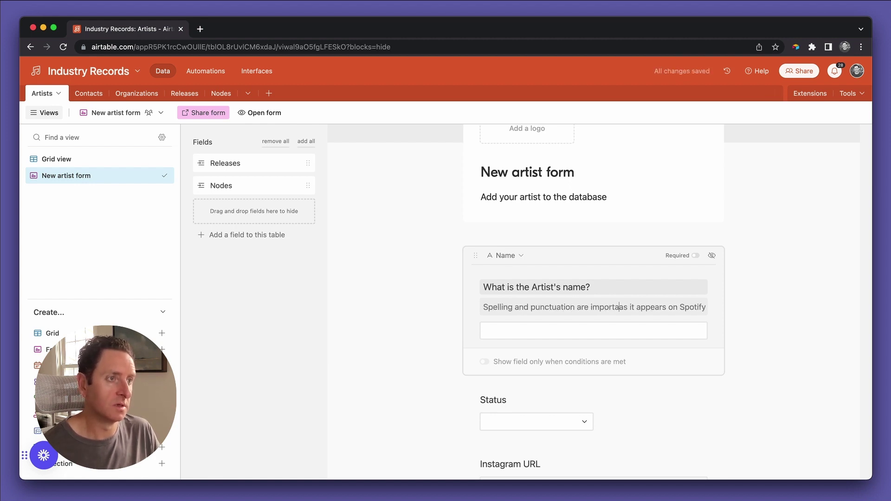
type("nt. ")
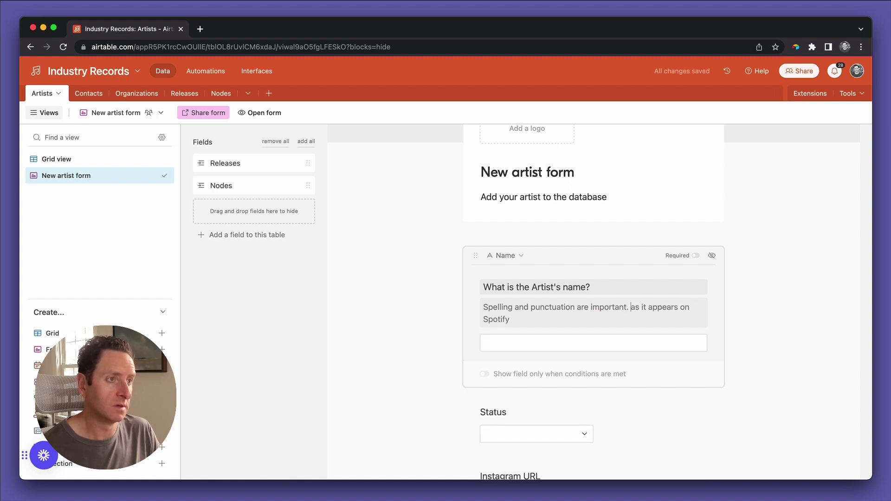
type("Please submit")
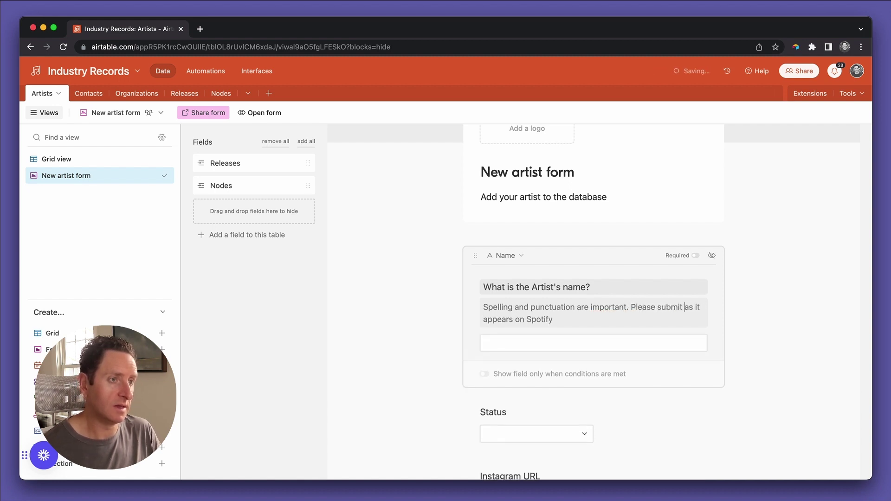
left_click(553, 319)
type(".")
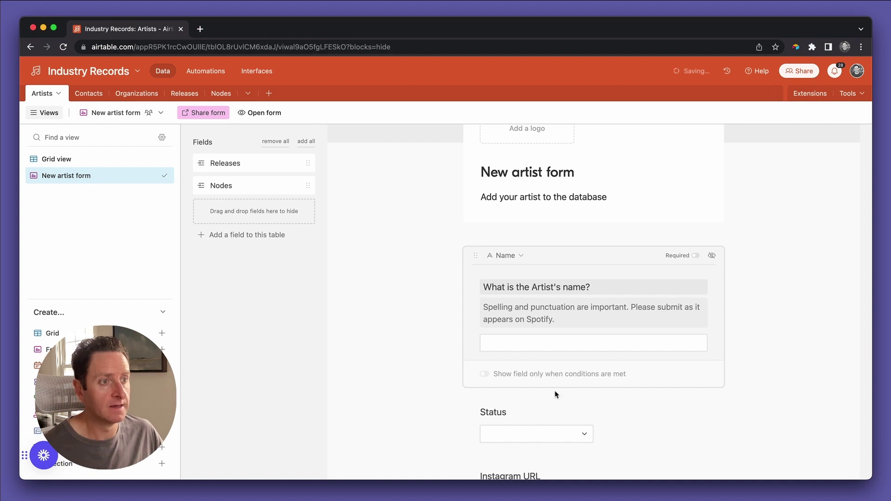
scroll(555, 391, "down", 2)
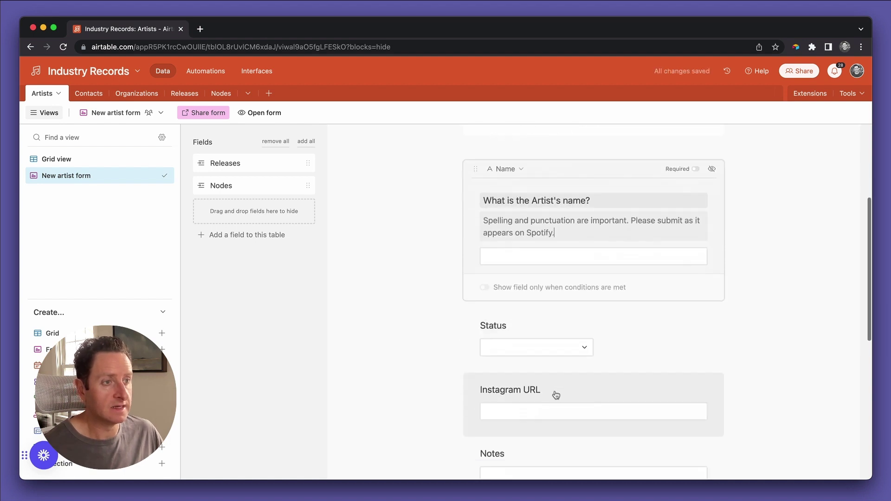
Make the artist name question required and show the Status choices as a list.
left_click(516, 327)
left_click(532, 332)
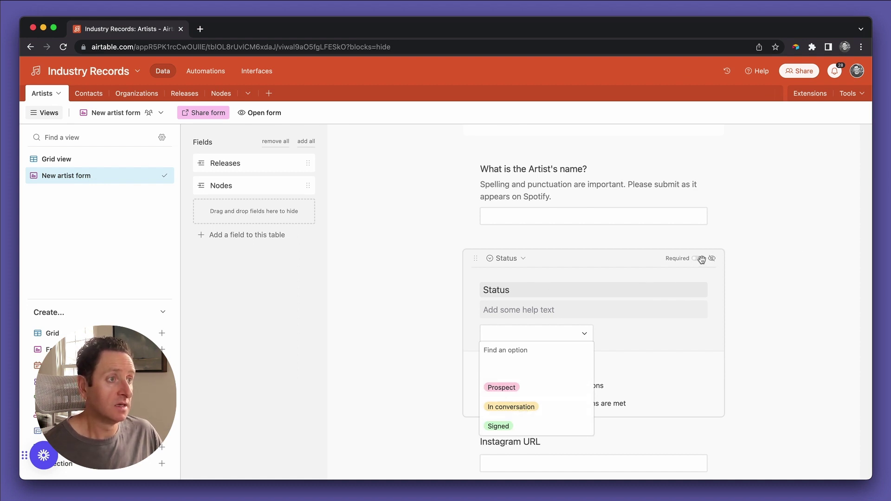
left_click(705, 233)
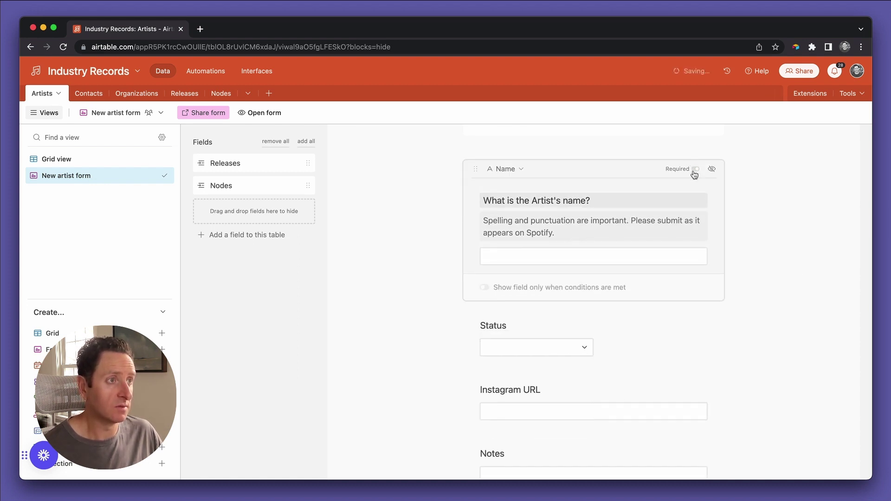
left_click(695, 169)
left_click(693, 314)
left_click(582, 366)
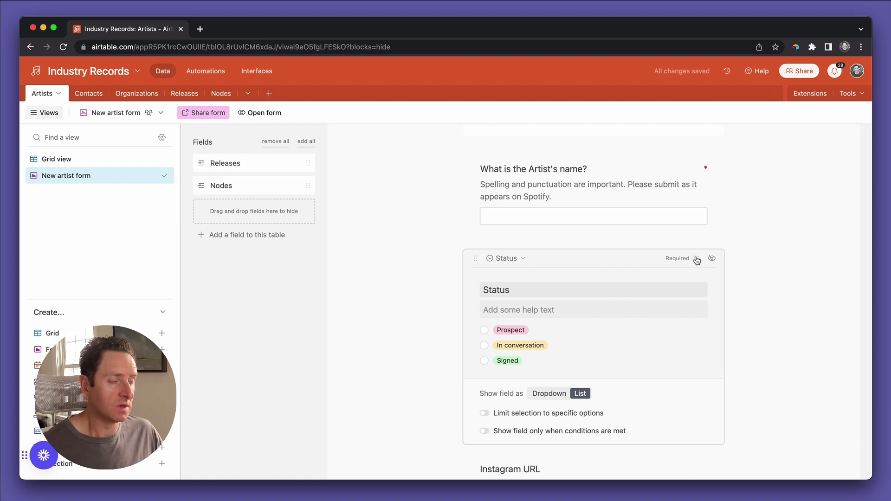
Make the Instagram URL question required as well.
scroll(695, 256, "down", 5)
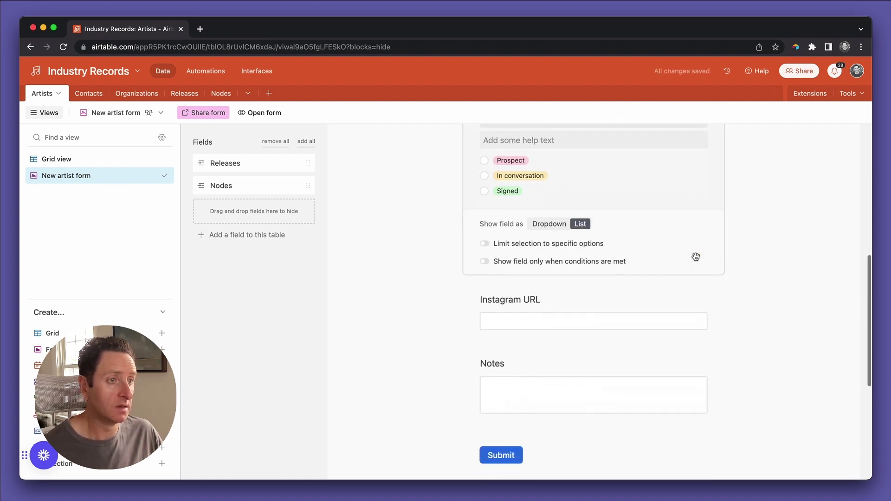
scroll(645, 246, "up", 5)
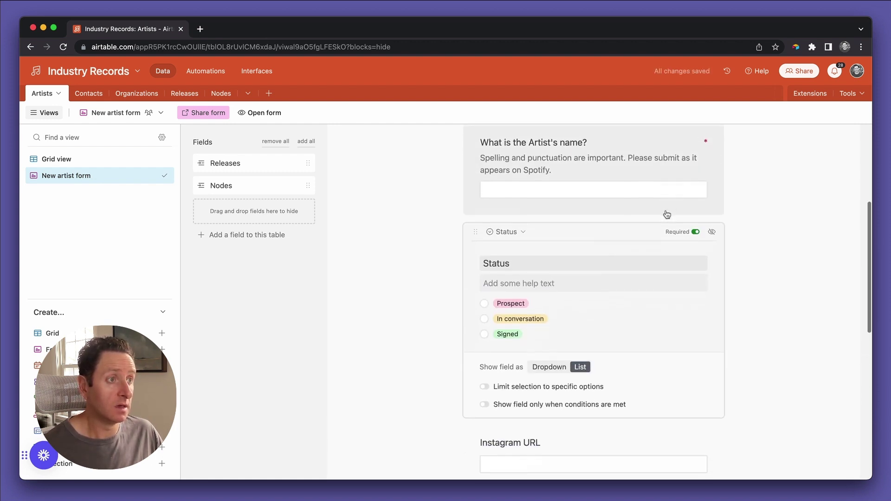
scroll(695, 269, "down", 3)
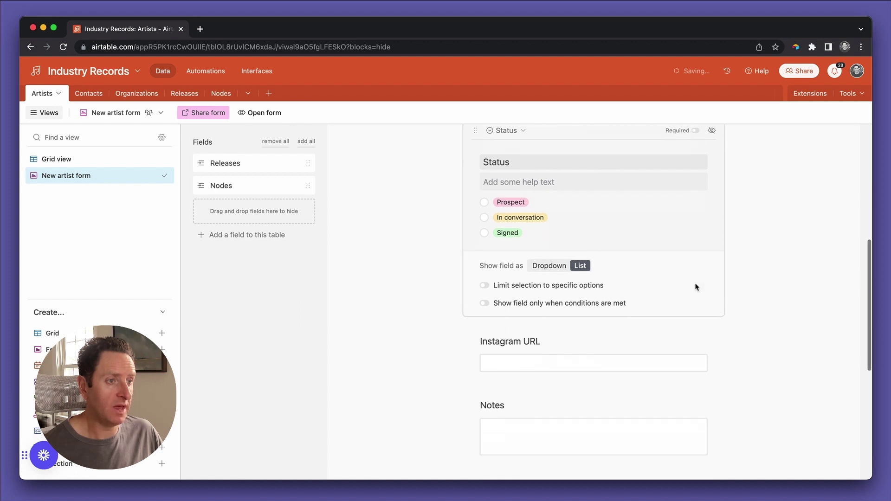
left_click(664, 329)
left_click(696, 213)
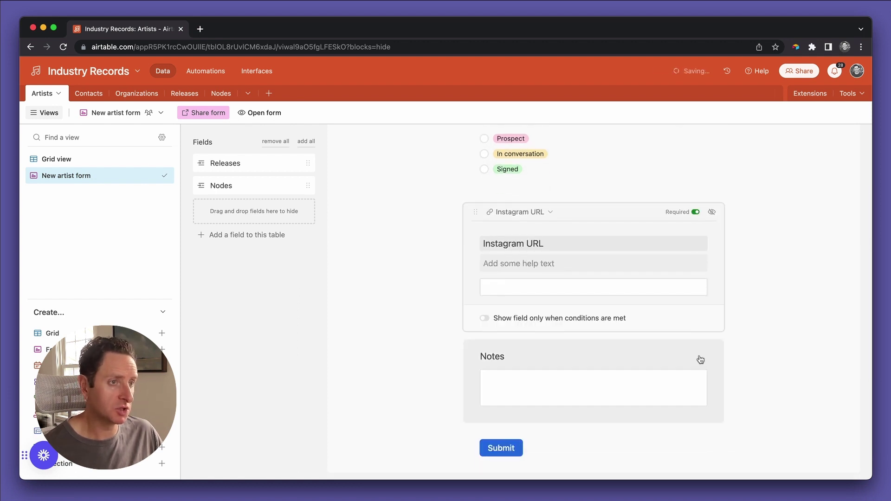
left_click(676, 355)
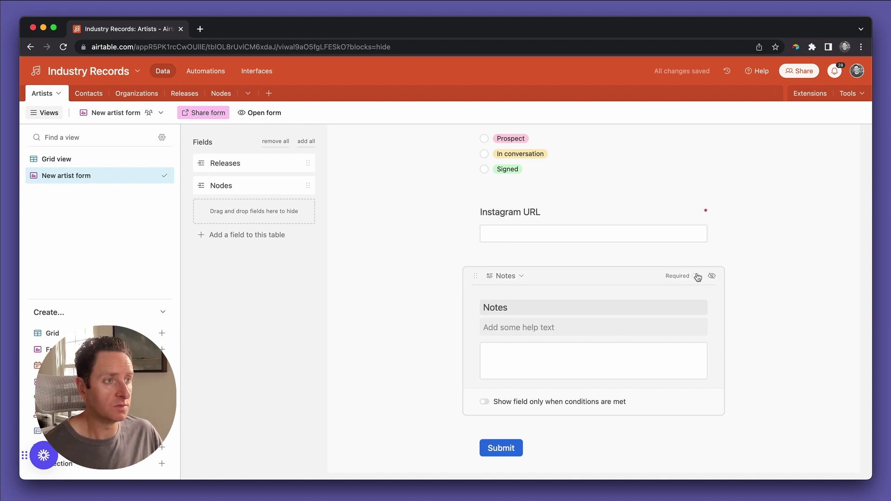
scroll(459, 279, "up", 7)
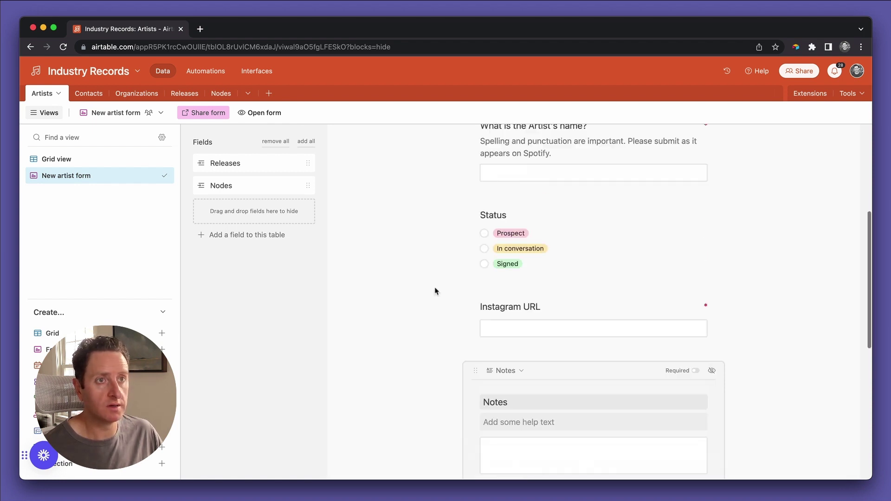
left_click(265, 114)
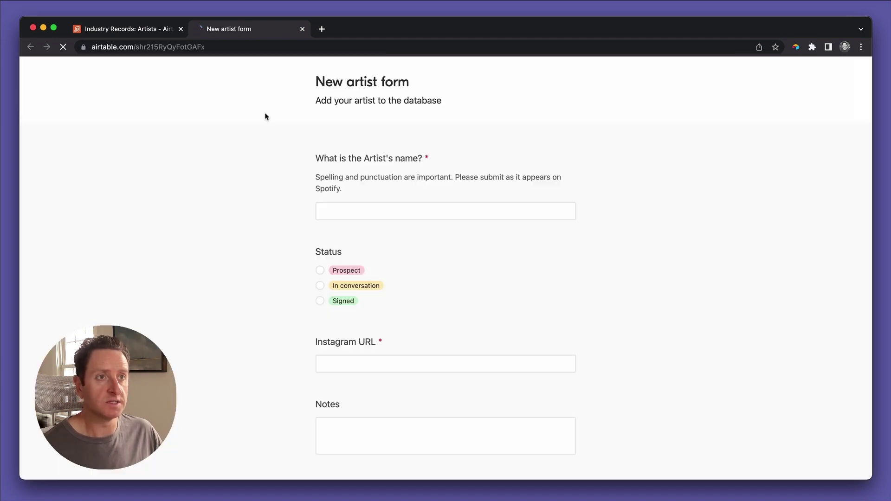
In the live form, enter a test artist name and choose Signed as the status.
left_click(376, 217)
left_click(375, 213)
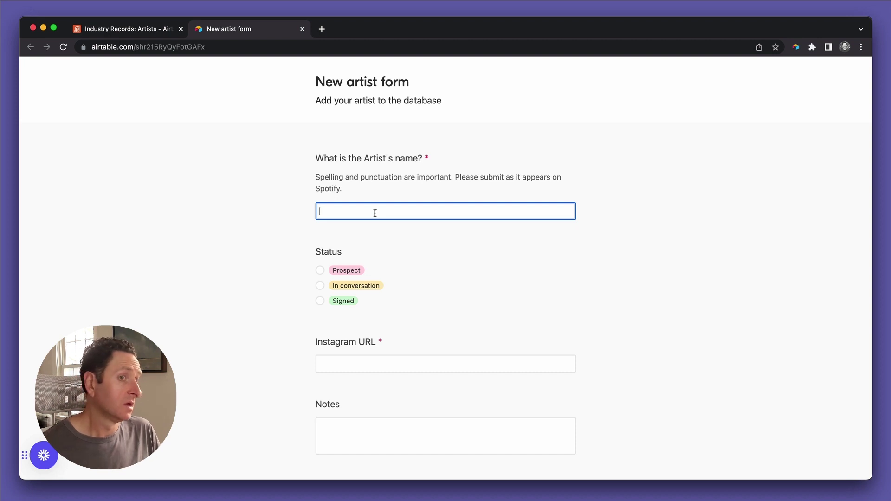
type("Jay-Z")
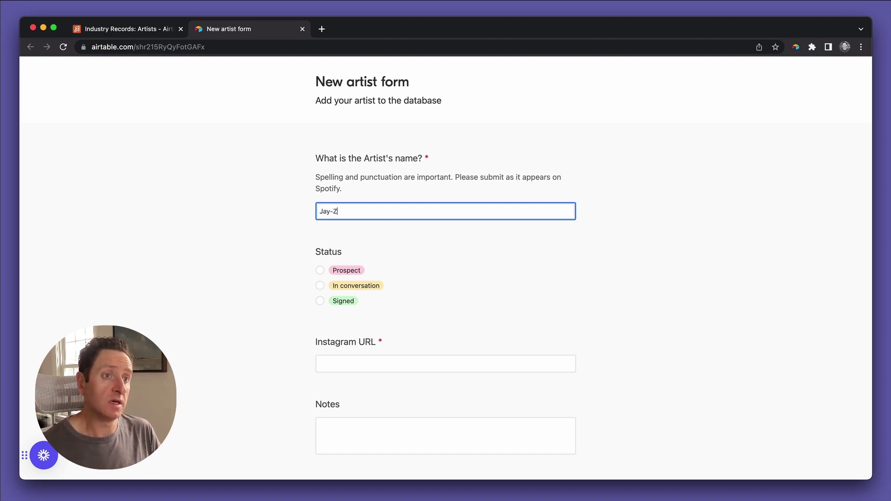
left_click(329, 301)
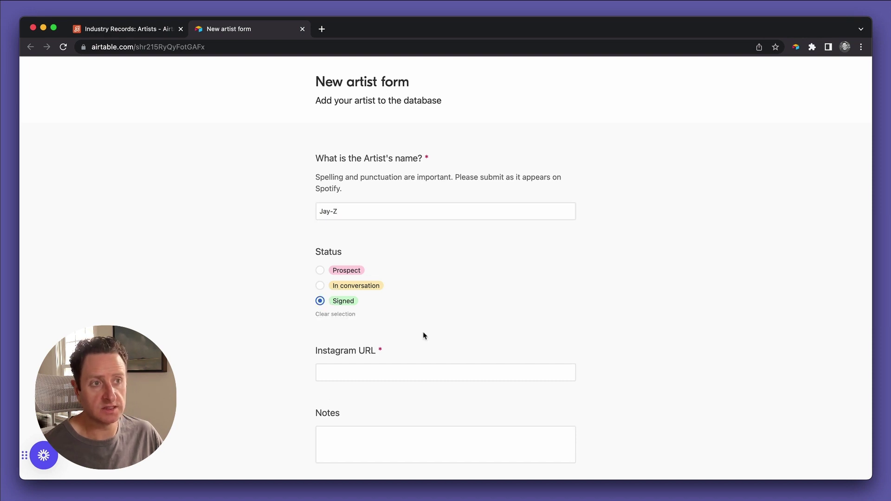
scroll(424, 336, "down", 2)
Enter the artist's Instagram URL and a short note, then submit the form.
left_click(360, 281)
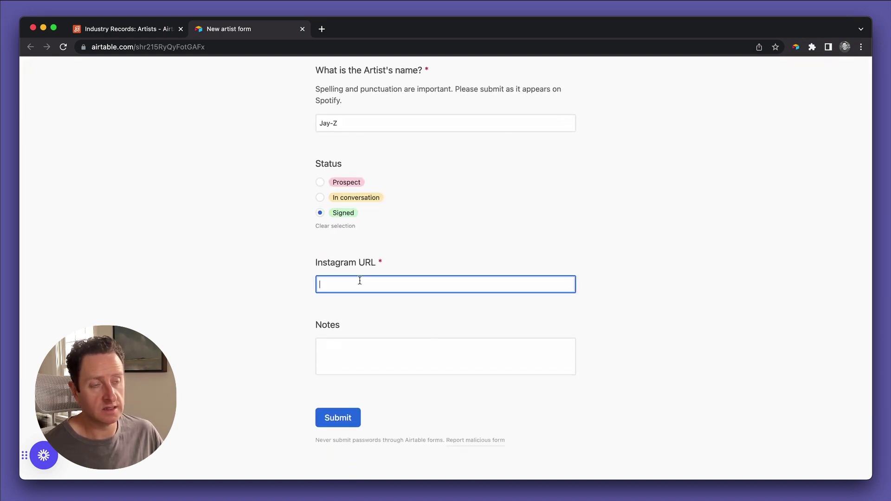
type("he")
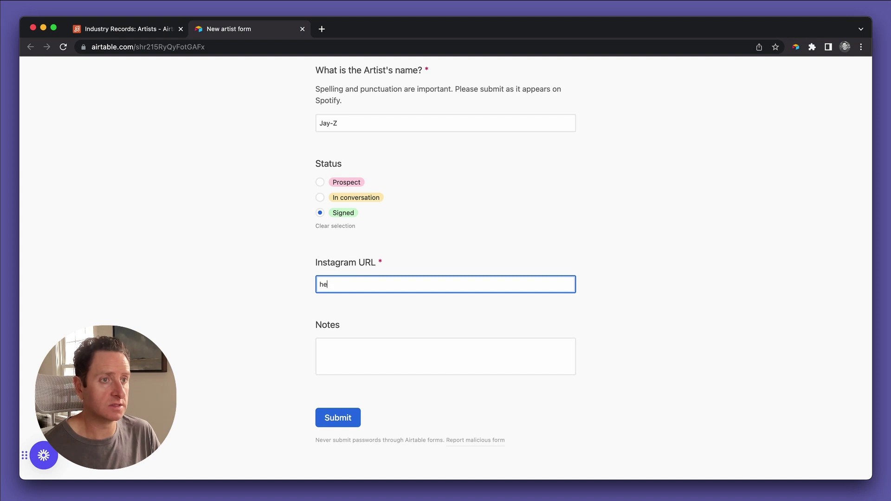
type("tps://instagram.com")
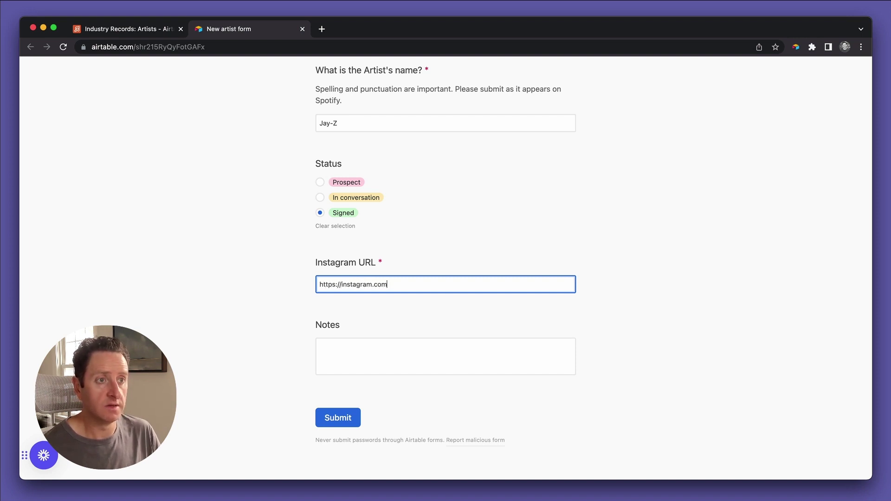
type("/a")
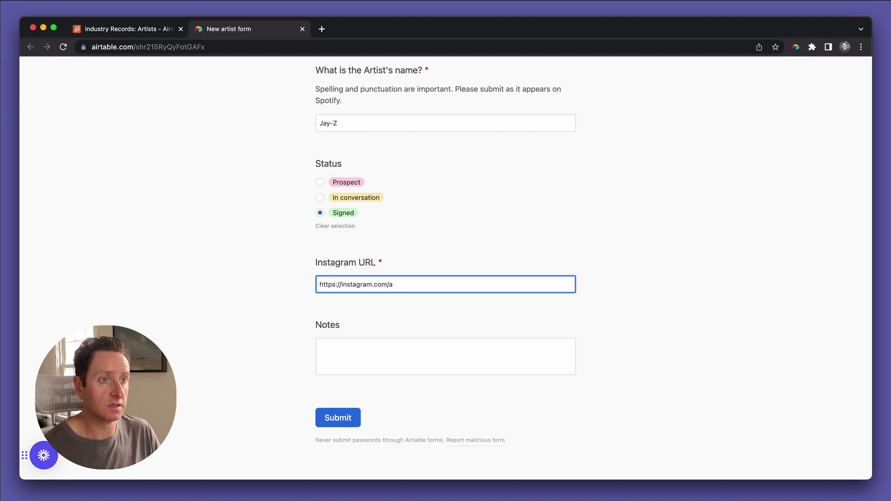
key("BackSpace")
type("jayz")
key("Tab")
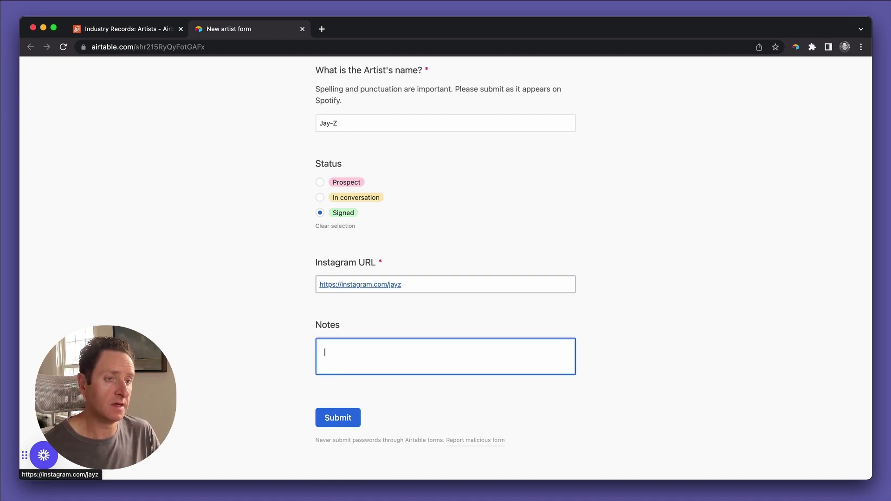
type("I h")
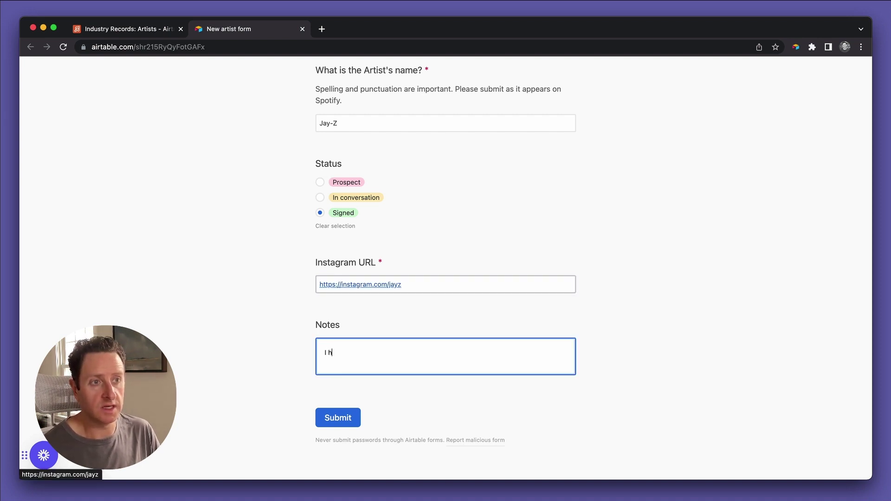
type("ear this guys i ")
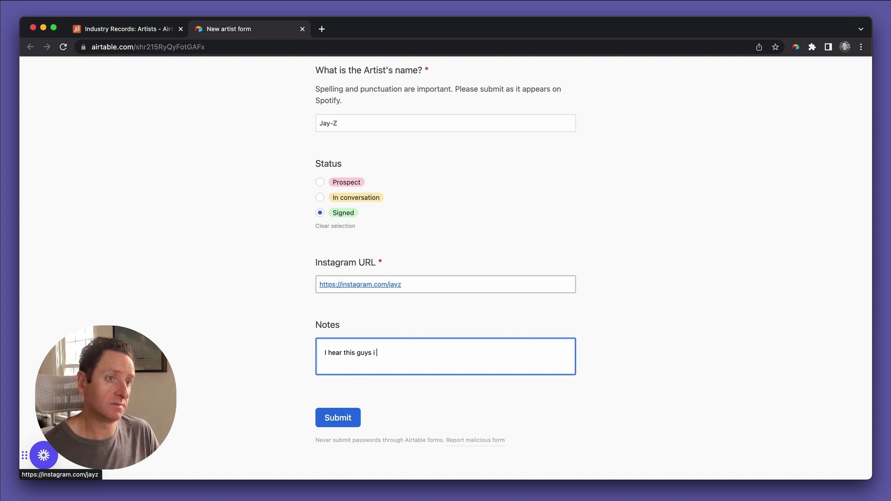
type("poopping ")
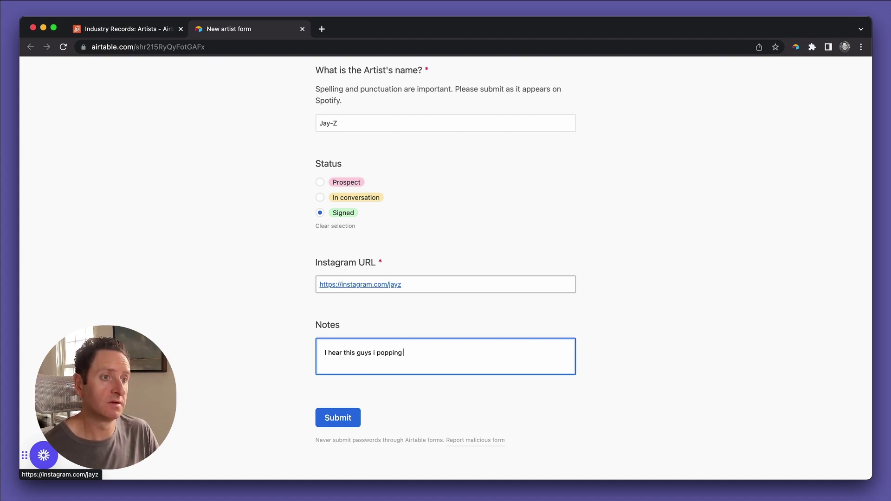
type("off heavy.")
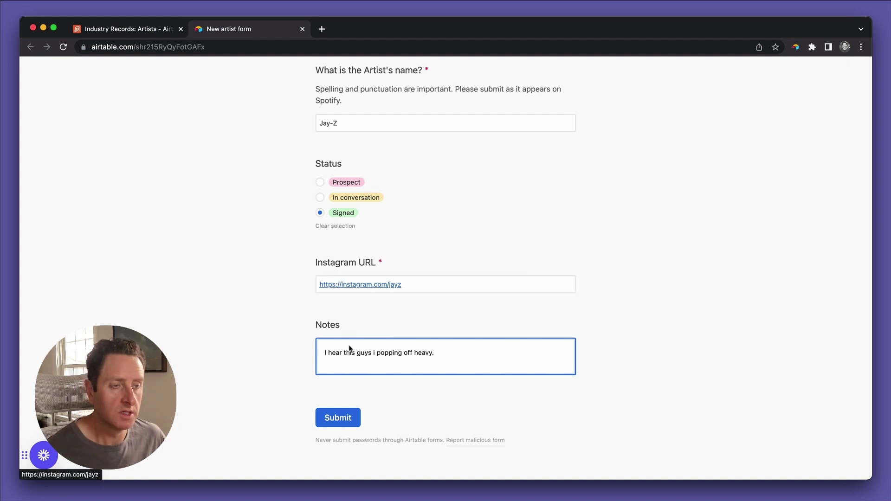
left_click(337, 418)
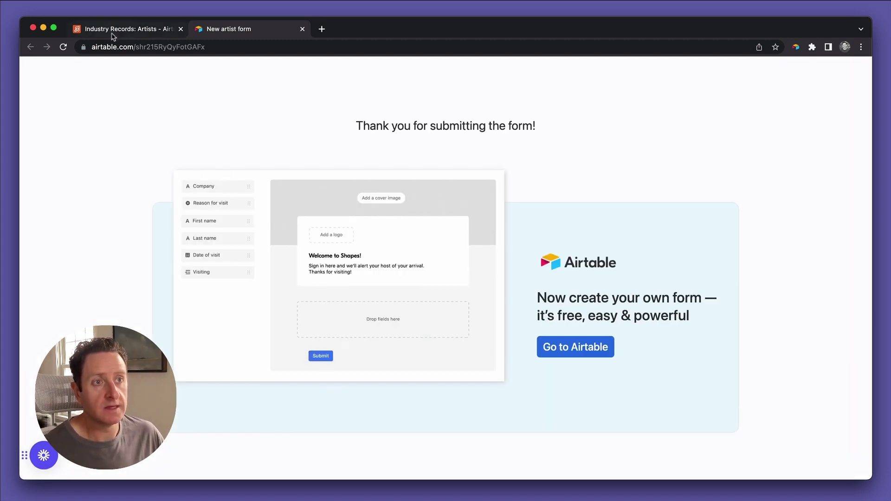
Go back to the Industry Records base and switch to the Artists grid view.
left_click(118, 29)
left_click(76, 161)
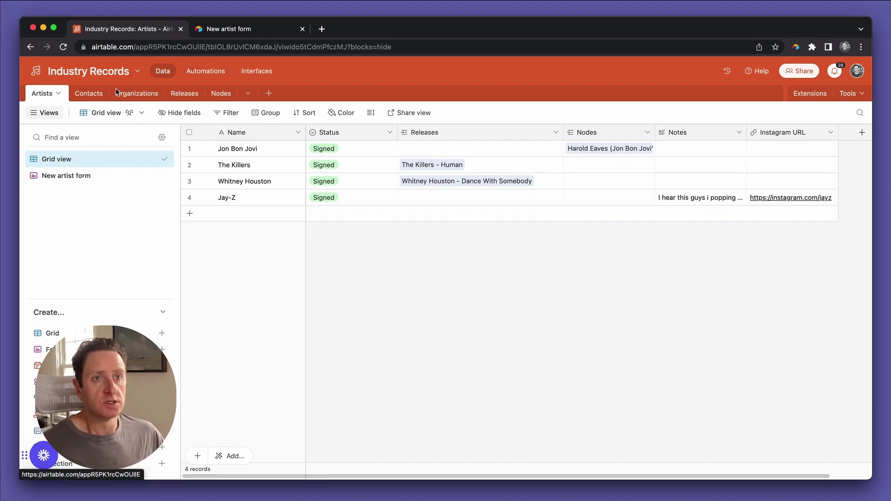
Glance at Contacts, then return to Artists and select The Killers record.
left_click(95, 95)
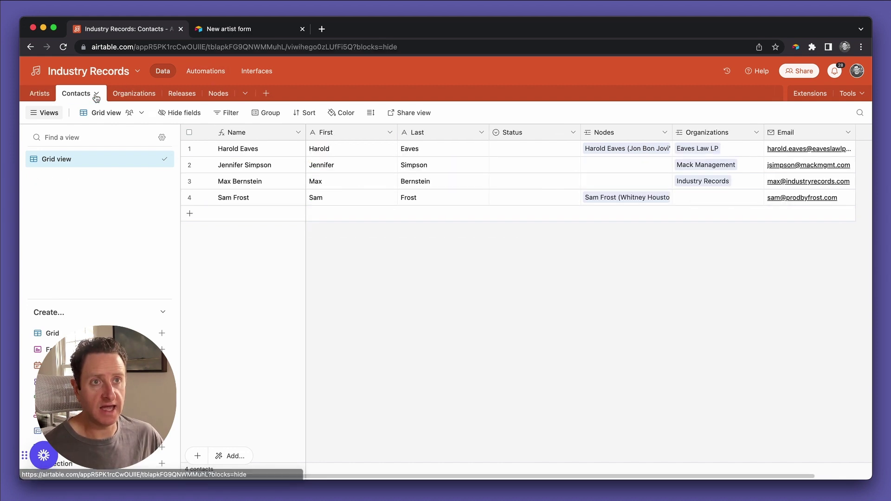
left_click(41, 97)
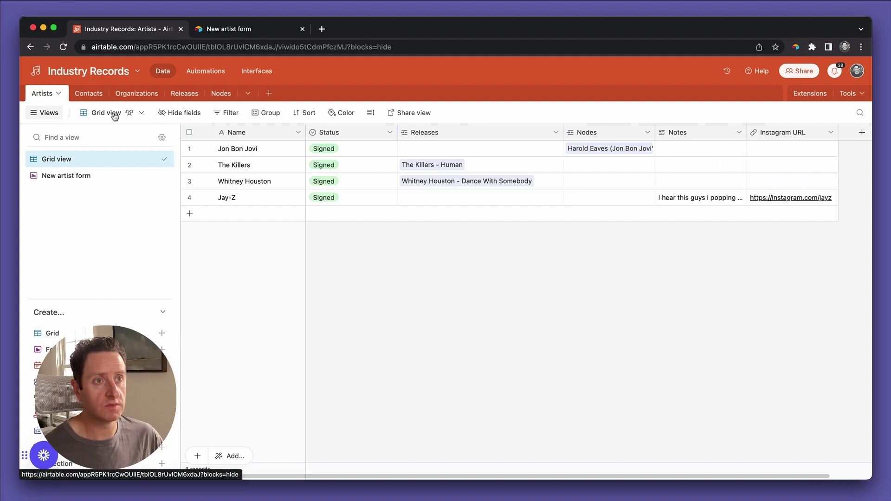
left_click(246, 167)
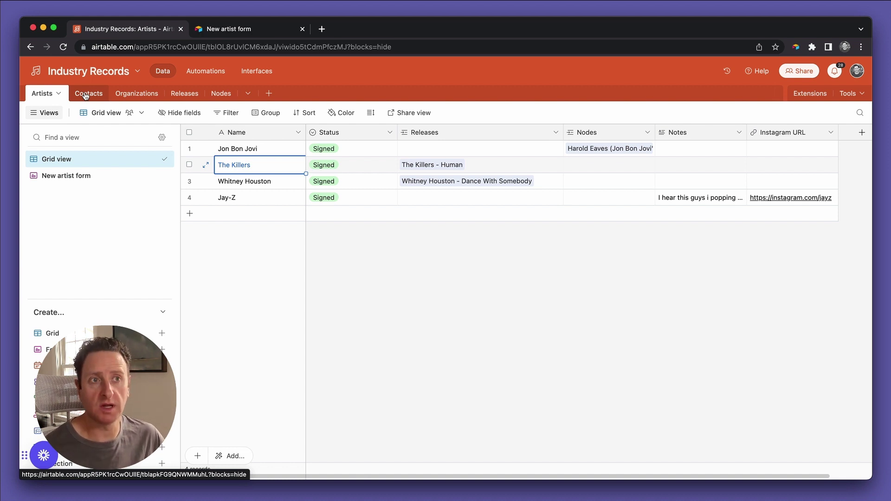
Switch to Contacts and widen the Email column so full addresses are readable.
left_click(86, 95)
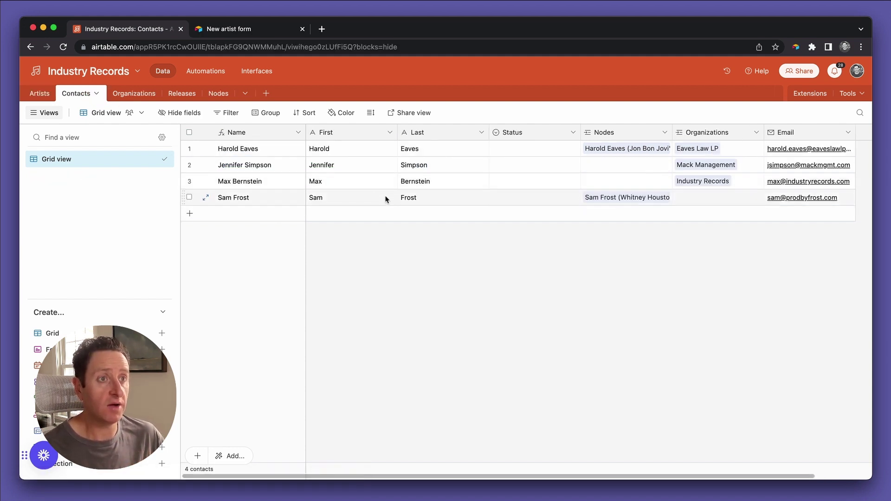
left_click(45, 113)
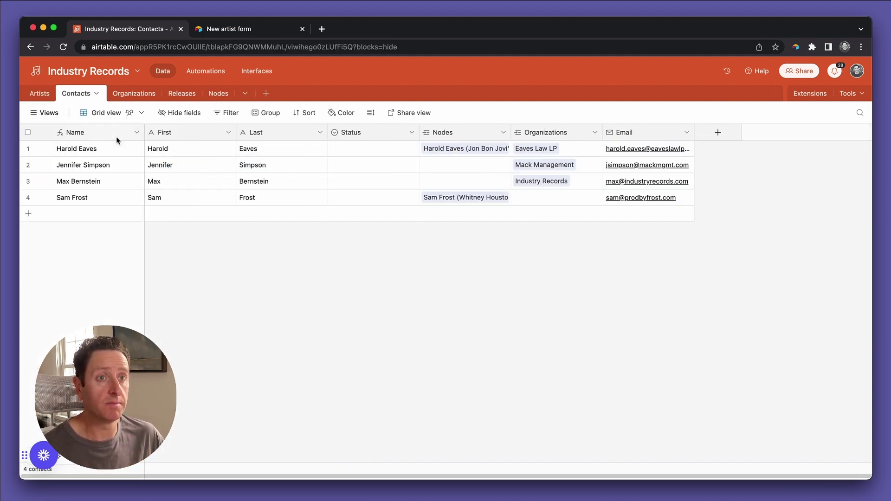
left_click(126, 113)
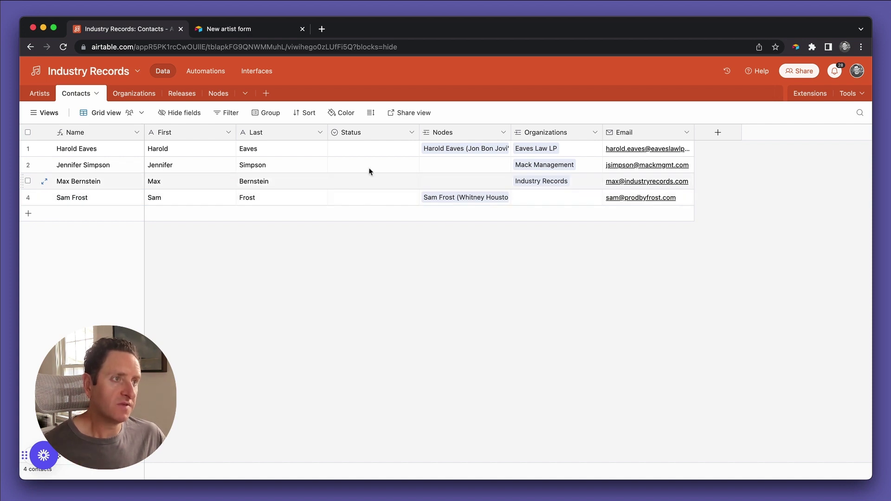
left_click_drag(695, 134, 729, 134)
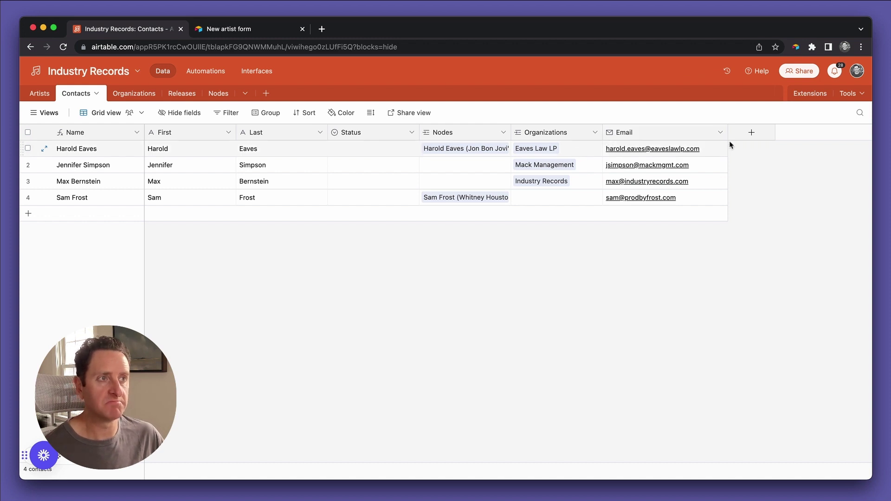
Add a single line text field named 'PRO' to Contacts.
left_click(753, 134)
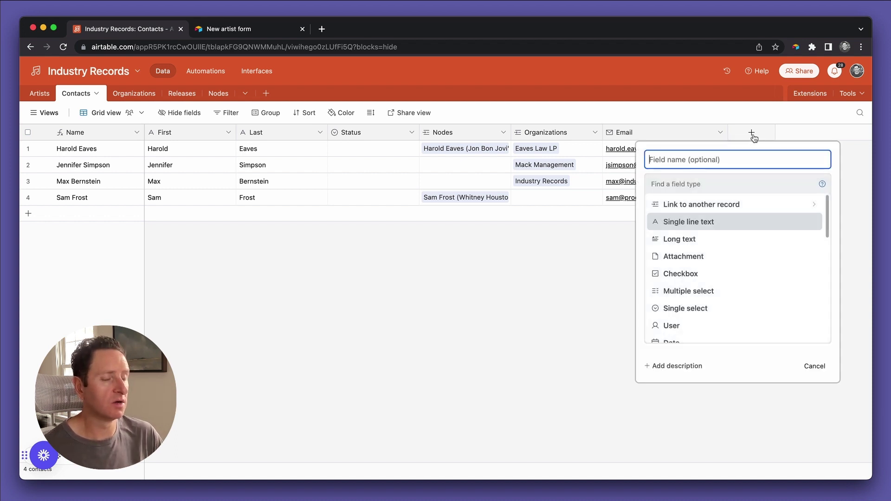
type("PRO")
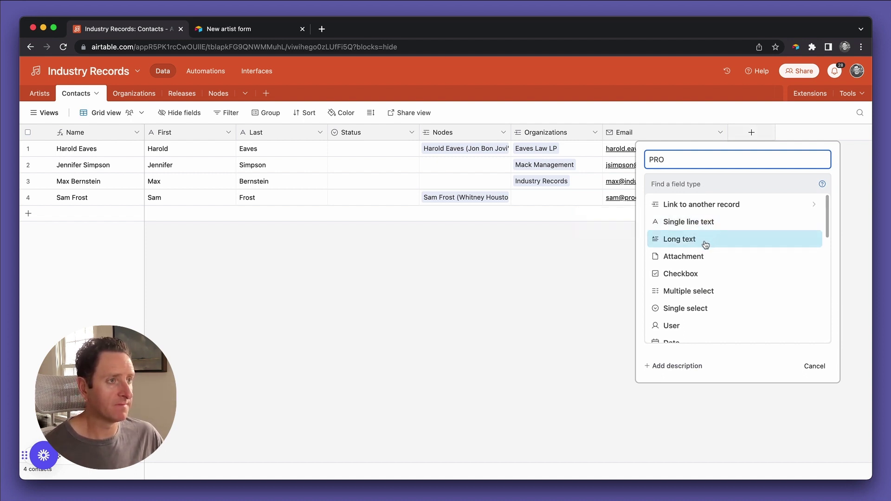
left_click(703, 223)
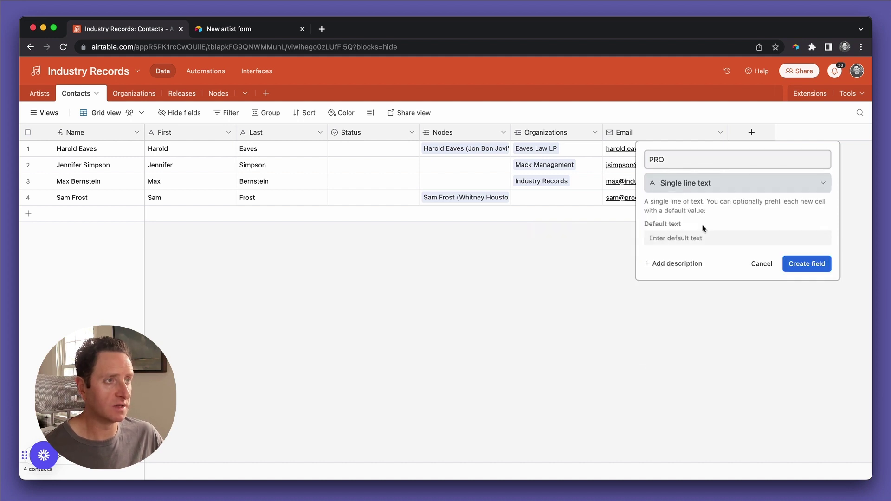
left_click(808, 263)
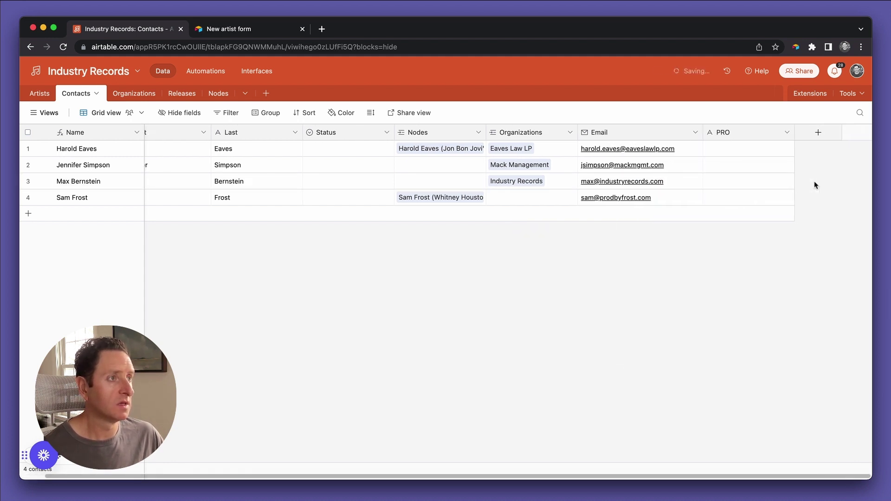
Add a 'Writer IPI' Number field restricted to integers.
left_click(812, 138)
type("Wri")
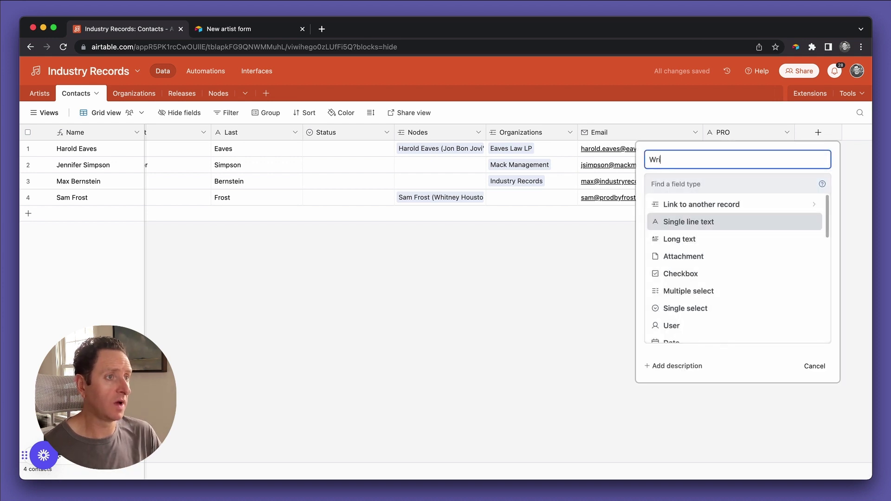
type("ter IPI")
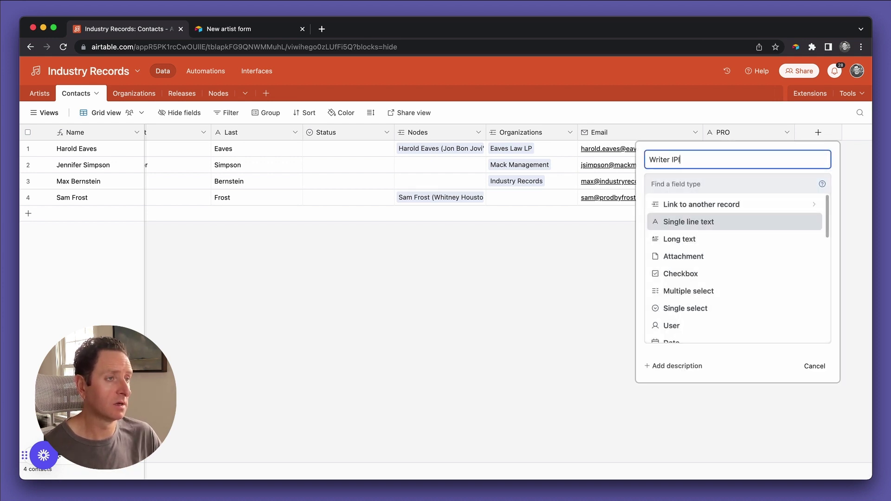
left_click(704, 221)
left_click(743, 190)
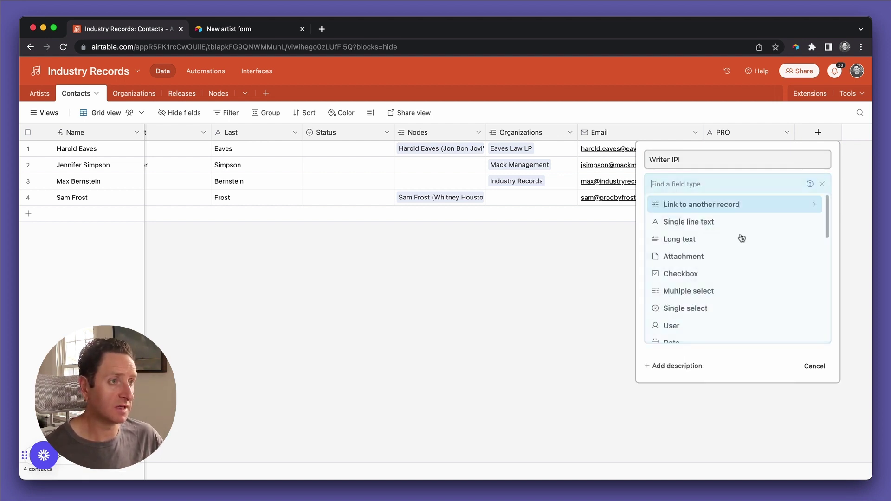
scroll(742, 237, "down", 5)
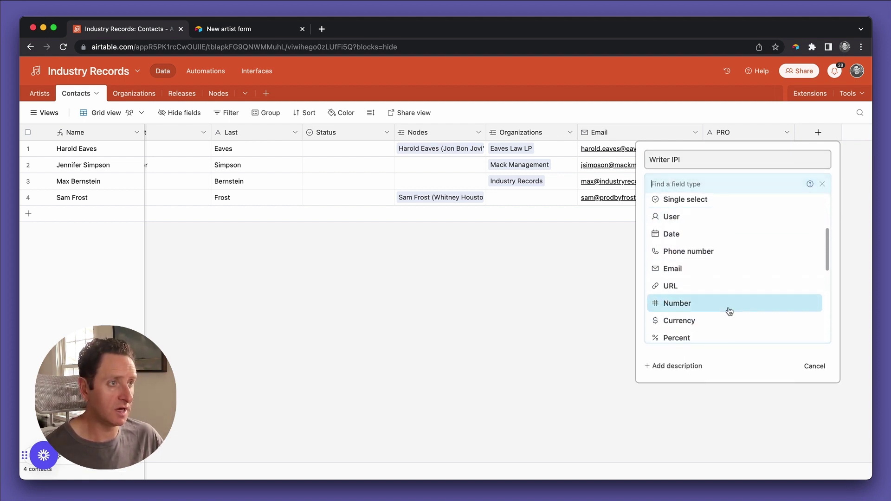
left_click(730, 311)
left_click(724, 245)
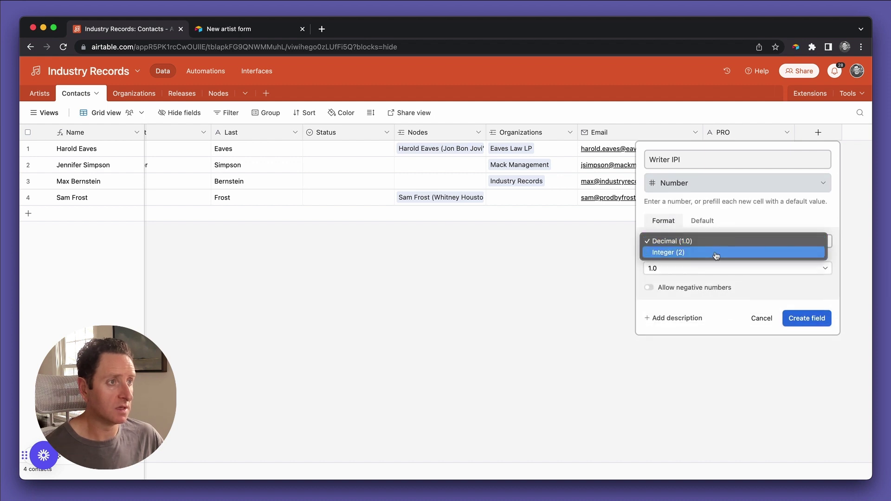
left_click(716, 253)
left_click(797, 292)
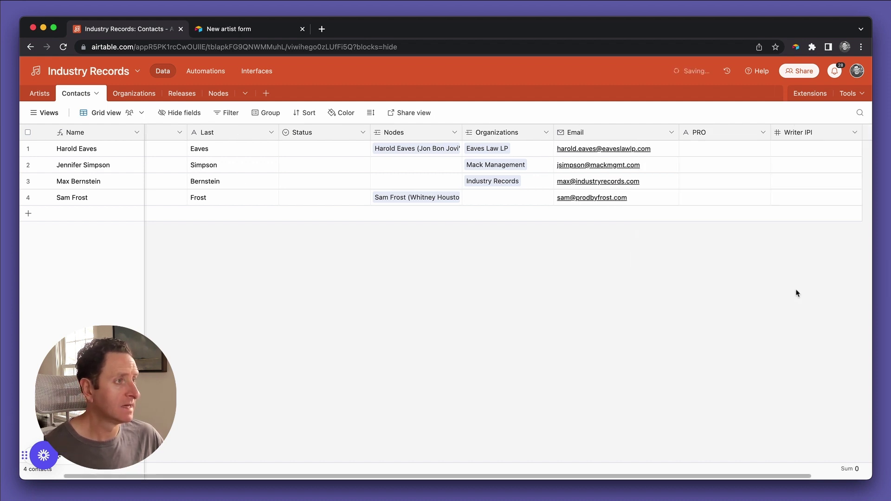
scroll(756, 238, "right", 3)
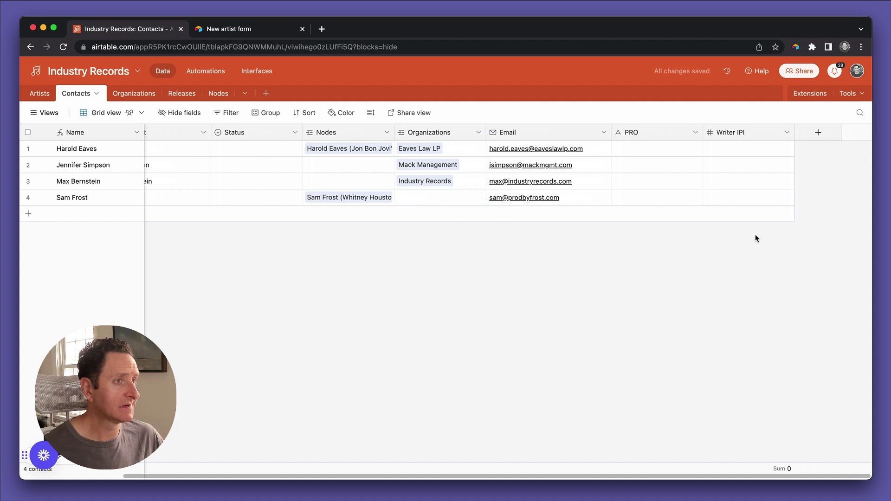
scroll(756, 238, "left", 5)
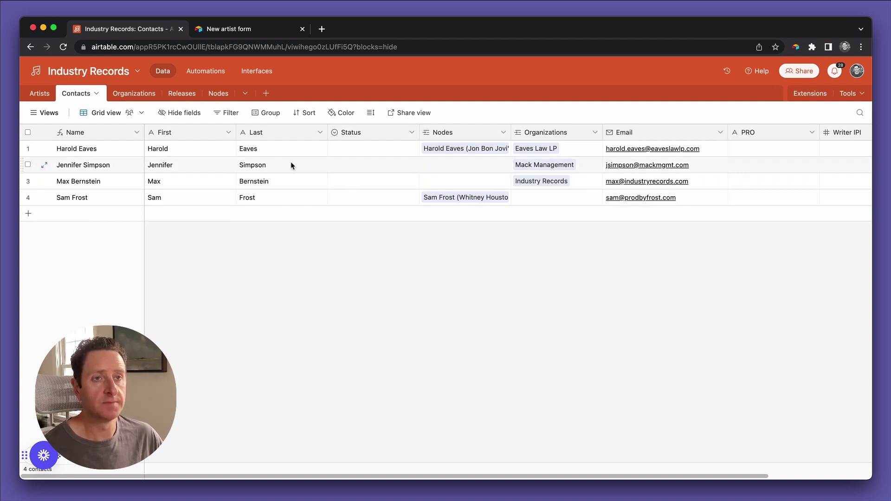
Start another field named 'Artist' with single line text type.
left_click(107, 112)
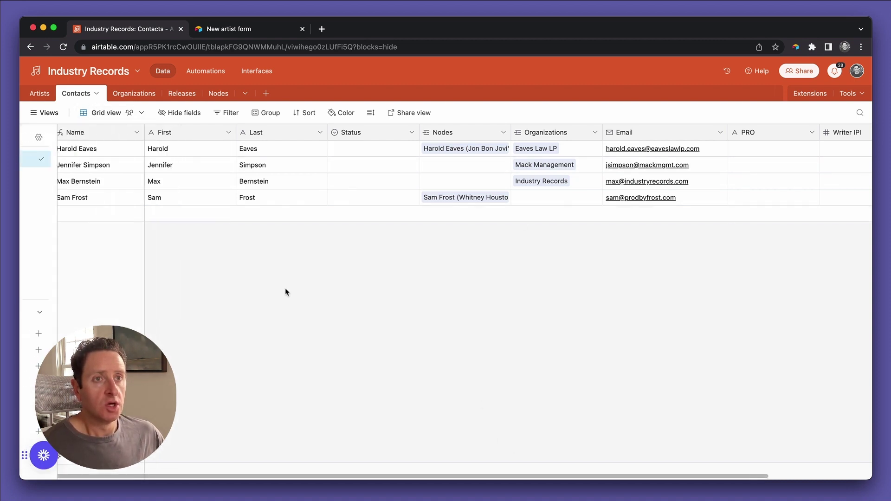
scroll(336, 191, "right", 5)
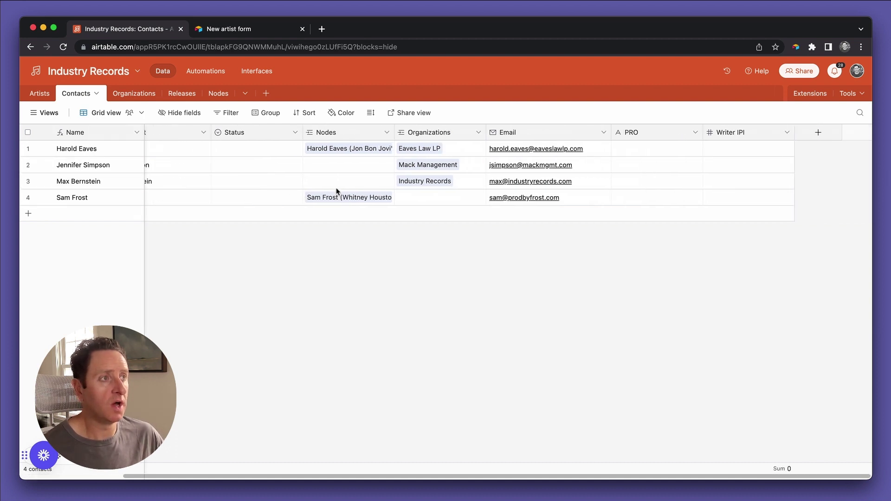
left_click(816, 134)
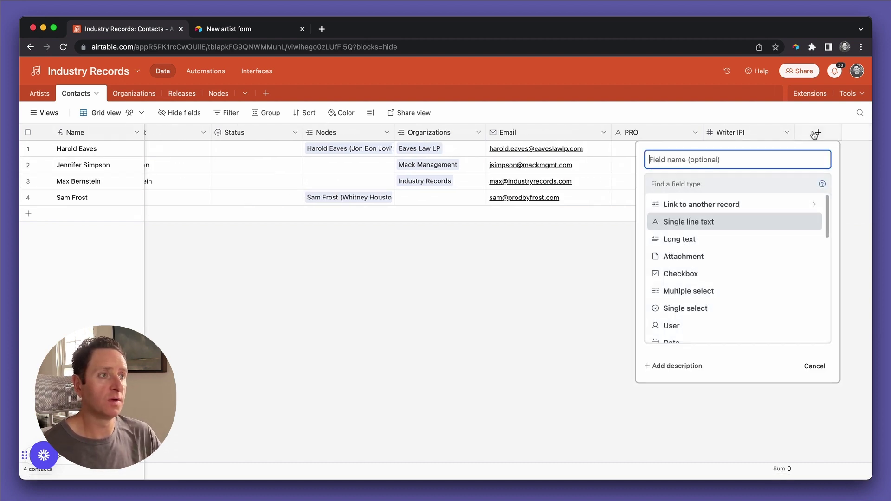
type("Artist")
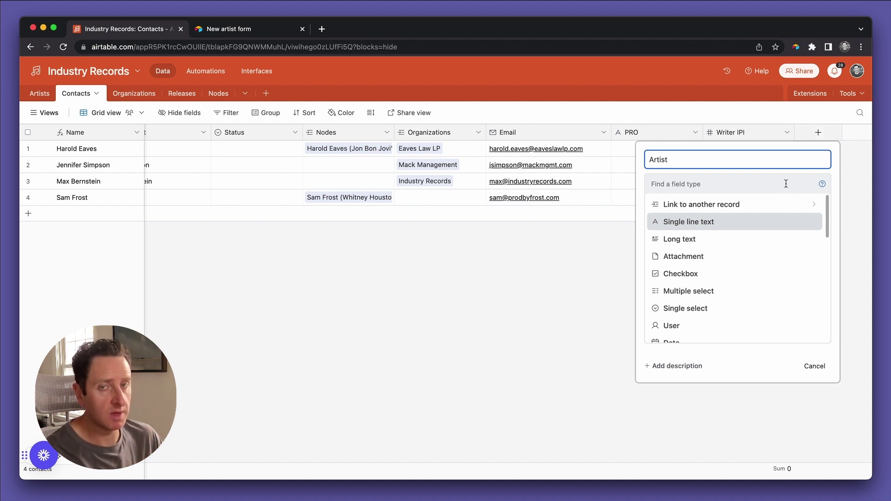
left_click(702, 222)
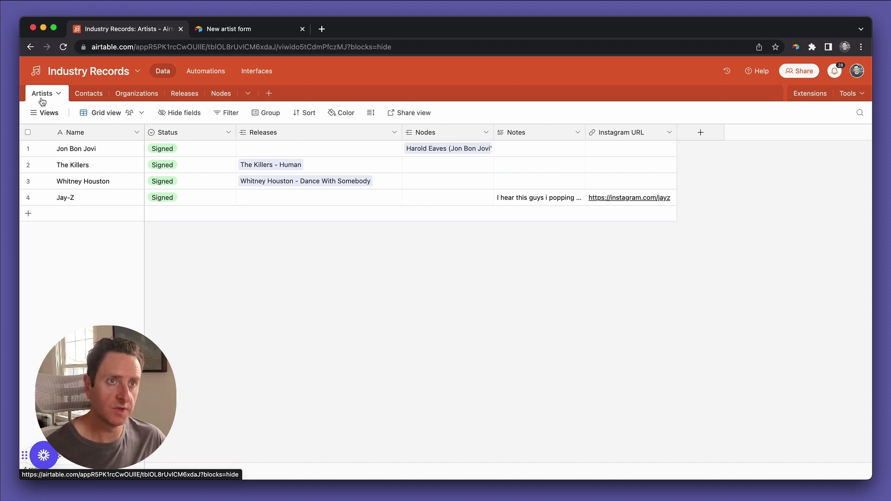
Switch to Releases, check row 2's artist and 5/19/2023 date, and start a new form view.
left_click(190, 93)
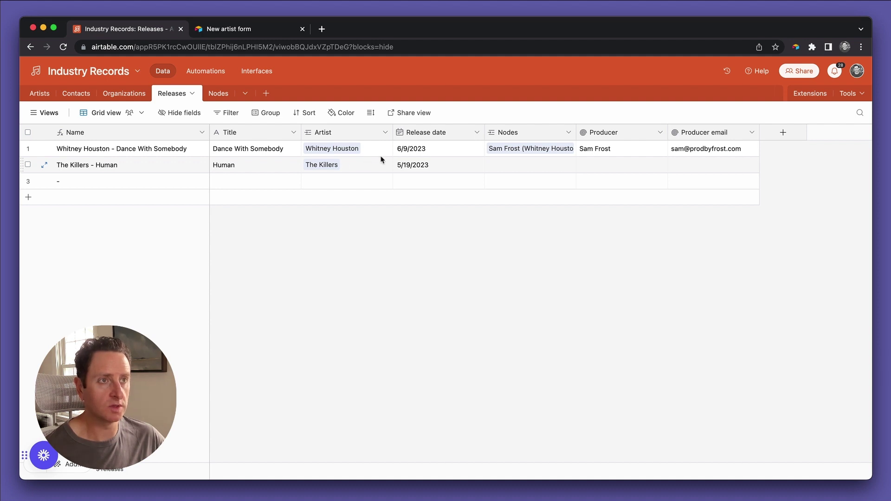
left_click(305, 173)
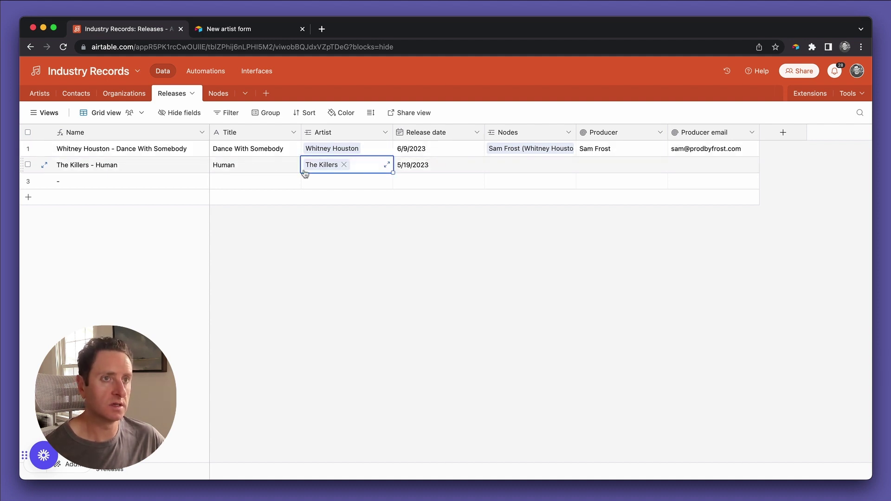
left_click(270, 175)
left_click(432, 165)
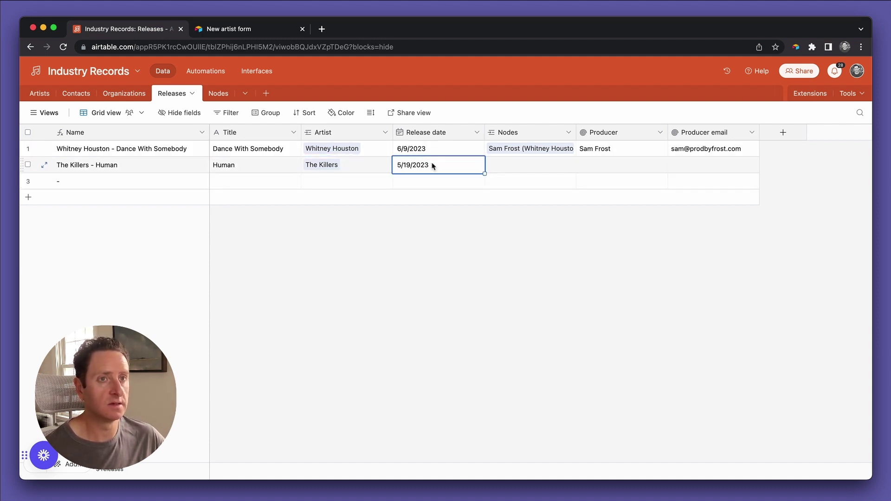
left_click(44, 113)
left_click(161, 349)
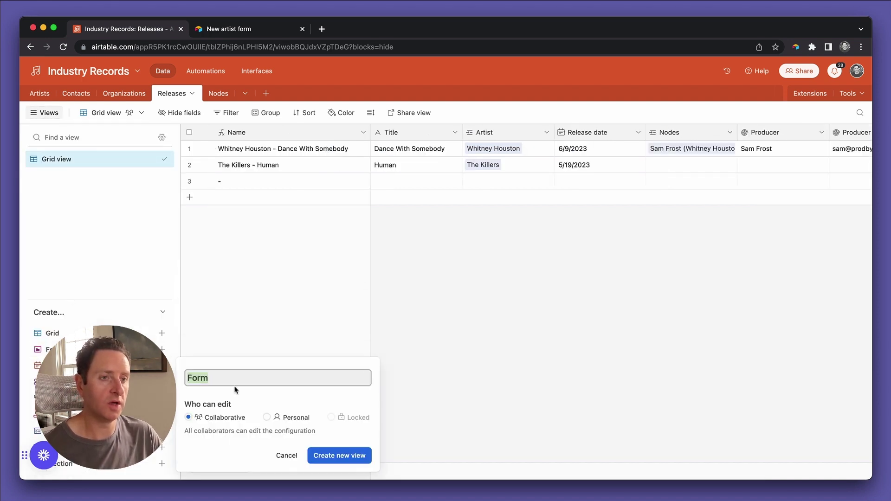
Create the 'Add new release' form view with Artist moved above Title and Nodes removed.
type("Add new release")
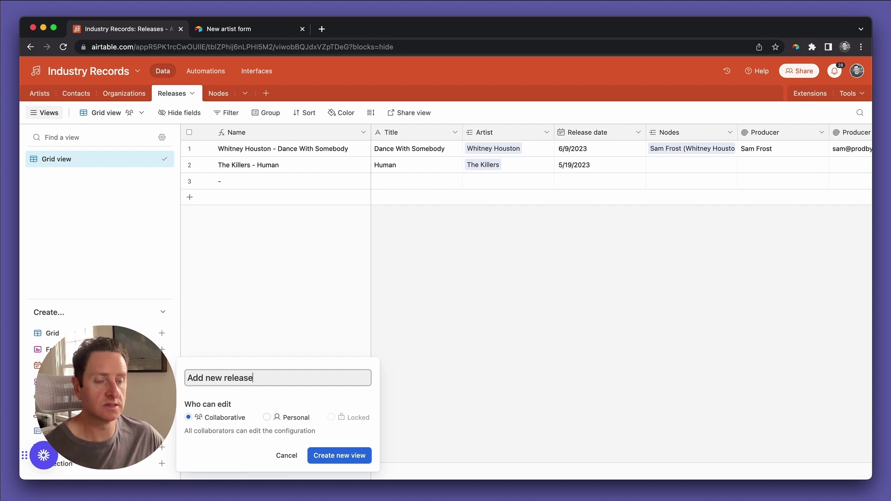
left_click(338, 456)
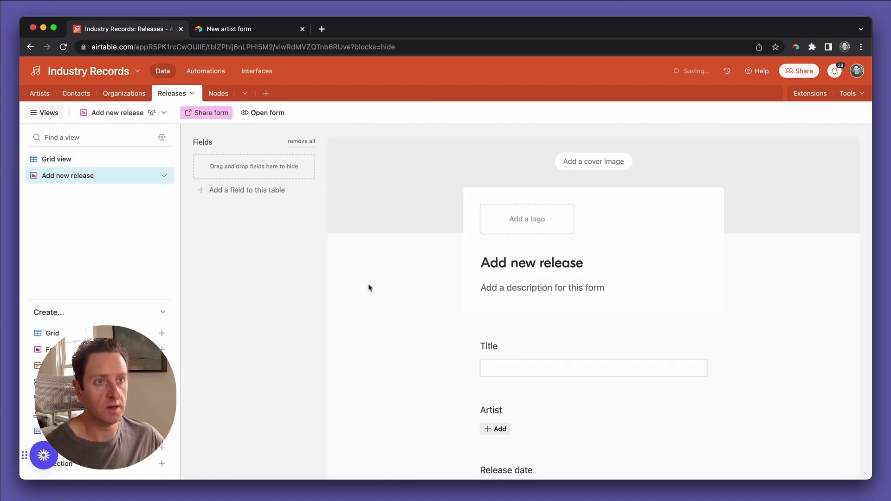
scroll(454, 335, "down", 3)
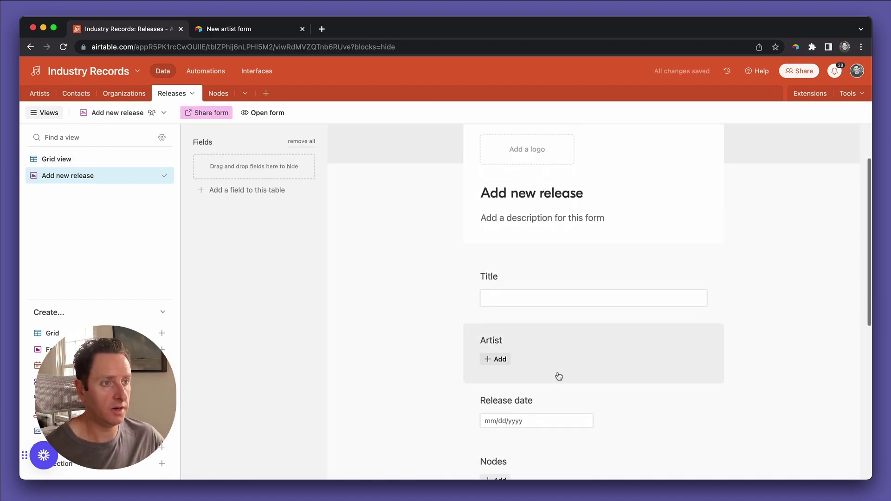
left_click_drag(564, 348, 569, 293)
scroll(586, 405, "down", 2)
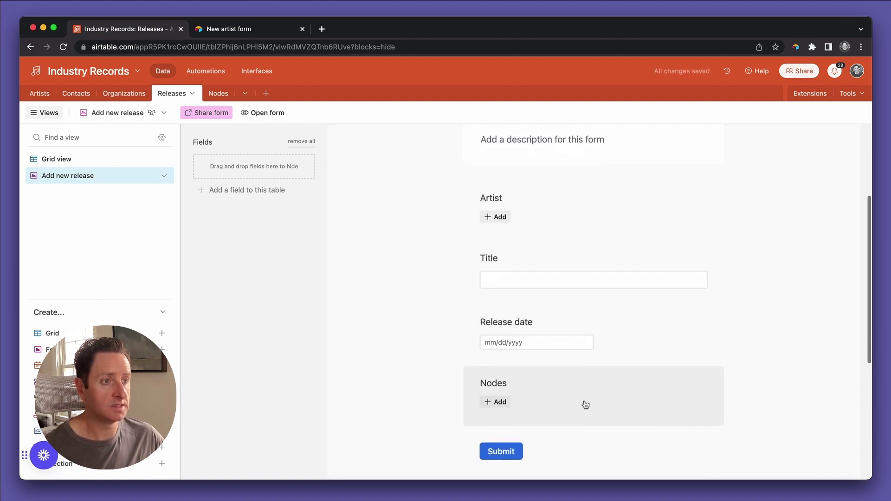
scroll(586, 405, "down", 1)
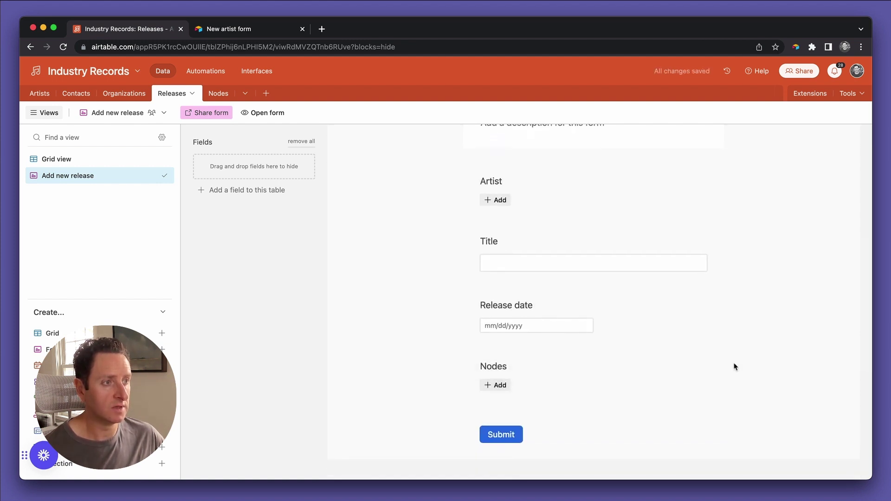
left_click(685, 368)
left_click(710, 369)
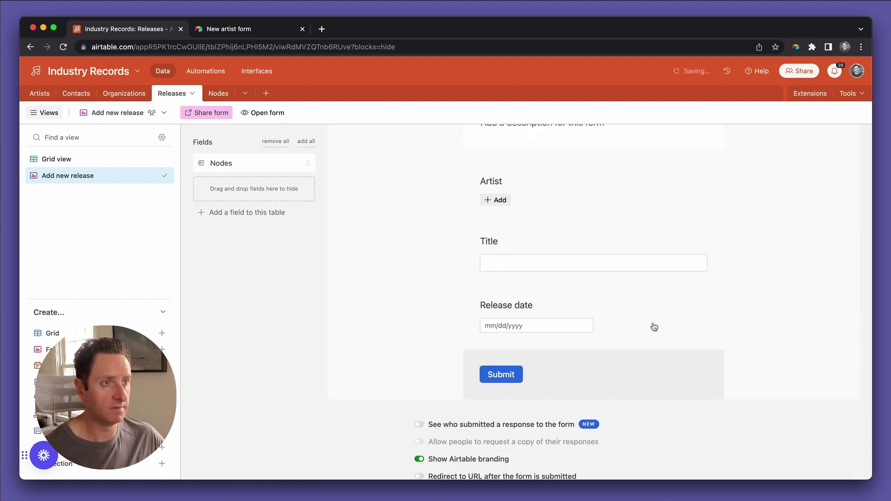
scroll(636, 308, "up", 5)
scroll(563, 299, "down", 3)
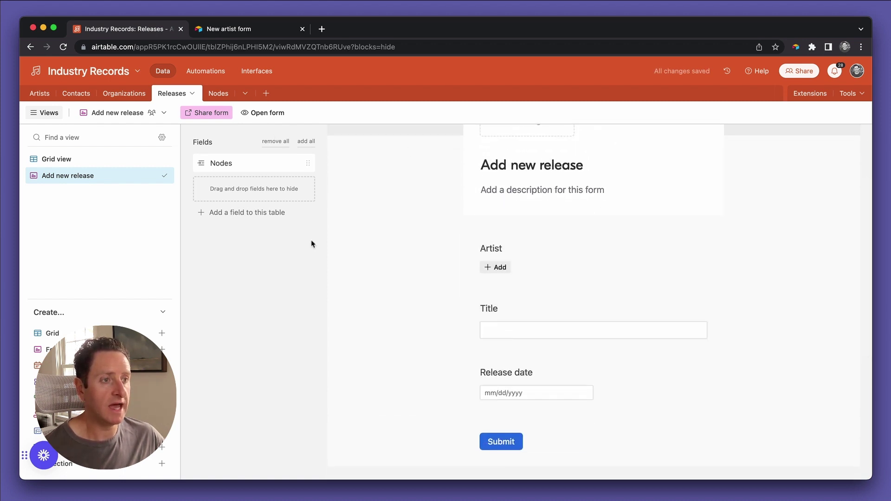
Open the live form, bring up its shareable link, and go to the Artists table.
left_click(258, 114)
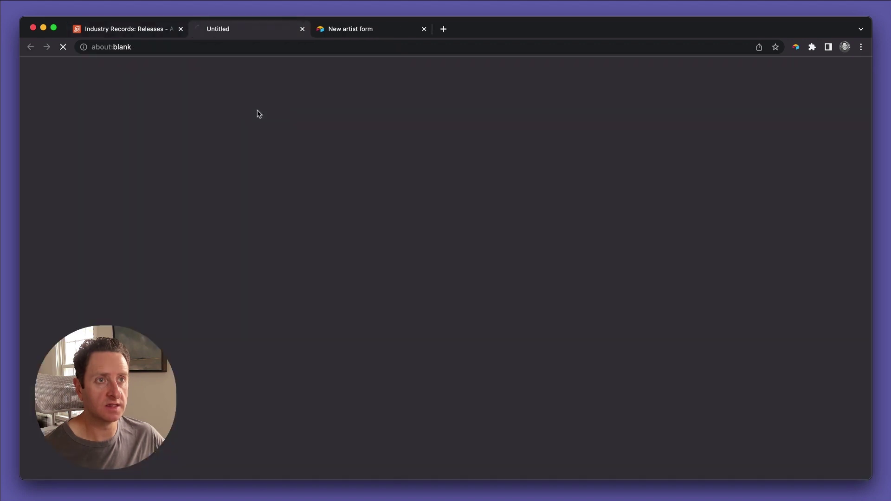
left_click(139, 30)
left_click(224, 116)
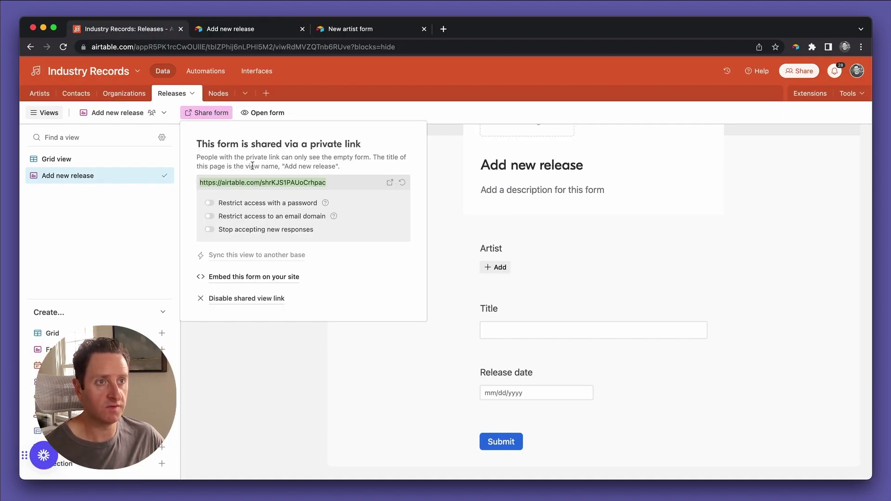
left_click(42, 98)
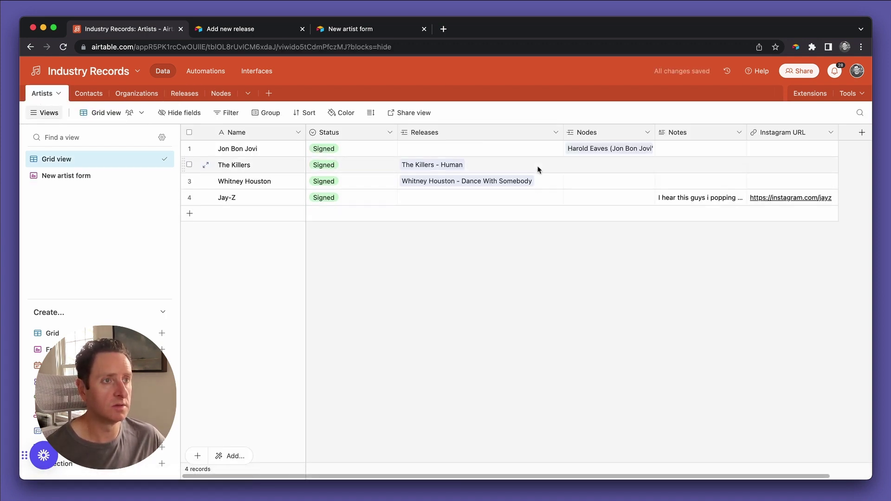
Add a RecordID formula field using RECORD_ID() to Artists and collapse the views list.
scroll(538, 169, "right", 2)
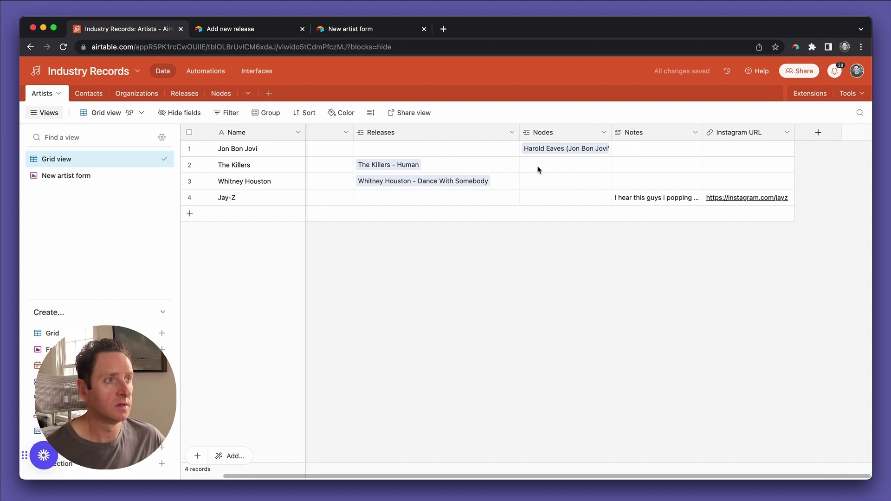
left_click(810, 136)
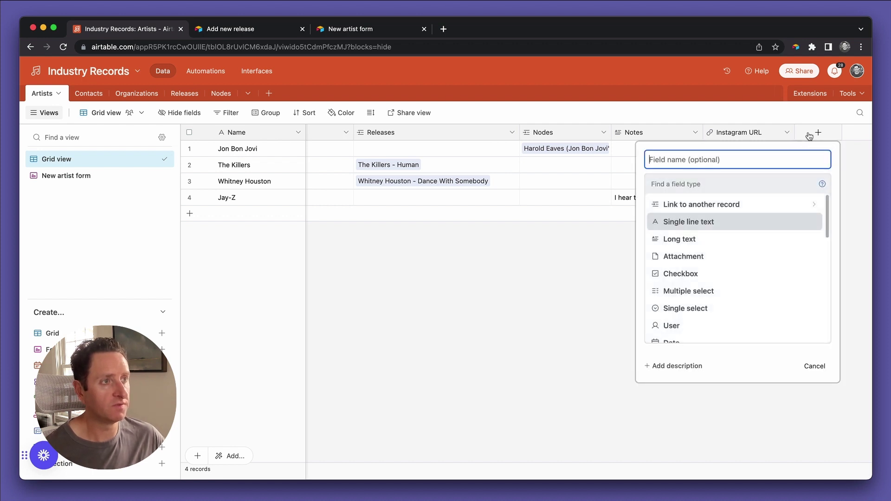
type("RecordID")
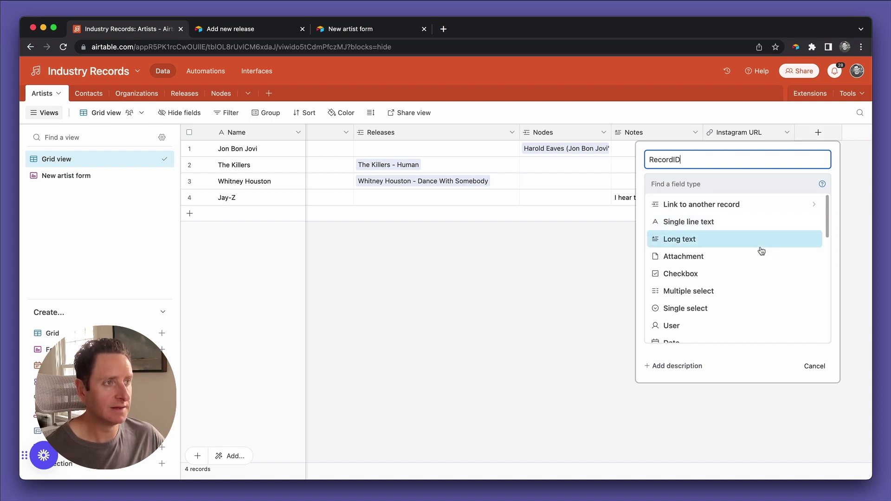
scroll(711, 281, "down", 5)
scroll(712, 281, "down", 1)
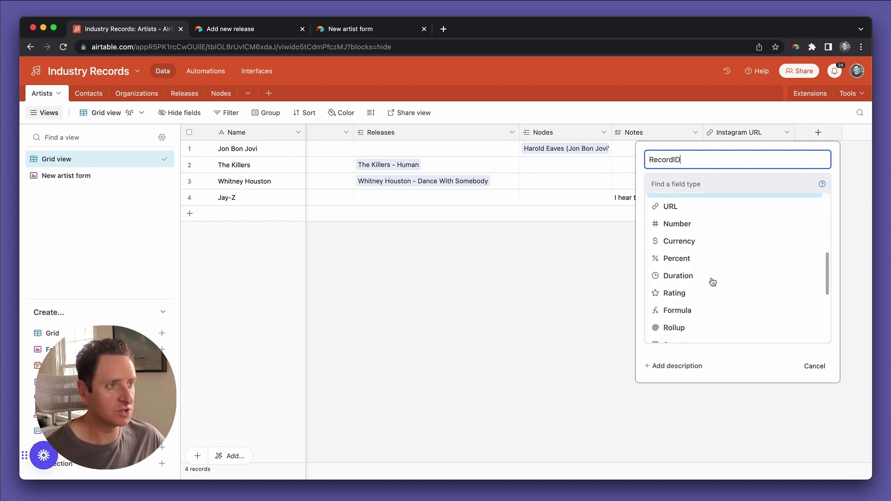
left_click(706, 314)
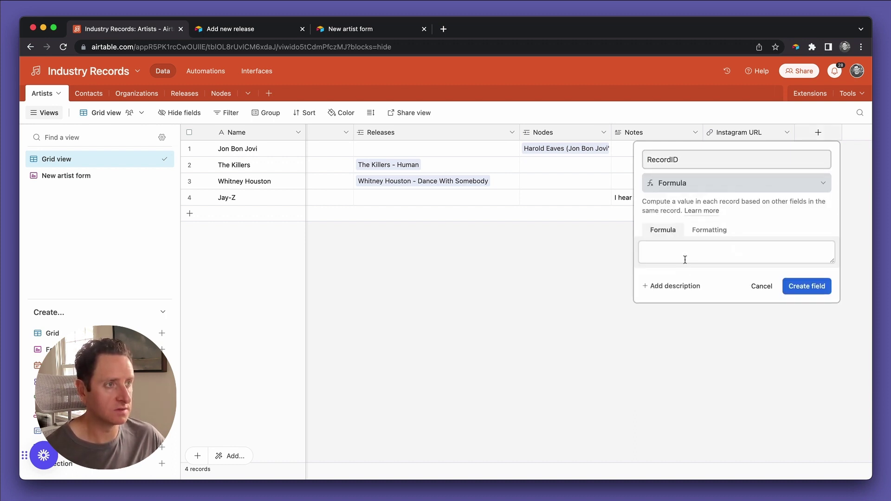
left_click(682, 255)
type("record_id")
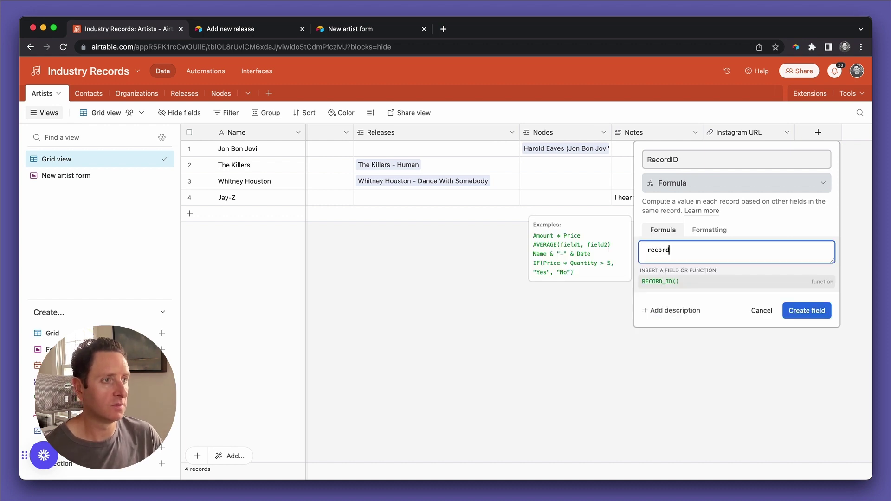
key("Return")
type(")")
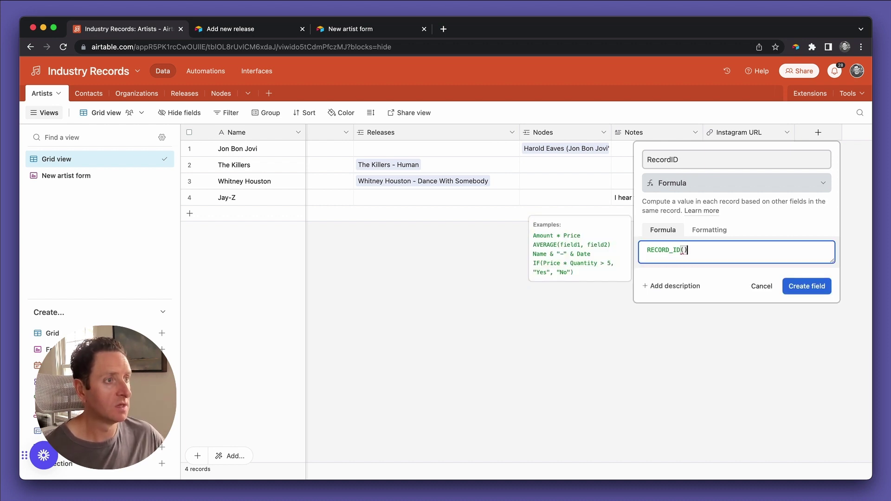
left_click(806, 287)
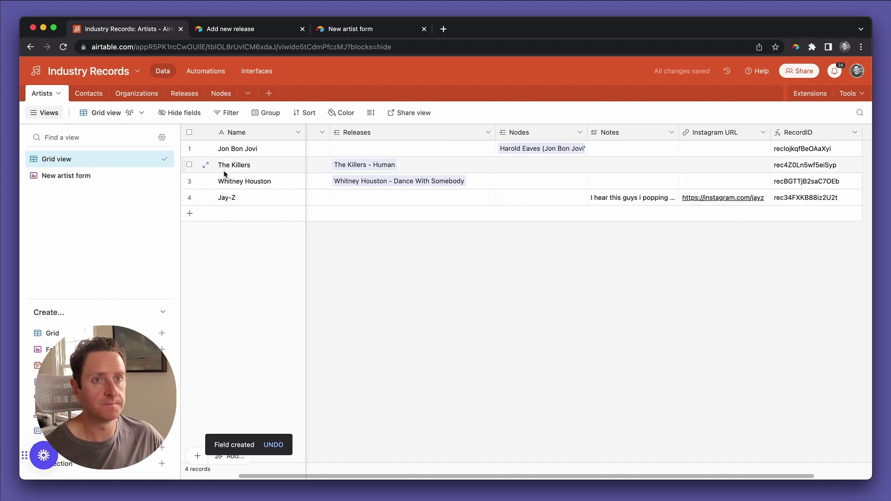
left_click(45, 113)
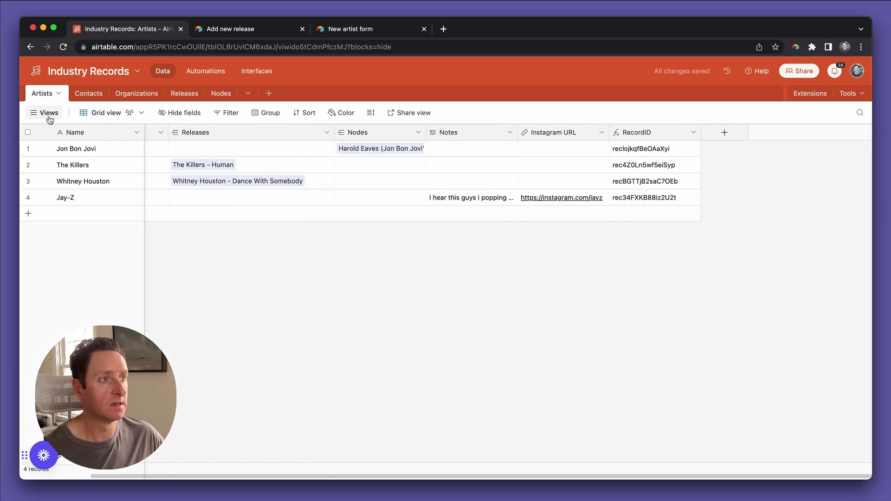
Start a new formula field named 'Add Release Form'.
left_click(725, 134)
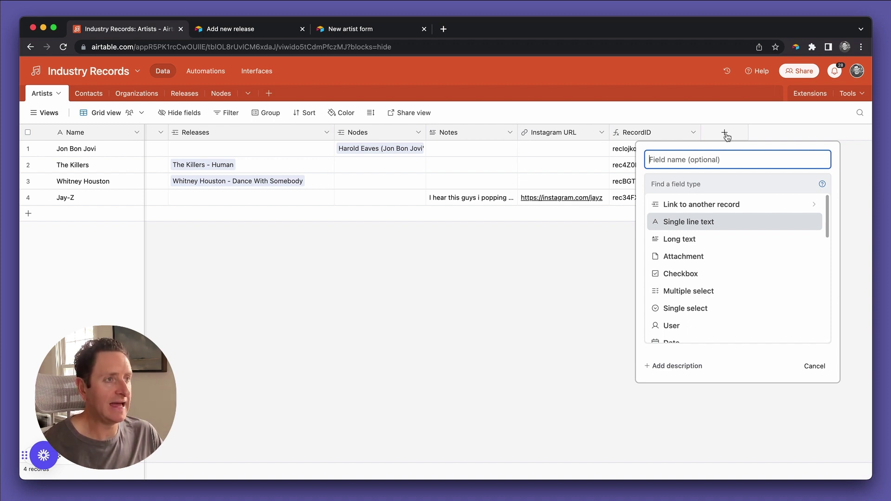
type("Add Release")
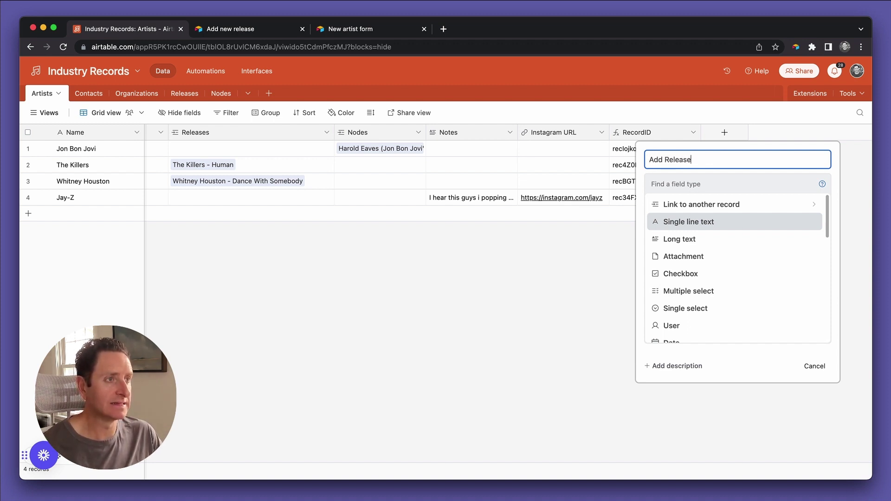
type(" Form")
key("BackSpace")
key("BackSpace")
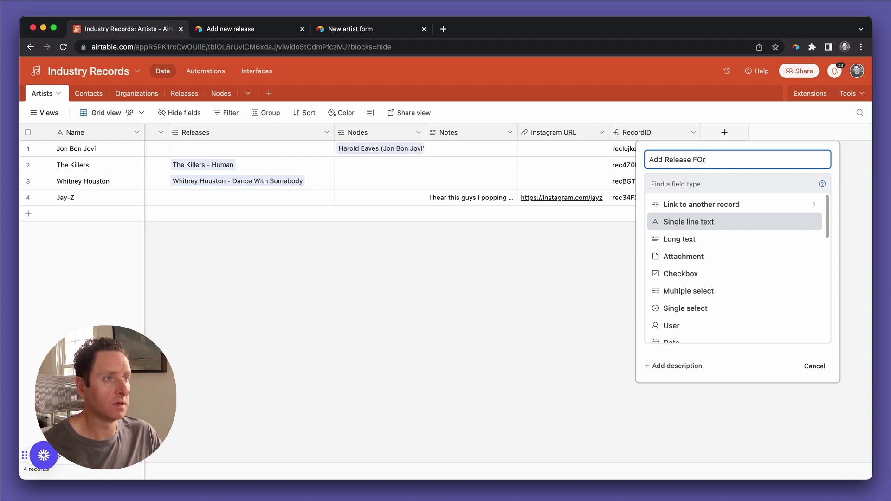
type("rm")
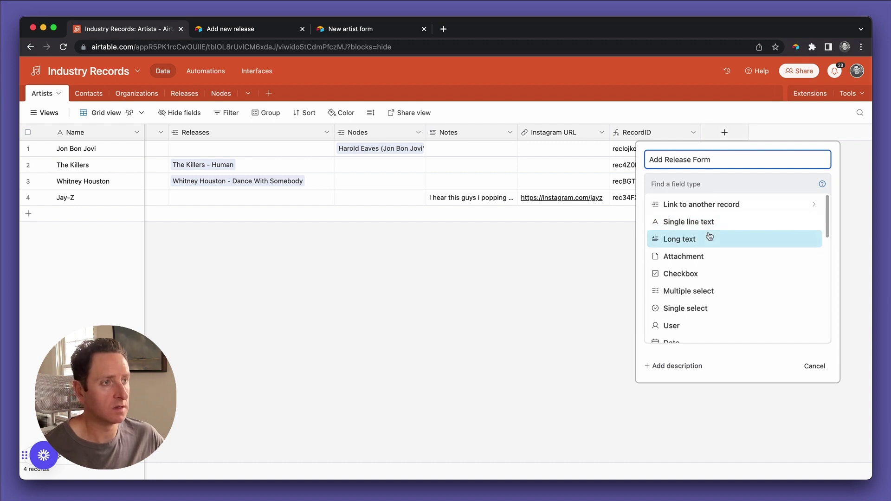
scroll(718, 273, "down", 1)
scroll(718, 273, "down", 8)
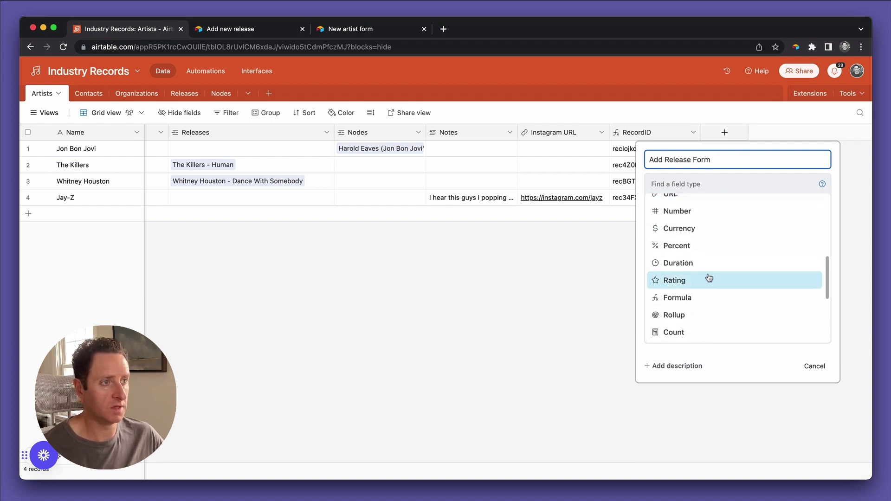
left_click(693, 299)
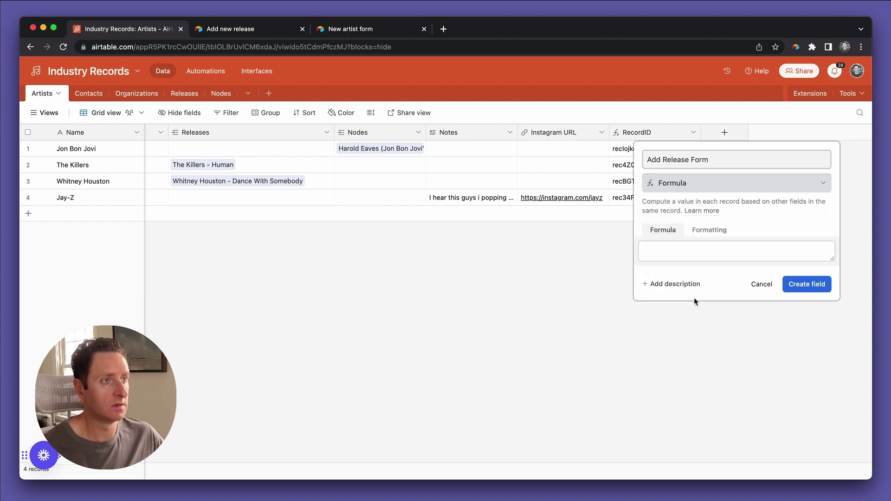
left_click(682, 257)
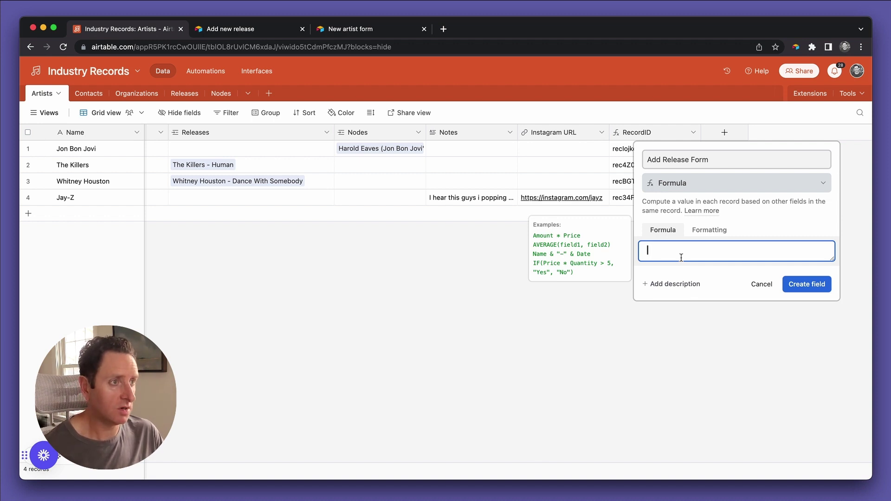
Enter CONCATENATE of the pasted form link, "?prefill_Artist=" and RecordID, and create the field.
type("CONCATENATE(")
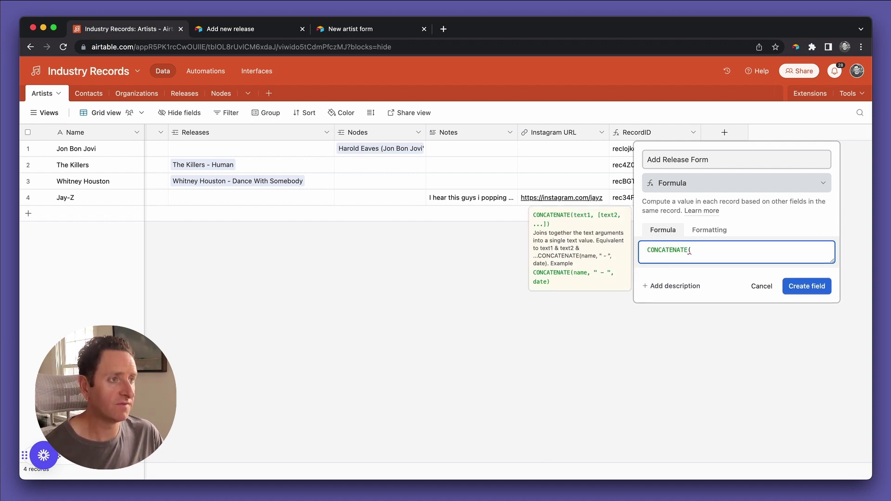
type("\"")
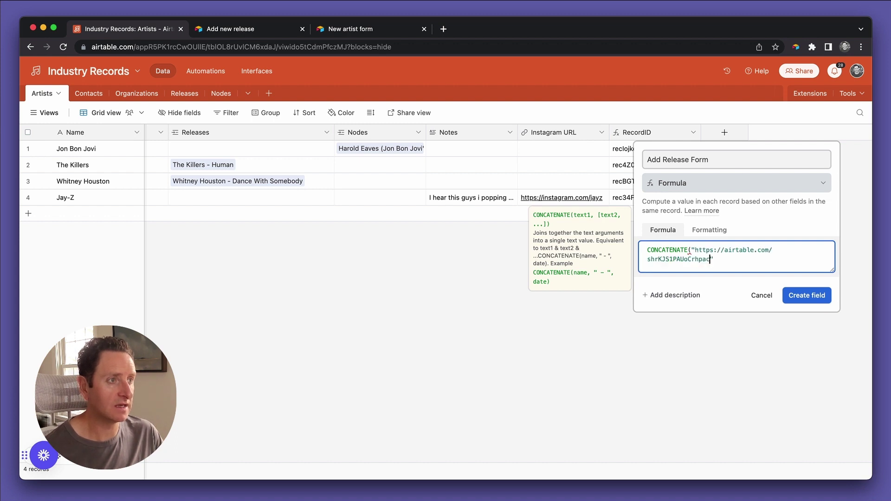
type("\"")
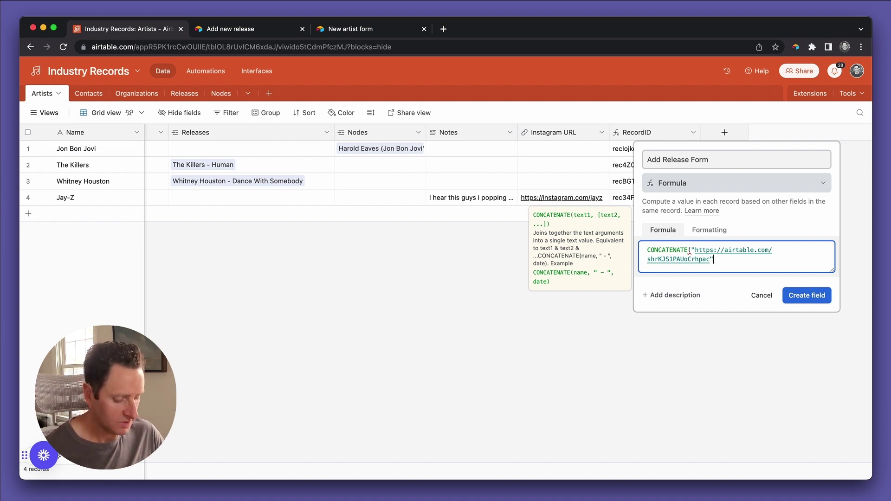
type(",\"?or\"")
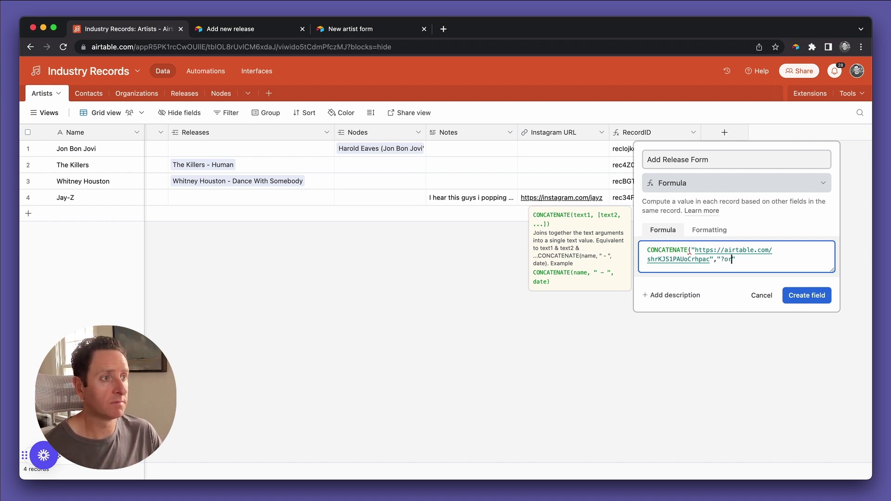
key("BackSpace")
type("prefill_")
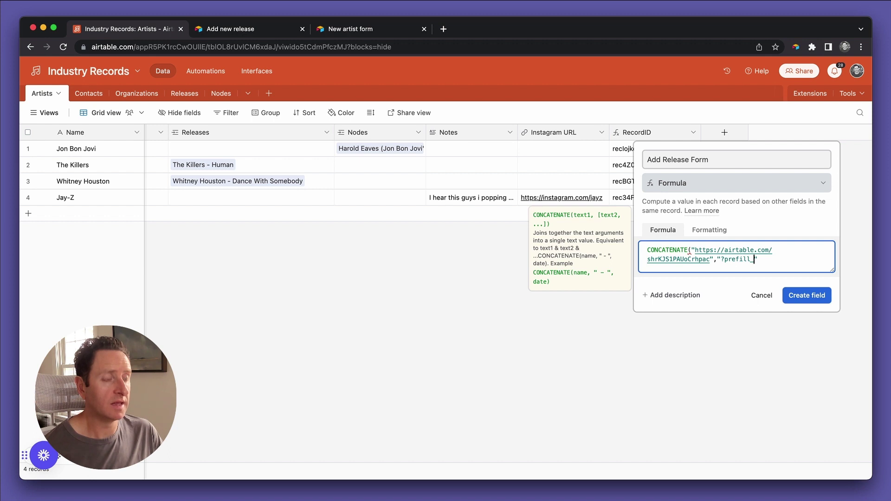
type("A")
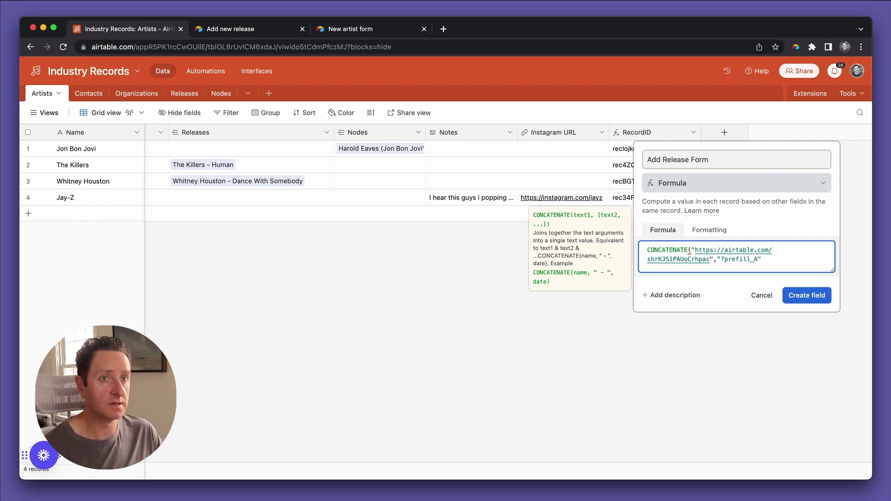
type("rtist")
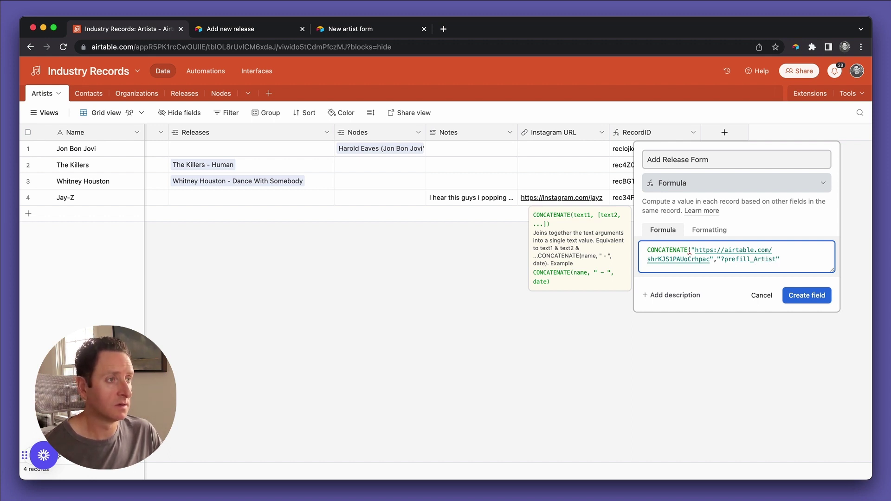
type("=\",")
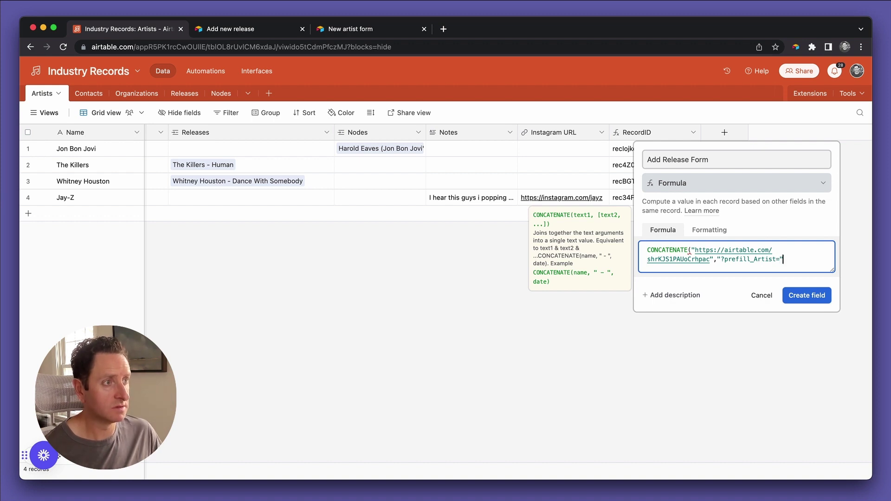
type("reco")
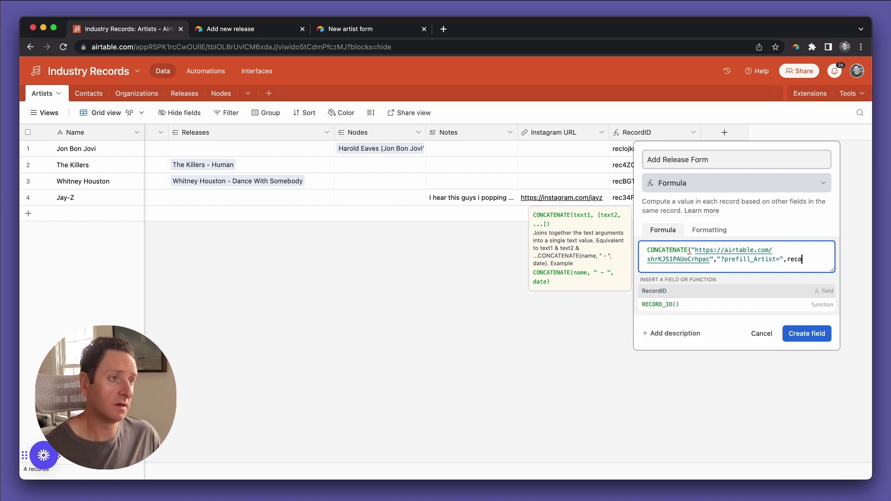
key("Tab")
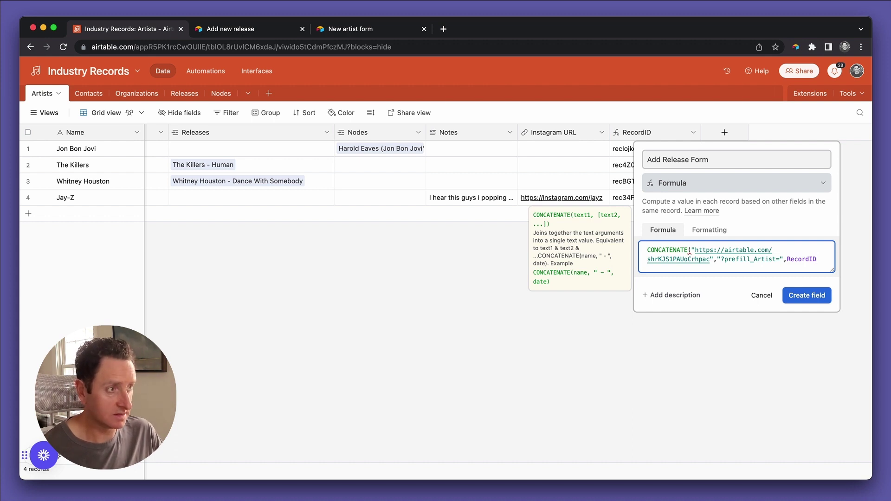
type(")")
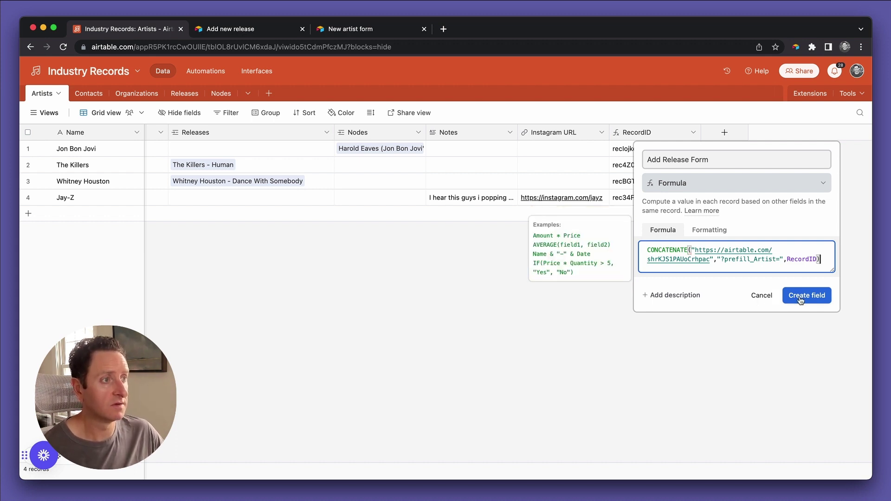
left_click(803, 300)
scroll(803, 172, "right", 3)
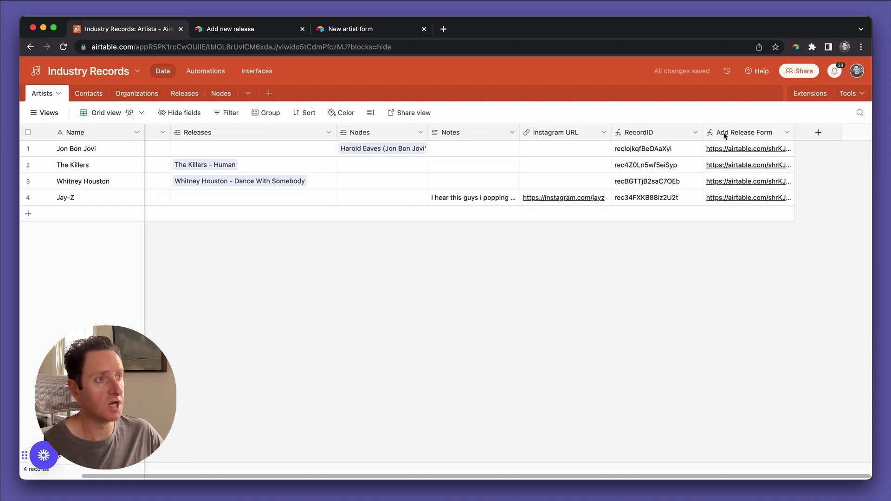
left_click(234, 31)
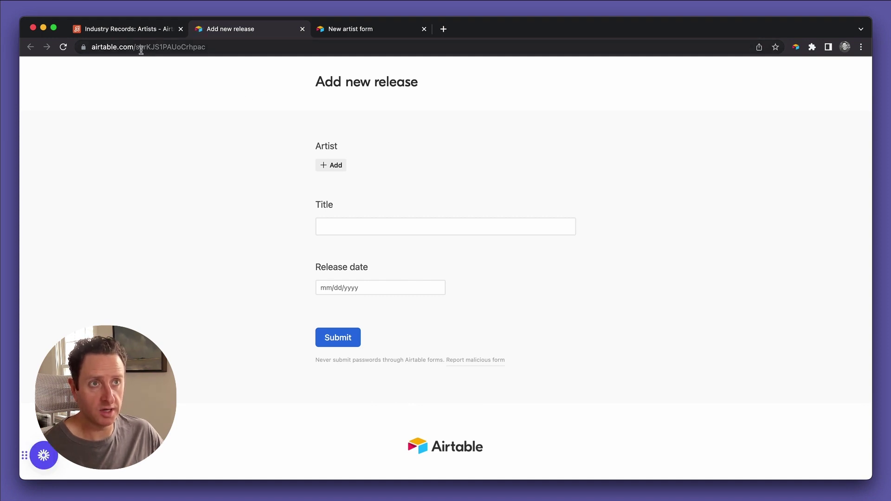
left_click(333, 168)
left_click(774, 191)
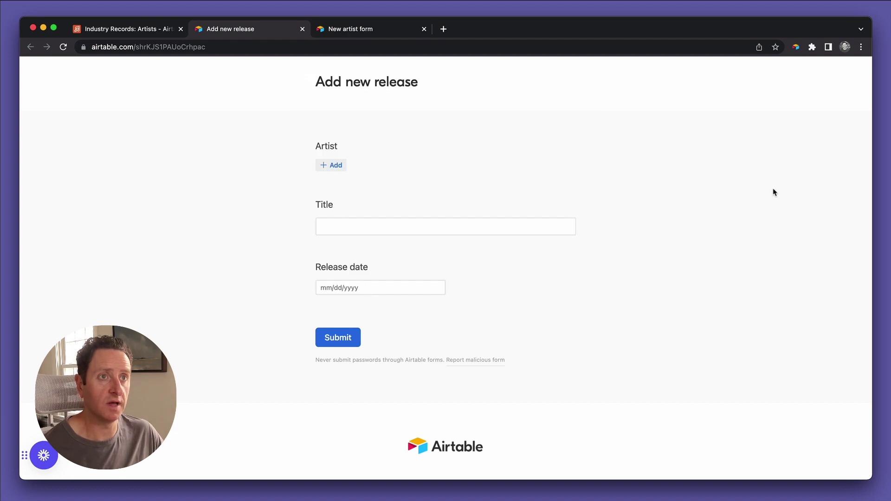
key("ctrl+shift+Tab")
left_click(763, 149)
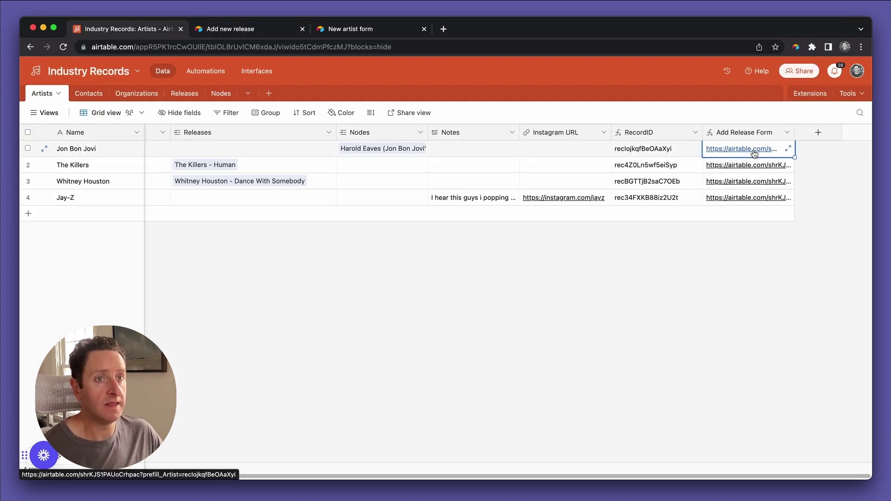
left_click(762, 148)
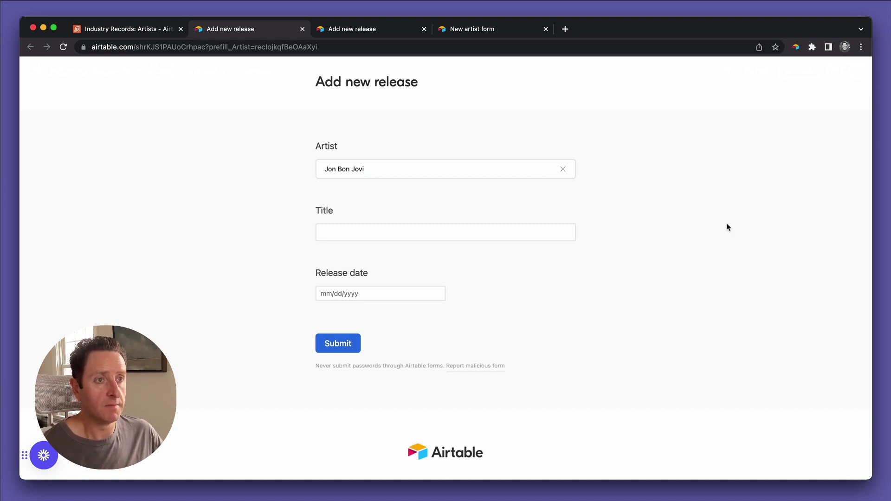
key("super+1")
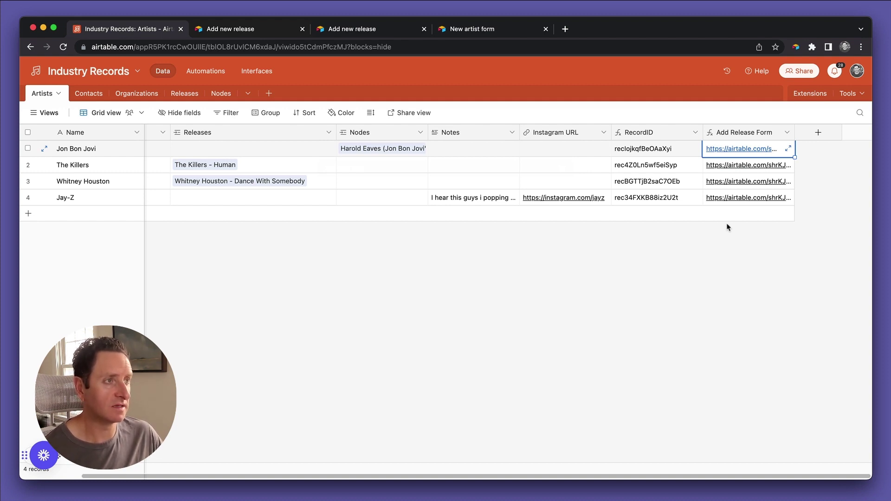
left_click(727, 227)
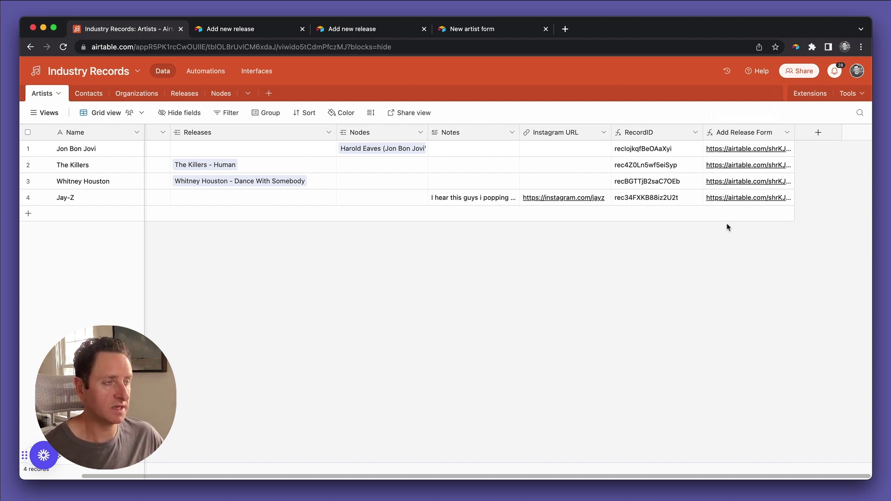
Start a button field named 'Add release' with the label 'Add New Release'.
left_click(817, 134)
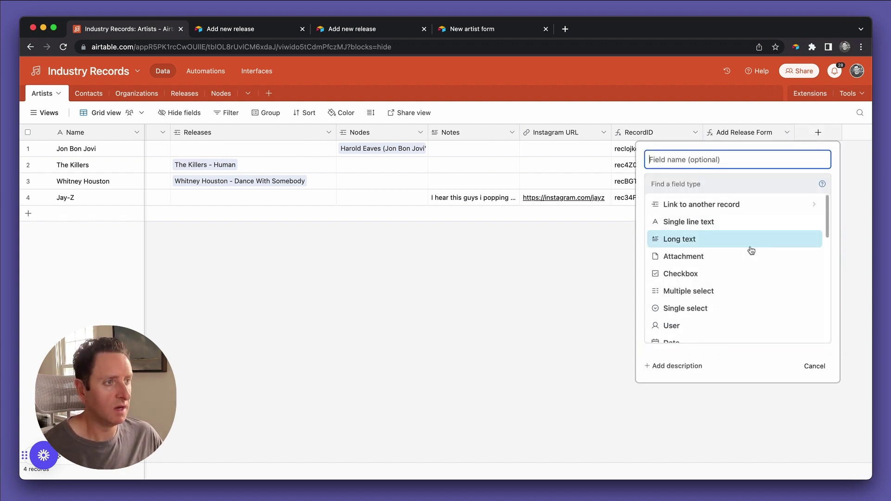
scroll(748, 248, "down", 10)
left_click(723, 334)
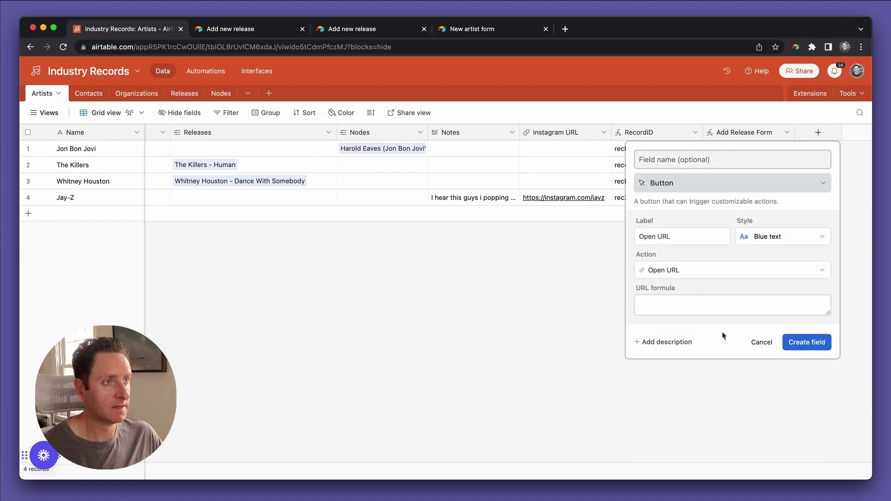
type("Add release")
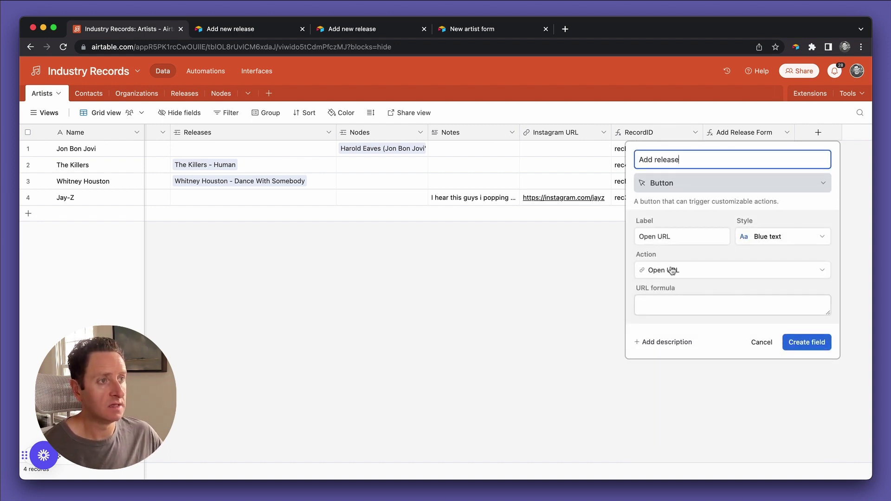
left_click(676, 236)
type("Add rele")
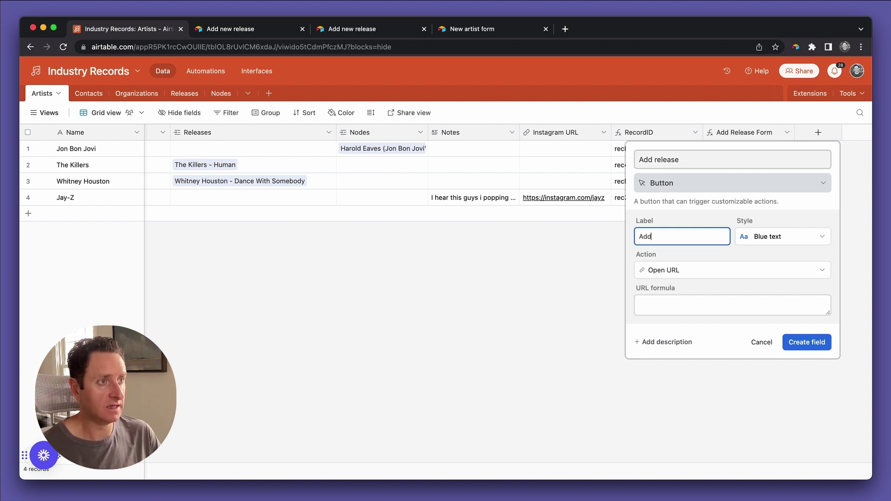
key("BackSpace")
key("BackSpace")
key("BackSpace")
key("BackSpace")
type("New E")
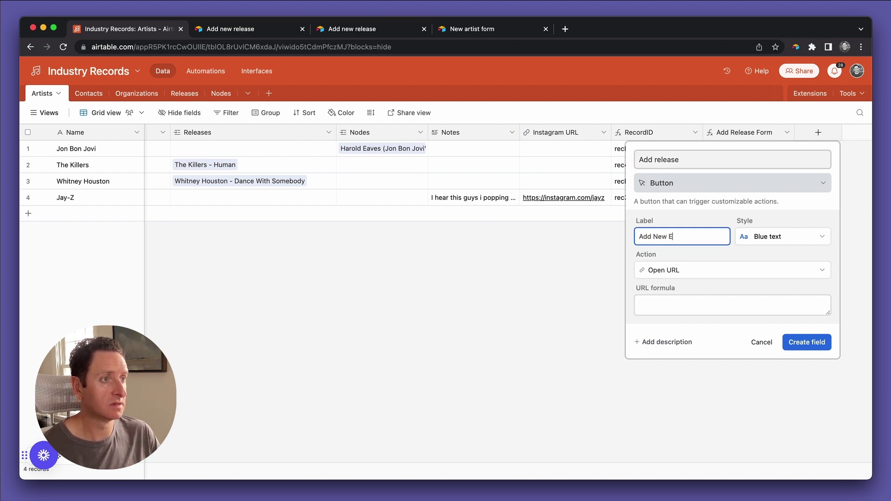
key("BackSpace")
type("Release")
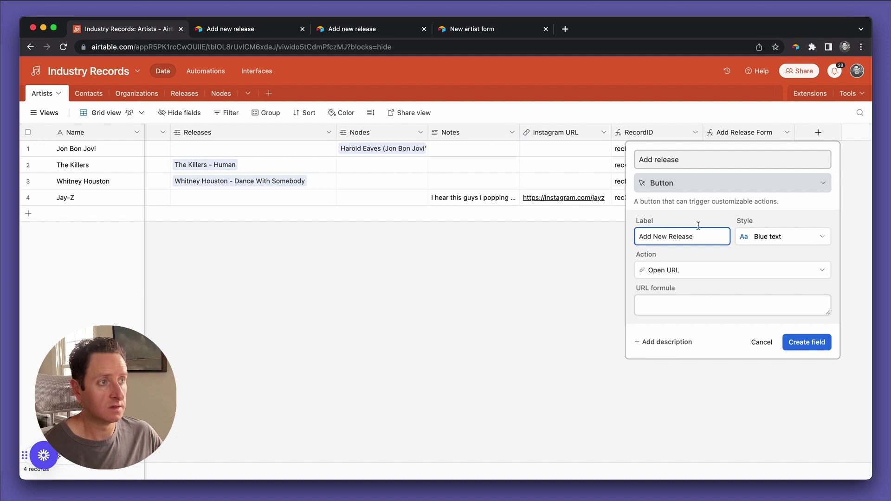
Style the button light pink, set its URL formula to {Add Release Form}, and create it.
left_click(742, 236)
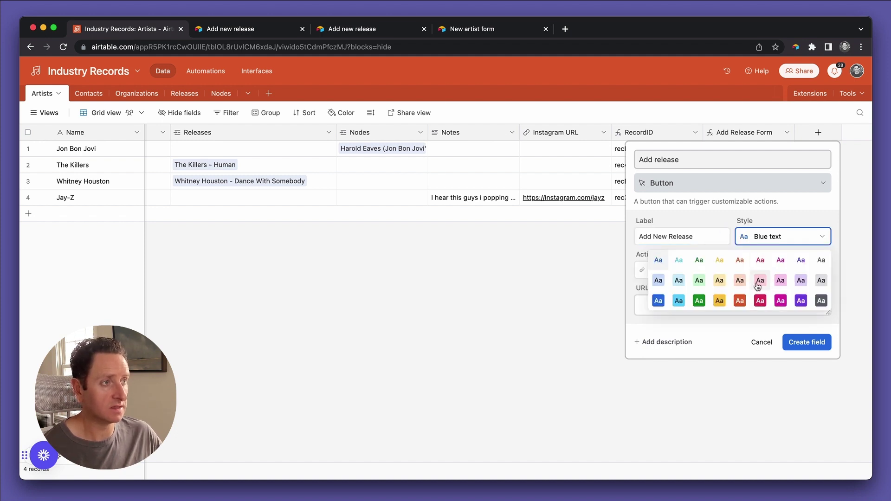
left_click(773, 282)
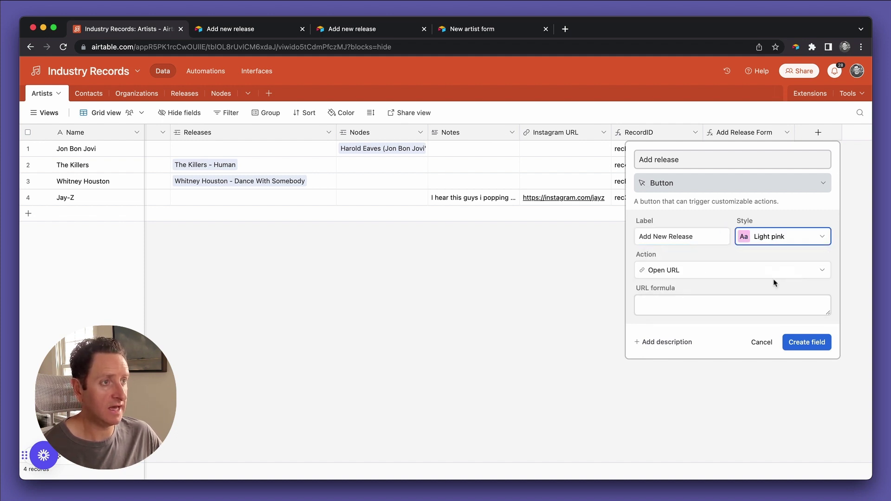
left_click(662, 307)
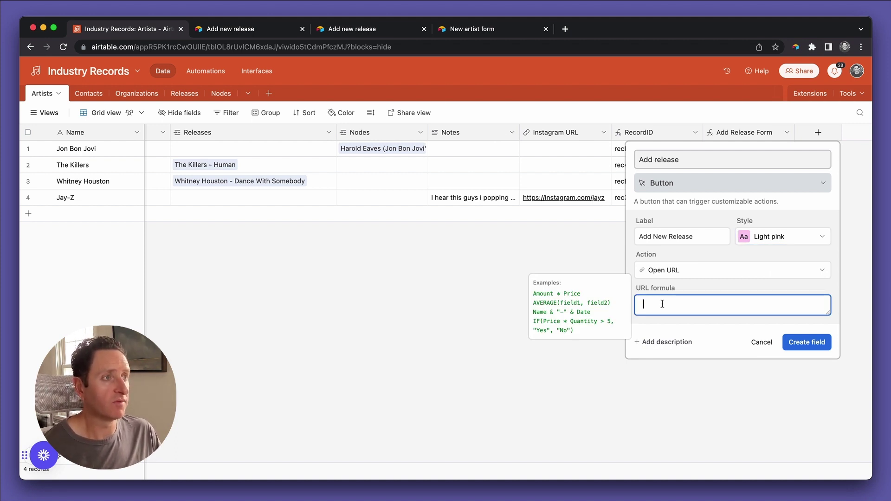
type("form")
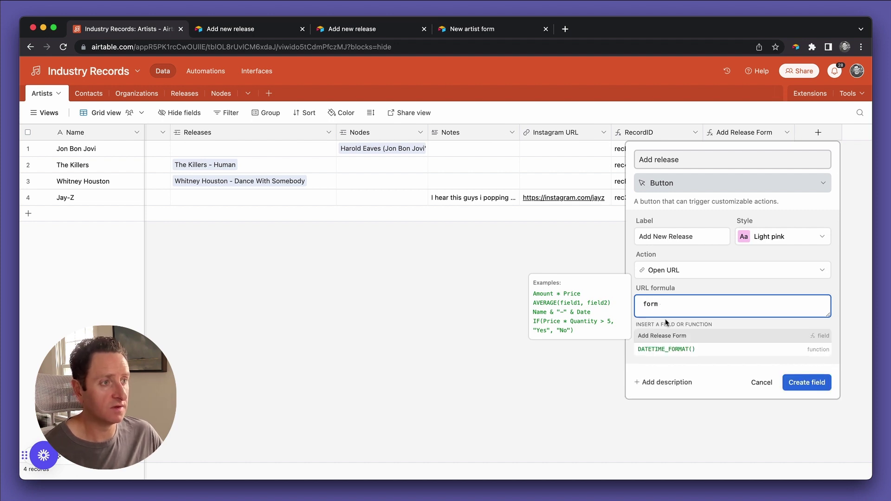
left_click(666, 337)
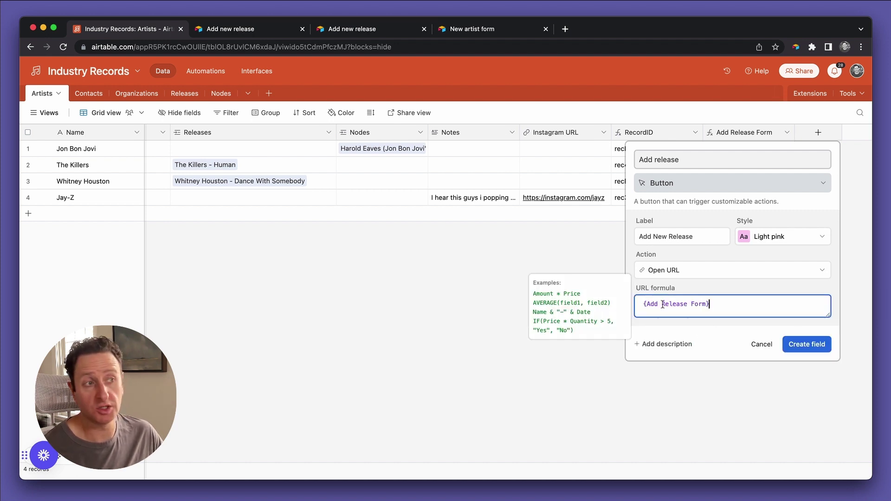
left_click(808, 339)
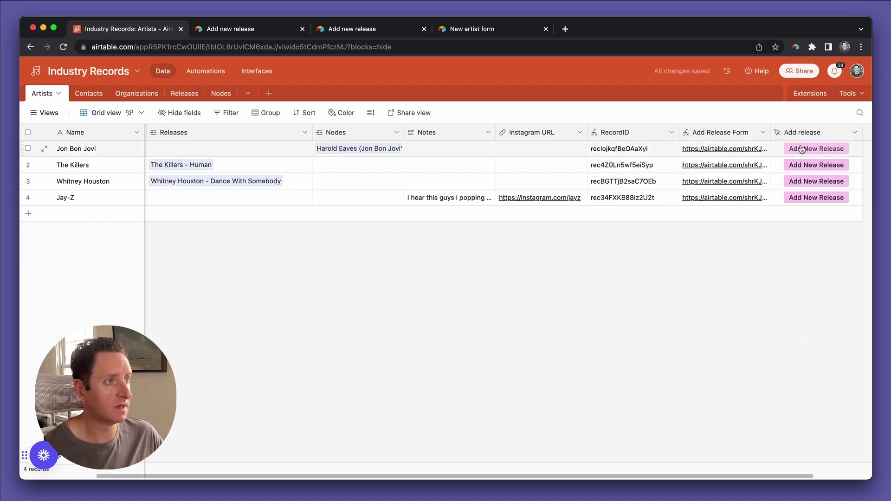
Test Jon Bon Jovi's Add New Release button, then hide the Add Release Form column.
left_click(802, 149)
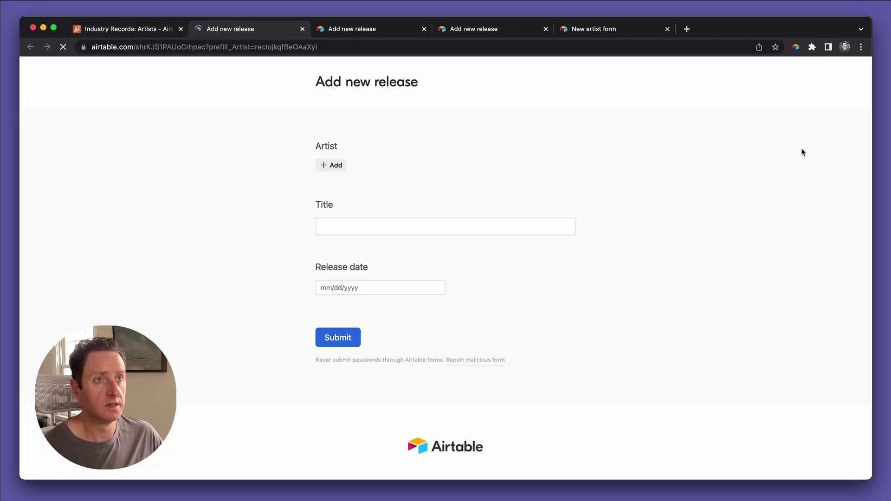
key("super+1")
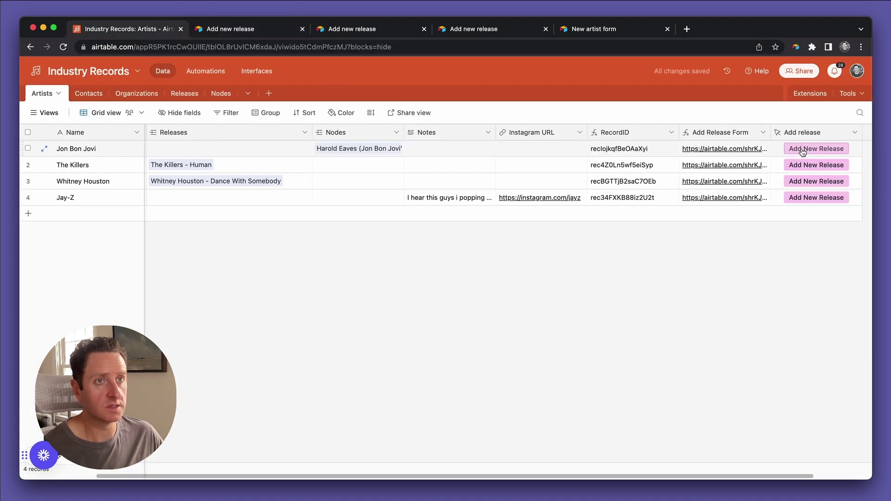
left_click(764, 134)
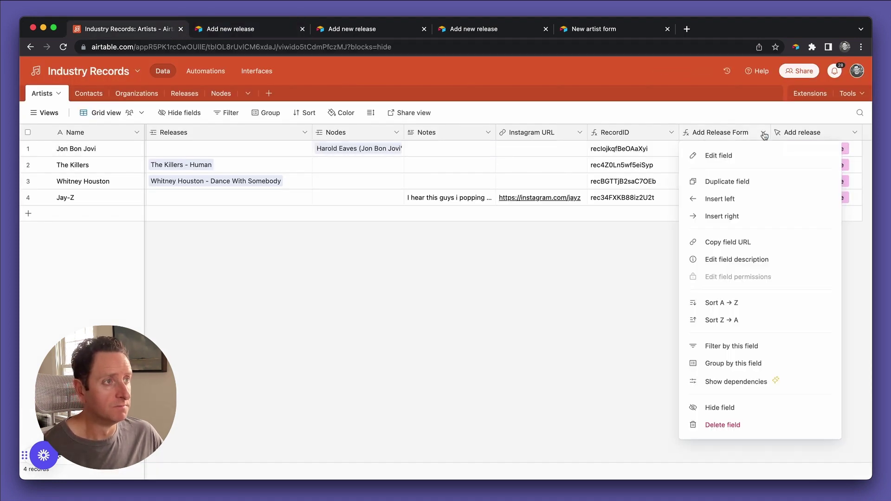
left_click(751, 409)
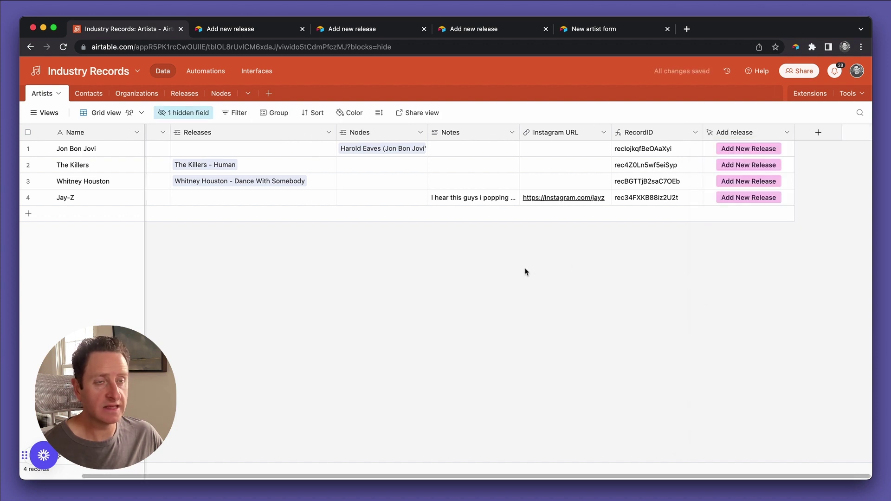
scroll(468, 249, "left", 2)
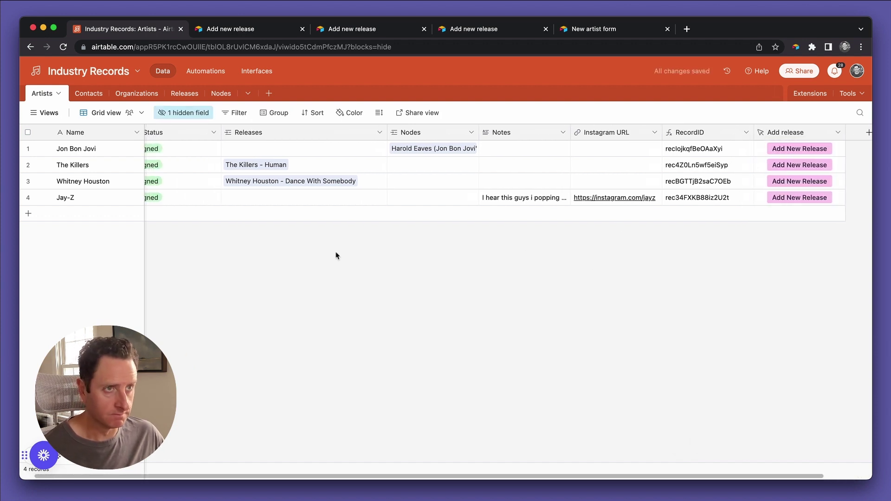
scroll(337, 255, "left", 1)
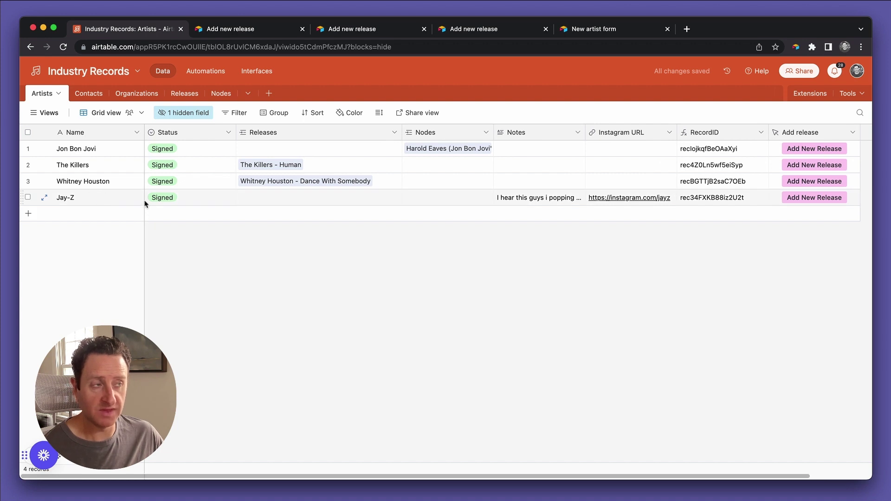
scroll(389, 239, "right", 3)
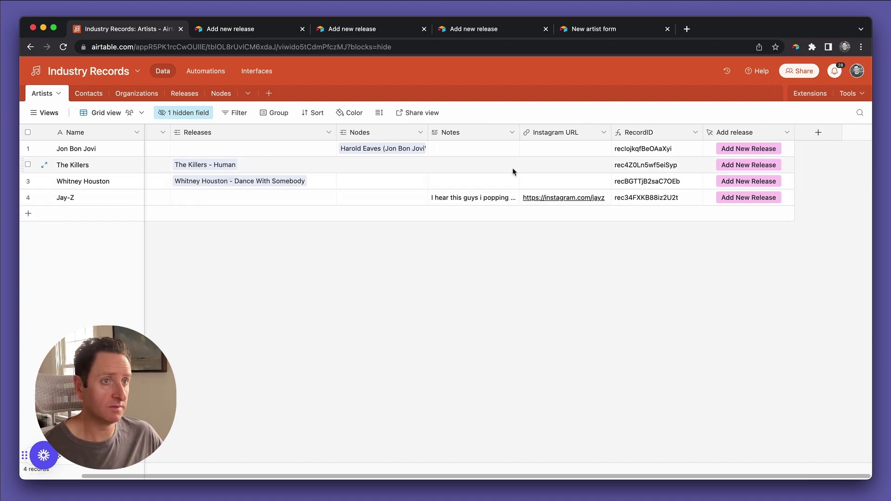
Open The Killers' prefilled release form, enter a title, and pick July 21, 2023 as the date.
left_click(738, 167)
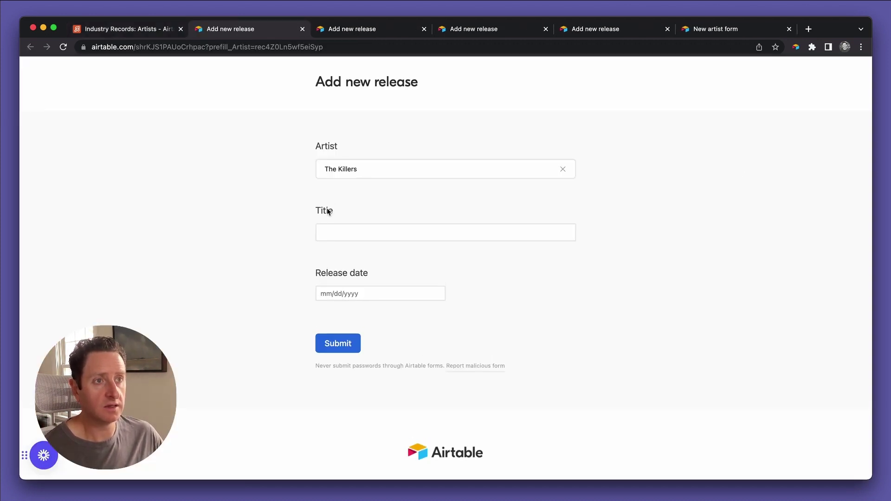
left_click(333, 234)
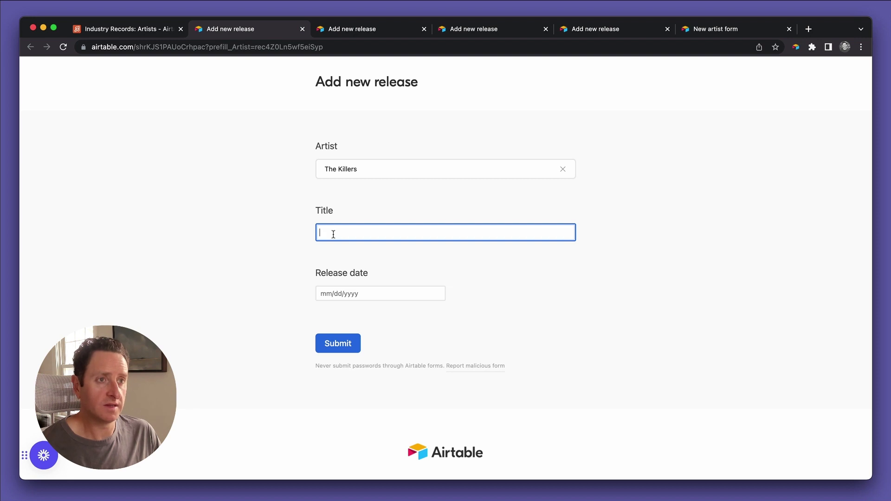
type("Them")
key("BackSpace")
key("BackSpace")
key("BackSpace")
key("BackSpace")
type("Jo")
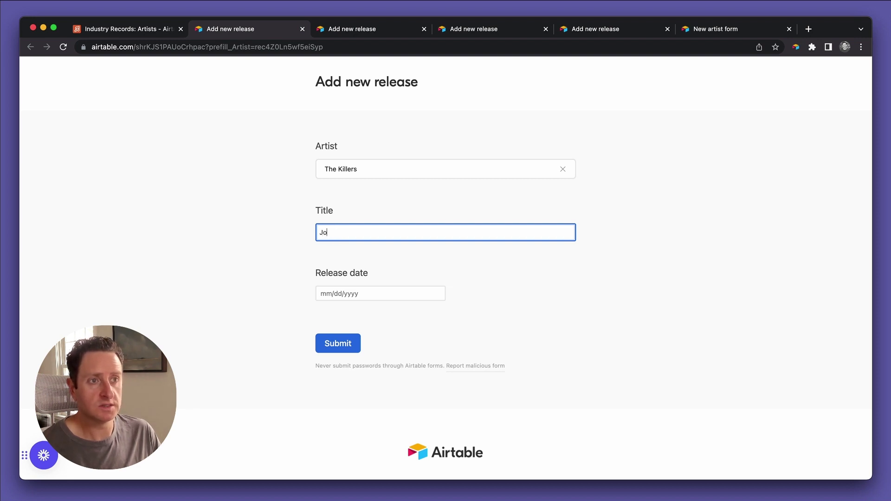
type("hn's Town")
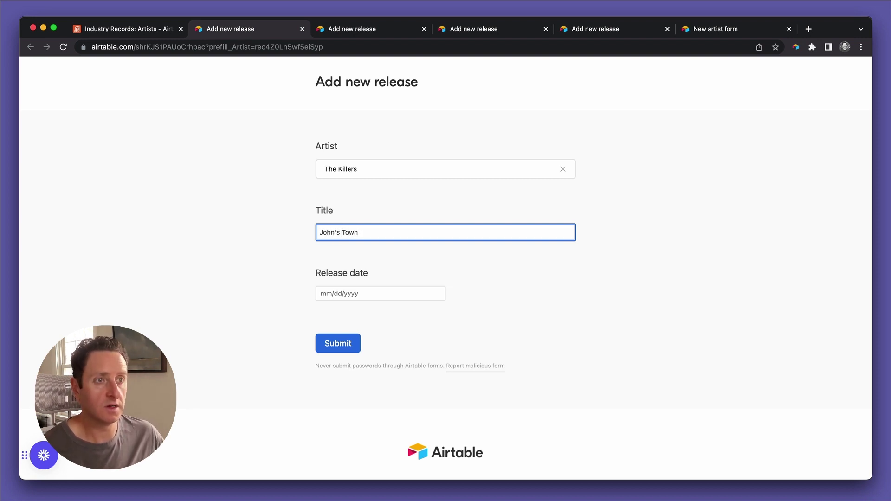
left_click(365, 294)
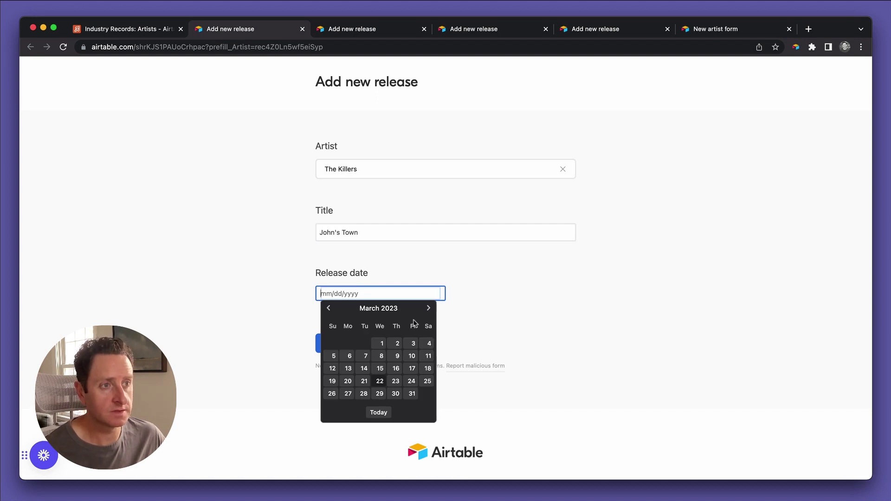
left_click(428, 308)
left_click(428, 308)
left_click(428, 308)
left_click(429, 308)
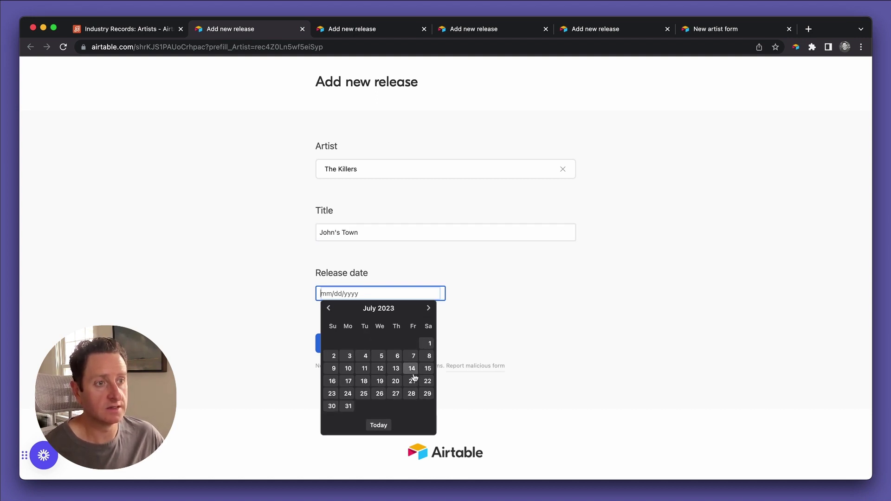
left_click(413, 380)
Correct the title to 'Sam's Town', submit the form, and open the Releases table.
left_click(332, 232)
left_click_drag(320, 233, 334, 233)
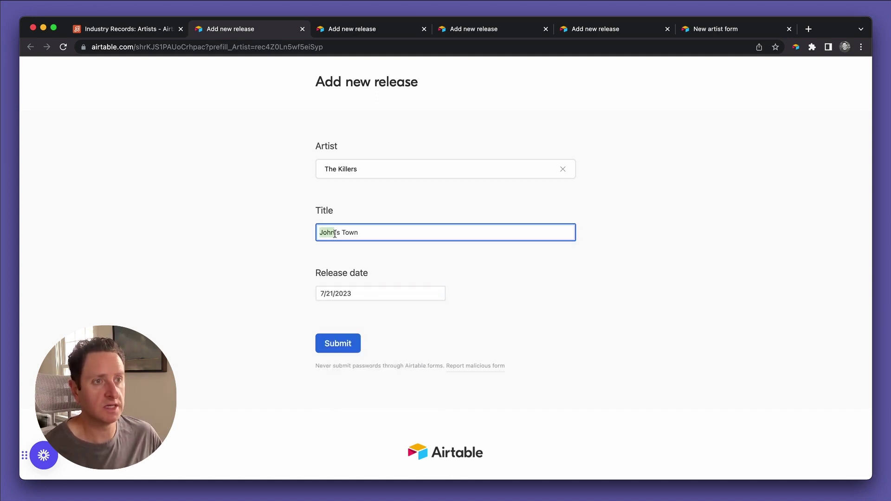
type("Sam")
left_click(328, 344)
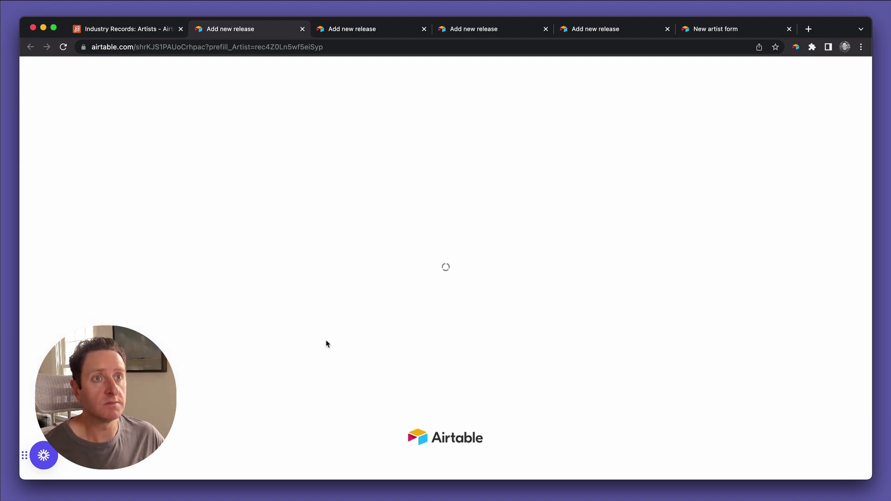
key("super+1")
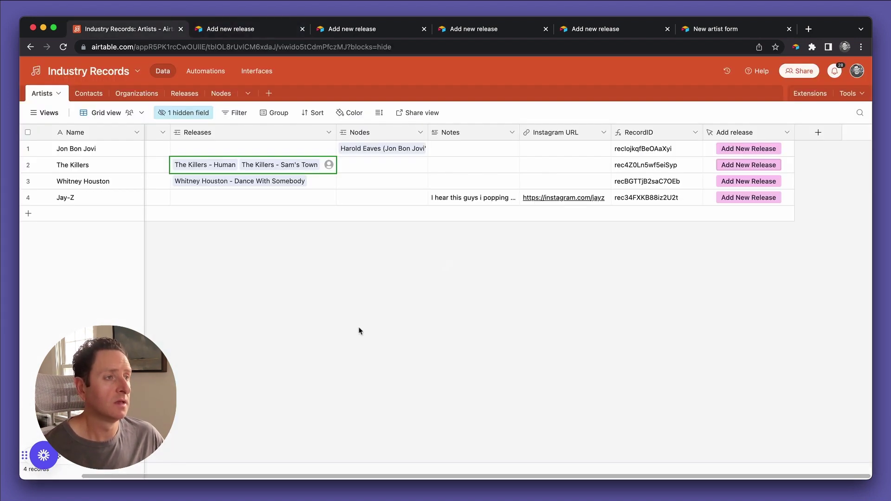
left_click(191, 95)
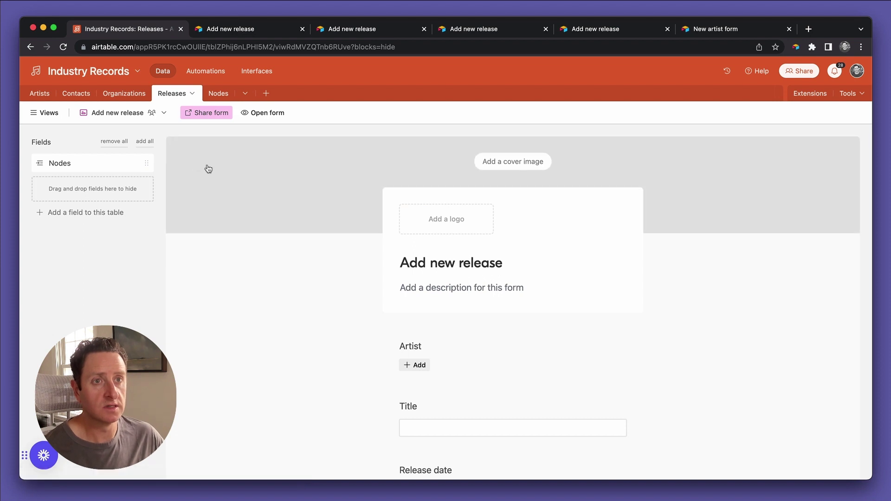
Switch Releases to Grid view to see The Killers' Sam's Town release dated 7/21/2023.
left_click(55, 117)
left_click(54, 159)
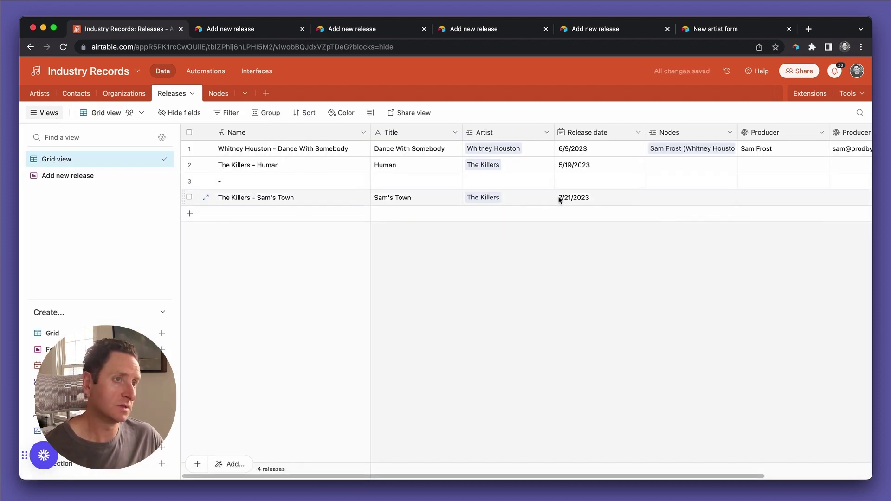
scroll(559, 200, "right", 1)
scroll(559, 200, "left", 1)
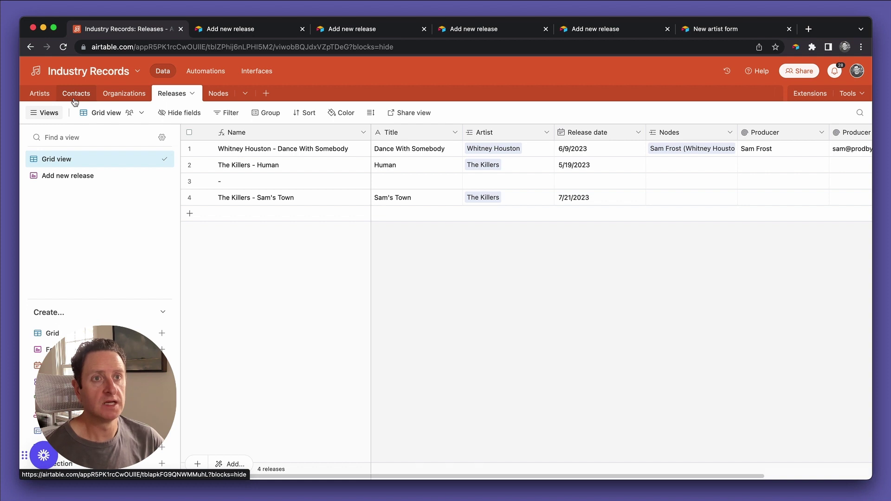
Switch to the Contacts table and look across its four contacts.
left_click(74, 95)
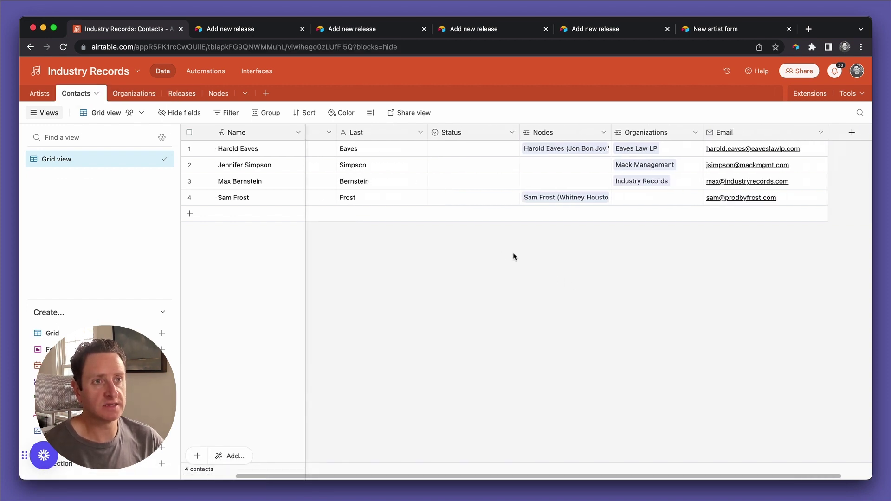
scroll(514, 256, "right", 2)
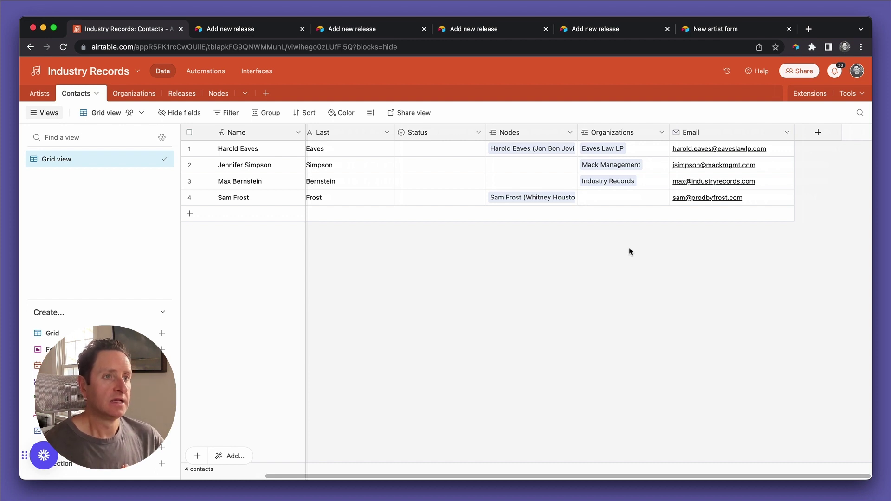
scroll(629, 247, "left", 5)
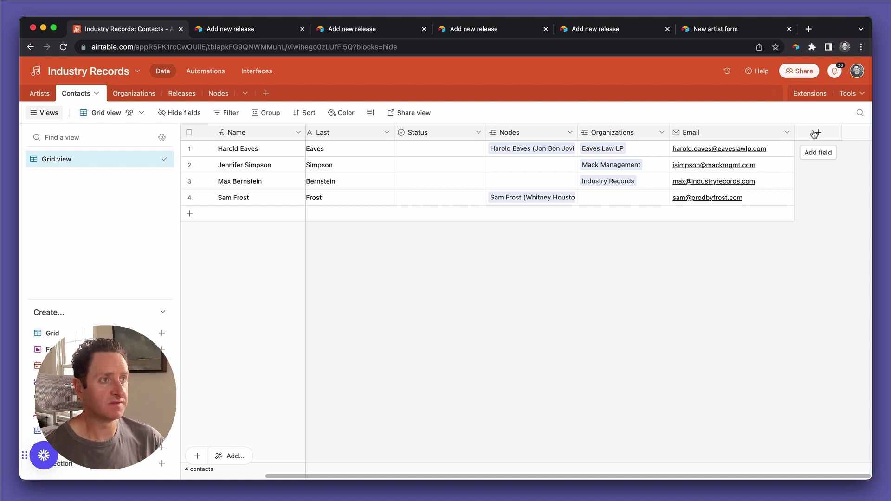
Add a single line text field named 'Artist name'.
left_click(815, 134)
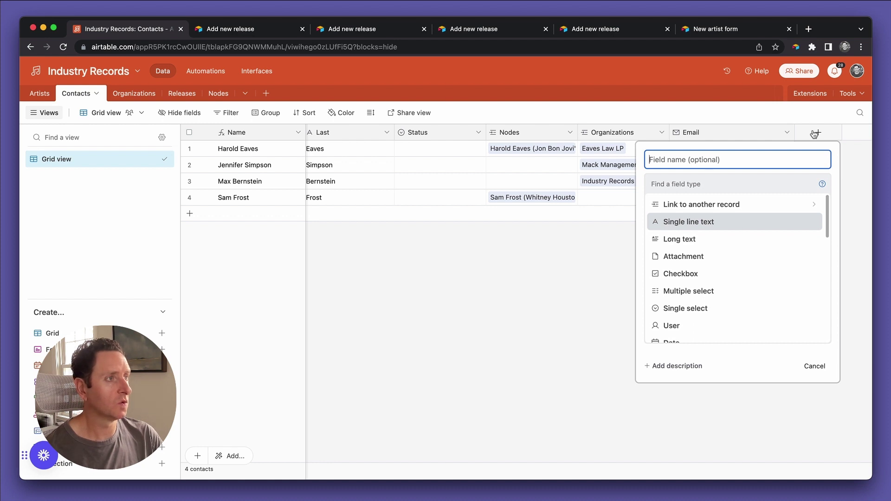
type("Ar")
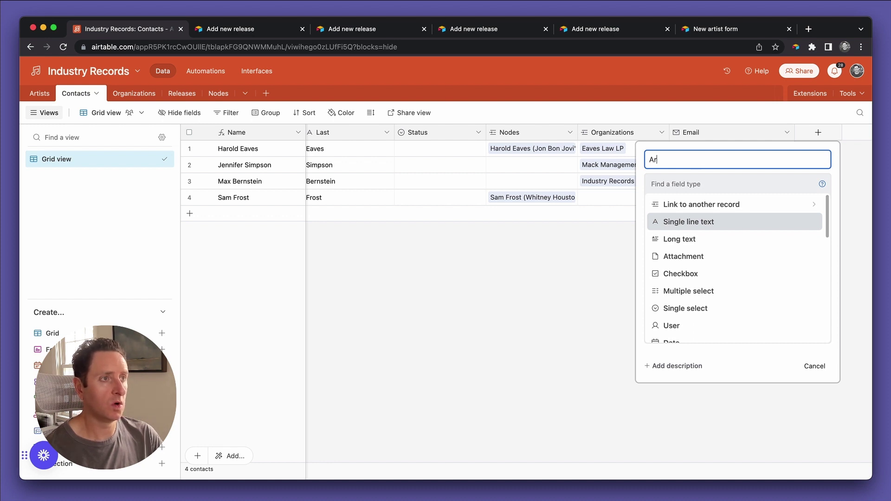
type("tist name")
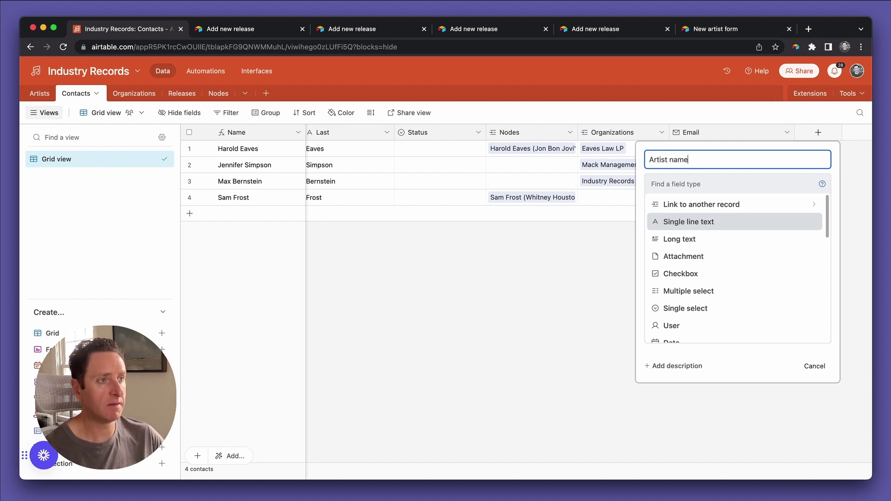
left_click(715, 224)
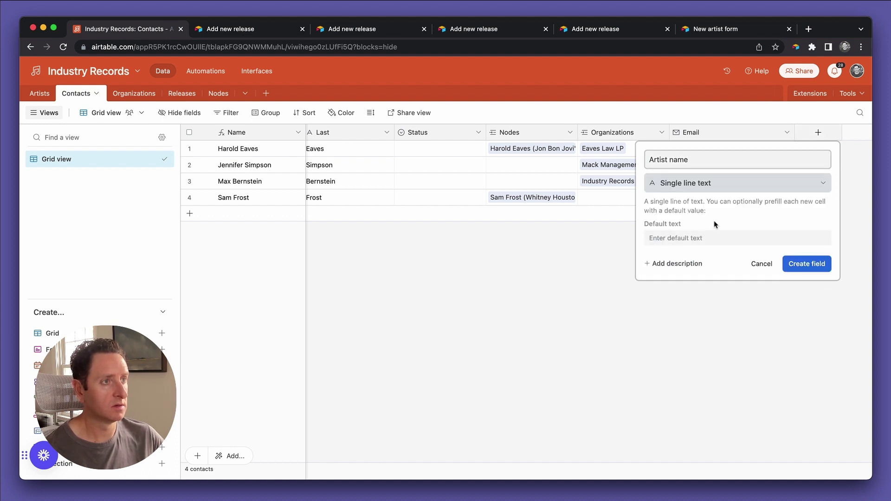
left_click(804, 264)
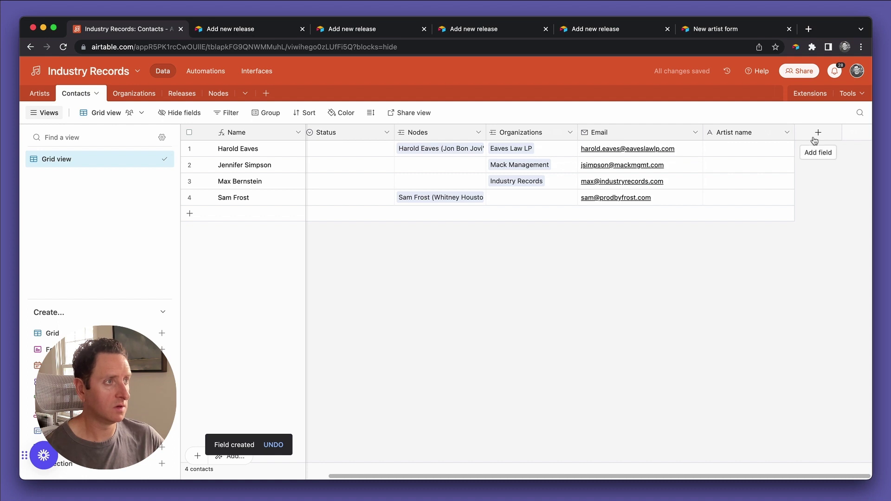
Add a single line text field named 'Manager first name'.
left_click(817, 135)
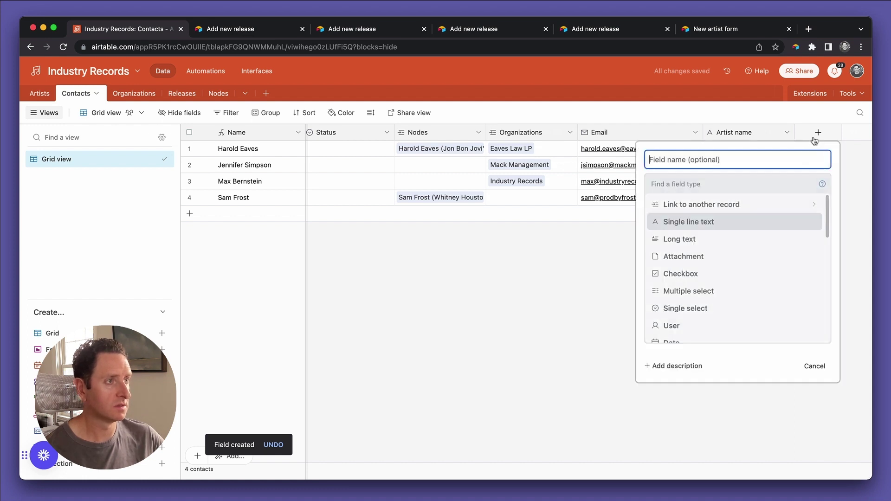
type("M")
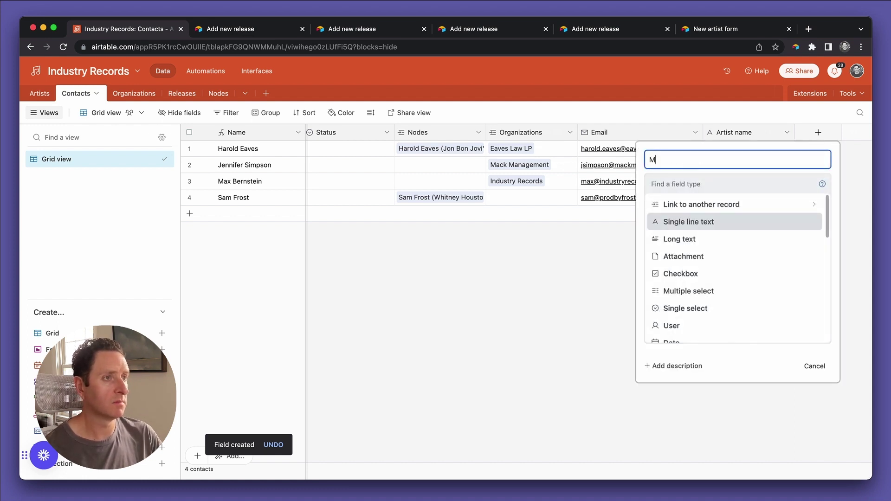
type("anager first name")
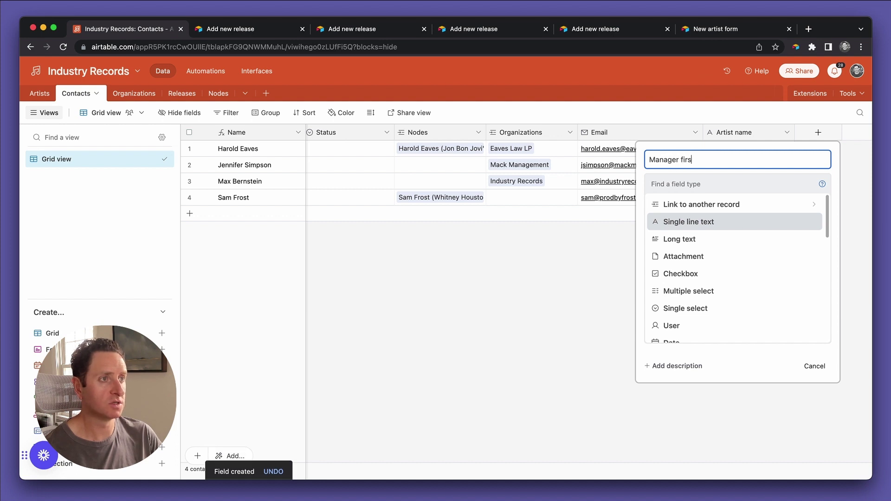
left_click(727, 222)
left_click(799, 266)
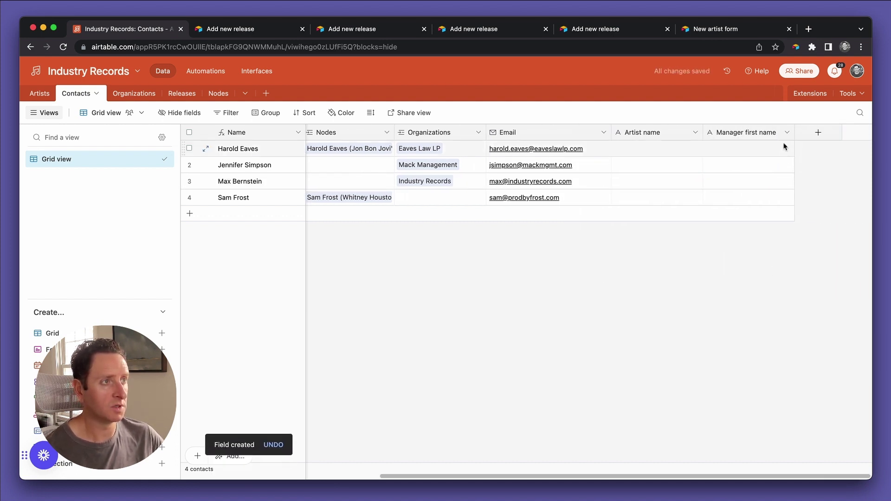
Duplicate Manager first name and rename the copy 'Manager last name'.
left_click(787, 133)
left_click(759, 182)
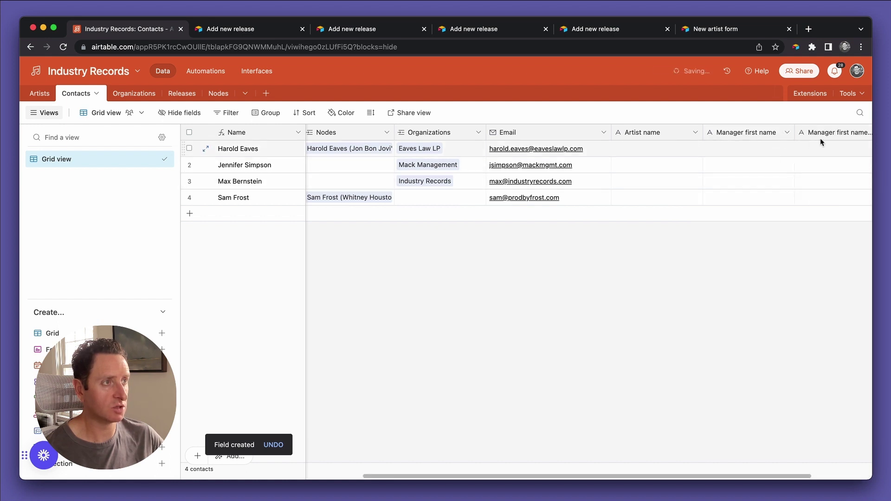
double_click(757, 134)
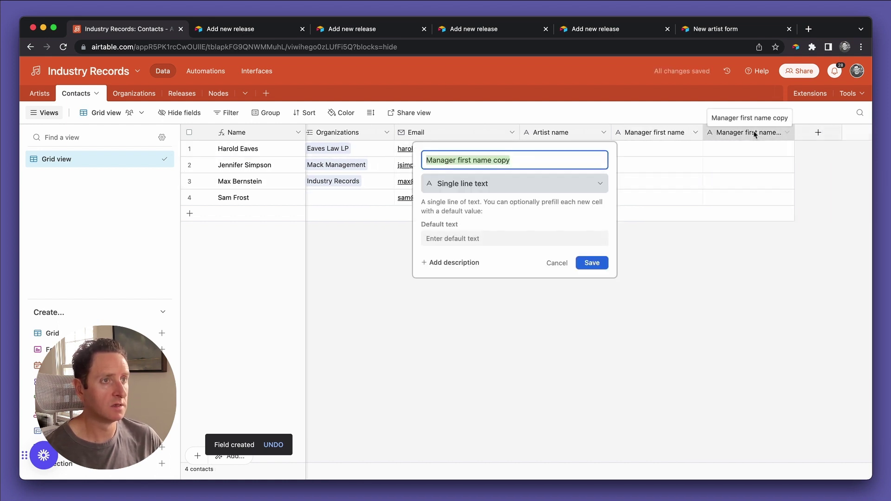
left_click(502, 160)
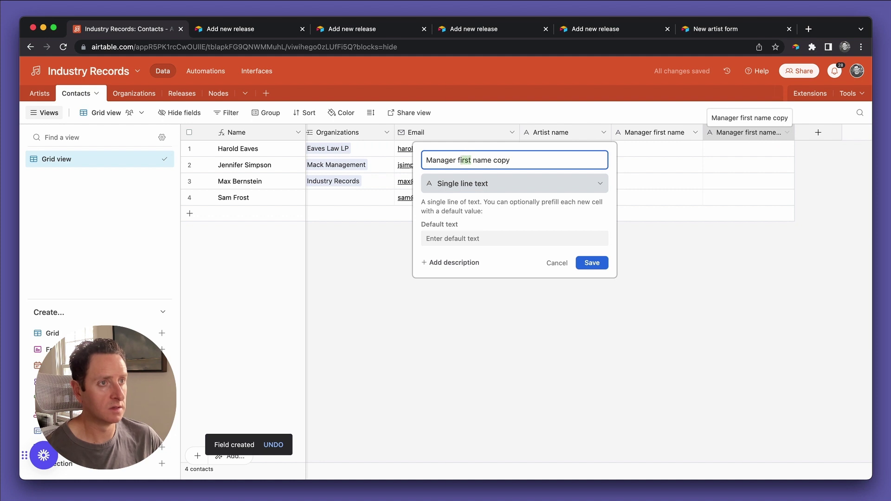
type("last")
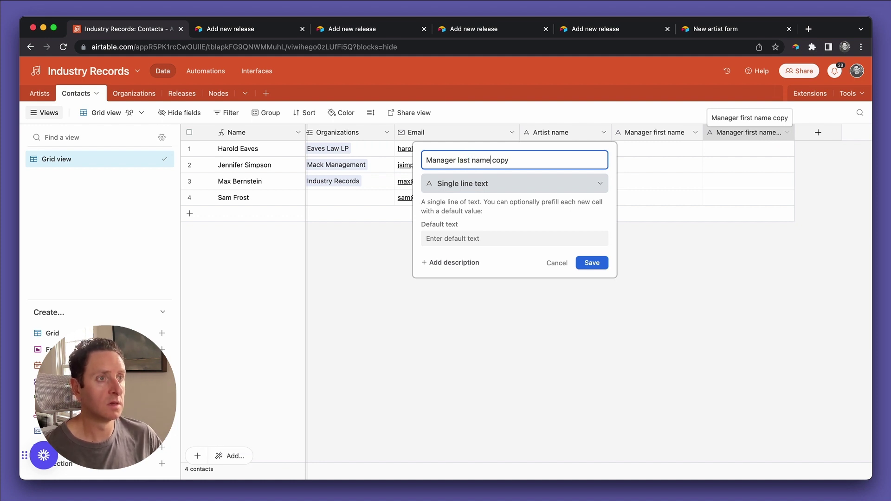
key("shift+End")
key("BackSpace")
left_click(597, 266)
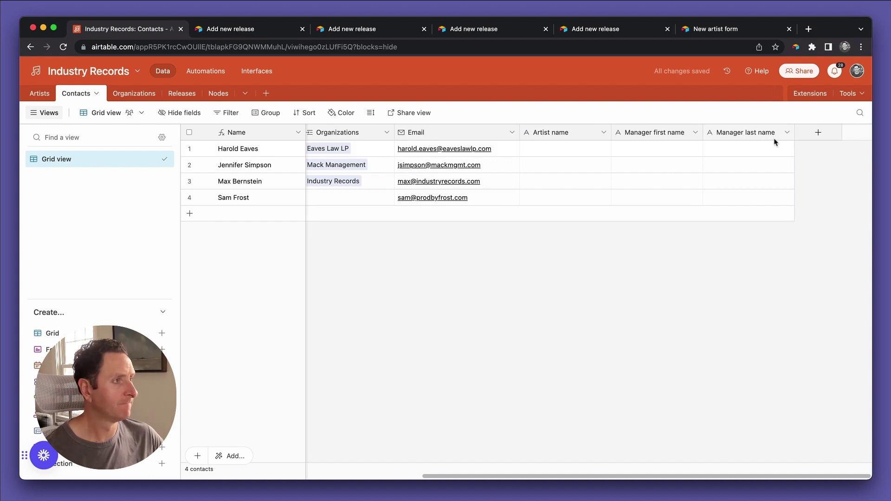
left_click(790, 133)
Add an email field named 'Manager email'.
left_click(810, 134)
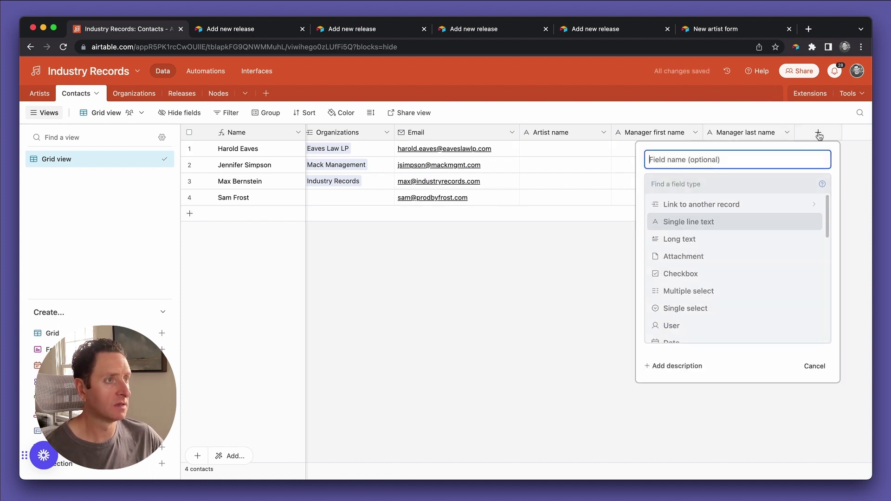
type("Man")
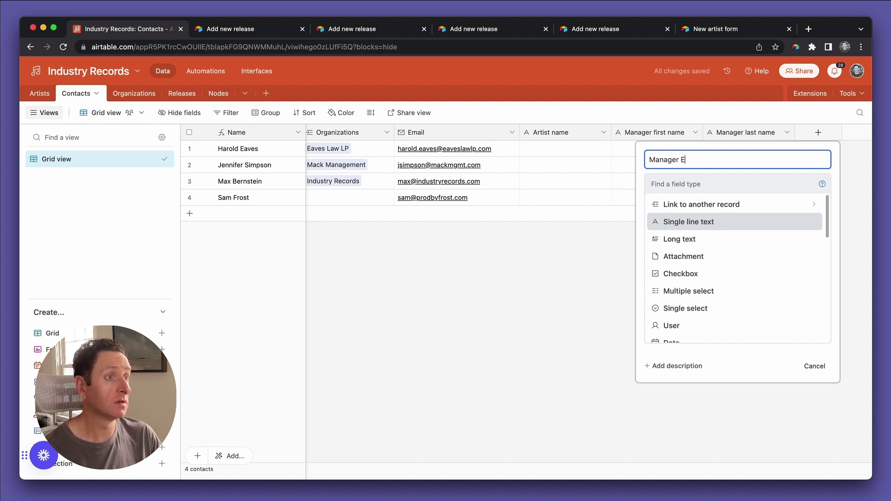
type("ager email")
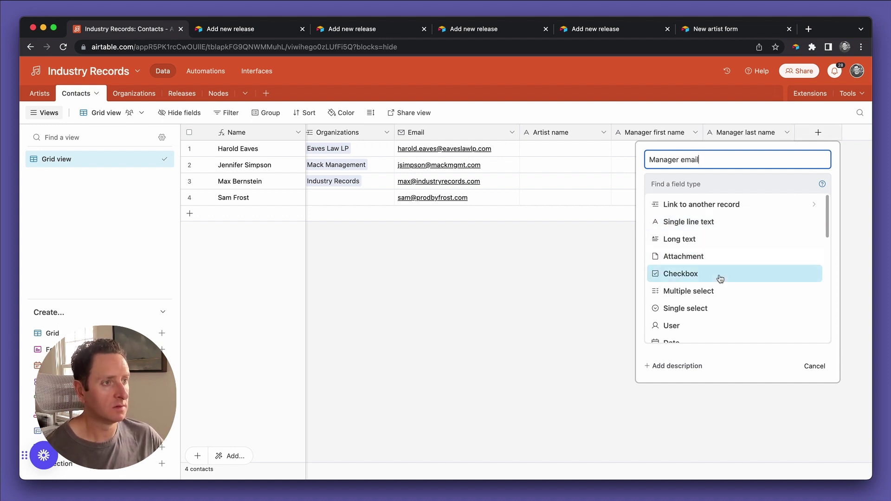
scroll(721, 278, "down", 3)
left_click(699, 251)
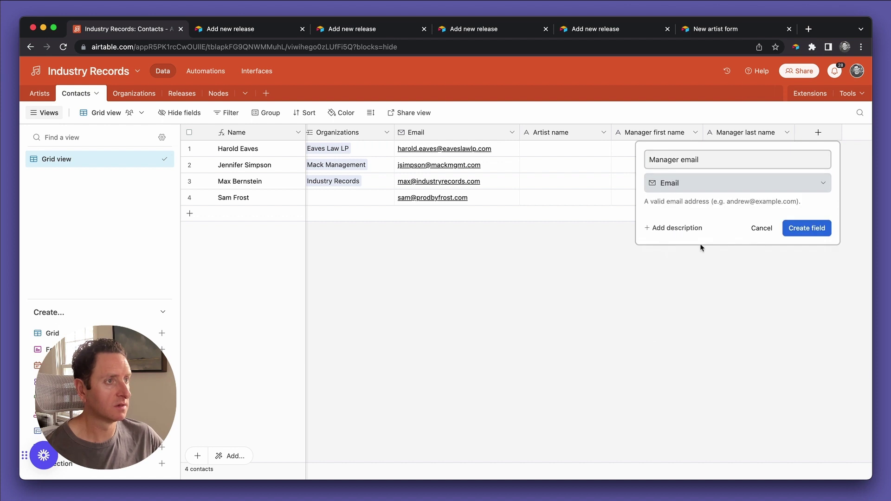
left_click(793, 229)
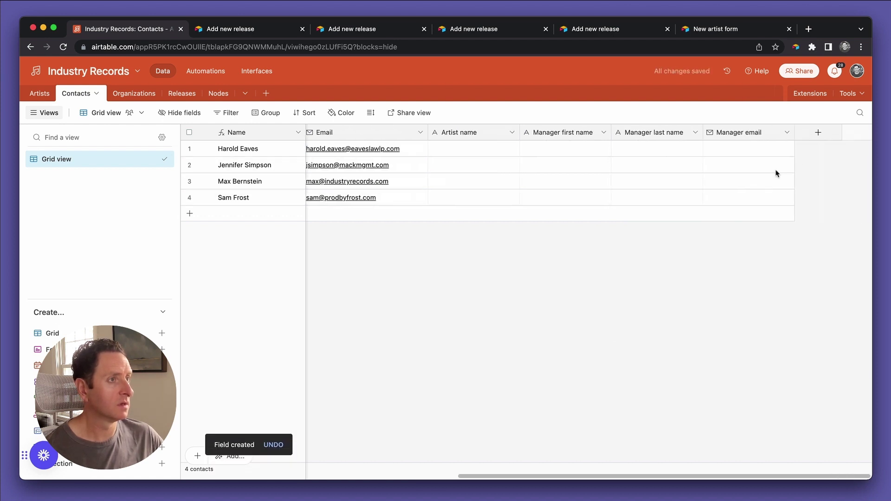
Add a single line text field named 'PRO'.
left_click(811, 135)
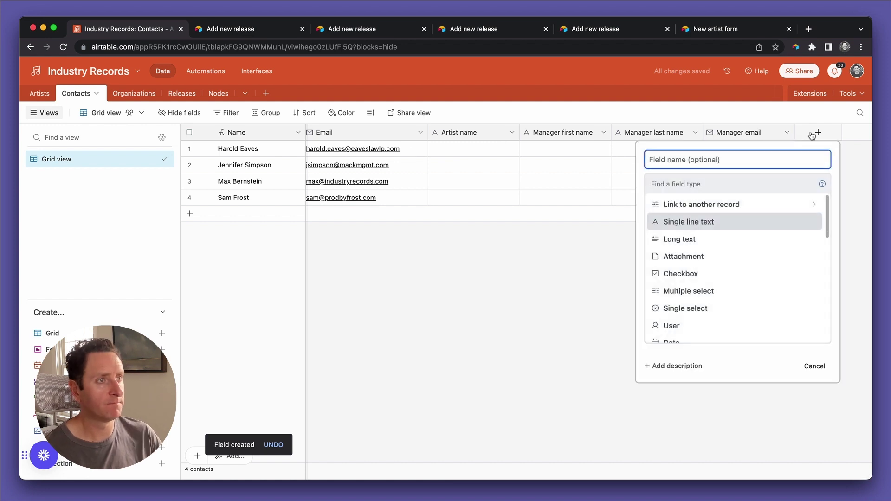
type("PRO")
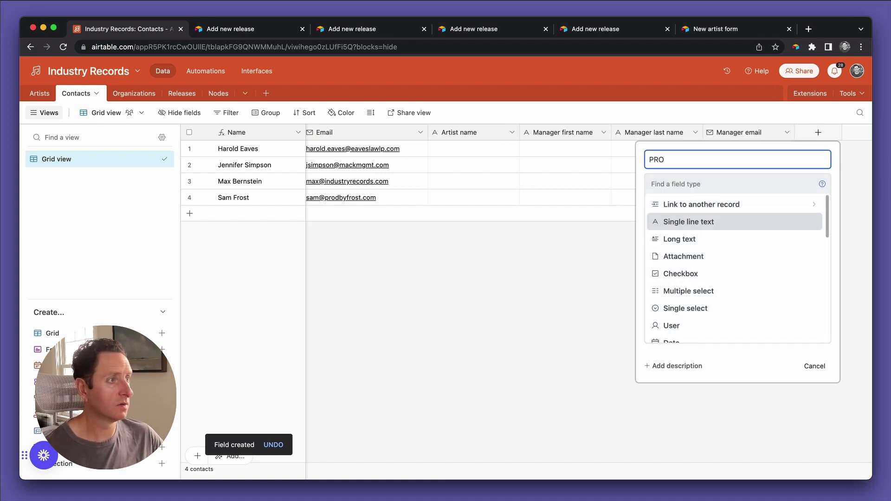
left_click(766, 227)
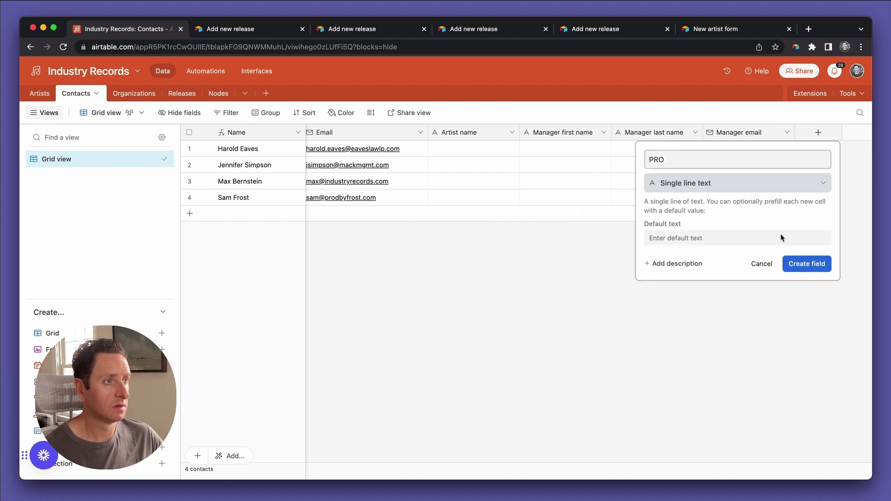
left_click(802, 271)
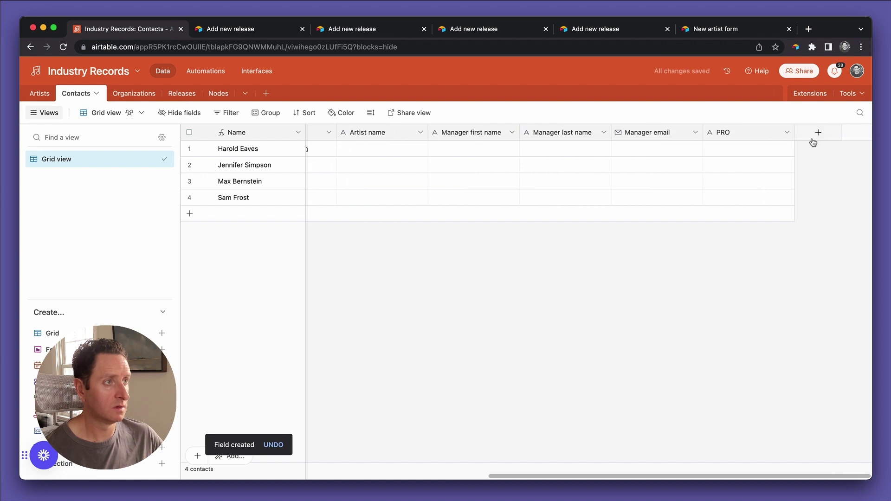
Add a 'Writer IPI' number field formatted as whole integers.
left_click(819, 133)
type("Writer IPI")
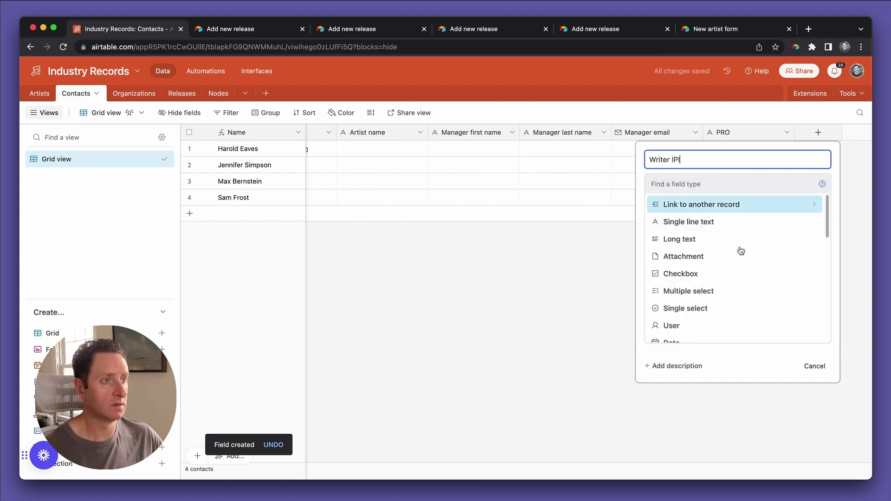
scroll(719, 286, "down", 2)
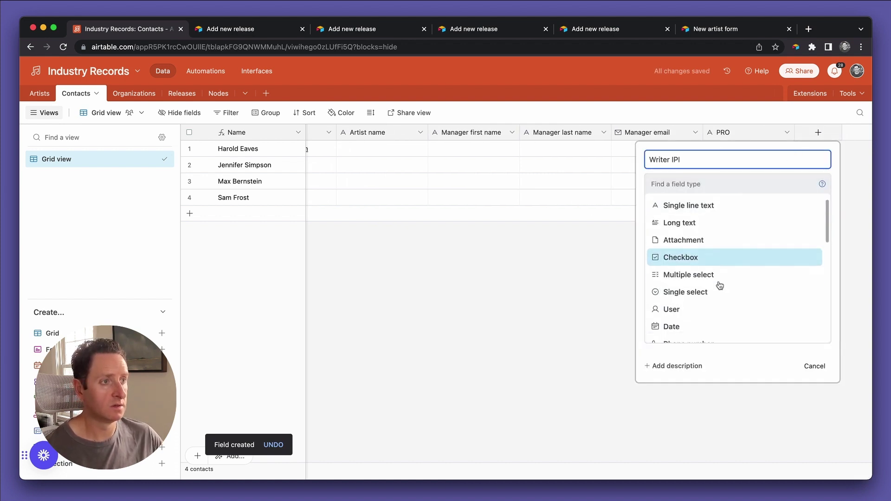
key("Tab")
scroll(717, 260, "down", 5)
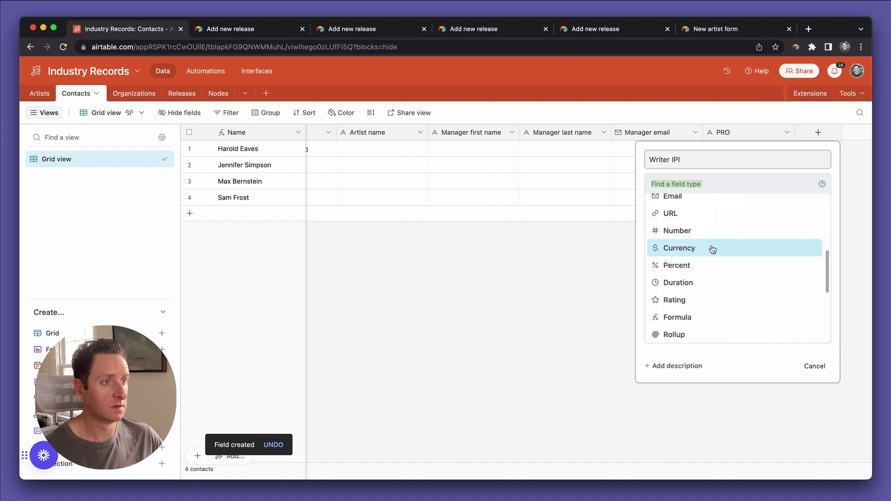
left_click(694, 225)
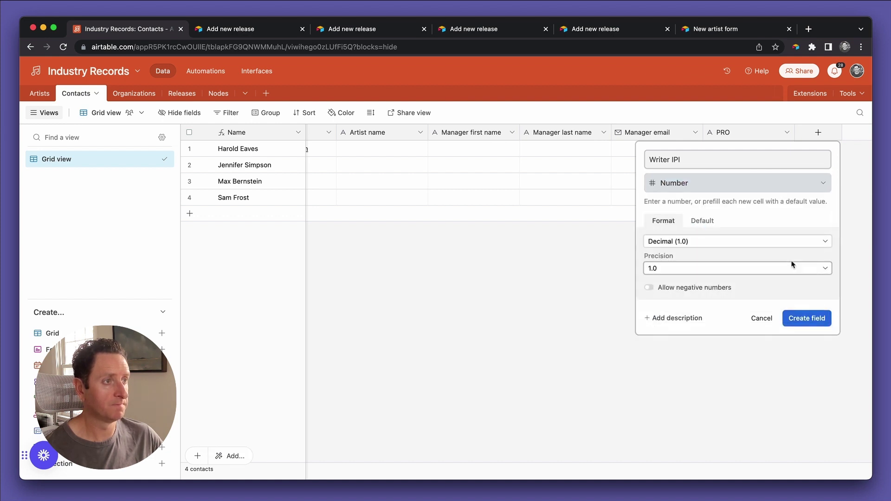
left_click(758, 242)
left_click(752, 253)
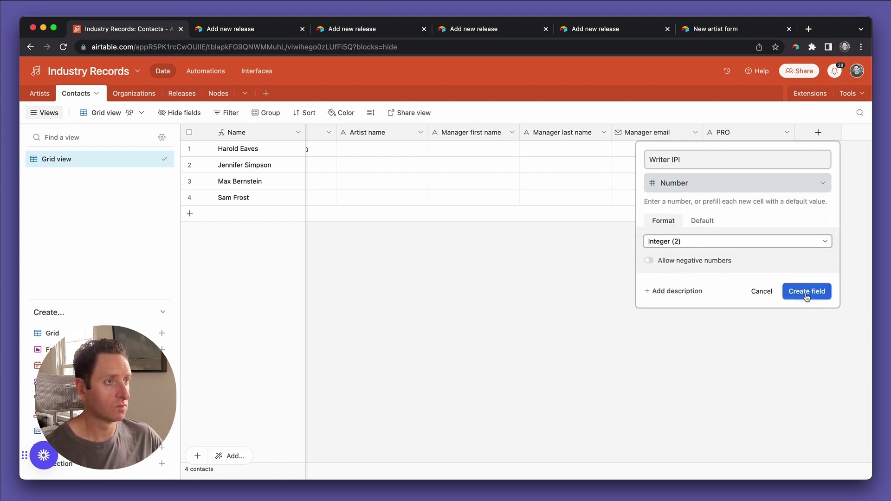
left_click(806, 293)
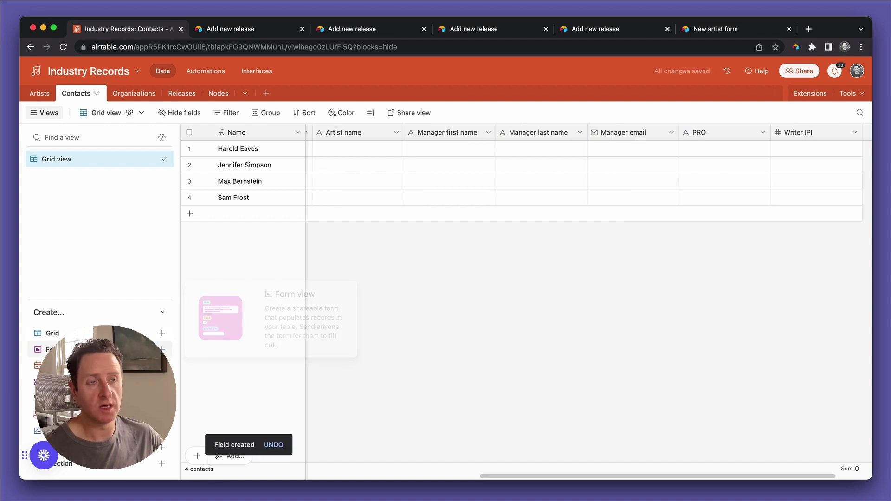
Create a new Form view on Contacts titled 'Artist intake form'.
left_click(70, 349)
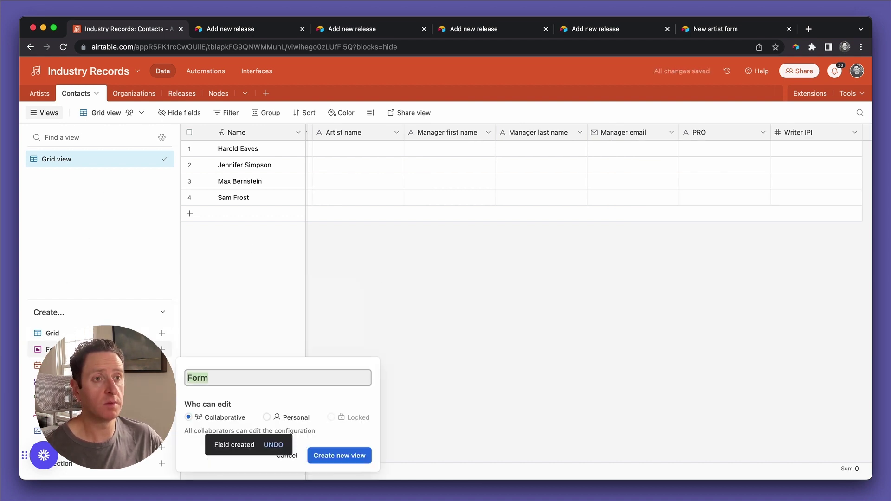
left_click(329, 453)
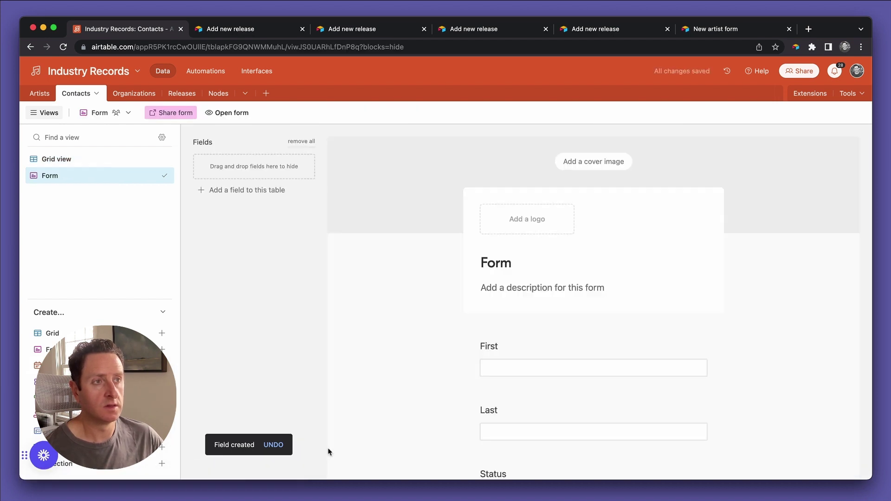
double_click(499, 268)
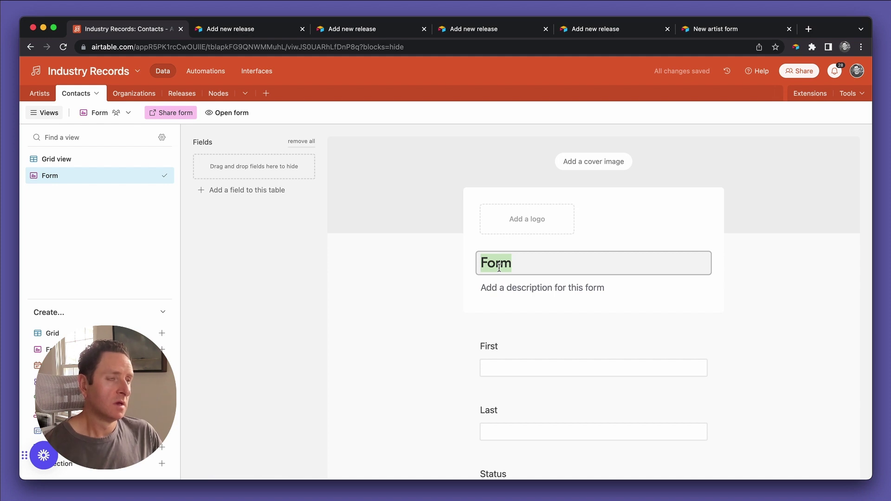
type("Artist ind")
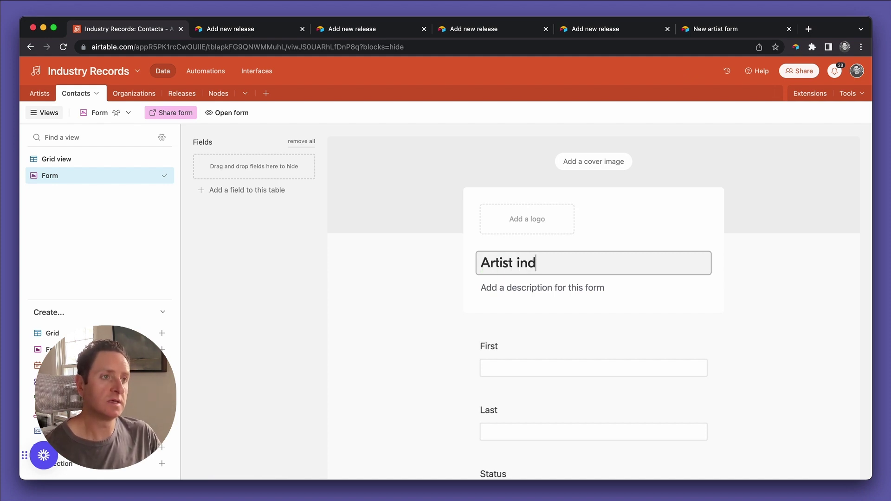
key("BackSpace")
type("take form")
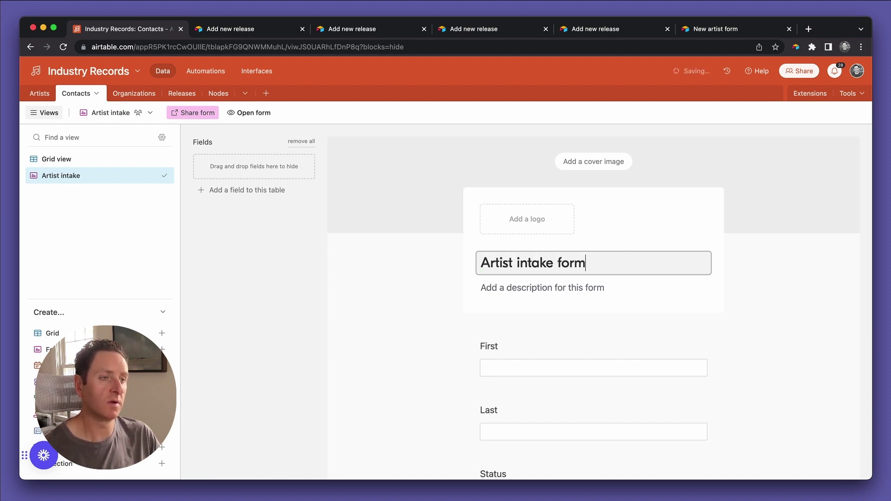
Move the Artist name question to the top of the form.
scroll(420, 358, "down", 2)
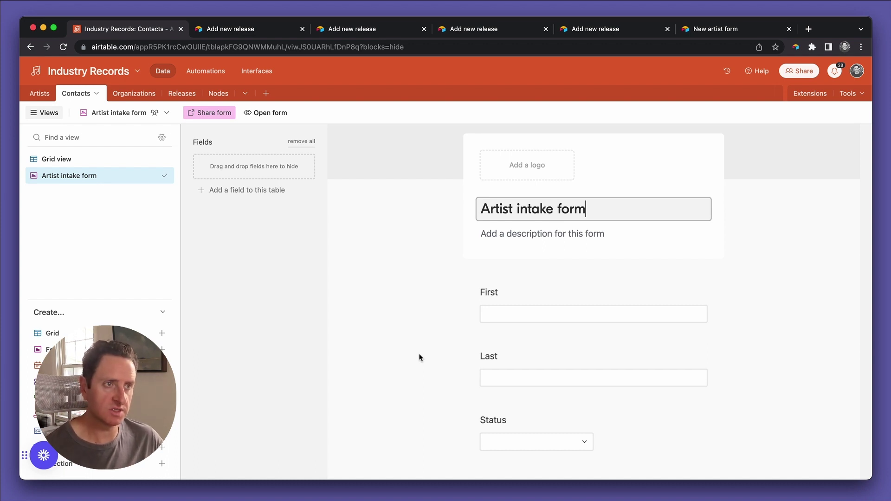
scroll(419, 358, "down", 5)
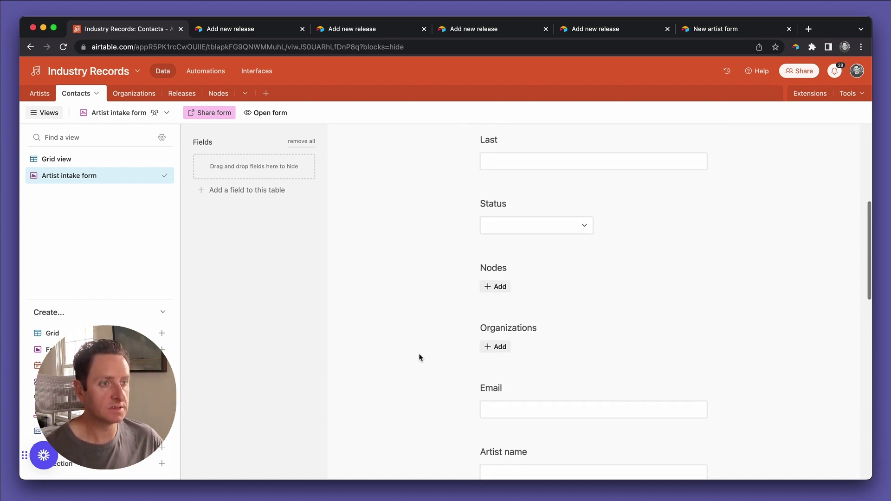
scroll(419, 358, "down", 1)
left_click_drag(706, 396, 689, 200)
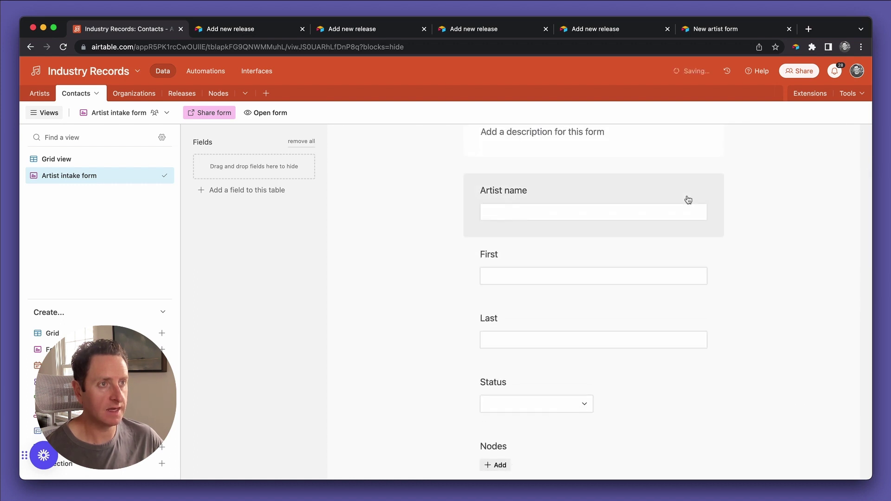
Give Artist name the help text 'Spelling is important. Submit as it appears on Spotify.'.
left_click(531, 198)
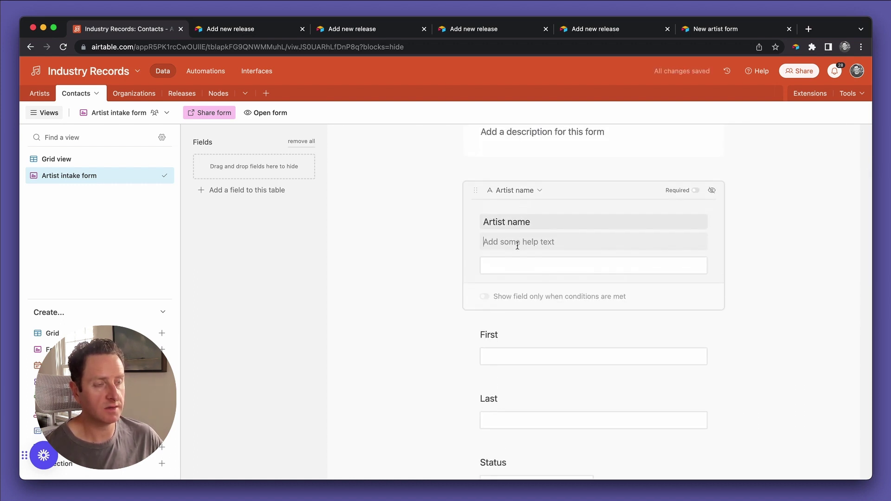
left_click(518, 245)
type("As appears on Spotify")
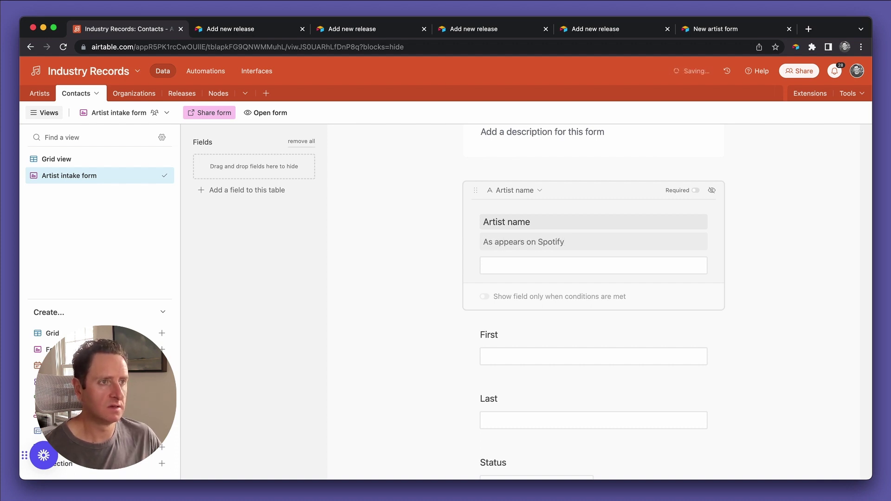
left_click(484, 242)
type("Spelling is important")
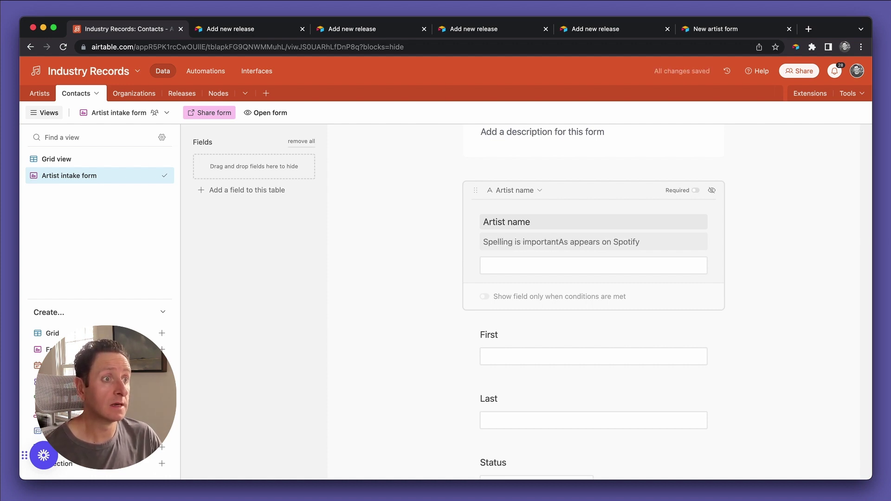
type(".")
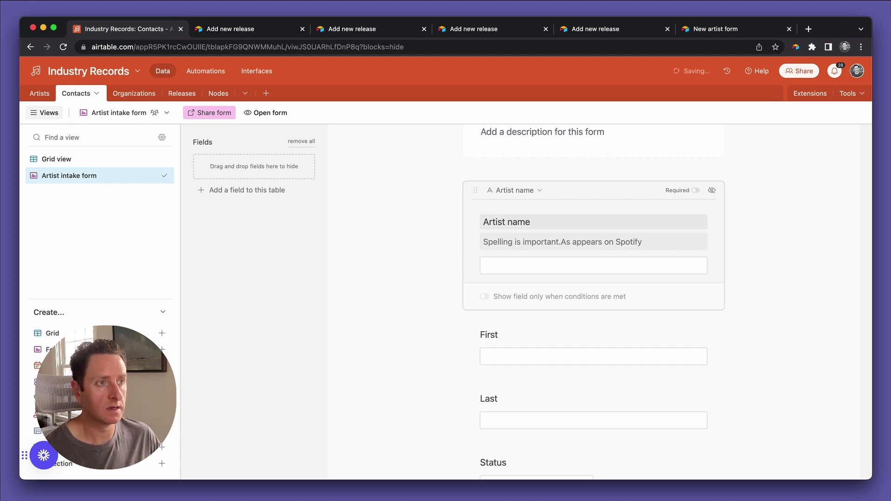
type(" Submit")
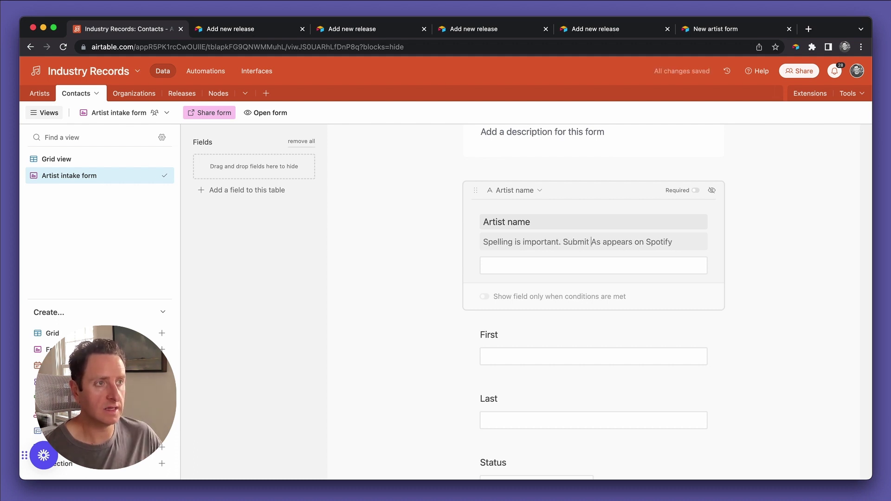
key("Delete")
type("as it")
left_click(680, 242)
type(".")
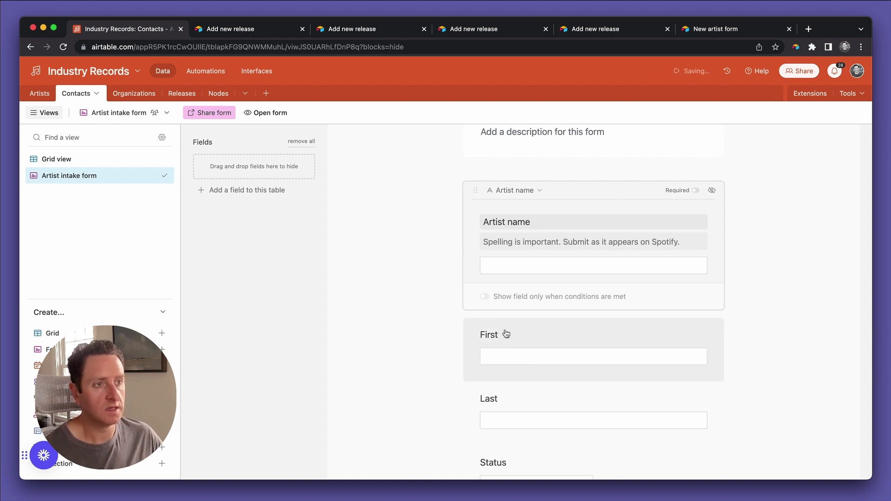
scroll(506, 336, "down", 2)
Relabel the First question as 'Performer's first name'.
left_click(495, 252)
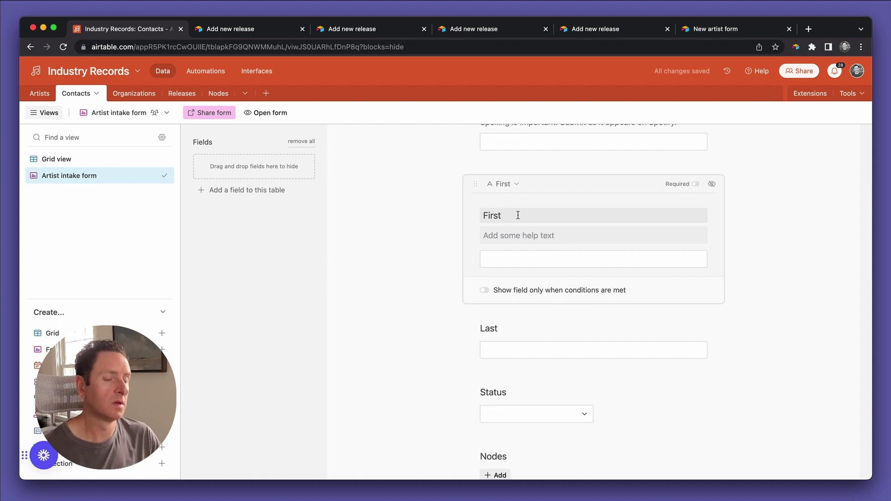
type("Performer's")
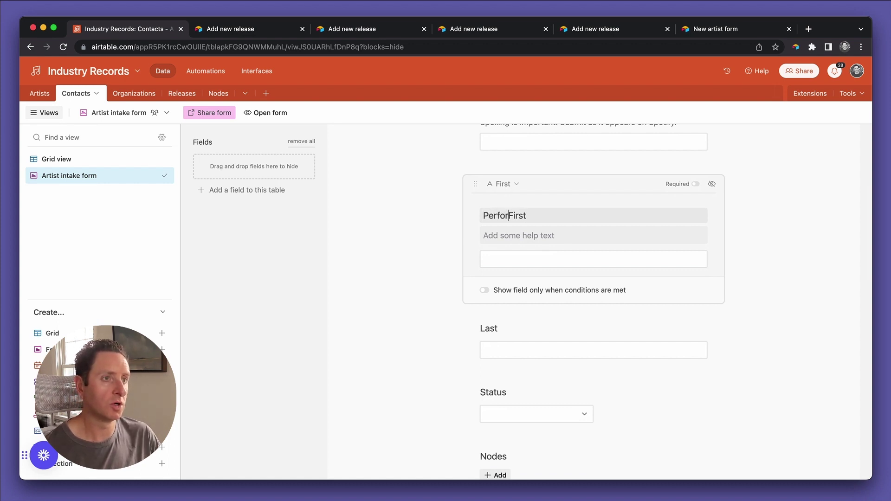
key("Delete")
type("f")
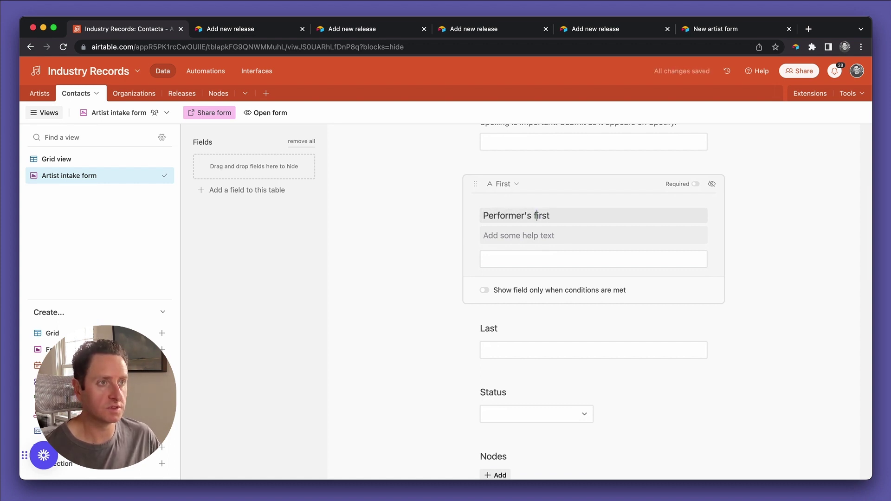
key("End")
type("name")
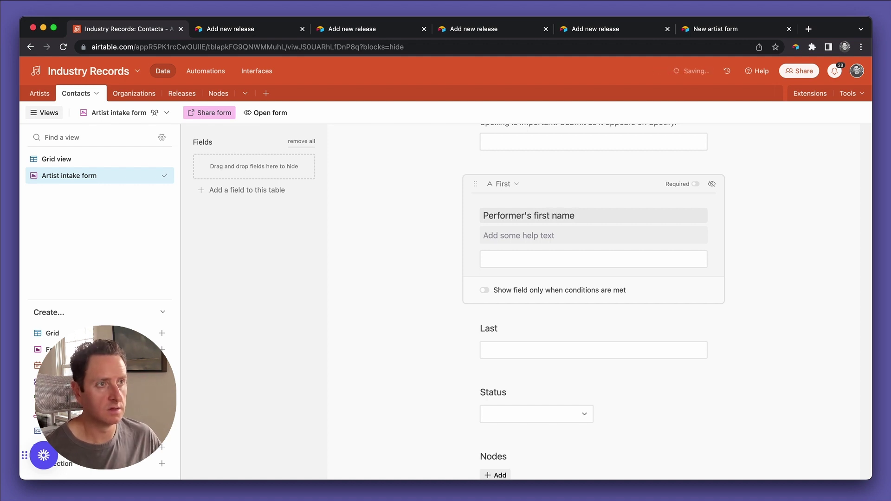
Paste 'Performer's first name' over the Last question's label, then return to the Contacts grid.
left_click(495, 334)
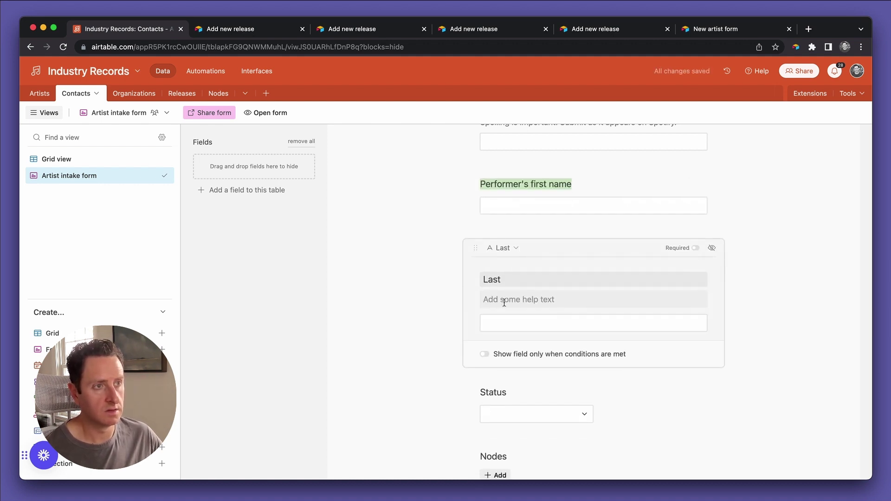
left_click(503, 282)
double_click(503, 282)
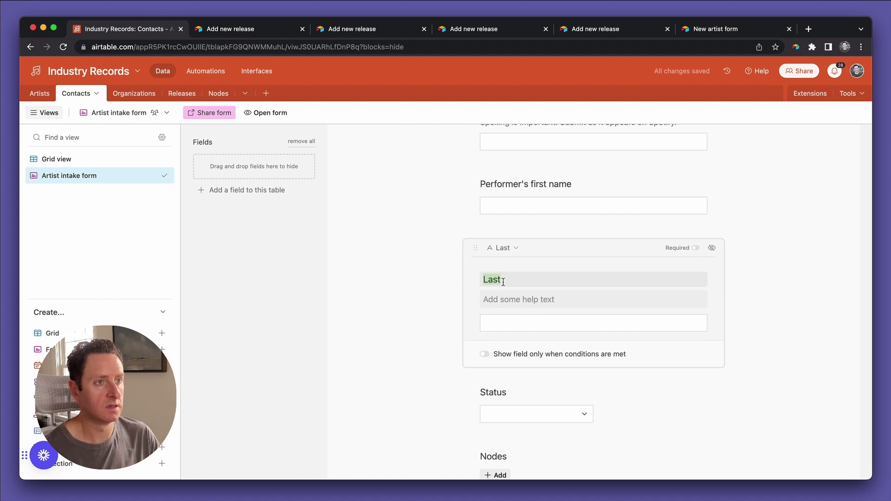
type("Performer's first name")
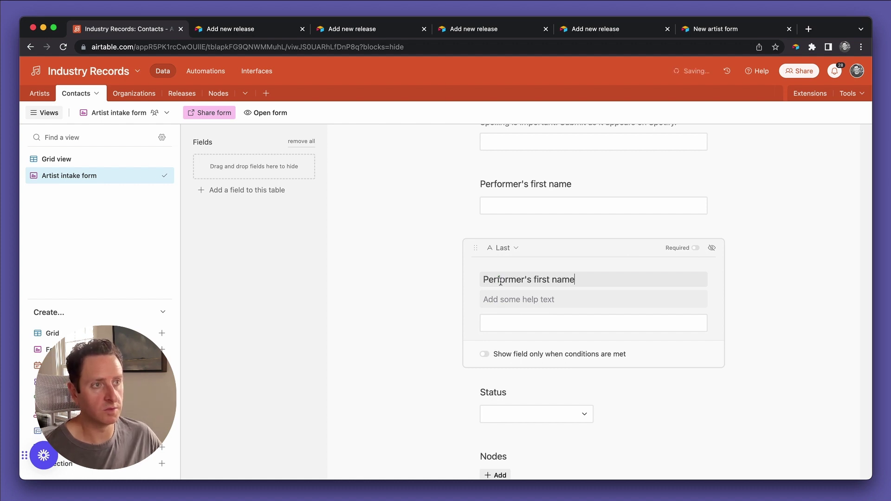
left_click(432, 253)
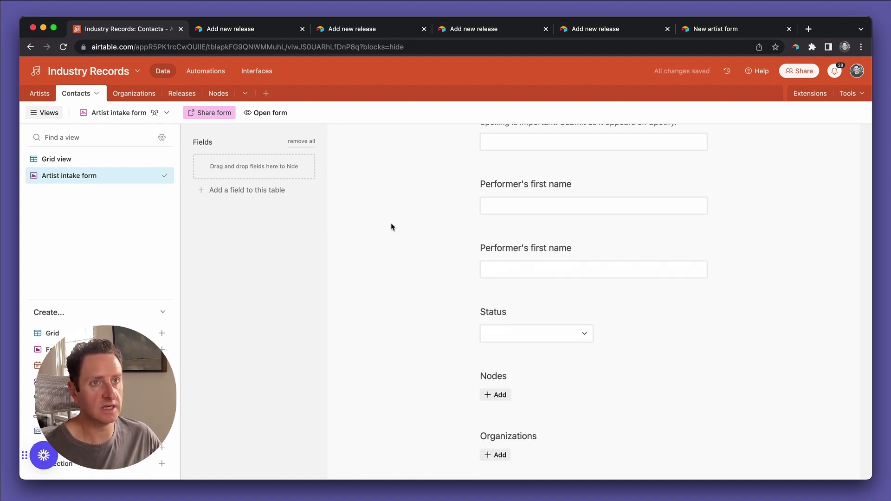
left_click(66, 161)
Delete the Artist name field from the Contacts grid via its header menu.
scroll(434, 185, "left", 10)
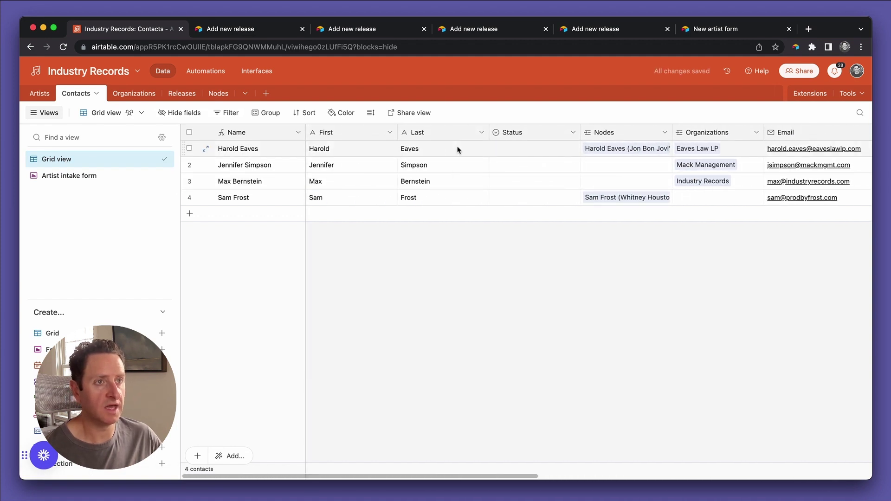
scroll(458, 149, "right", 10)
scroll(457, 149, "right", 2)
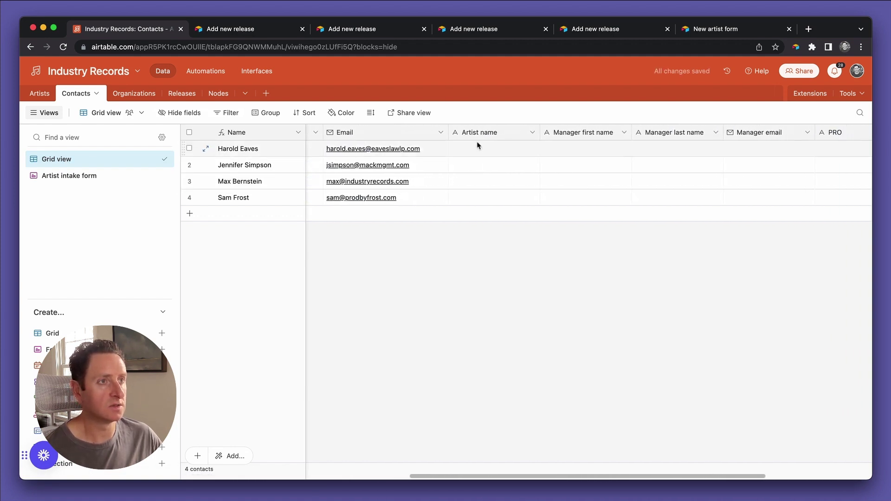
left_click(532, 133)
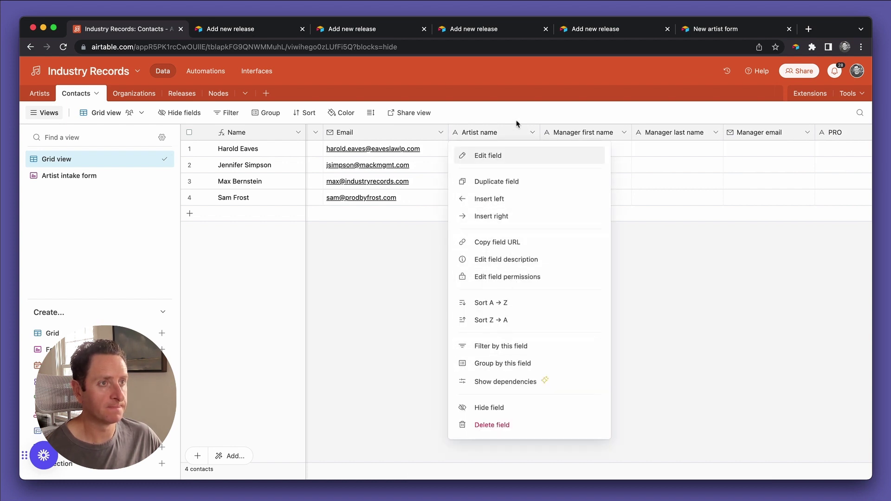
left_click(513, 426)
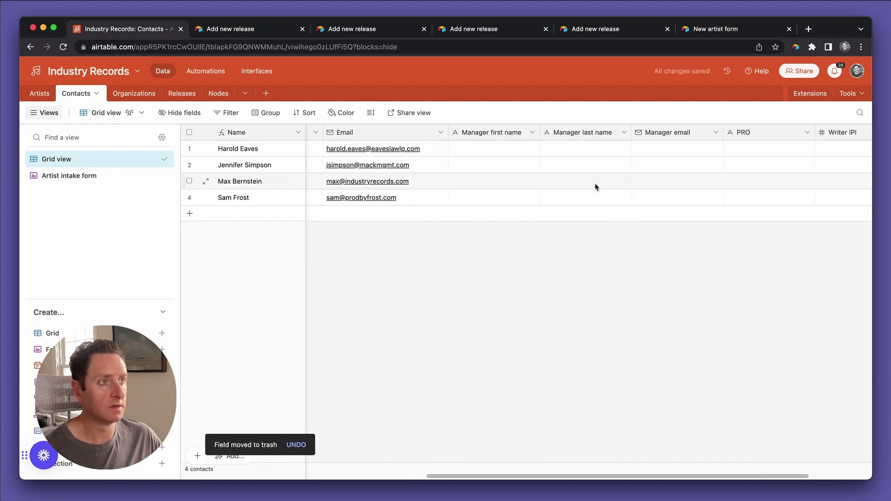
scroll(597, 187, "left", 10)
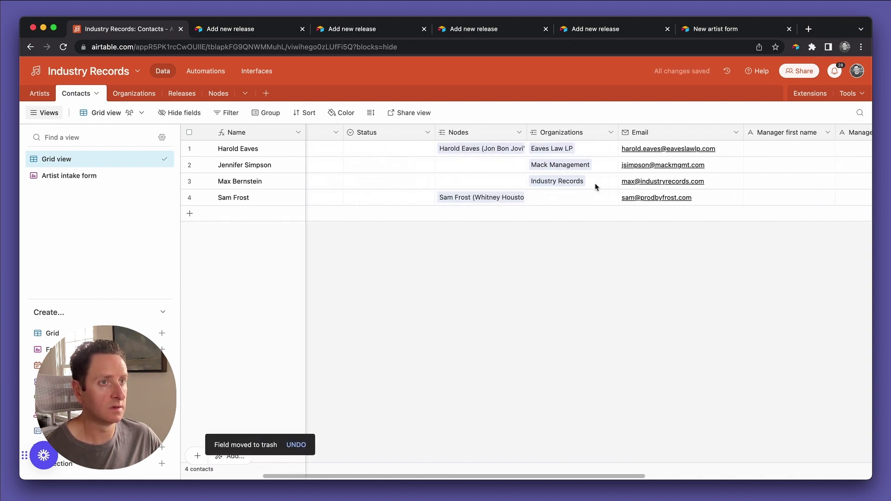
scroll(597, 187, "left", 3)
scroll(593, 193, "right", 10)
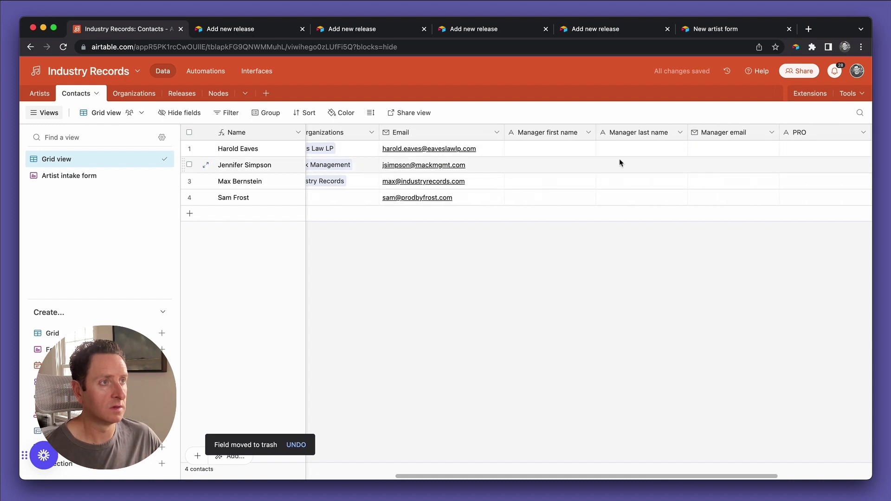
scroll(624, 162, "right", 5)
Go back to the Artist intake form and review its first and last name questions.
left_click(74, 179)
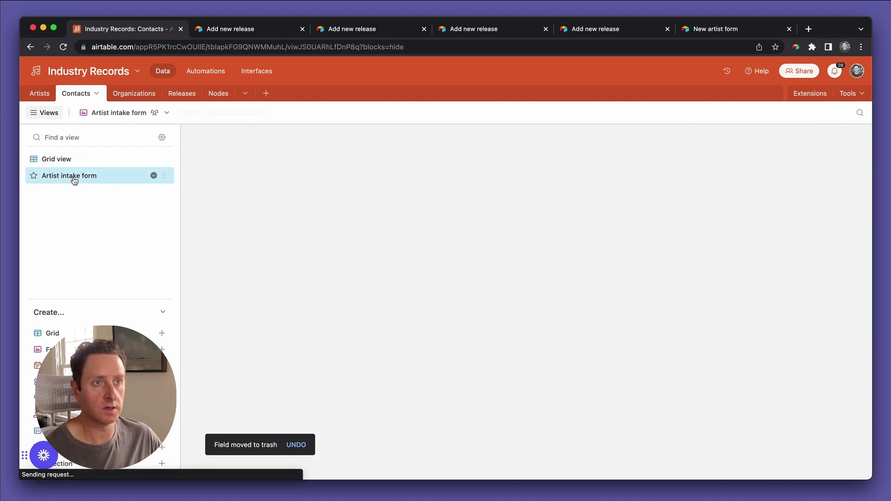
scroll(531, 368, "down", 5)
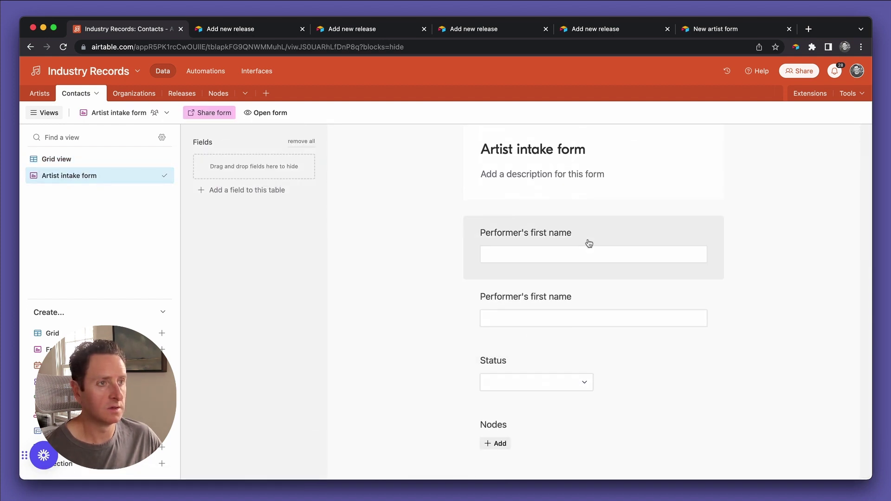
left_click(606, 234)
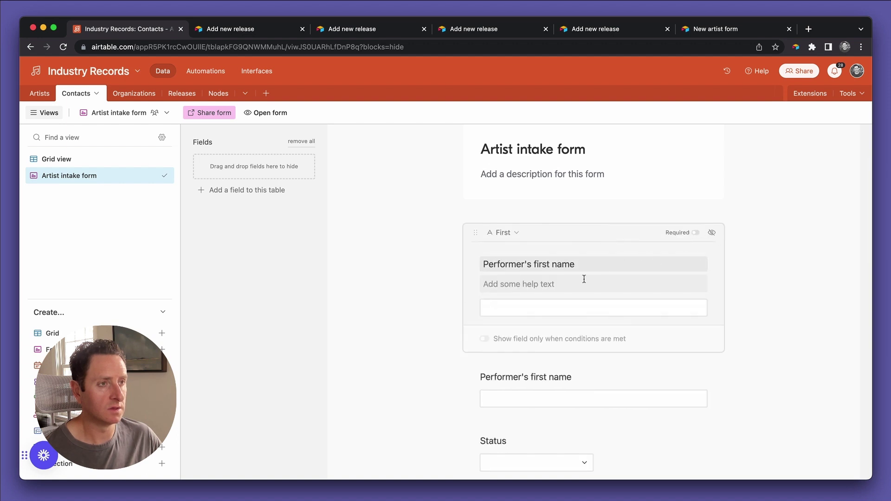
left_click(563, 377)
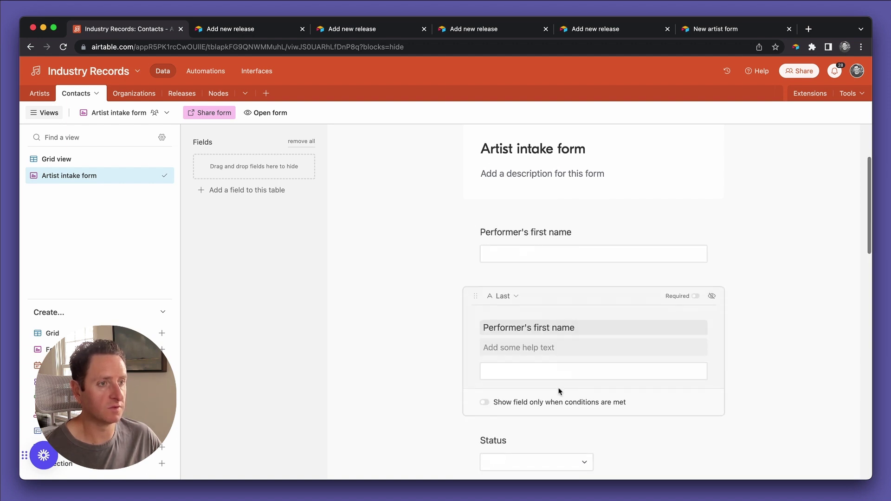
scroll(560, 391, "down", 9)
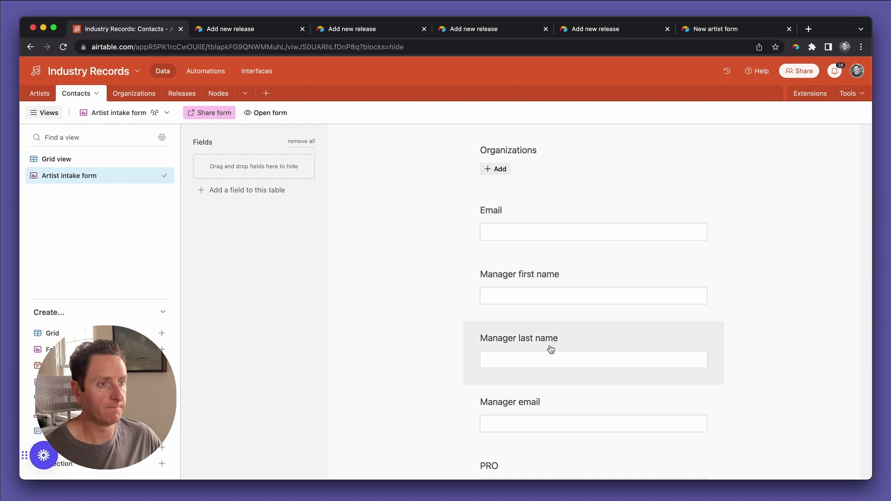
scroll(551, 349, "down", 4)
scroll(550, 347, "up", 5)
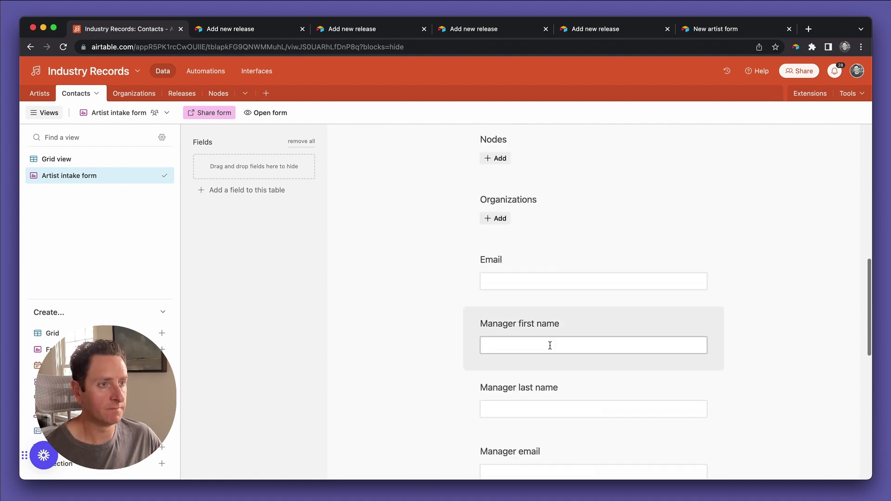
scroll(541, 237, "up", 5)
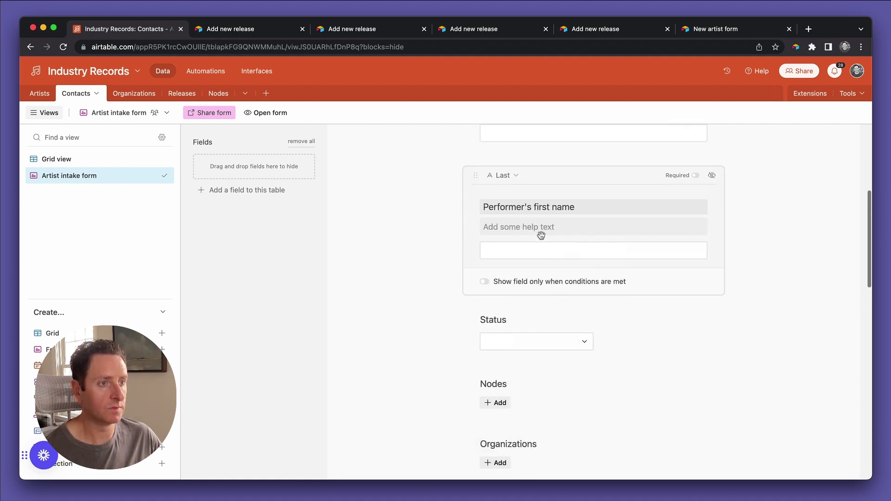
scroll(541, 236, "up", 4)
scroll(558, 291, "down", 5)
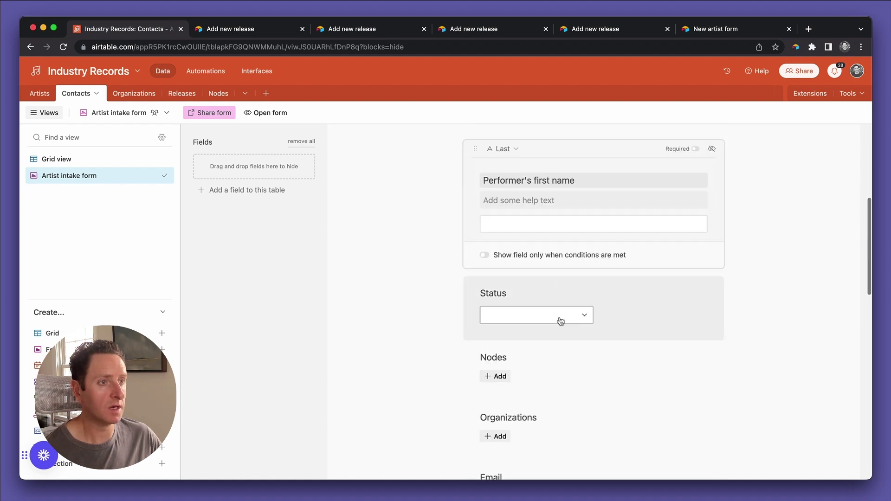
Hide the Status, Nodes and Organizations questions from the form.
left_click(570, 297)
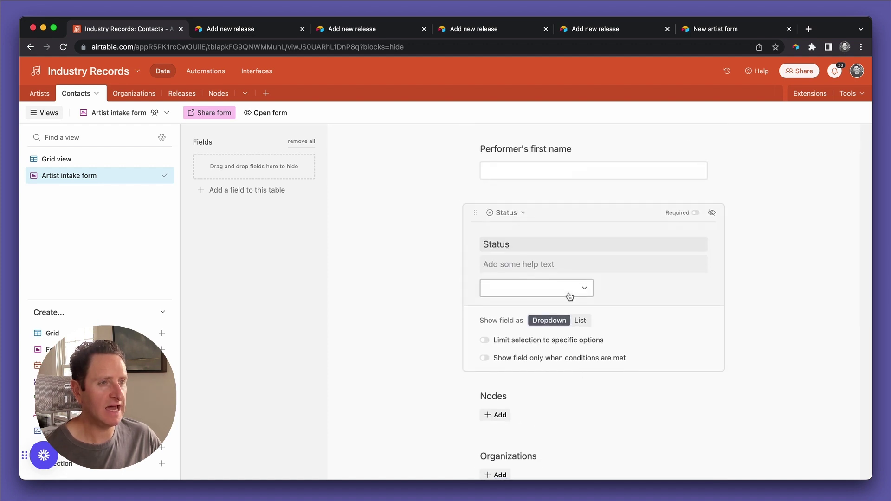
left_click(587, 315)
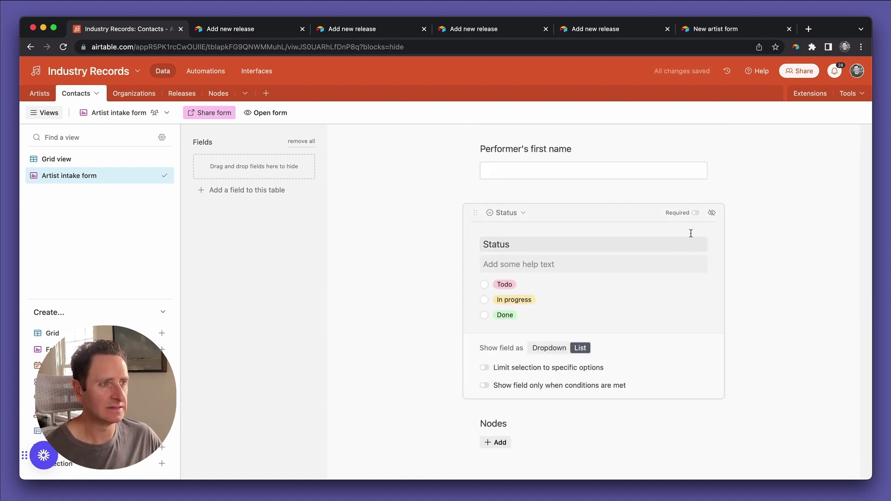
left_click(714, 214)
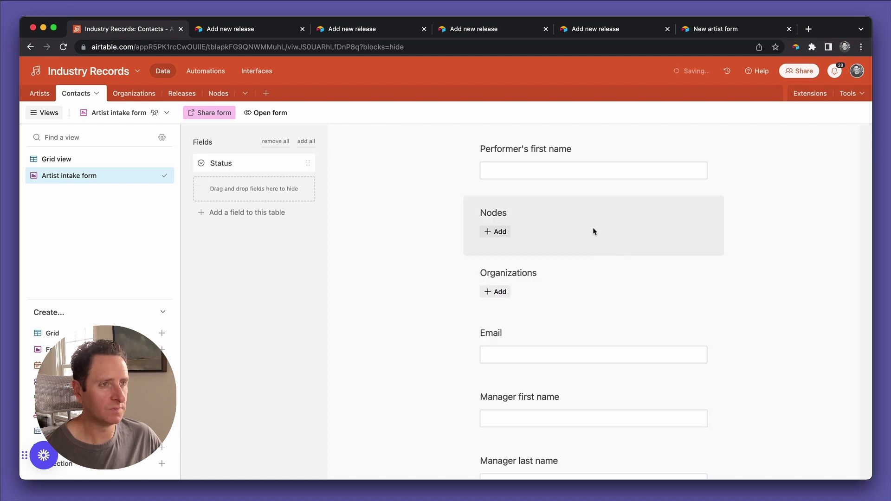
left_click(616, 220)
left_click(711, 215)
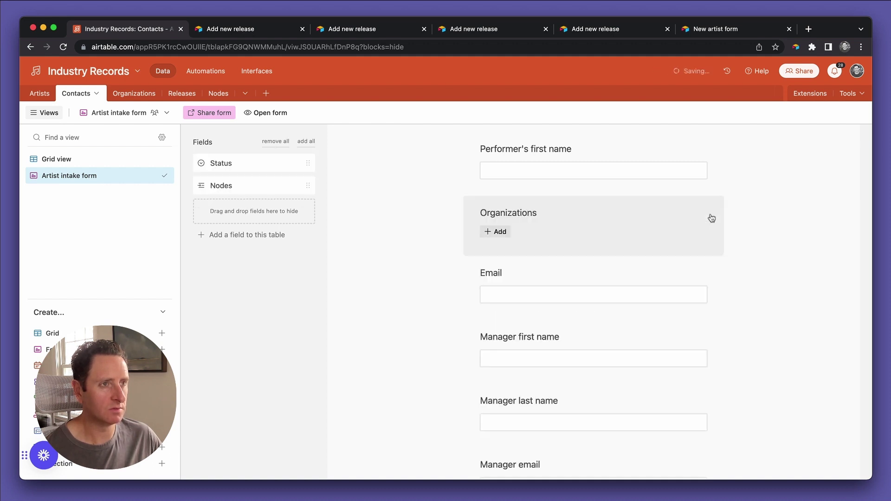
left_click(687, 225)
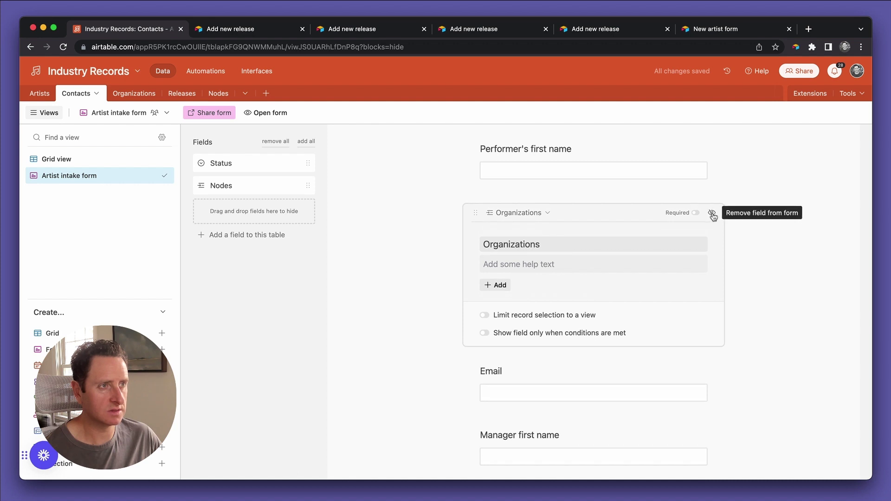
left_click(711, 213)
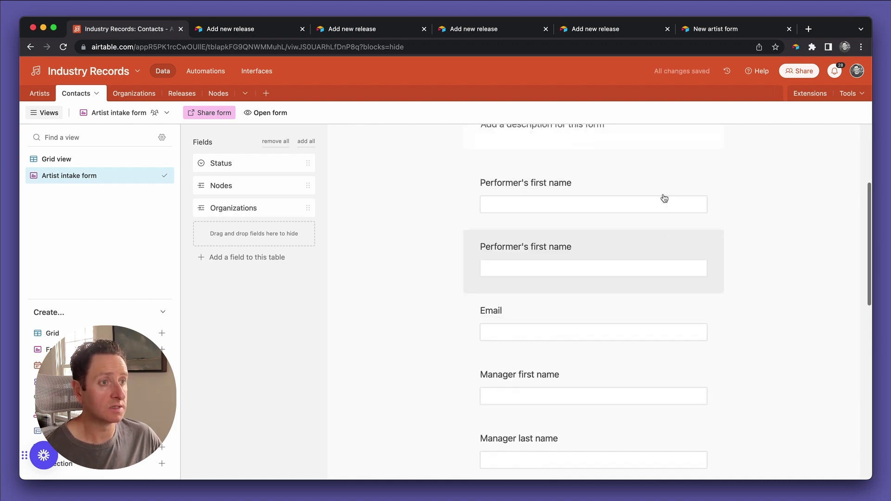
Prefix the Email question's label with 'Performer's' so it reads 'Performer's Email'.
left_click(578, 299)
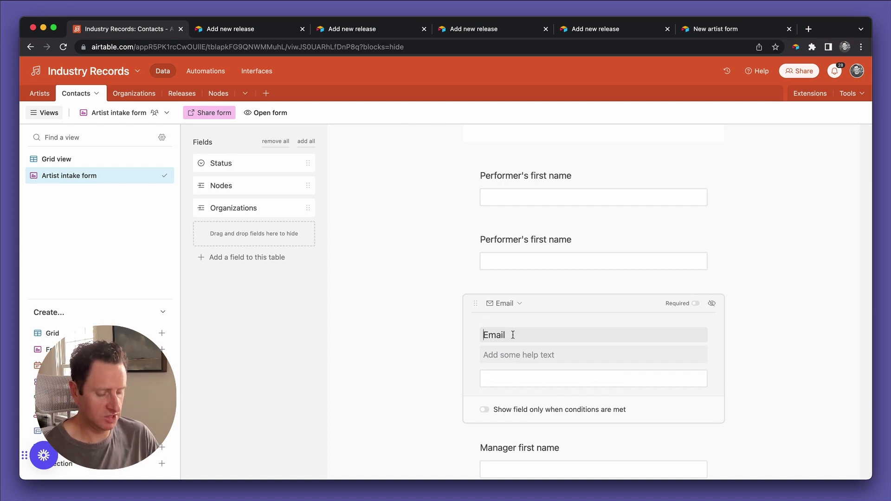
type("Performer's e")
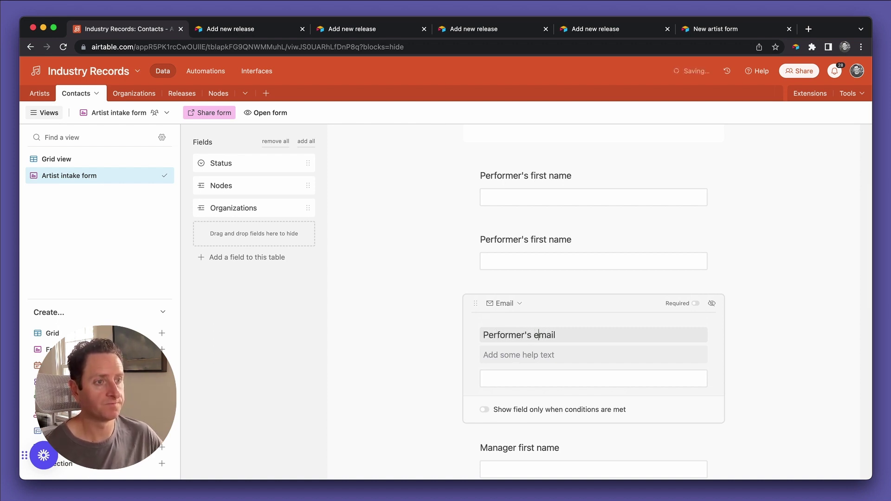
scroll(539, 335, "down", 6)
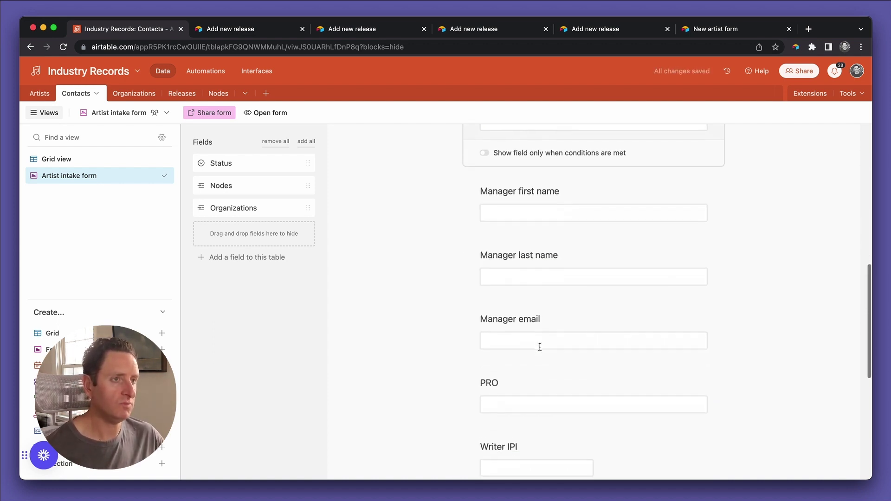
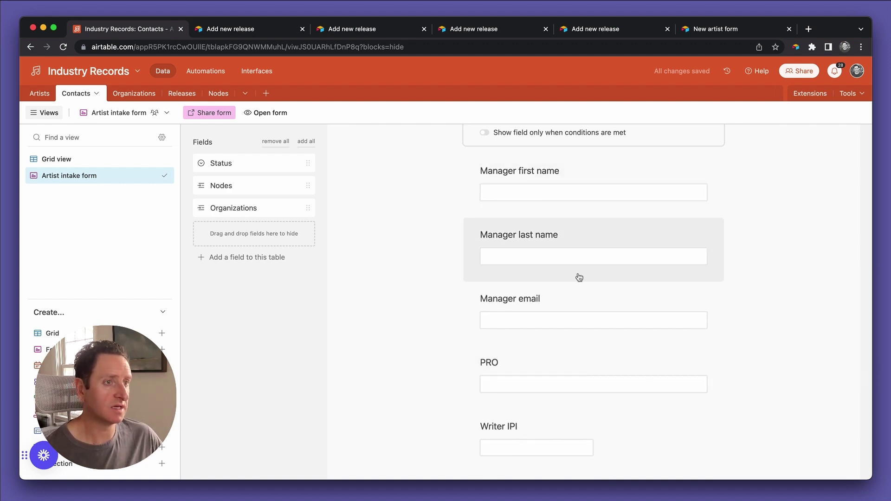
Prefix the PRO question's label with "Performer's" to read "Performer's PRO".
scroll(596, 368, "down", 2)
scroll(567, 317, "up", 1)
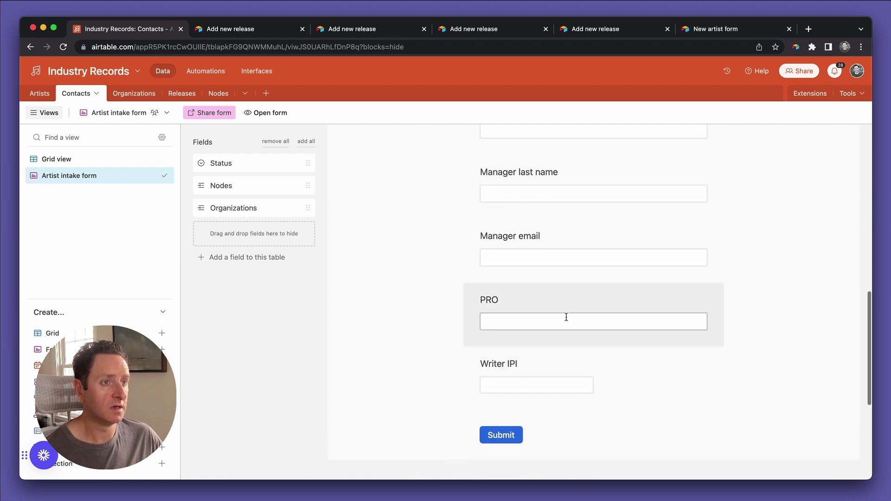
left_click(566, 317)
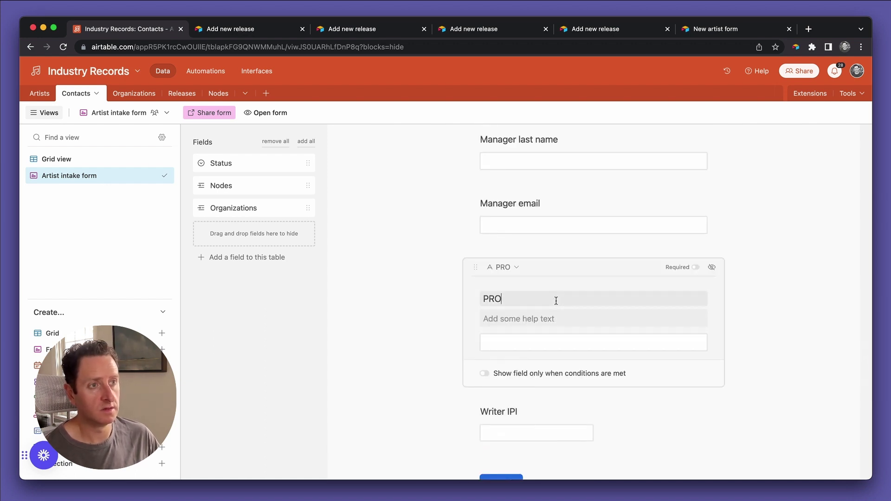
type("Performer's")
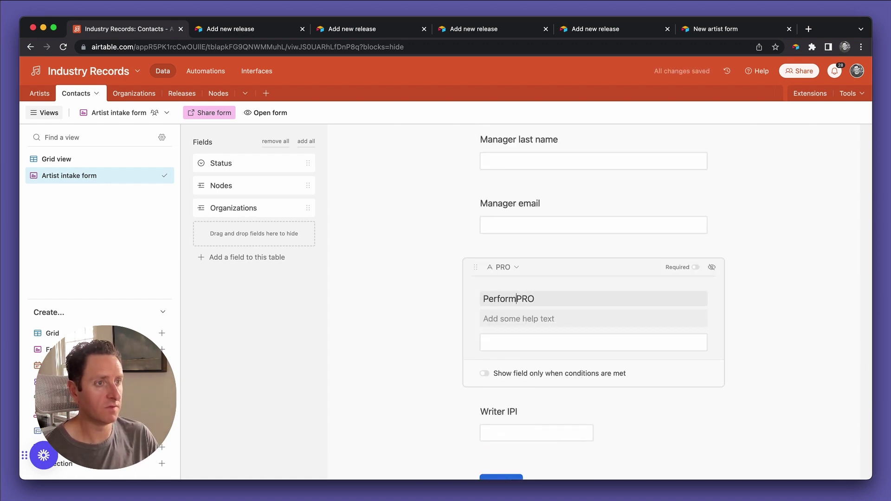
Relabel the Writer IPI question as "Performer's writer IPI #".
left_click(529, 408)
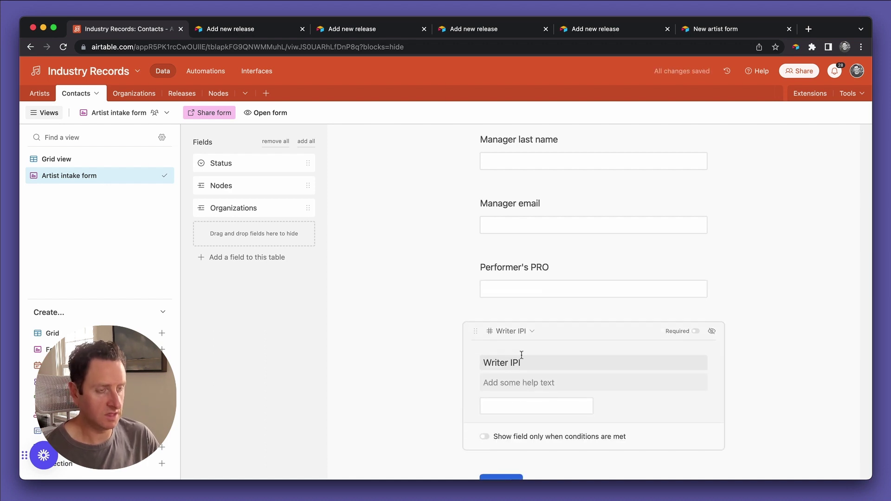
type("Performer'")
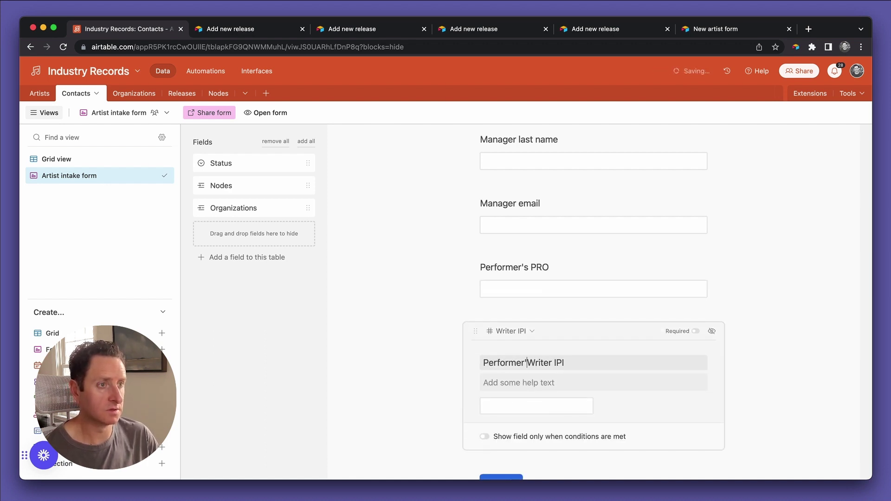
type("s")
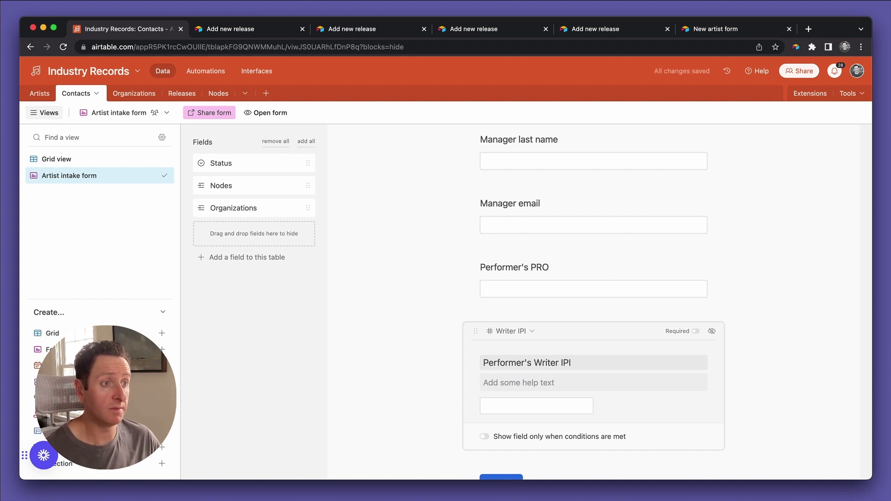
key("Delete")
type("w")
left_click(571, 362)
type("#")
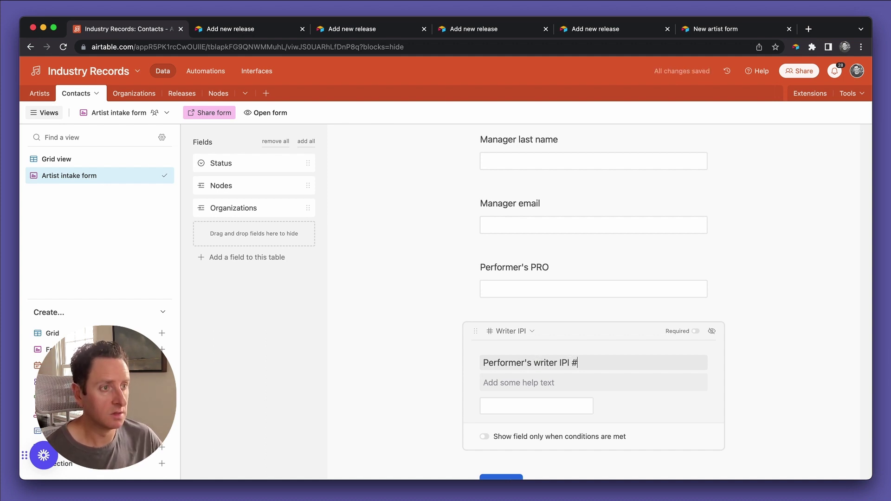
scroll(502, 404, "down", 2)
scroll(483, 385, "up", 15)
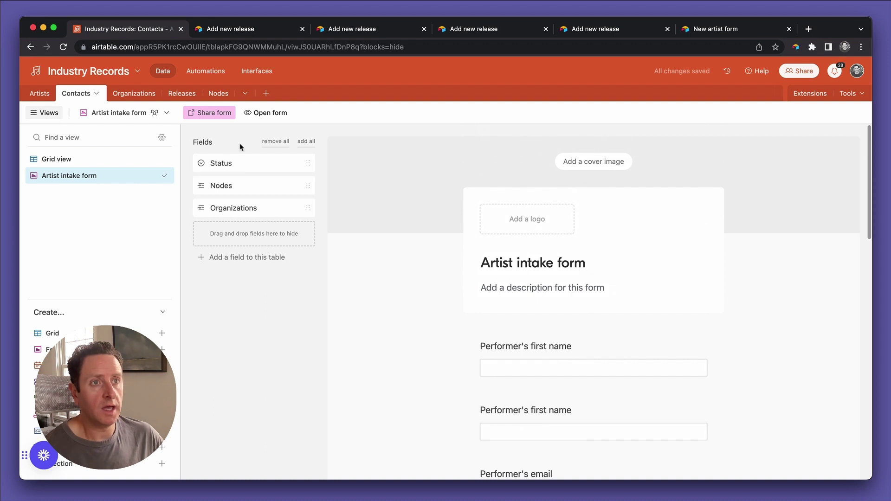
Open the live intake form and enter the test performer's first name, last name and email.
left_click(256, 114)
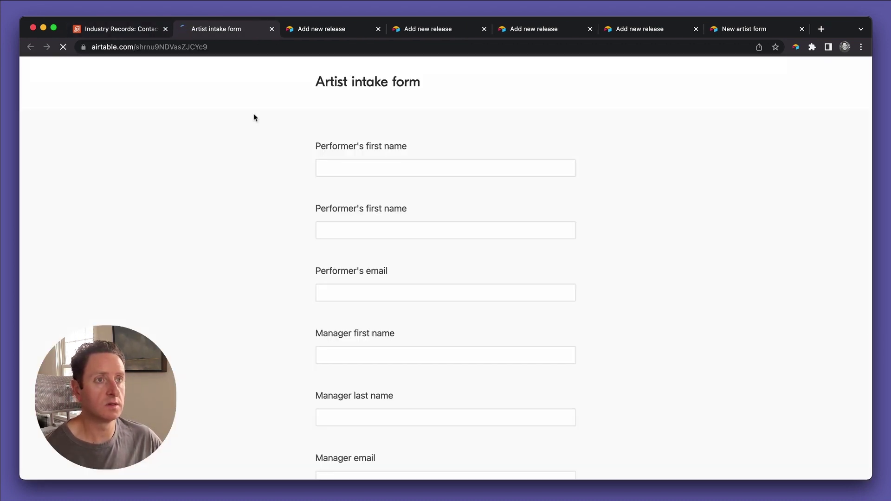
scroll(289, 332, "down", 7)
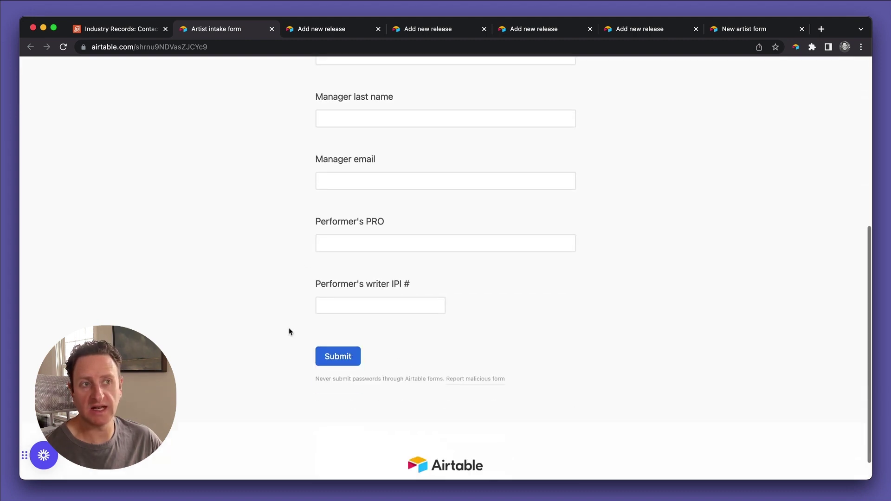
scroll(288, 333, "up", 8)
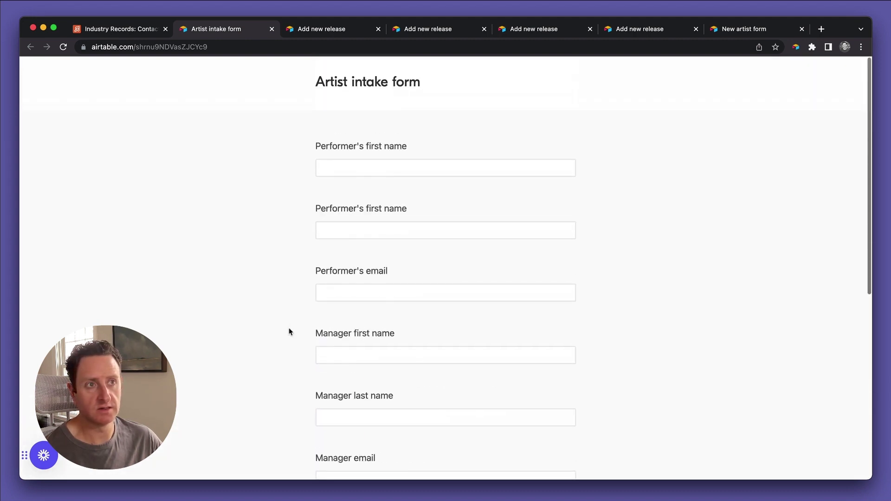
left_click(357, 162)
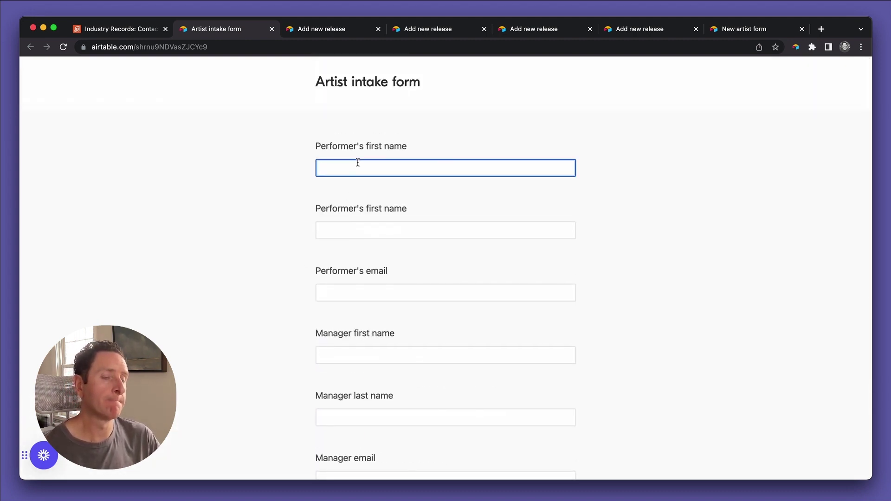
type("Sean")
key("Tab")
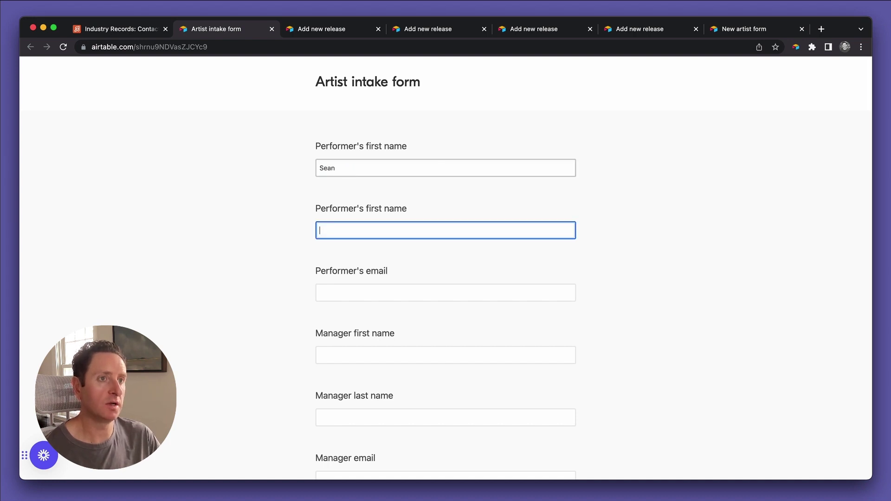
type("Carter")
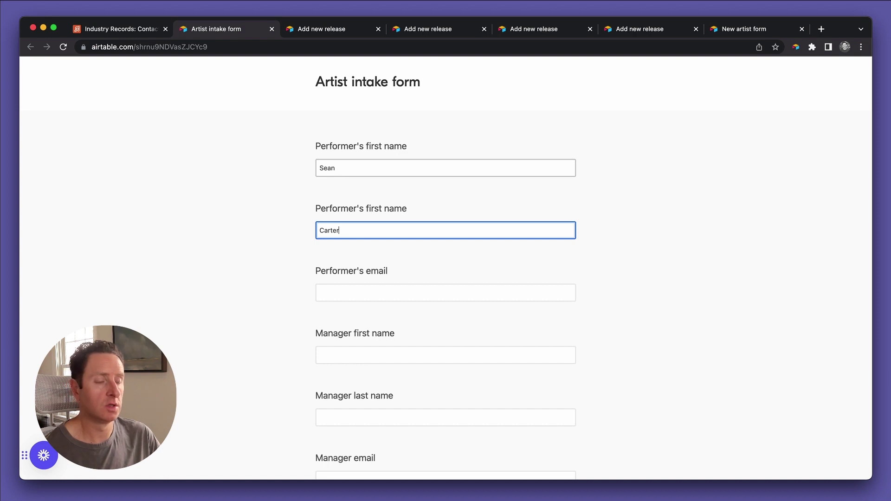
key("Tab")
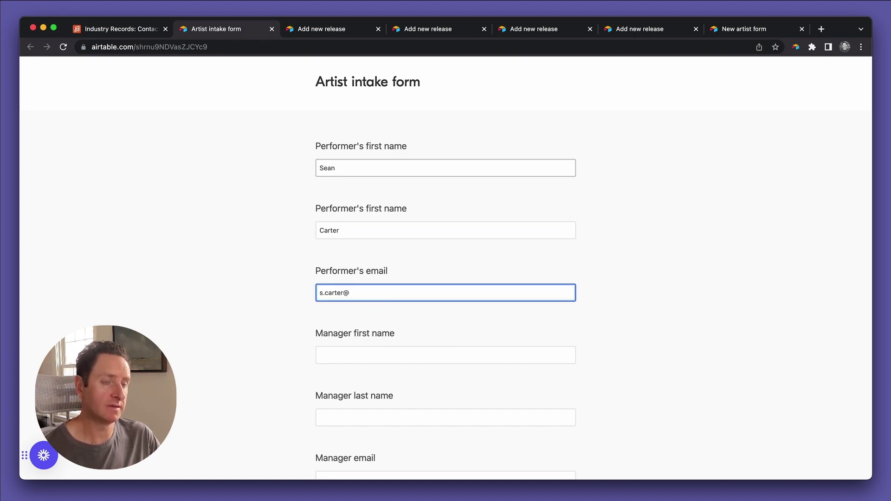
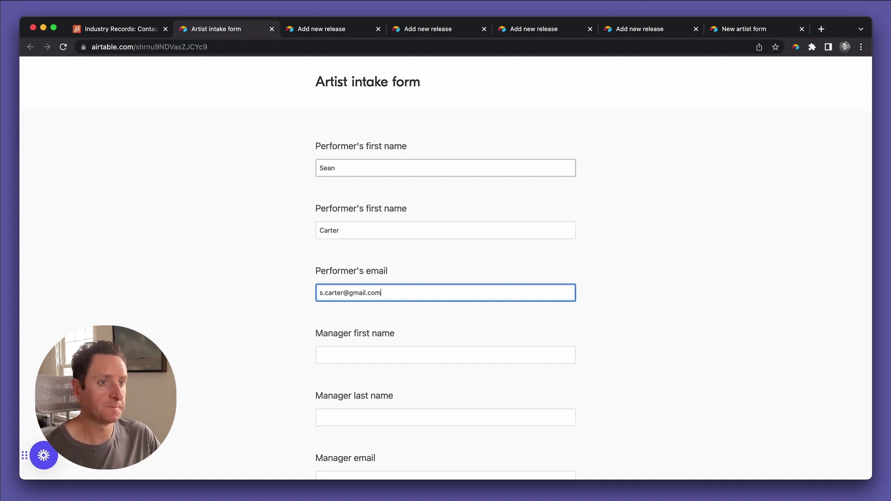
Fill in the manager's first name, last name and email address.
key("Tab")
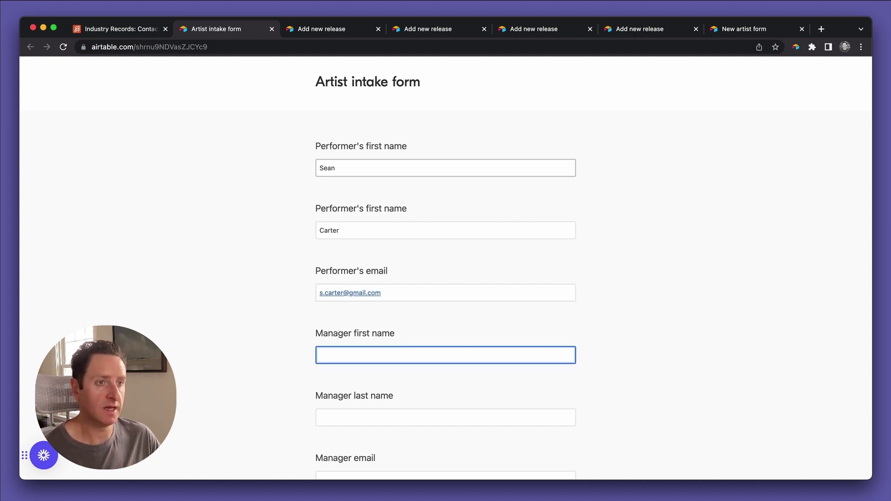
scroll(446, 267, "down", 3)
scroll(446, 267, "down", 2)
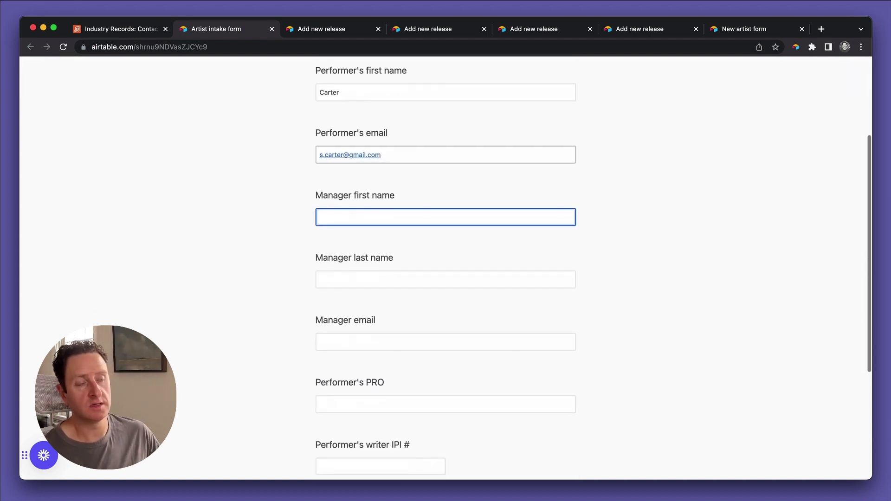
type("John")
key("Tab")
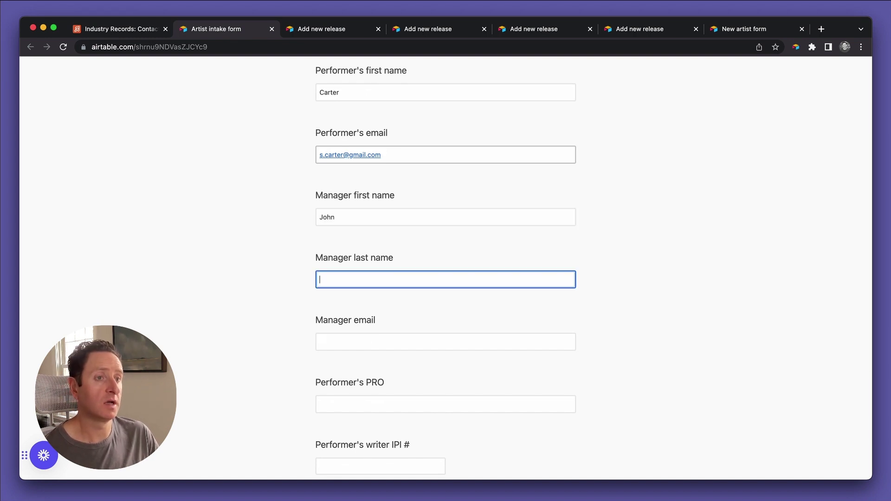
type("Smith")
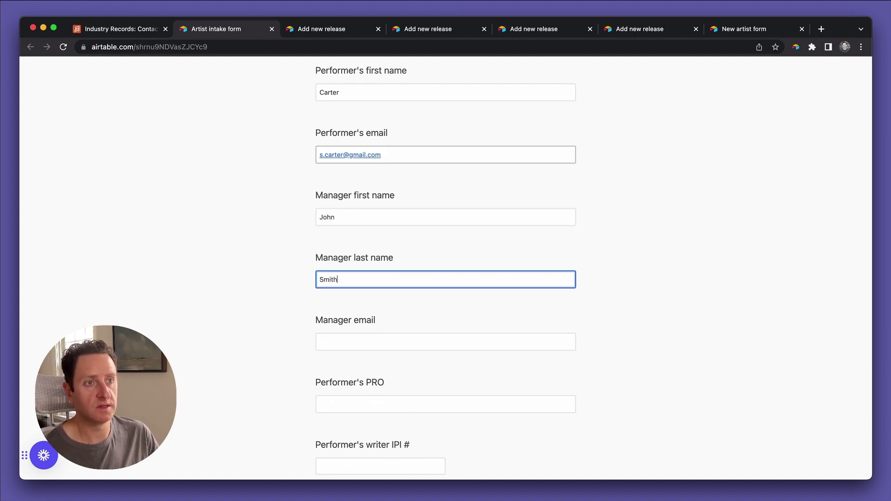
key("Tab")
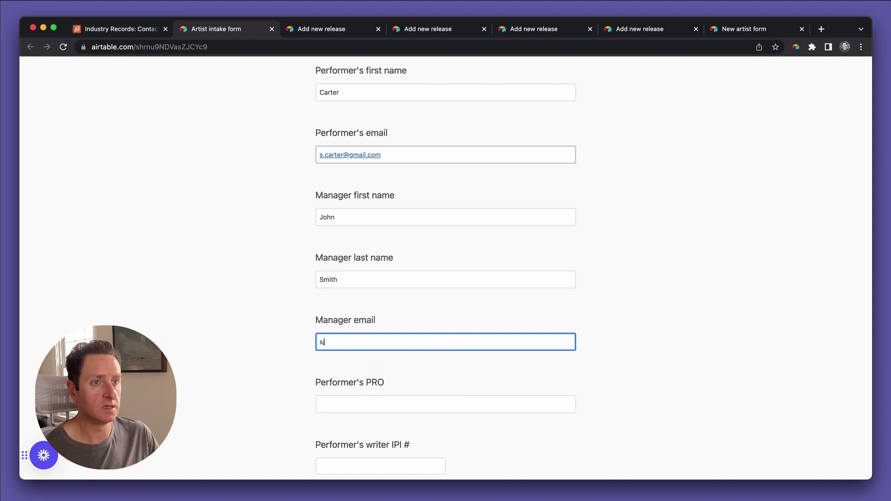
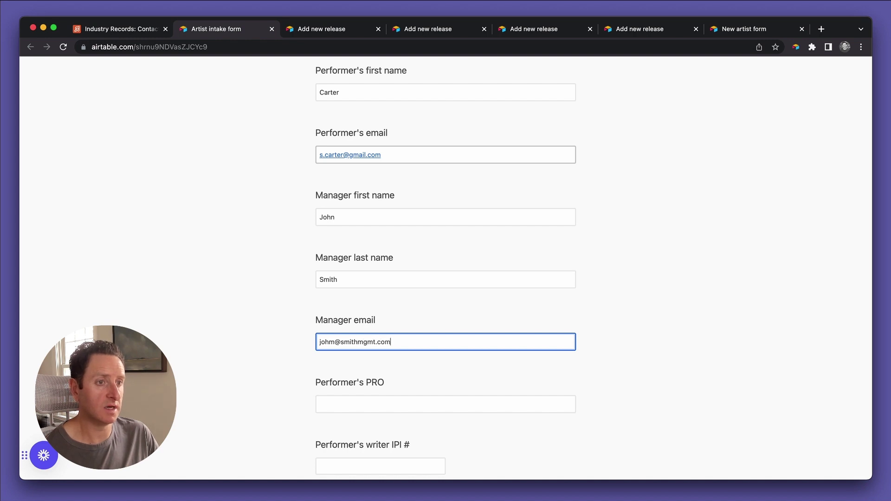
Enter ASCAP as the PRO, add the writer IPI number, and submit the form.
scroll(356, 195, "down", 3)
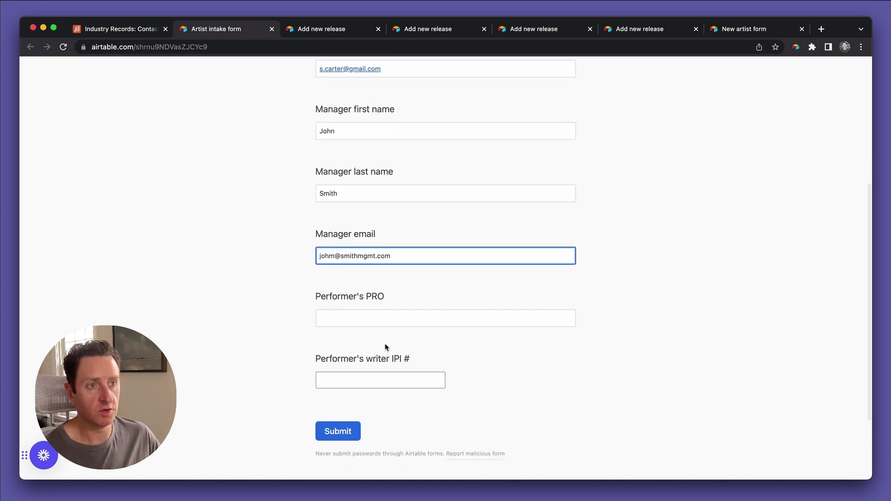
left_click(384, 316)
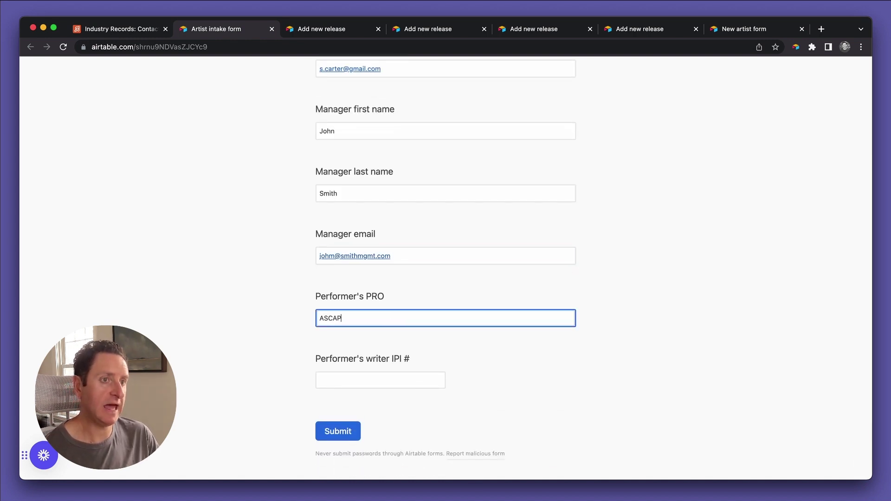
key("Tab")
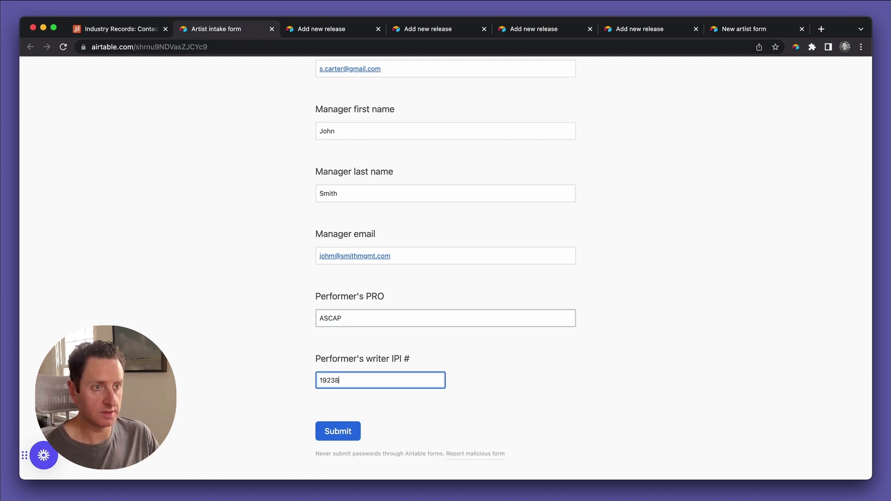
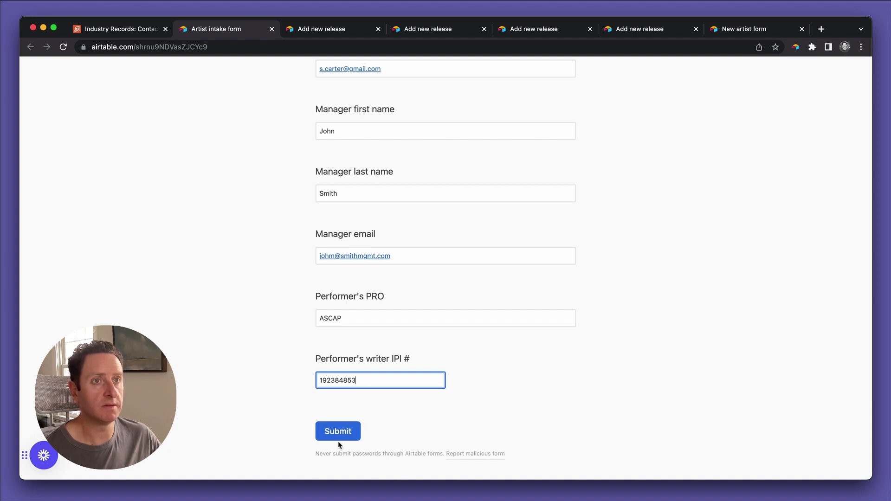
left_click(338, 430)
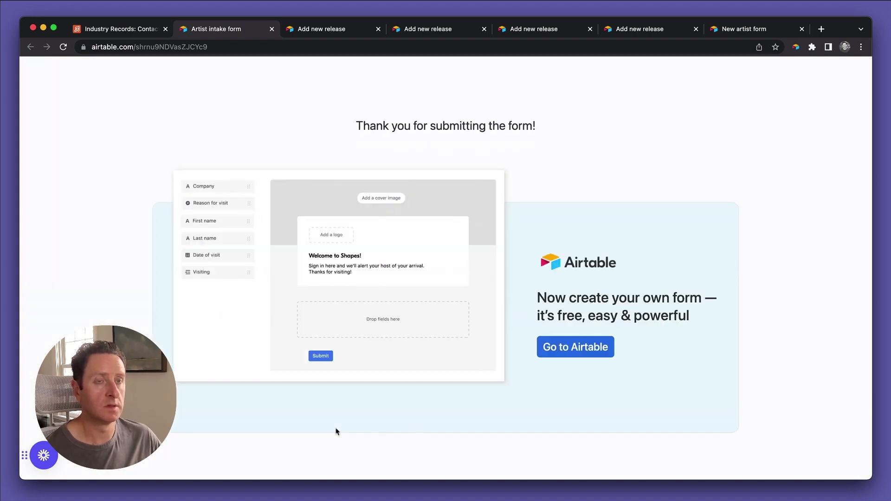
Return to the Industry Records base and scroll across the Contacts grid to check the new submission.
key("super+1")
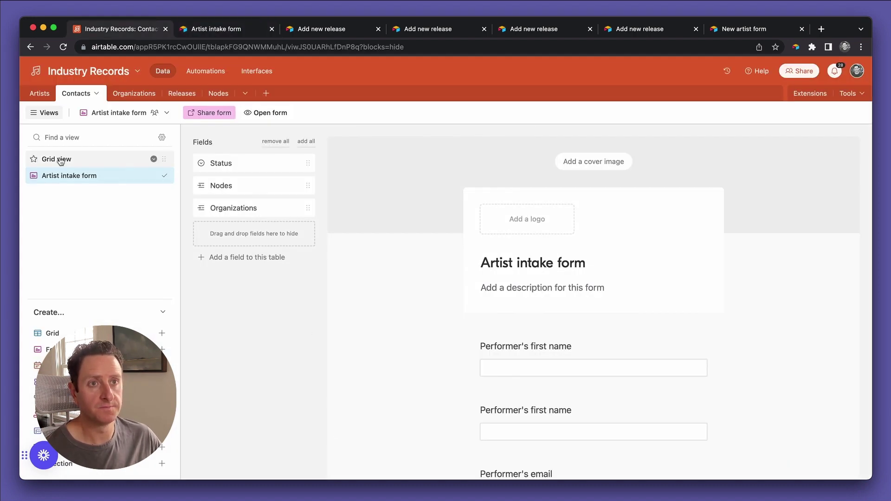
left_click(58, 165)
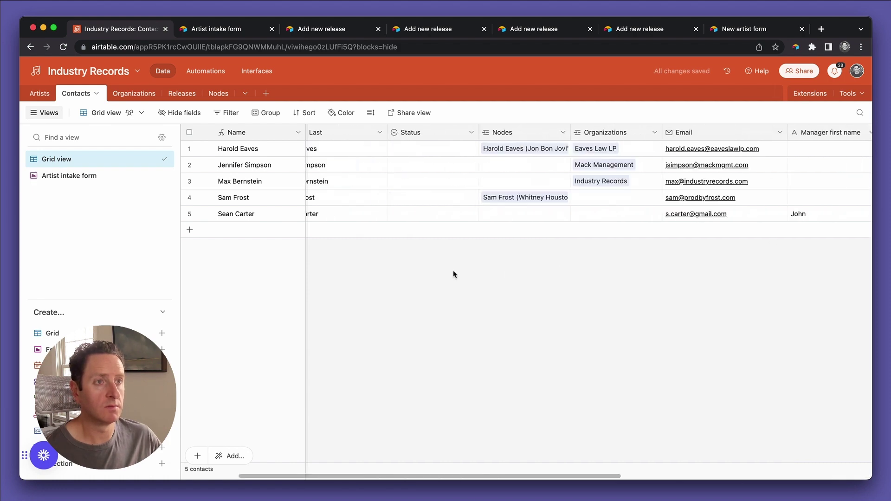
scroll(454, 275, "right", 5)
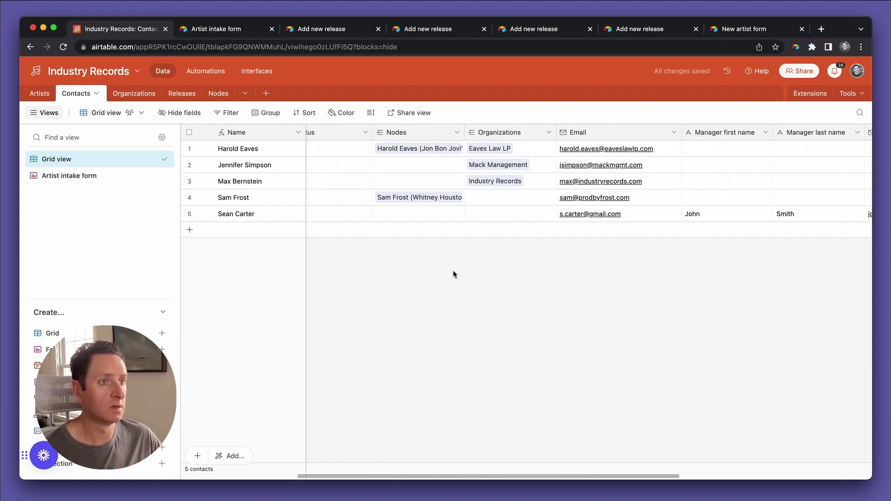
scroll(454, 275, "right", 8)
scroll(454, 274, "left", 13)
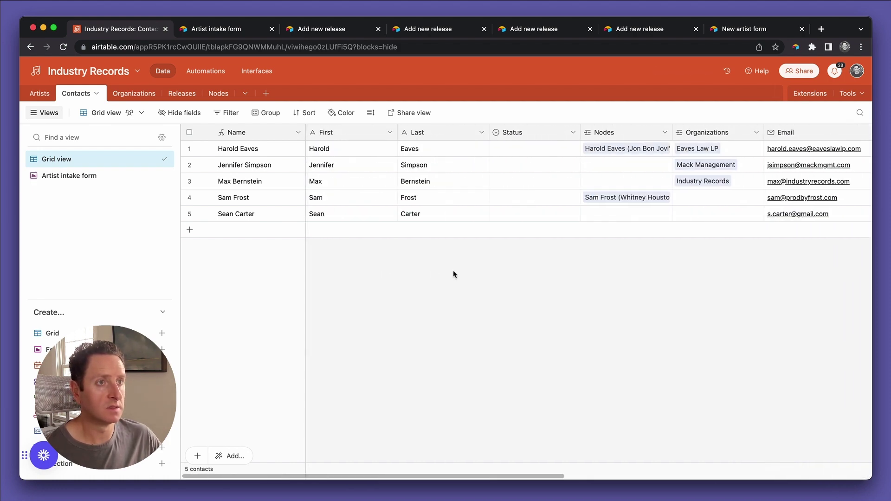
scroll(522, 219, "right", 10)
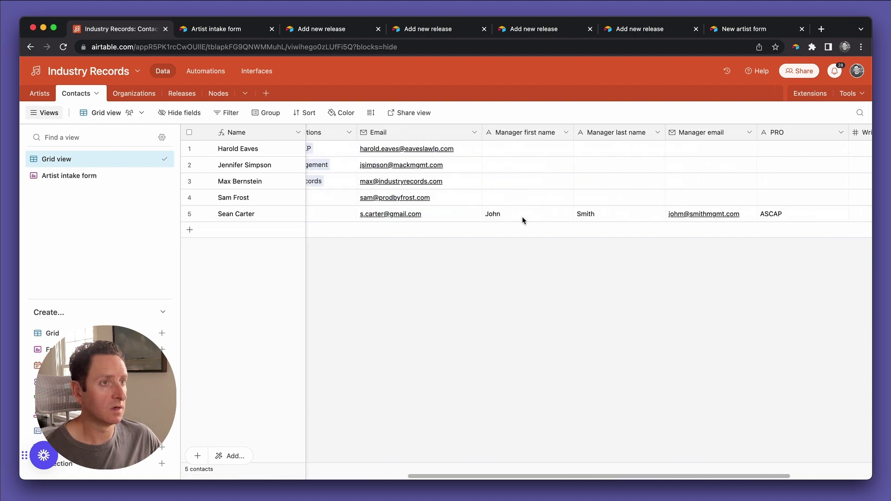
scroll(521, 219, "right", 2)
scroll(522, 220, "left", 11)
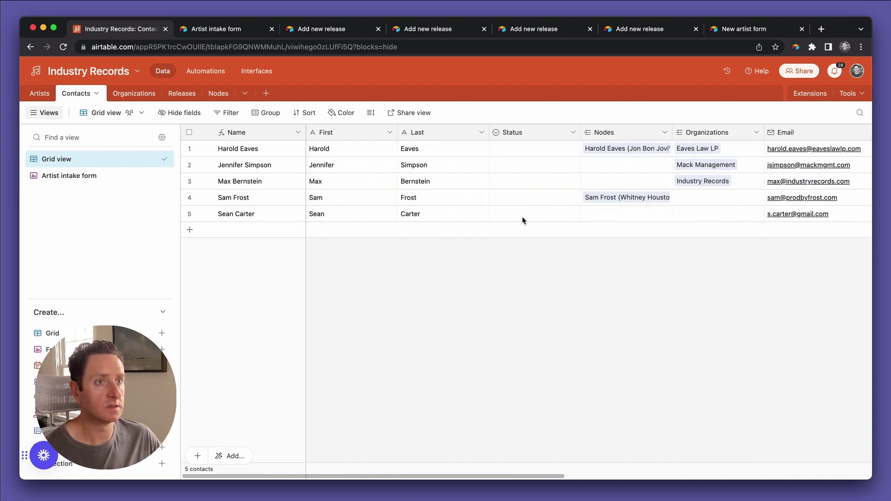
scroll(522, 219, "right", 12)
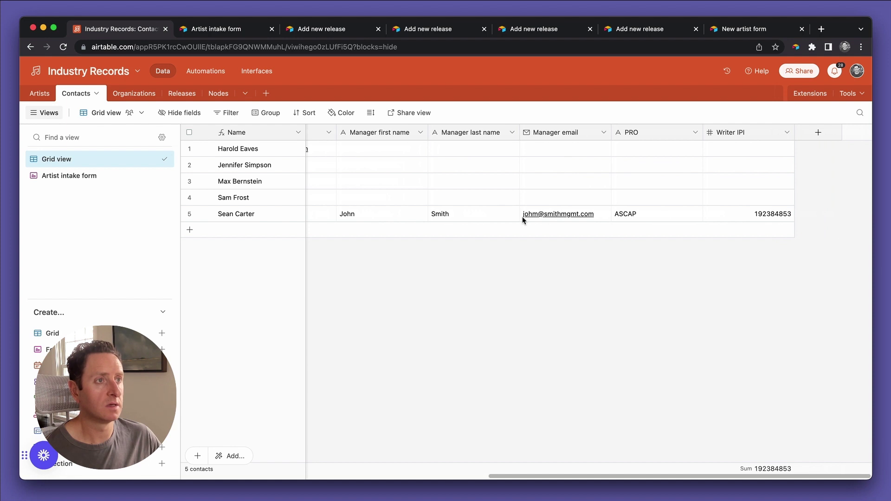
Create a single line text field 'Artist name' in Contacts and move it before the manager columns.
left_click(816, 133)
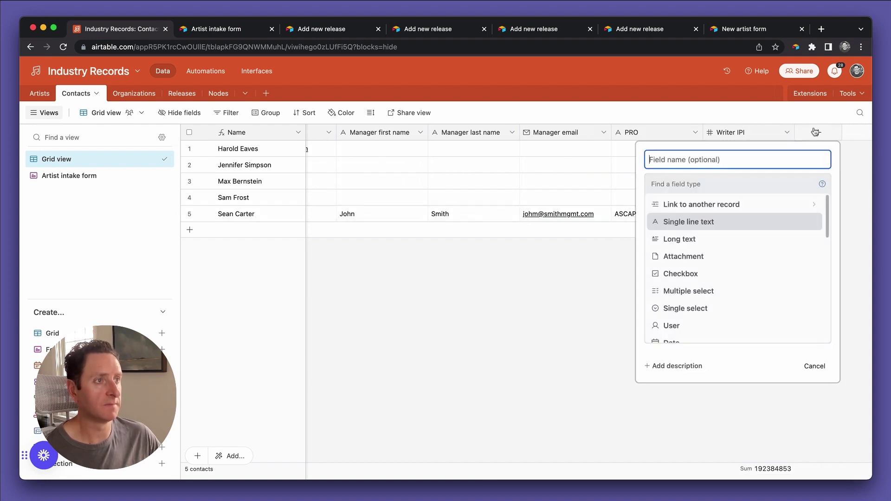
type("Artist Name")
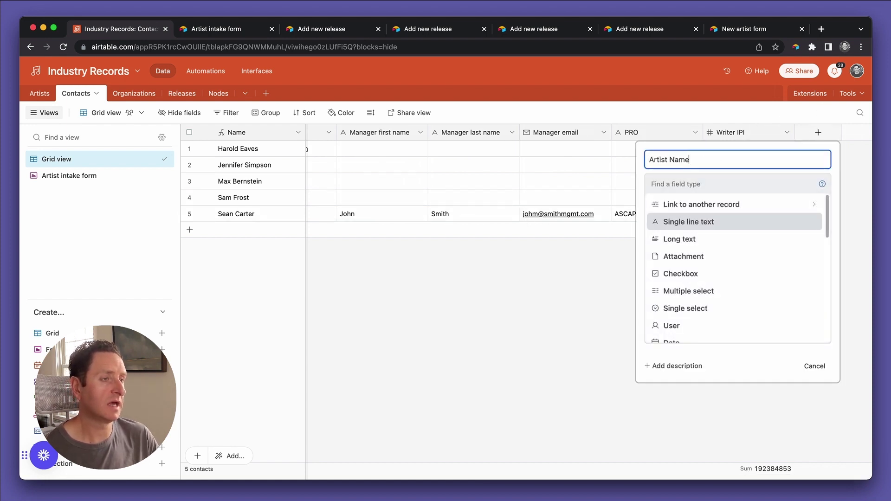
key("BackSpace")
key("BackSpace")
key("BackSpace")
key("BackSpace")
key("BackSpace")
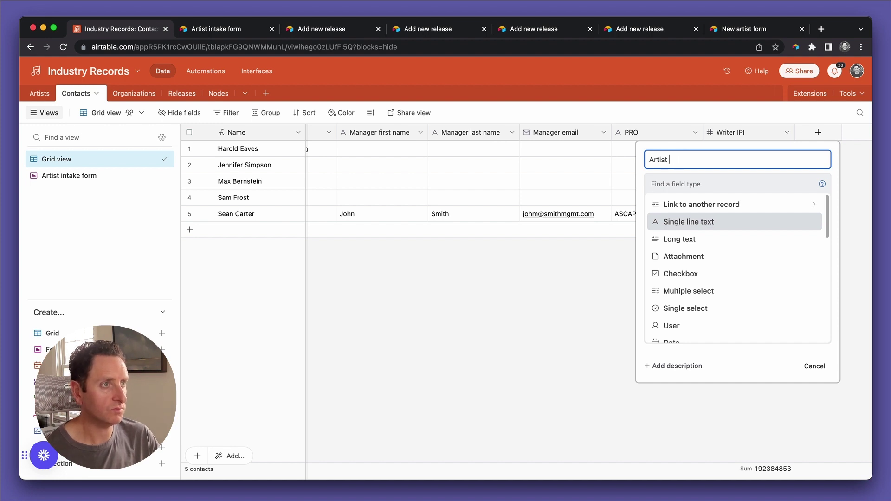
type("home")
key("BackSpace")
key("BackSpace")
key("BackSpace")
type("name")
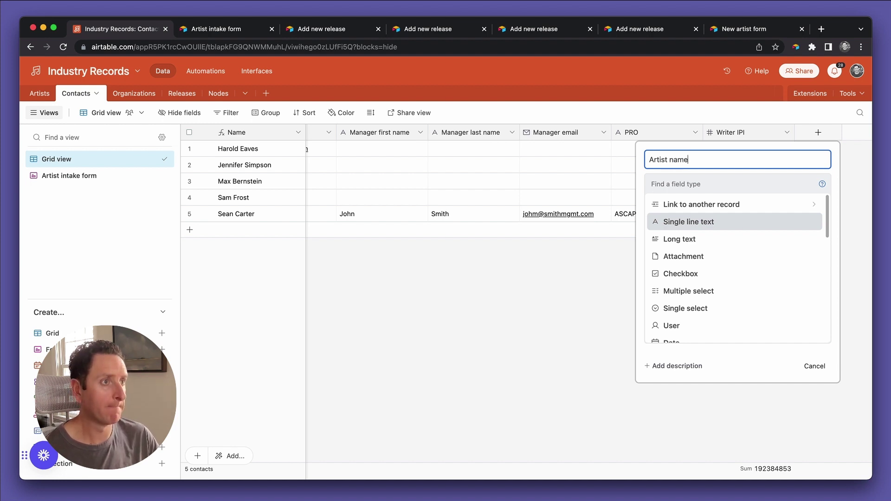
left_click(724, 224)
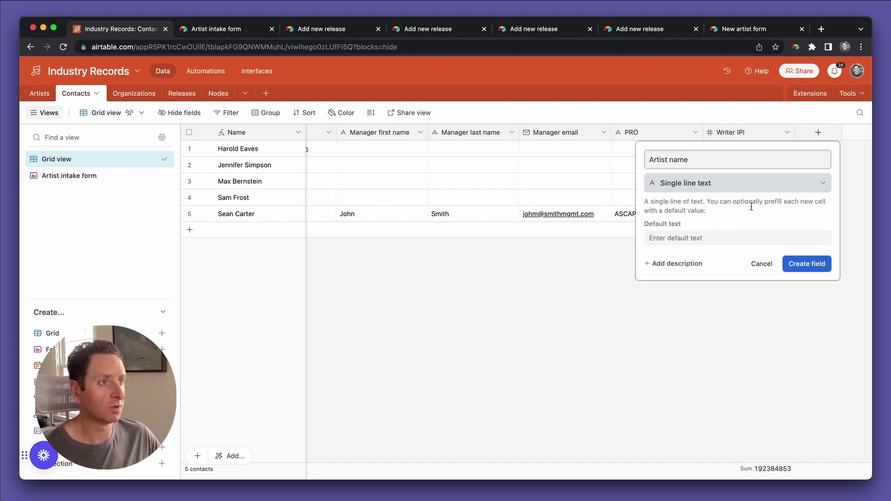
left_click(802, 262)
left_click_drag(825, 133, 348, 135)
Add Artist name to the Artist intake form with help text 'As it appears on Spotify'.
left_click(83, 181)
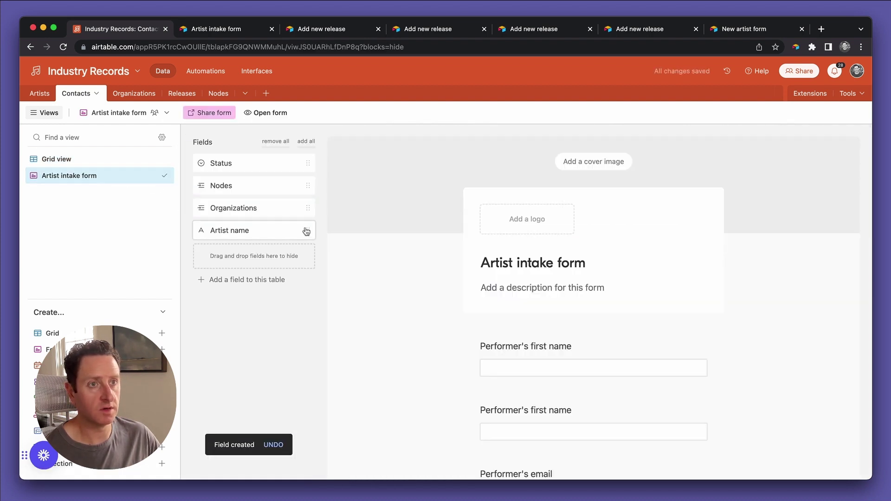
left_click_drag(231, 234, 597, 348)
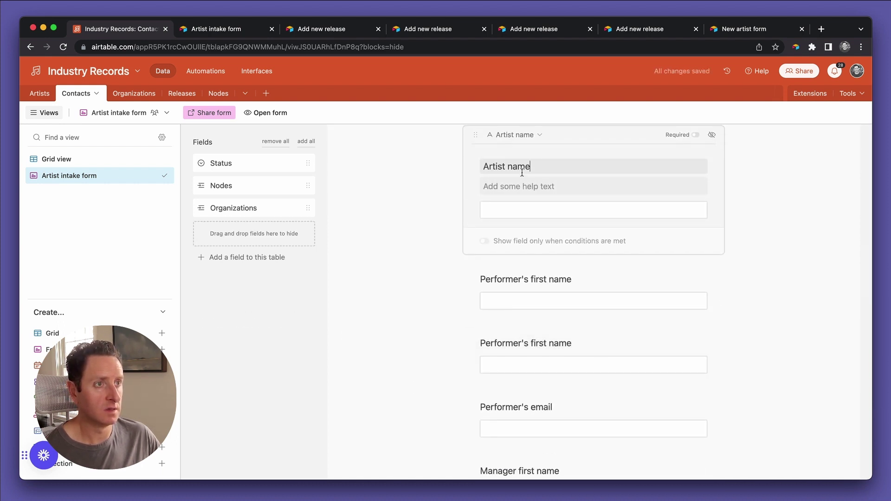
left_click(522, 168)
left_click_drag(573, 142, 572, 171)
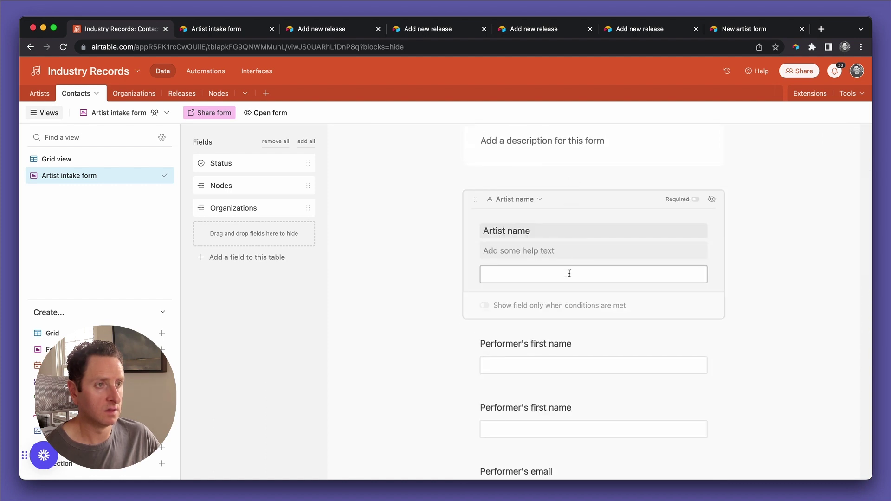
scroll(569, 272, "down", 1)
left_click(540, 224)
type("As i")
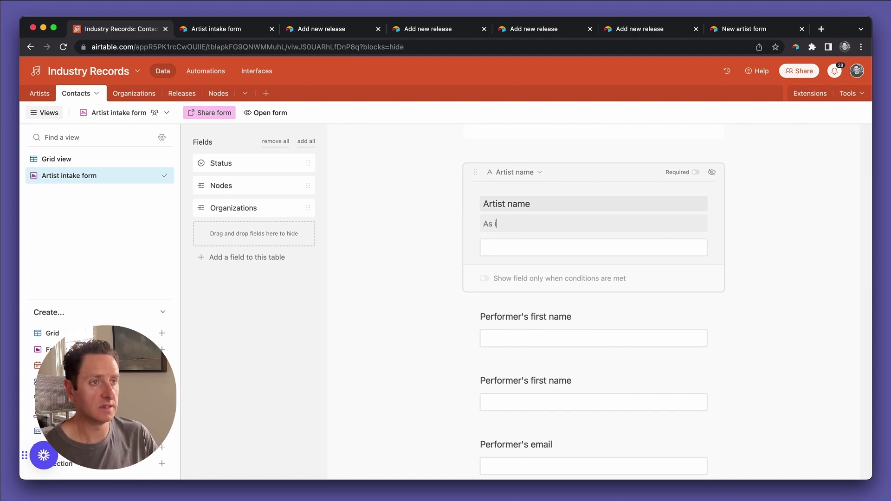
type("t appeas")
type(" on ")
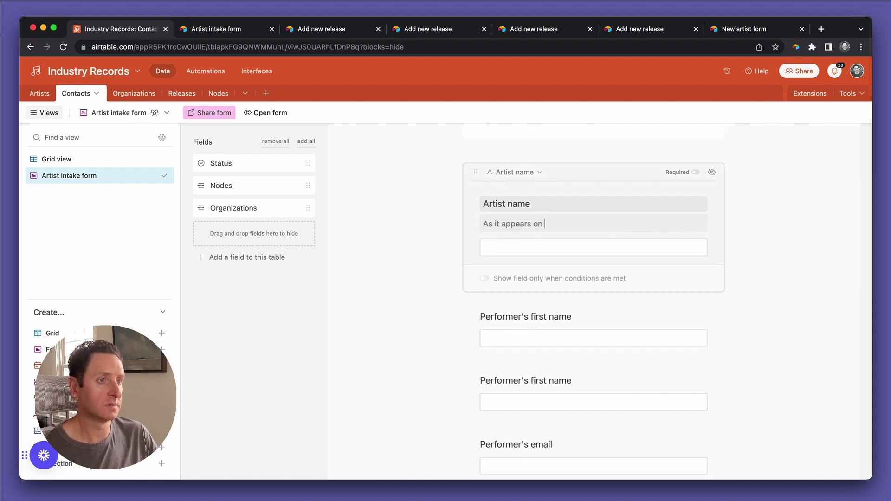
type("Spotify")
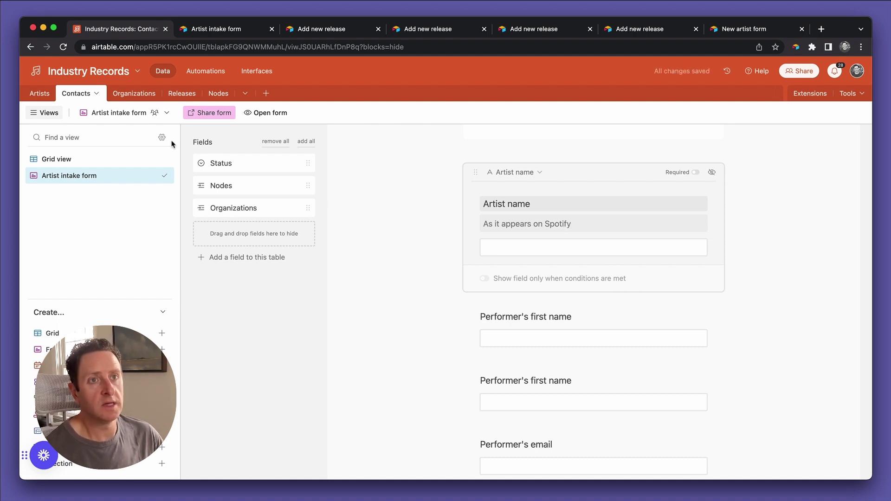
Enter the fifth contact's artist name in the grid's Artist name cell, then return to the Artist intake form.
left_click(64, 161)
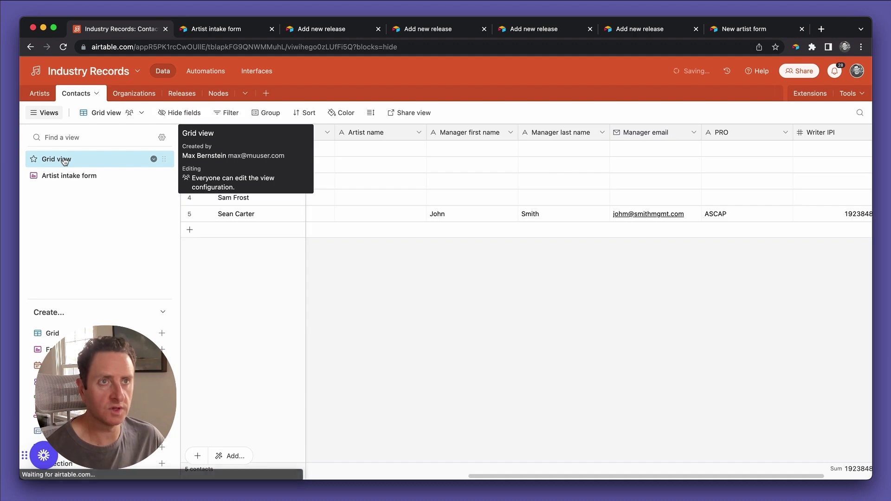
left_click(357, 213)
type("Jay-Z")
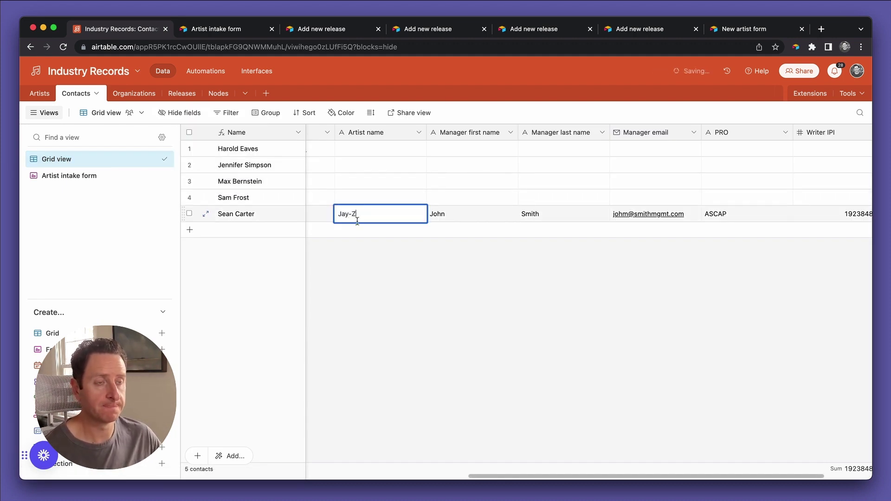
left_click(367, 246)
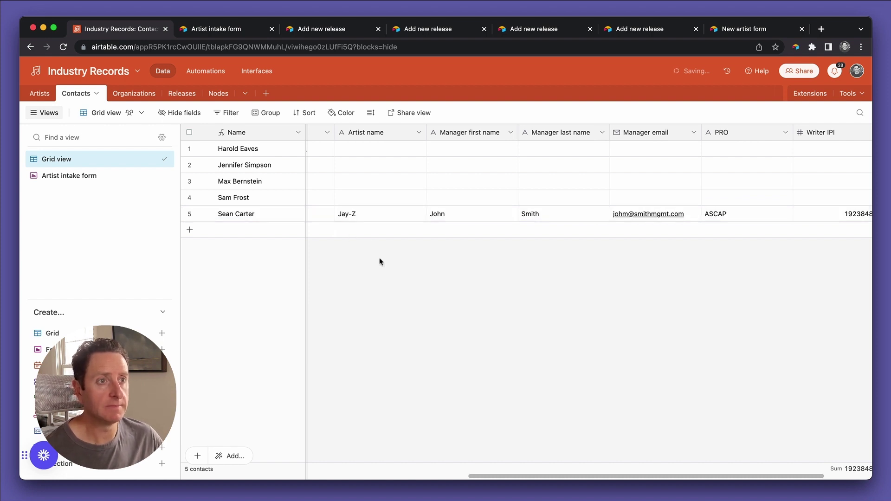
scroll(381, 261, "left", 7)
scroll(380, 261, "left", 3)
scroll(380, 261, "right", 8)
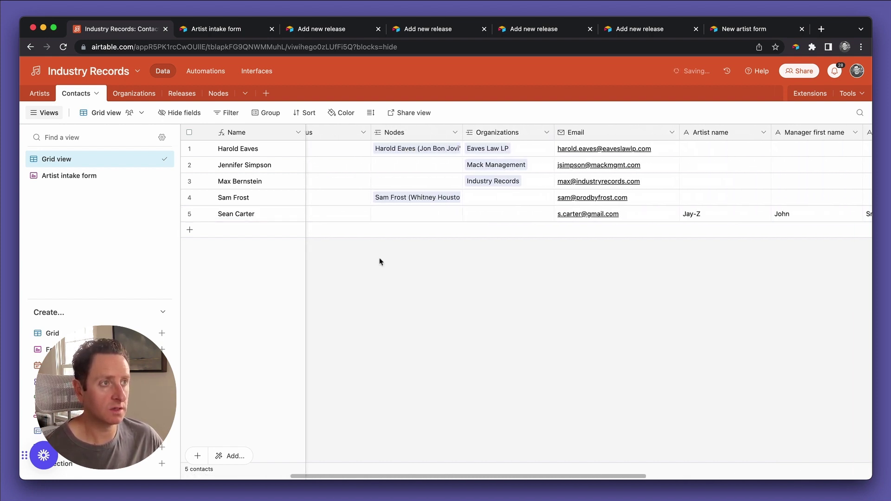
scroll(380, 262, "right", 3)
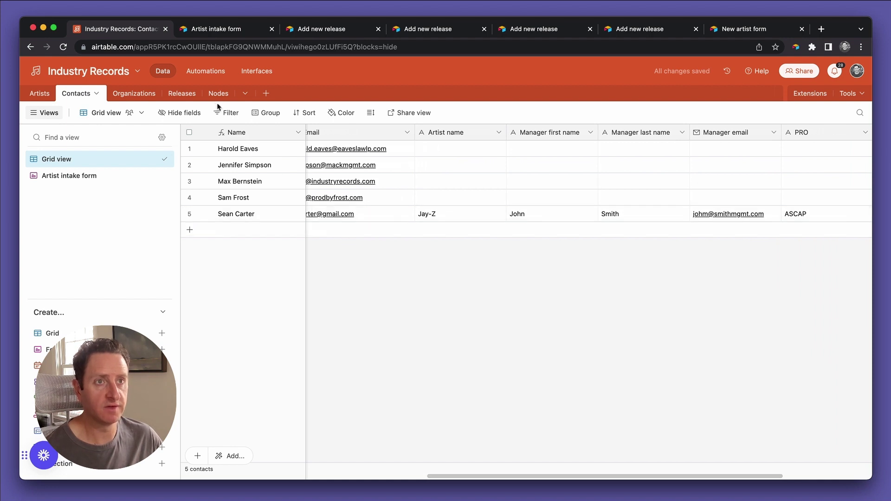
left_click(81, 176)
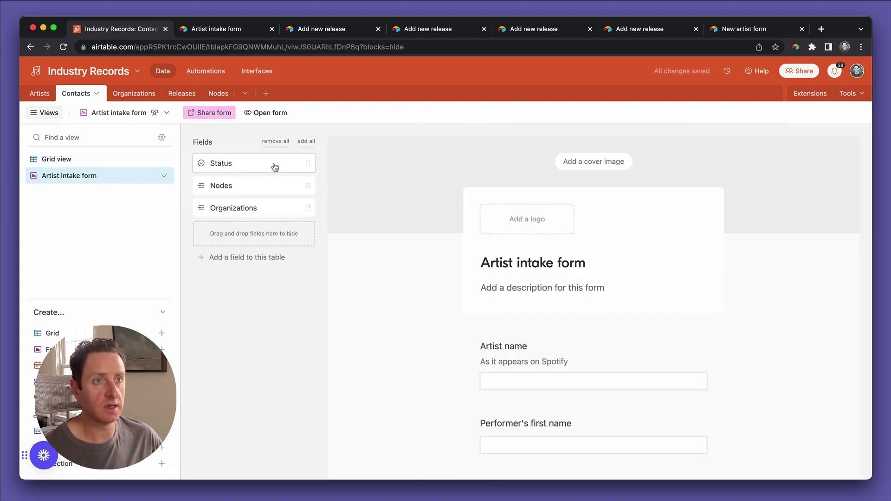
Close all browser tabs to the right of Airtable, leaving the two unsaved release pages.
right_click(119, 32)
left_click(139, 174)
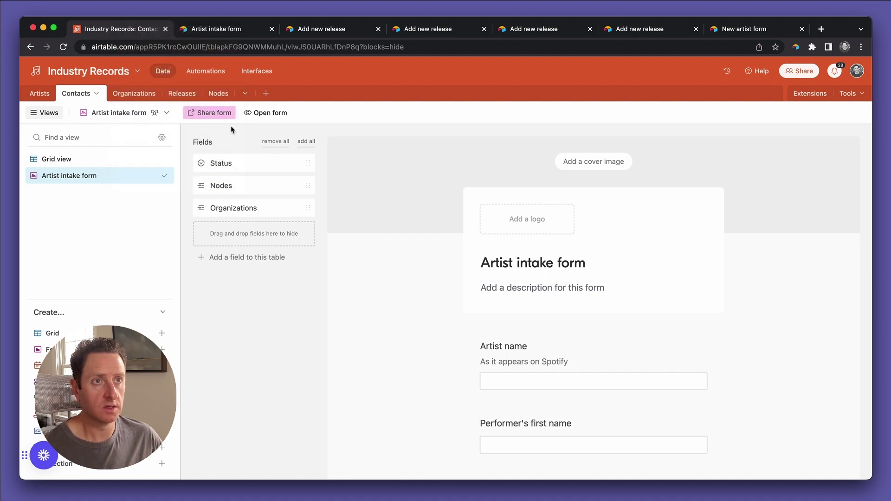
left_click(627, 221)
left_click(629, 219)
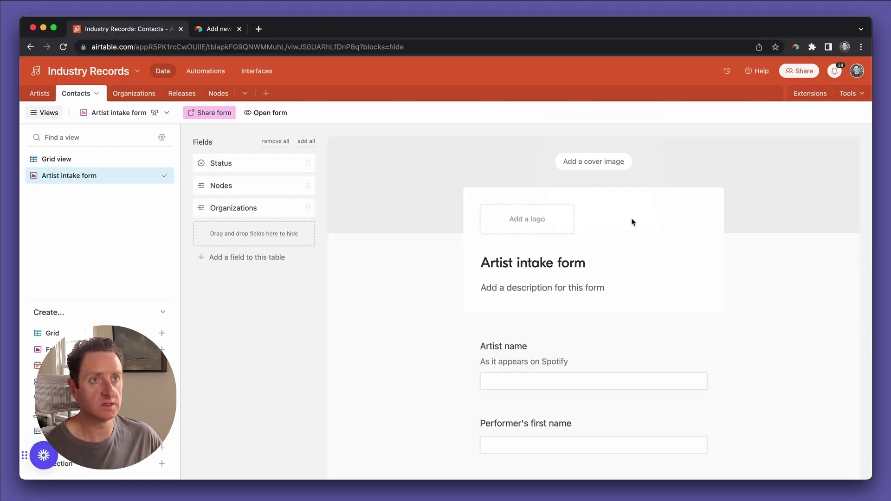
Open the live intake form and enter the artist's stage name as Artist name.
left_click(269, 117)
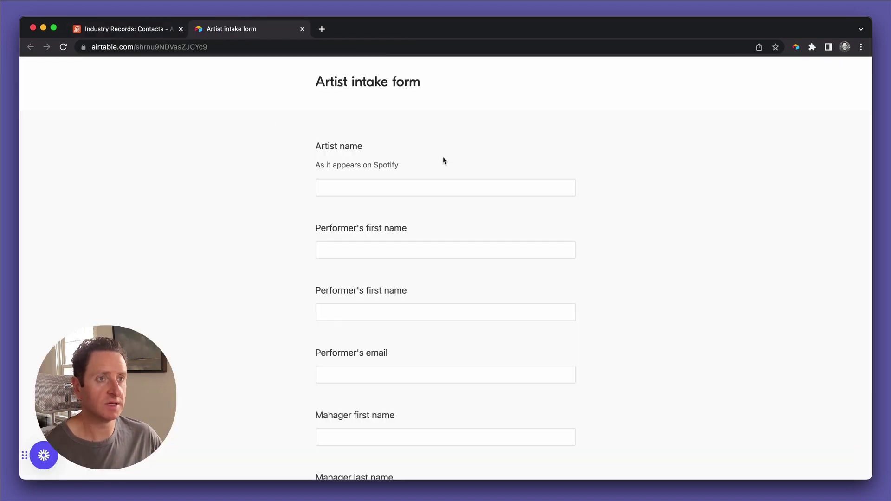
left_click(382, 195)
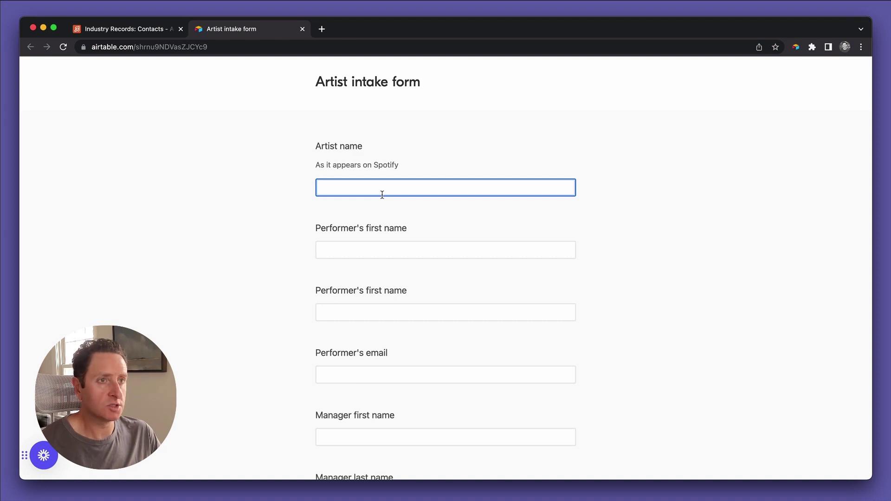
type("Cher")
key("Tab")
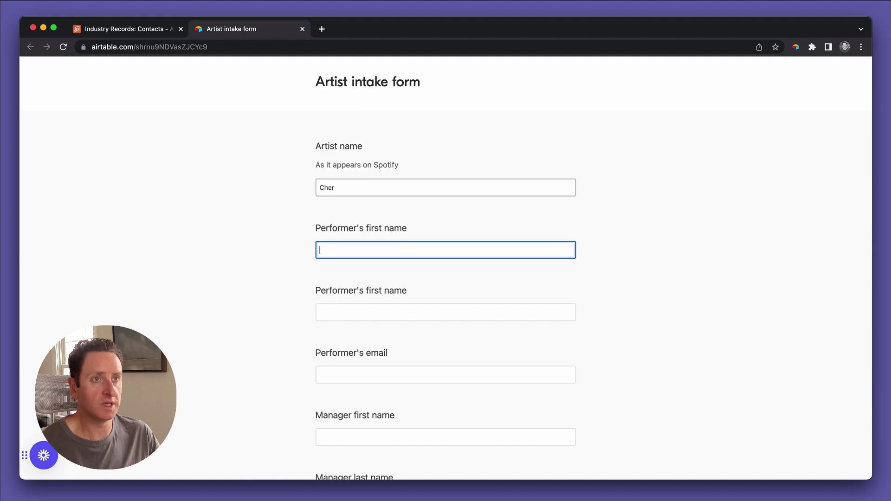
Search the web in a new tab for the artist's real name.
key("super+t")
type("cher's ")
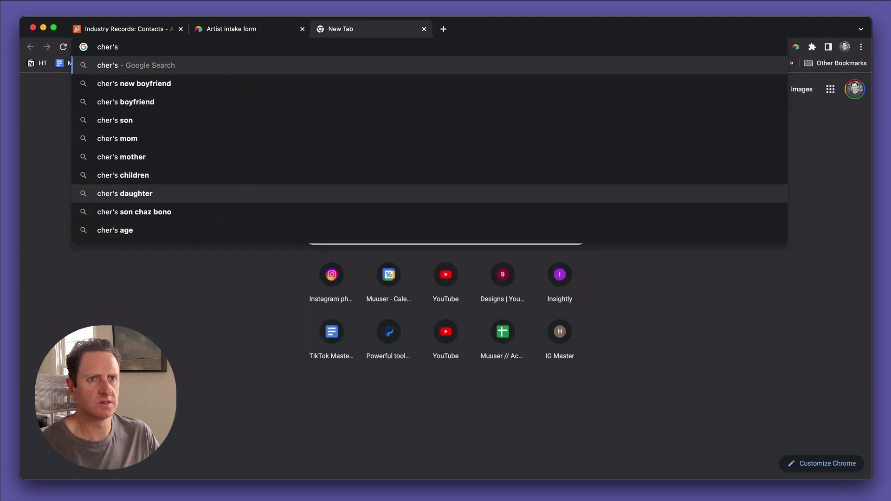
type("real name")
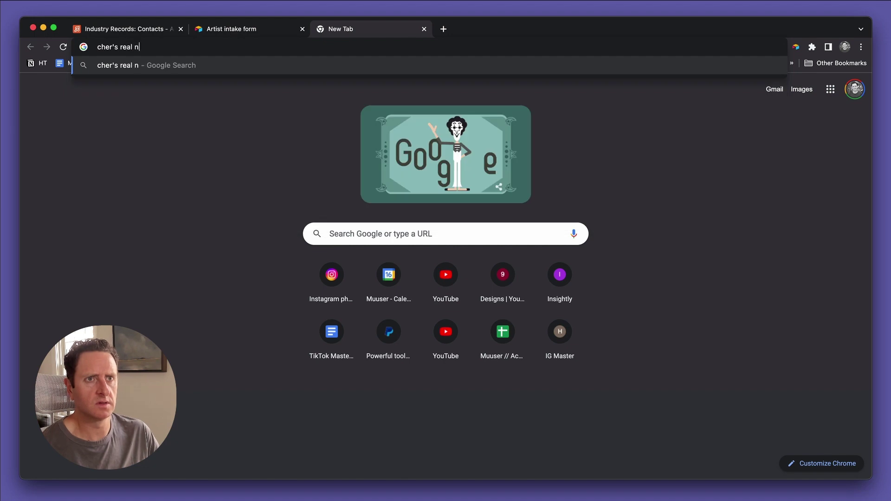
key("Return")
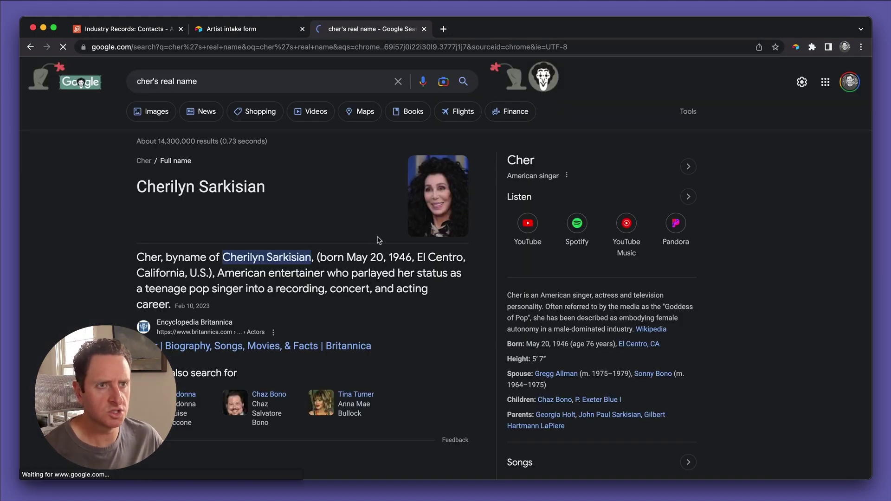
In the form editor preview, enter the performer's real first name in the Artist name and first-name answers.
key("super+1")
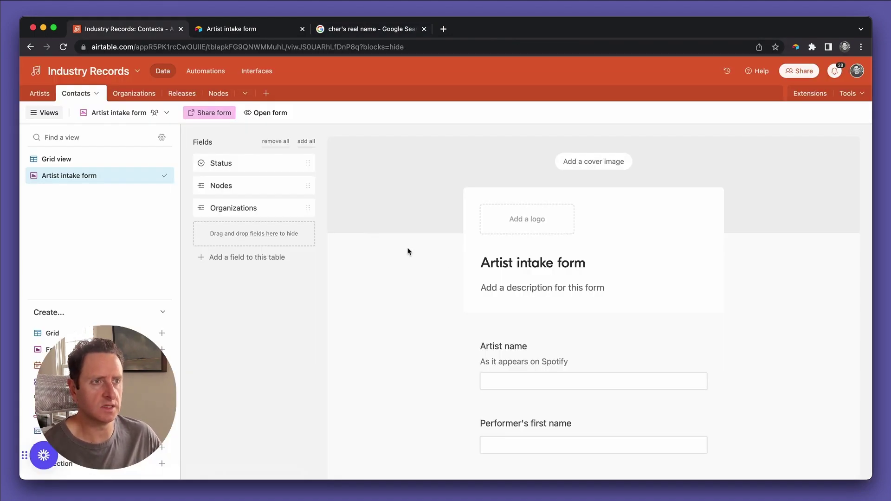
left_click(517, 374)
type("Cerhy")
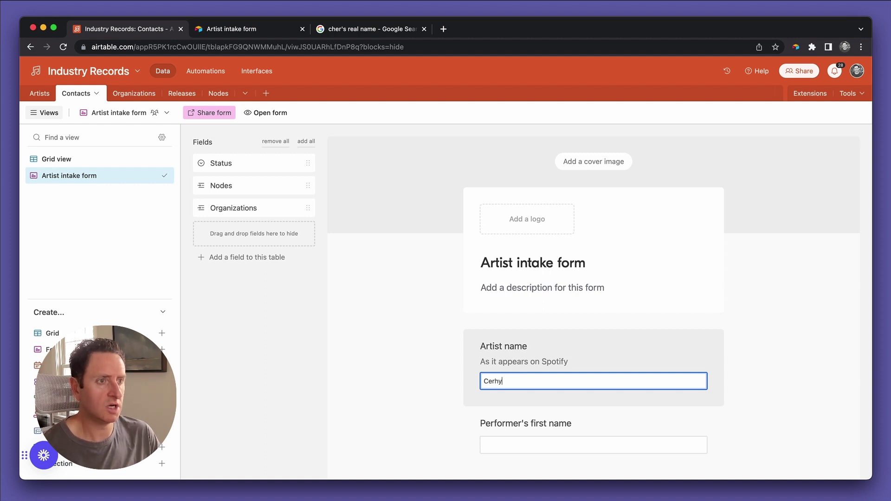
key("BackSpace")
key("BackSpace")
type("heril")
type("y")
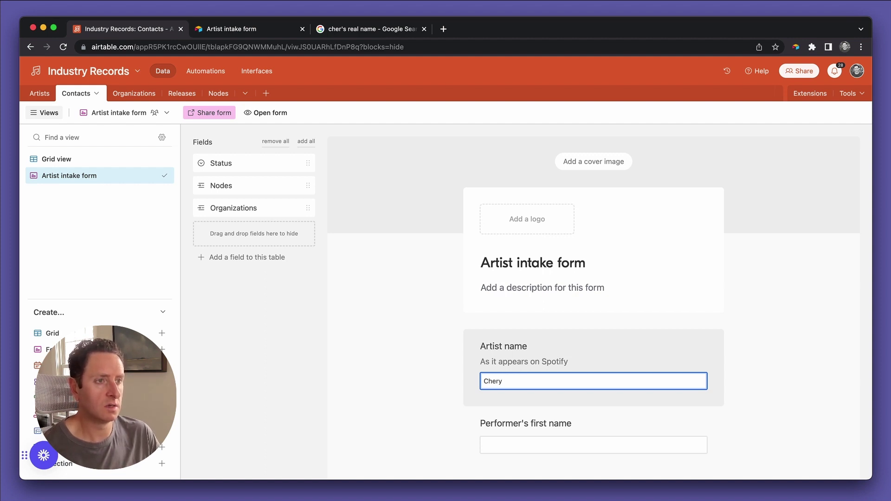
key("BackSpace")
type("ilyn")
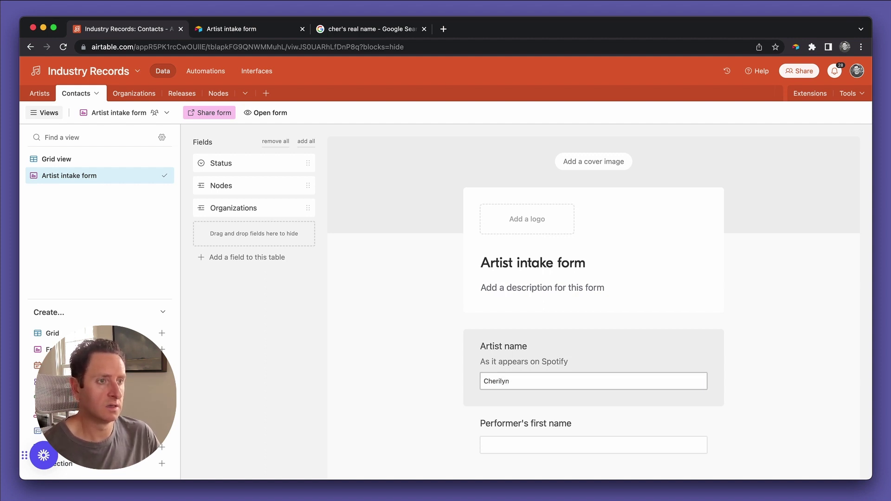
scroll(647, 323, "down", 4)
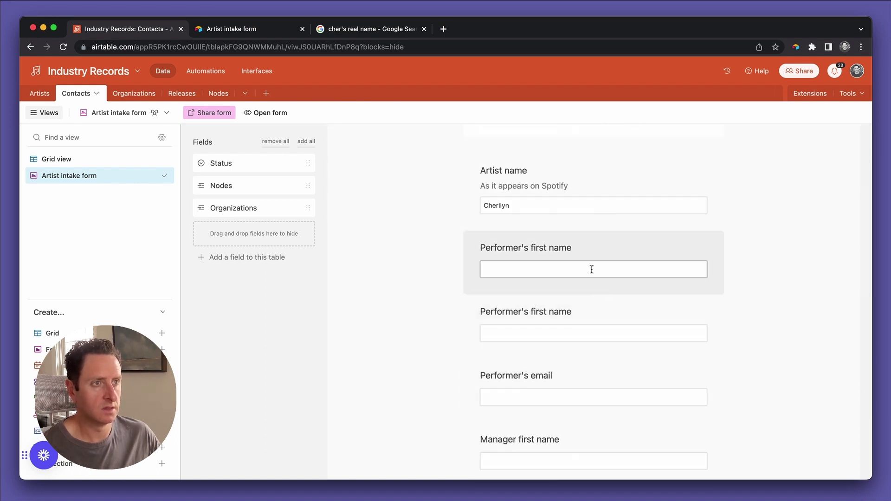
left_click(584, 267)
type("Cherilyn")
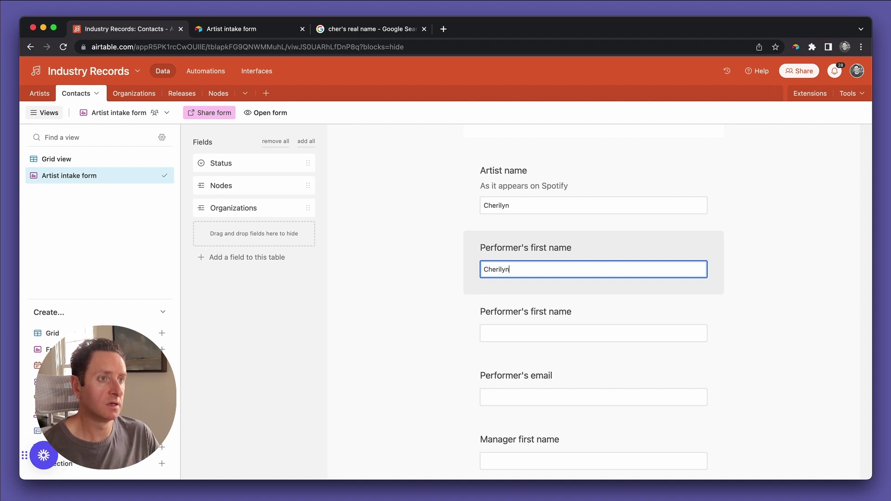
key("Escape")
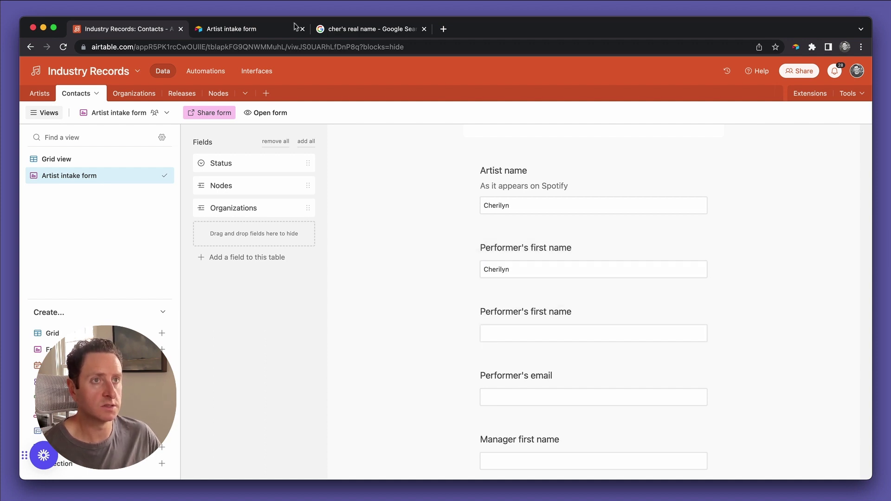
On the shared form, enter the performer's real first name, surname checked against search results, and email.
left_click(263, 34)
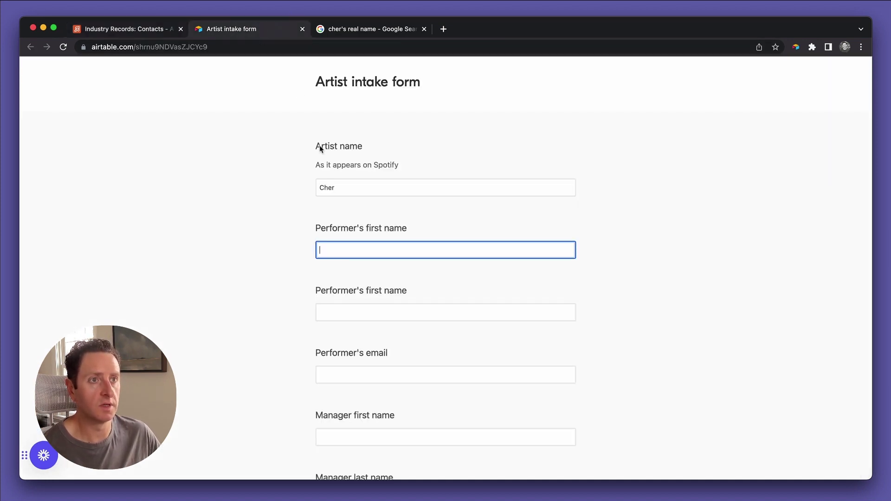
left_click(339, 187)
left_click(333, 250)
type("Cherilyn")
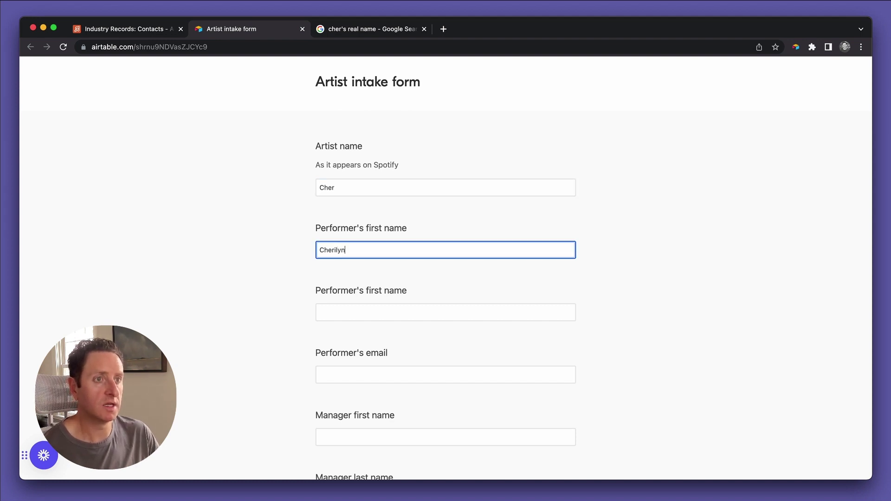
left_click(325, 313)
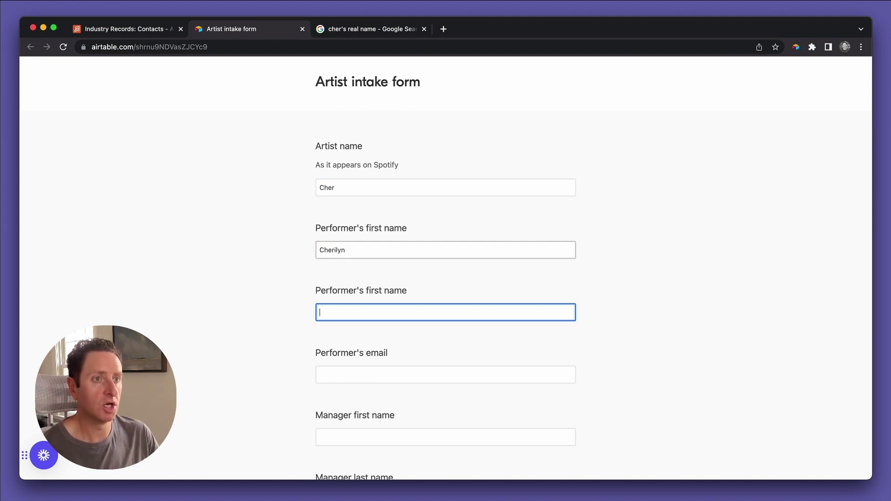
type("Sharkisian")
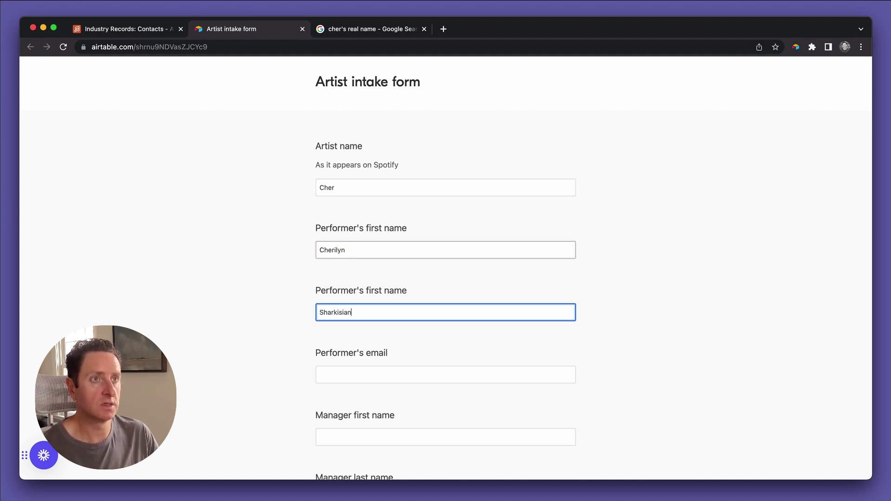
key("ctrl+Tab")
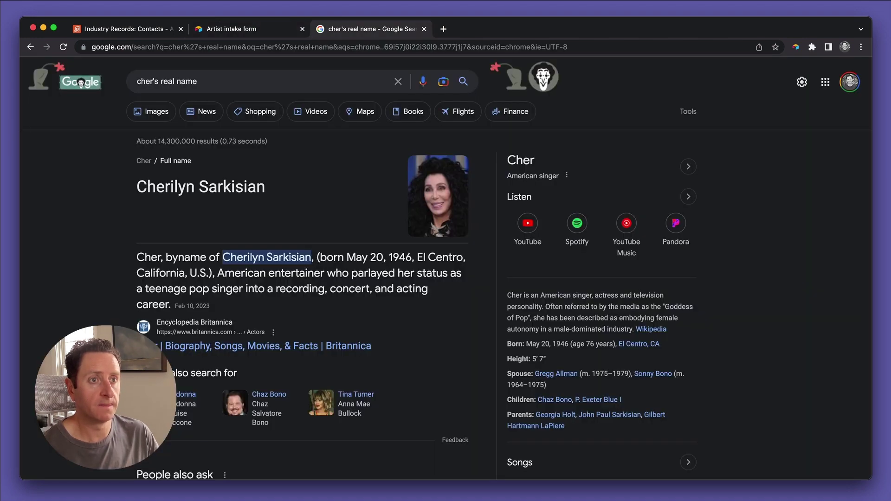
key("ctrl+shift+Tab")
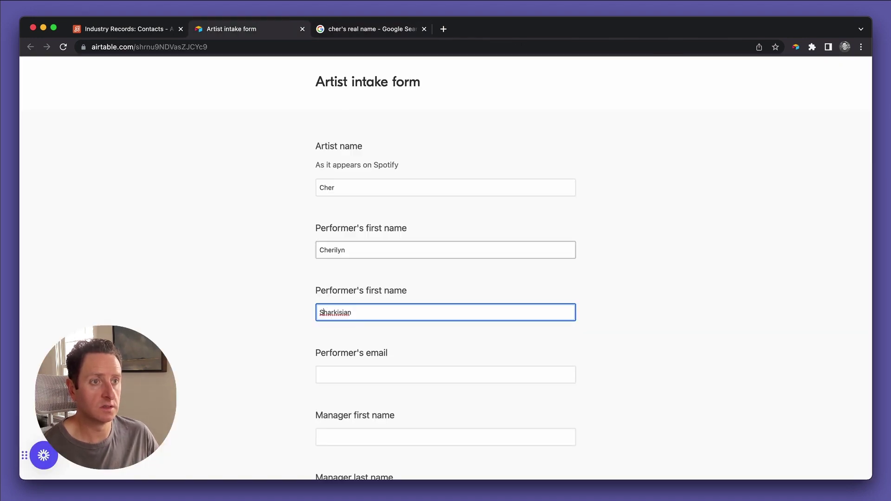
left_click(327, 312)
key("BackSpace")
key("Tab")
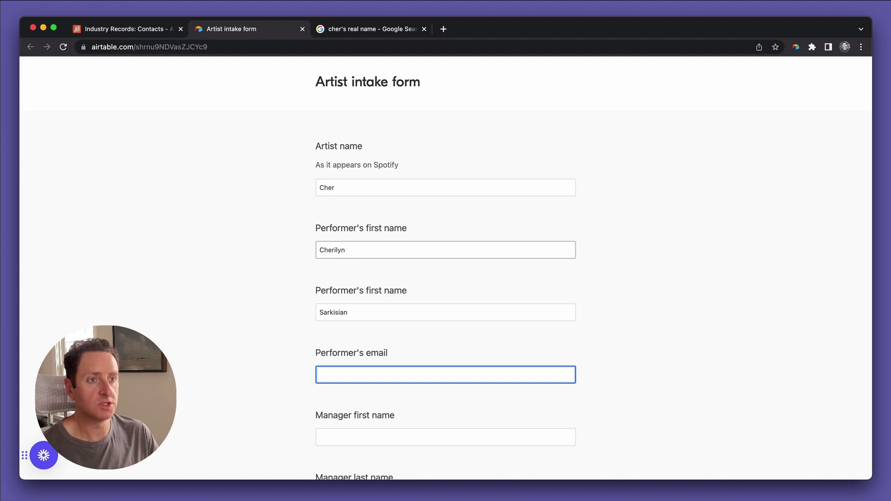
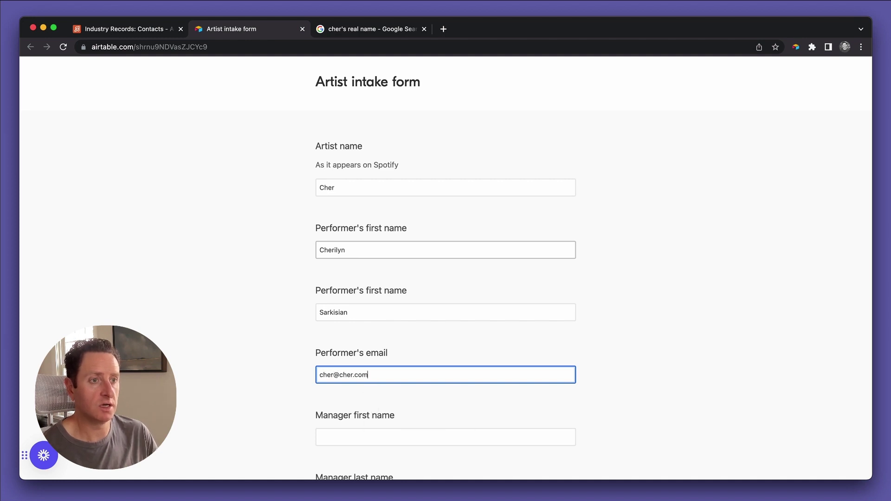
Fill in the manager's first name, last name and email address.
scroll(355, 279, "down", 1)
scroll(355, 279, "down", 3)
left_click(368, 307)
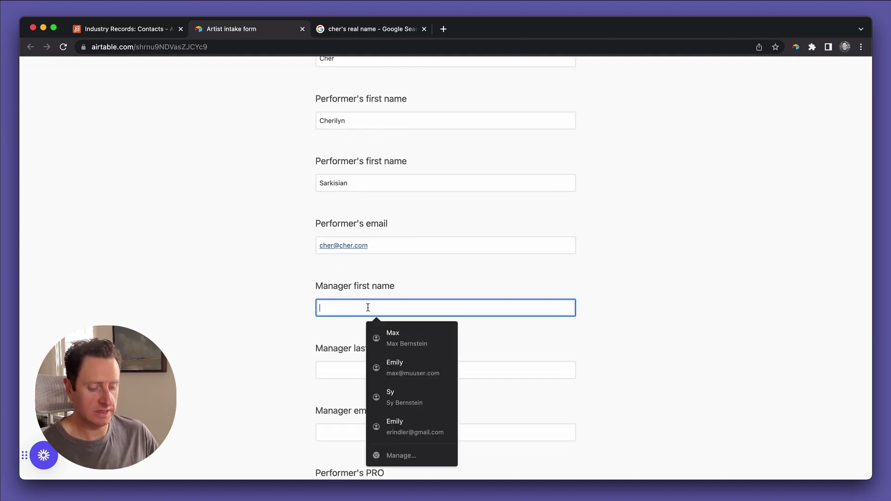
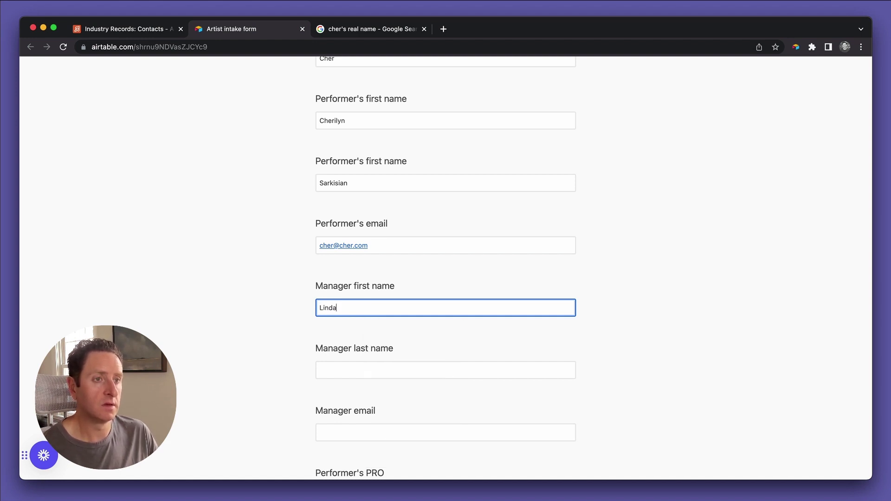
left_click(325, 370)
left_click(325, 433)
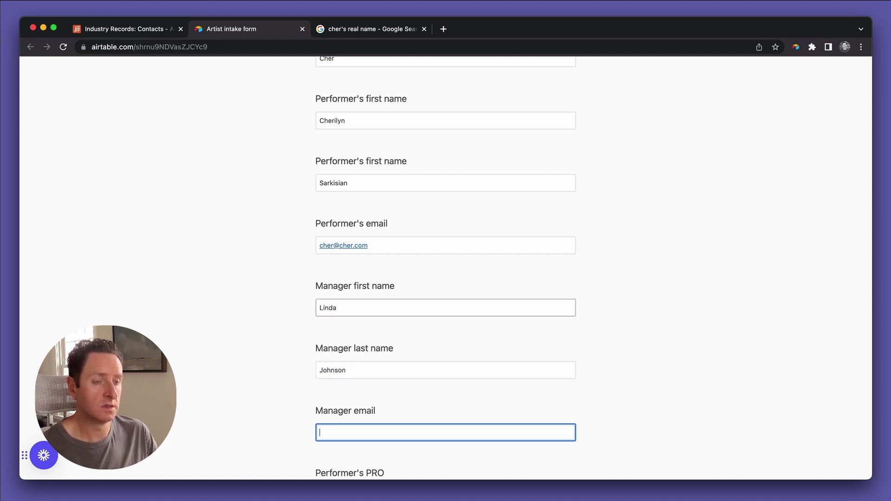
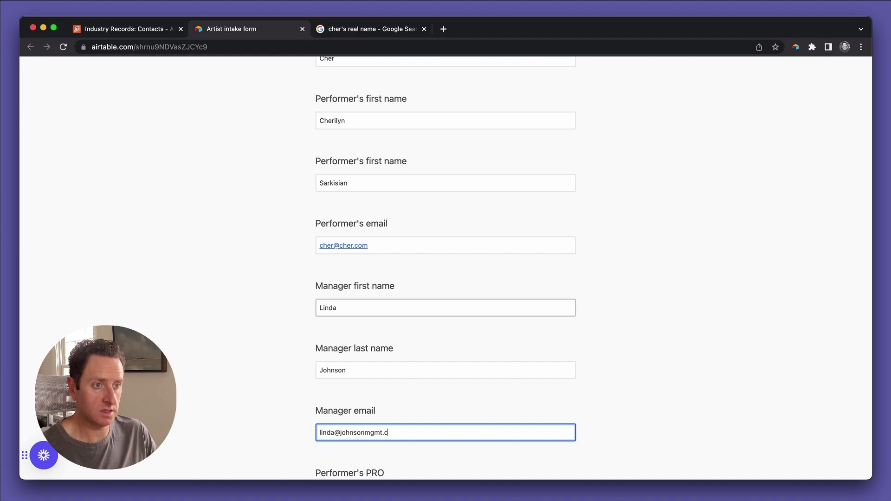
Enter BMI as the PRO, add the writer IPI number, and submit the form.
key("Tab")
scroll(380, 320, "down", 1)
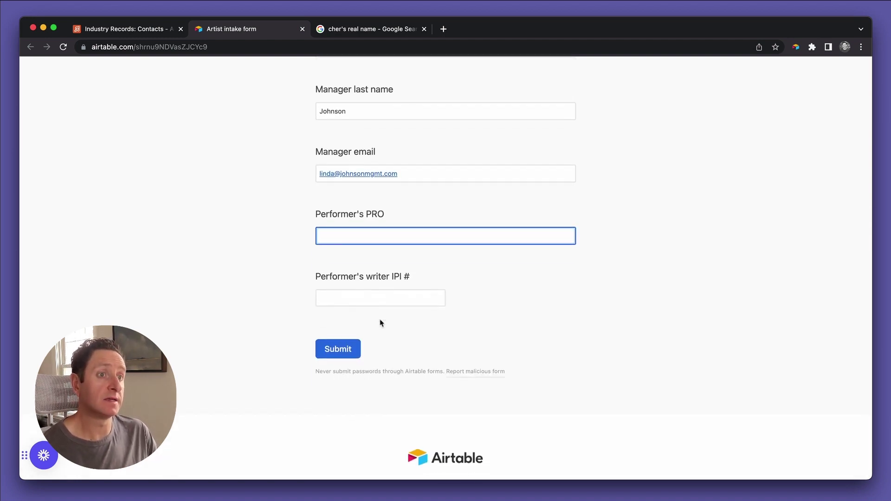
key("Tab")
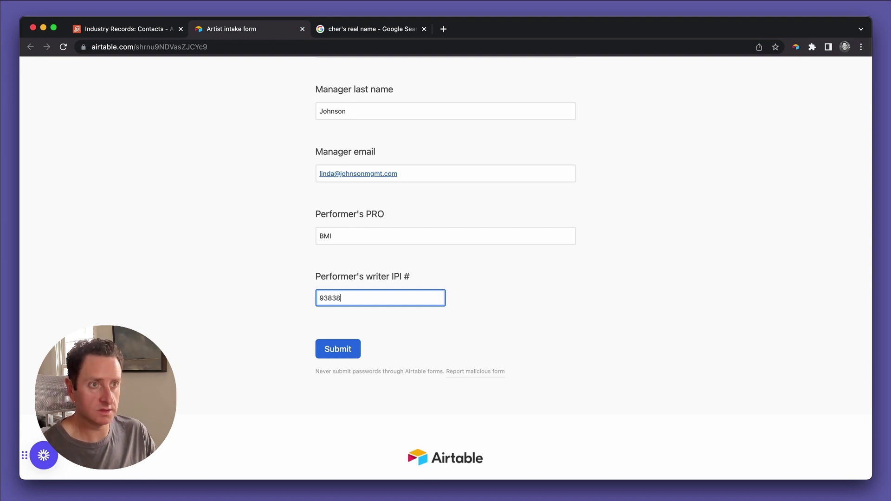
left_click(335, 356)
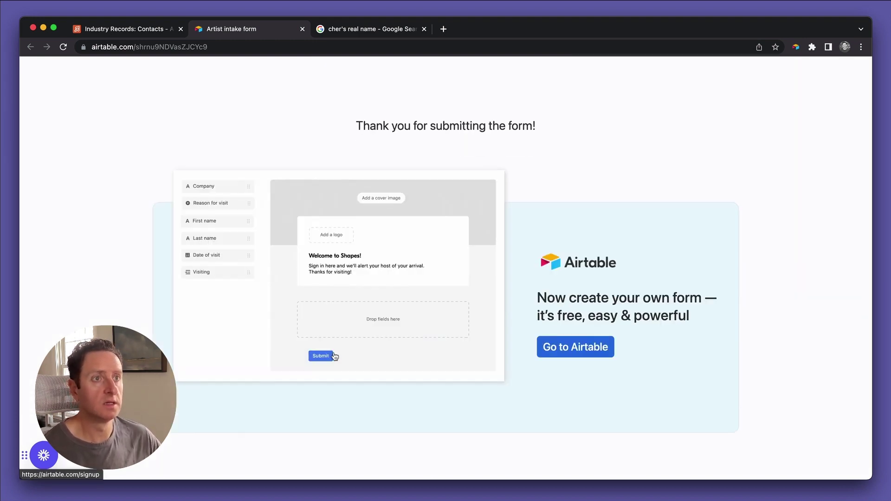
Back in the Contacts grid, scroll across the sixth contact and select both Artist name entries to review.
left_click(119, 34)
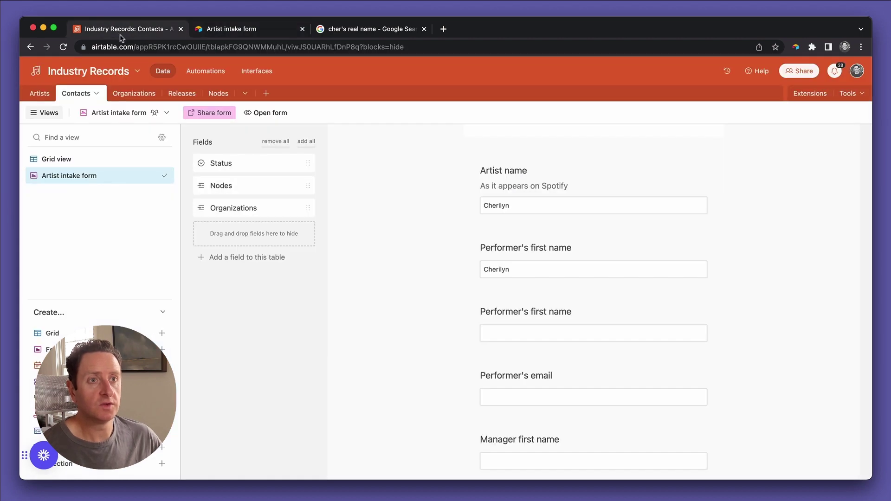
left_click(51, 160)
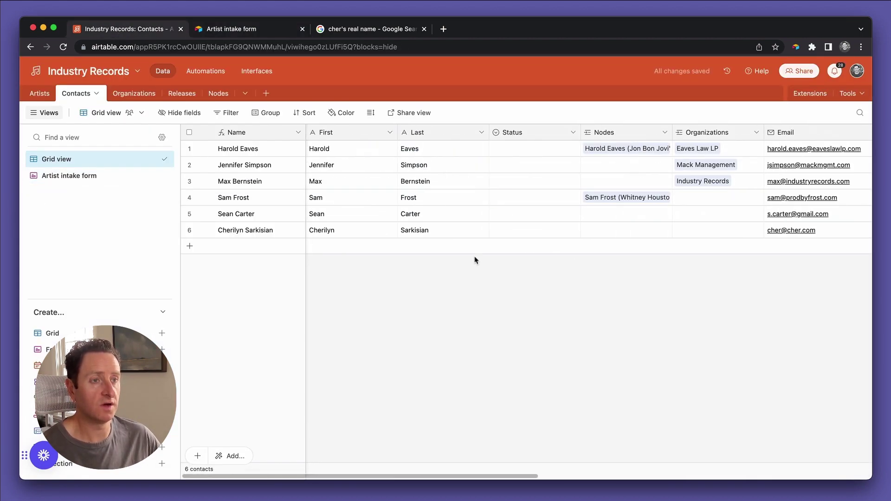
scroll(548, 217, "right", 2)
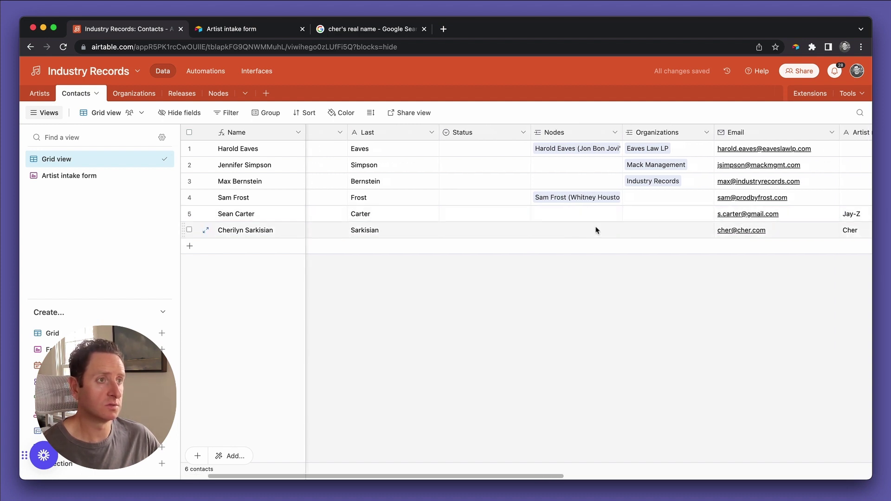
scroll(561, 217, "right", 10)
scroll(561, 216, "right", 10)
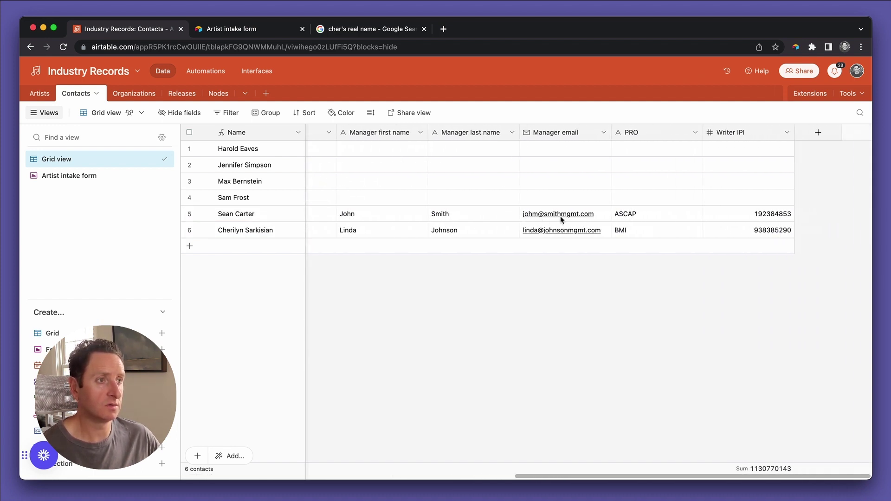
scroll(562, 218, "left", 6)
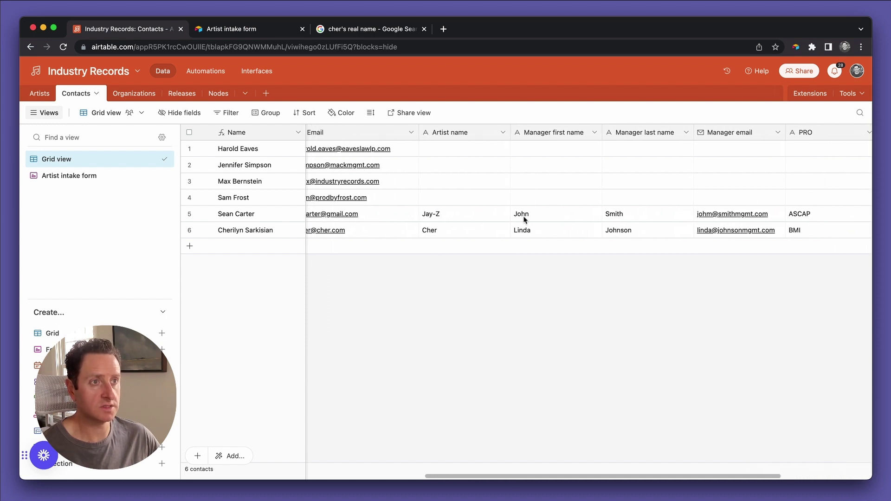
left_click_drag(458, 219, 458, 237)
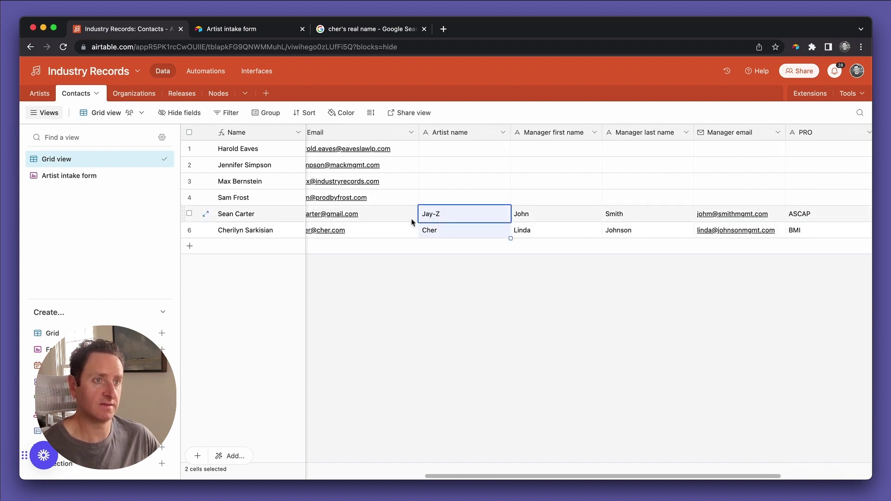
scroll(413, 222, "left", 15)
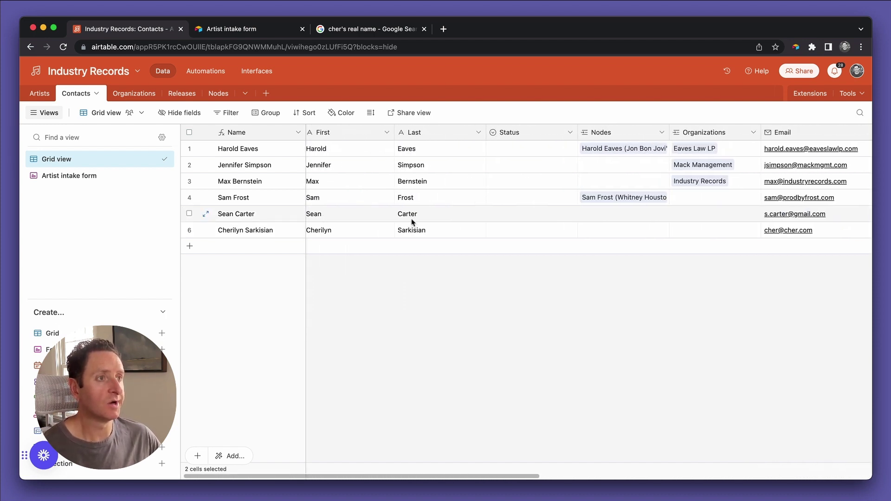
scroll(411, 222, "right", 7)
scroll(412, 221, "left", 7)
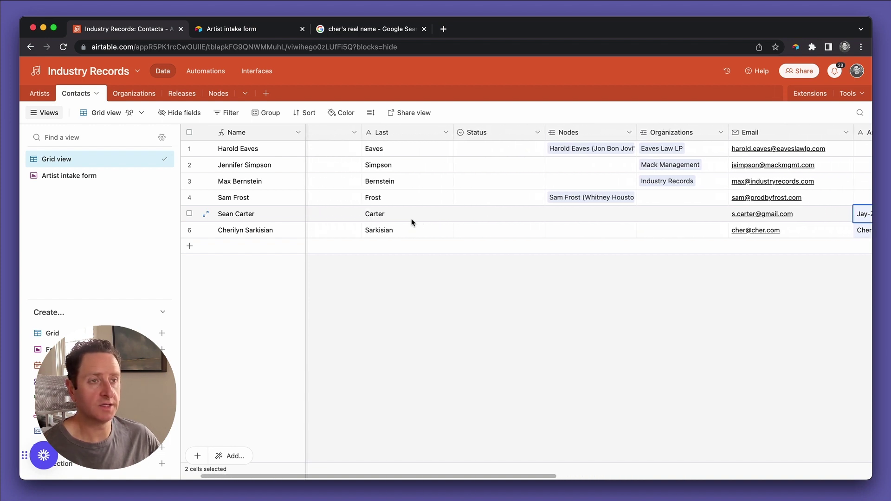
Create a new automation in the base and start adding its trigger.
left_click(205, 72)
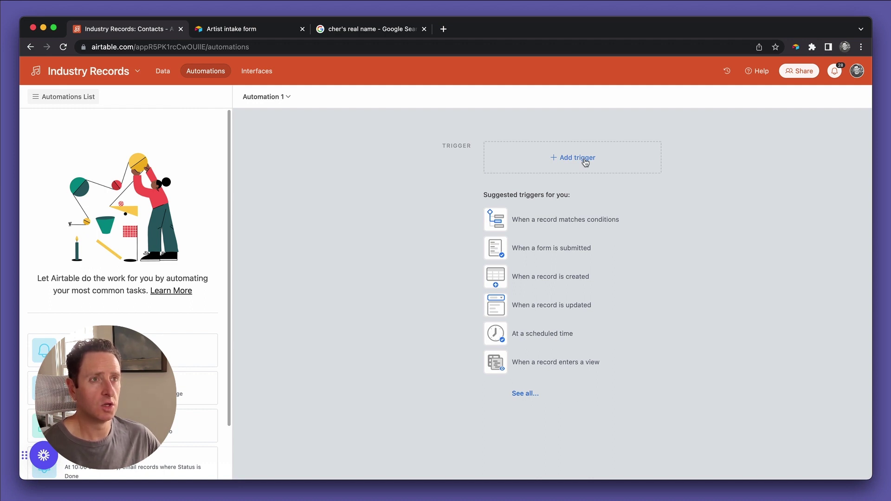
left_click(585, 163)
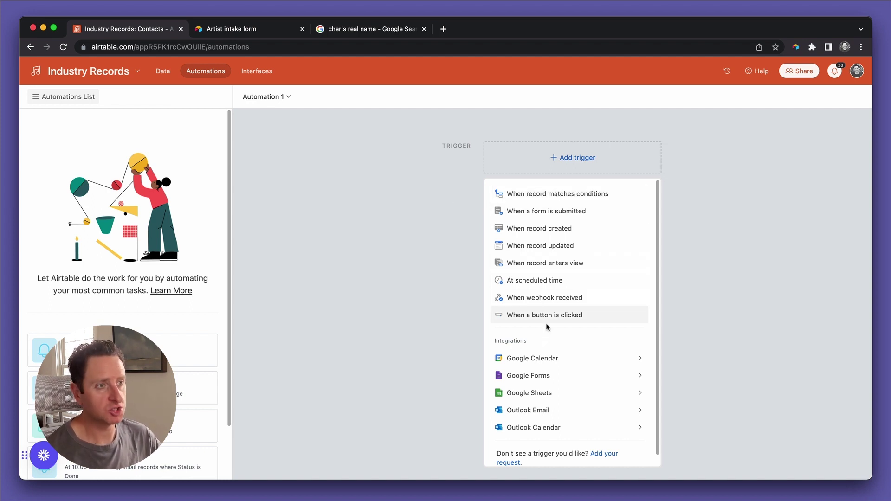
Use a 'When record matches conditions' trigger and rename the automation 'When artist intake is submitted'.
left_click(567, 195)
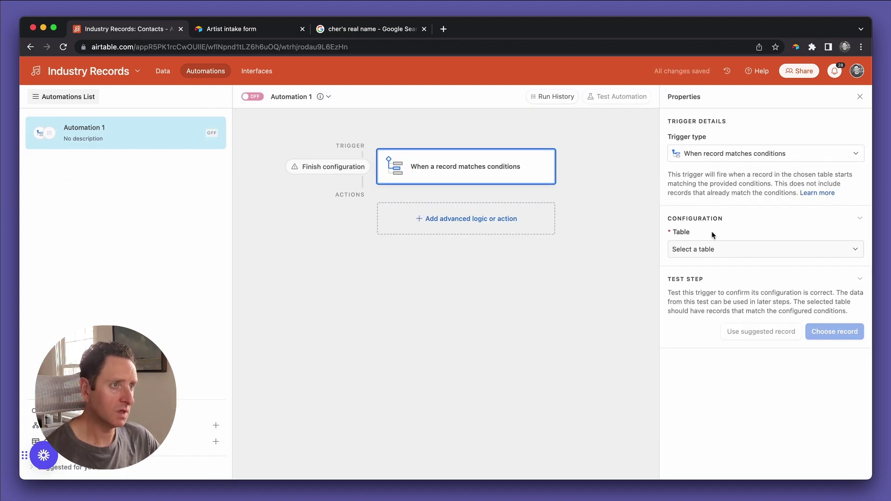
left_click(302, 103)
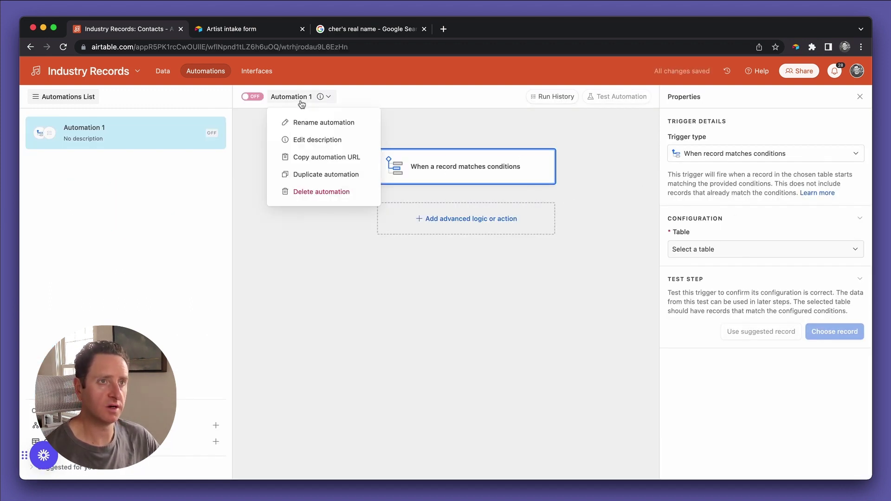
left_click(305, 122)
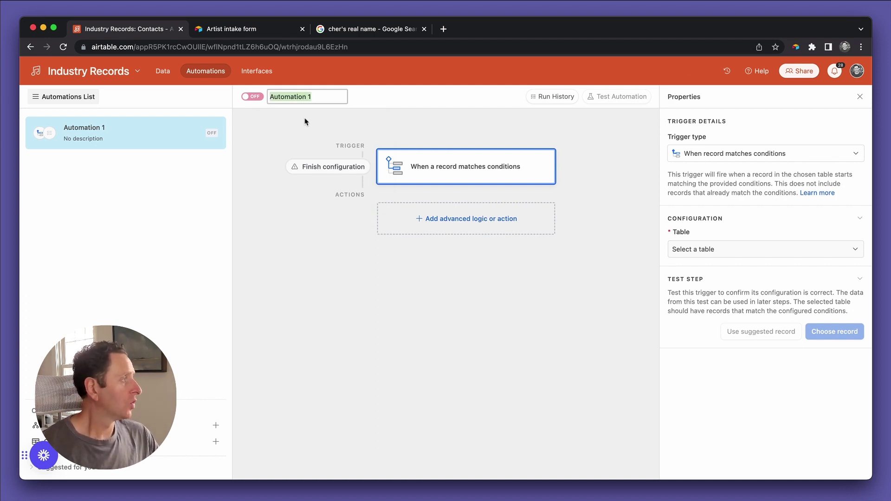
type("Create")
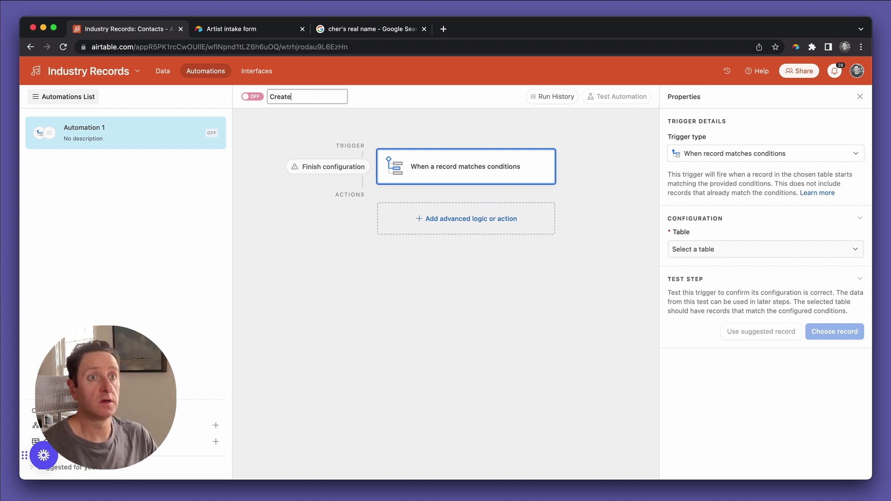
key("BackSpace")
key("BackSpace")
key("BackSpace")
key("BackSpace")
key("BackSpace")
key("BackSpace")
type("Assign ")
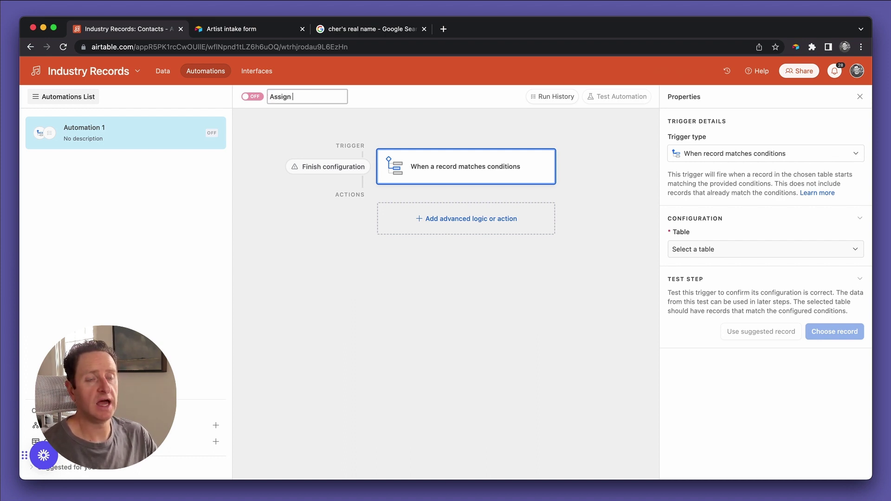
type("performer")
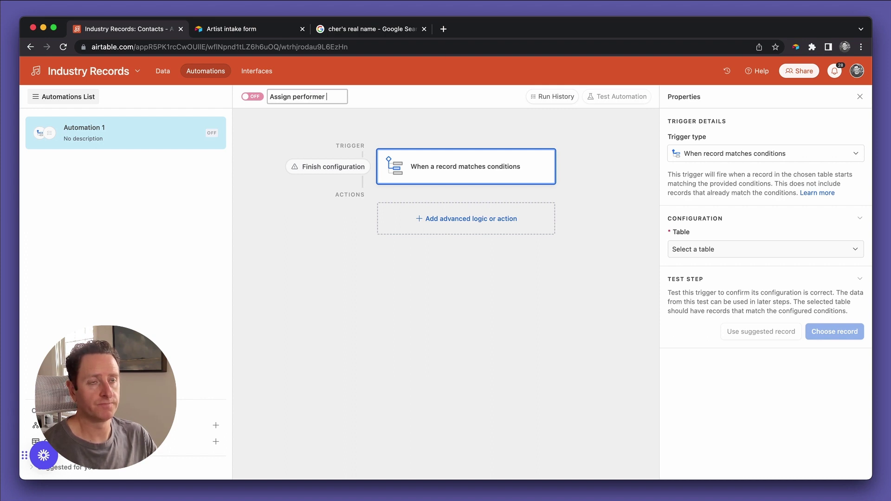
key("BackSpace")
key("BackSpace")
key("BackSpace")
key("BackSpace")
key("BackSpace")
key("BackSpace")
key("BackSpace")
key("BackSpace")
key("BackSpace")
key("BackSpace")
key("BackSpace")
key("BackSpace")
key("BackSpace")
key("BackSpace")
key("BackSpace")
key("BackSpace")
type("When ")
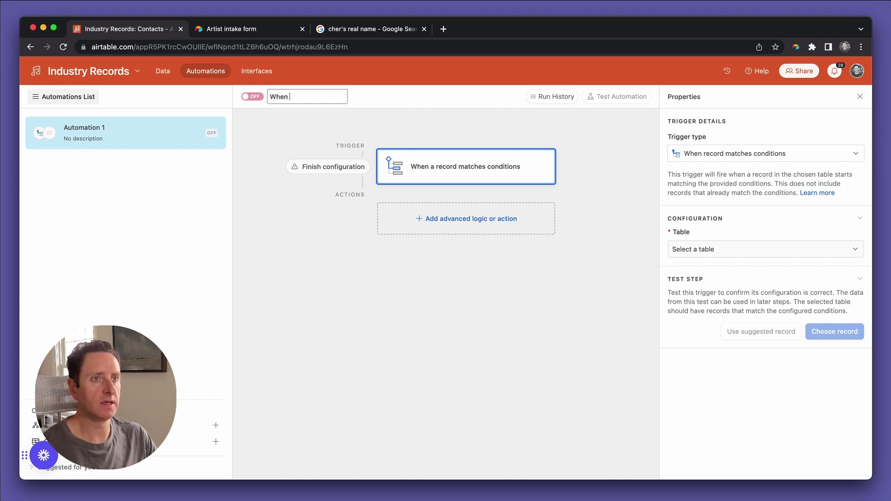
type("artist ")
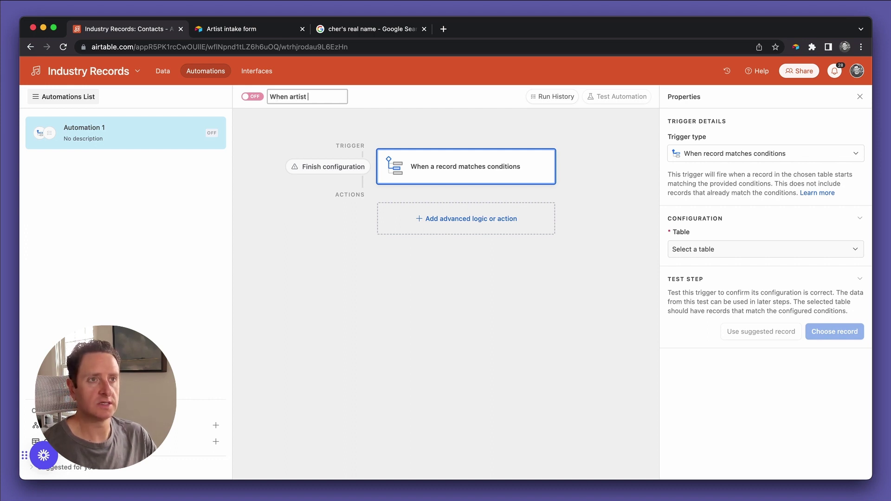
type("intake is submitted")
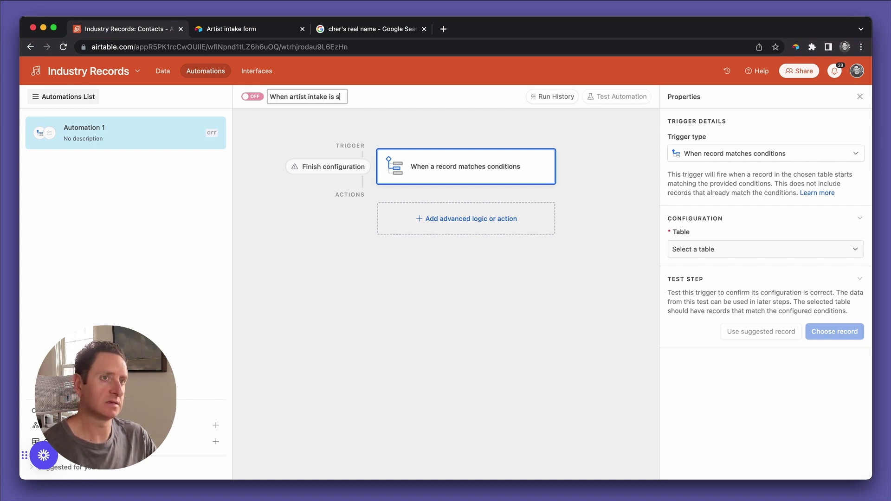
Save the name and trigger on Contacts records where Artist name is not empty.
left_click(695, 253)
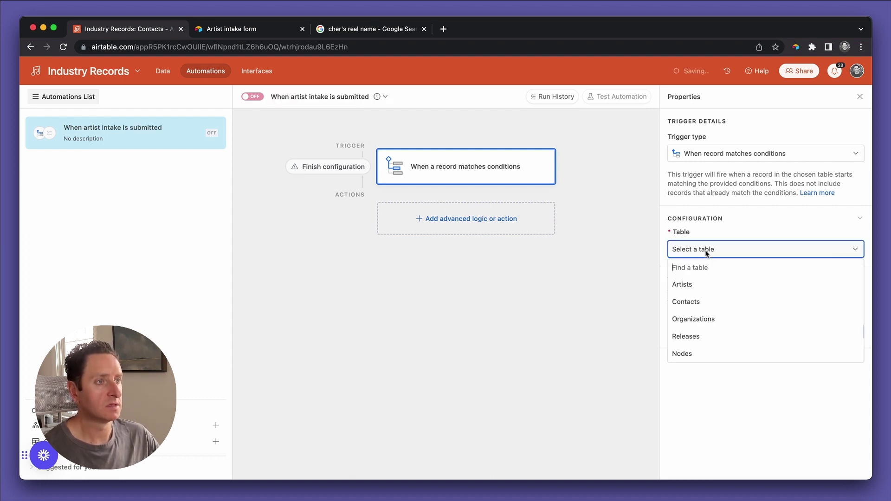
left_click(708, 301)
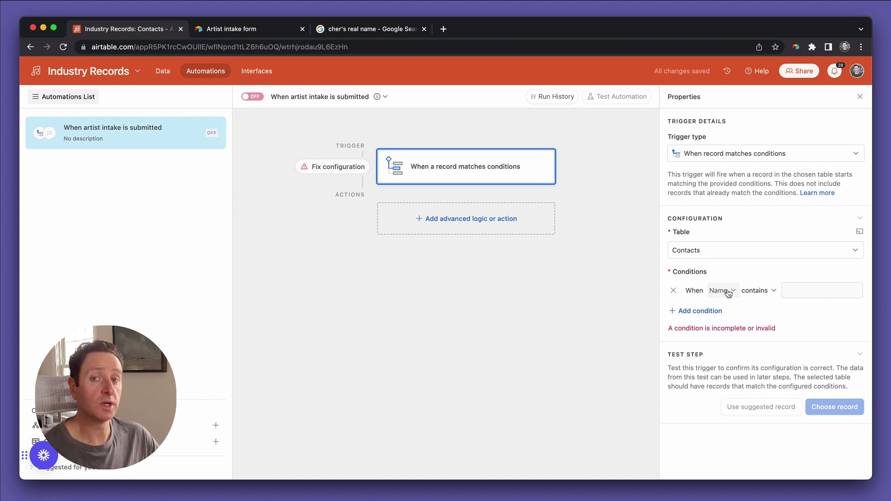
left_click(729, 293)
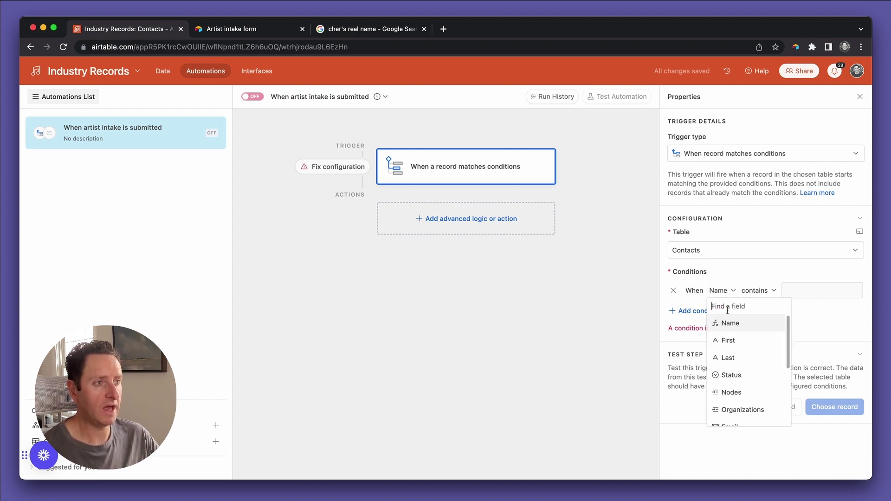
scroll(740, 368, "down", 3)
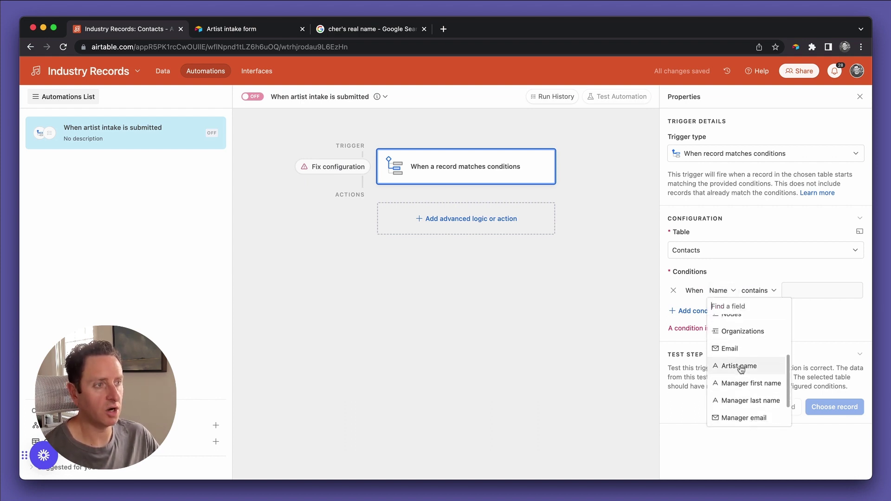
left_click(740, 371)
left_click(775, 290)
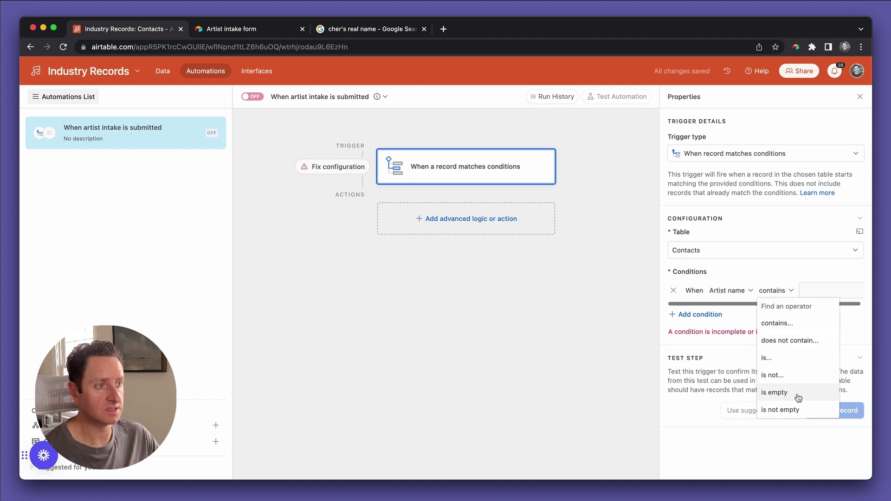
left_click(792, 409)
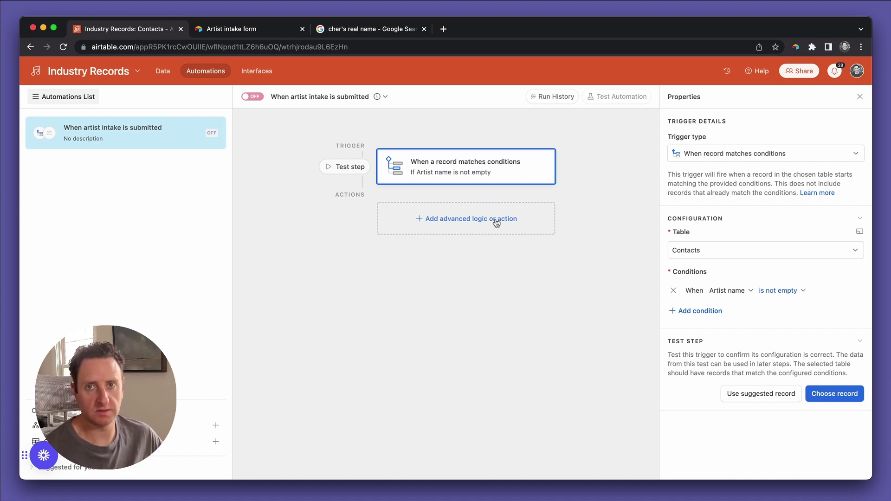
Add a Find records action that searches the Artists table by condition.
left_click(496, 224)
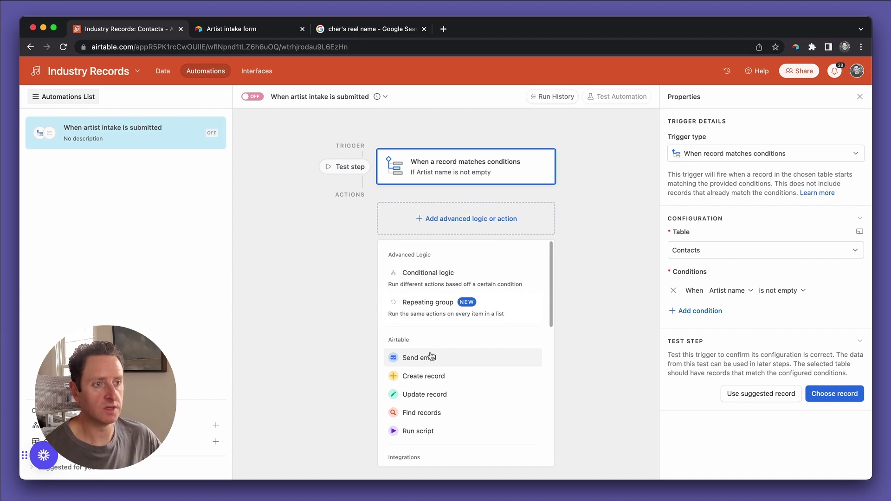
left_click(435, 413)
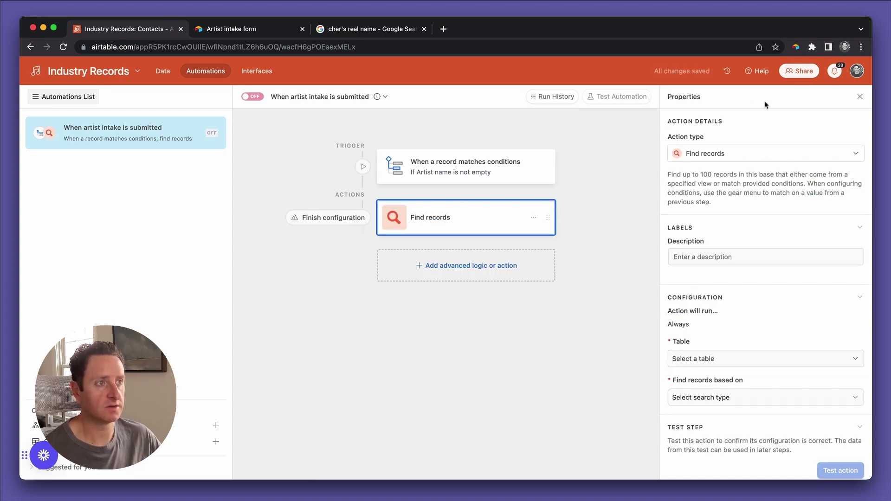
left_click(734, 364)
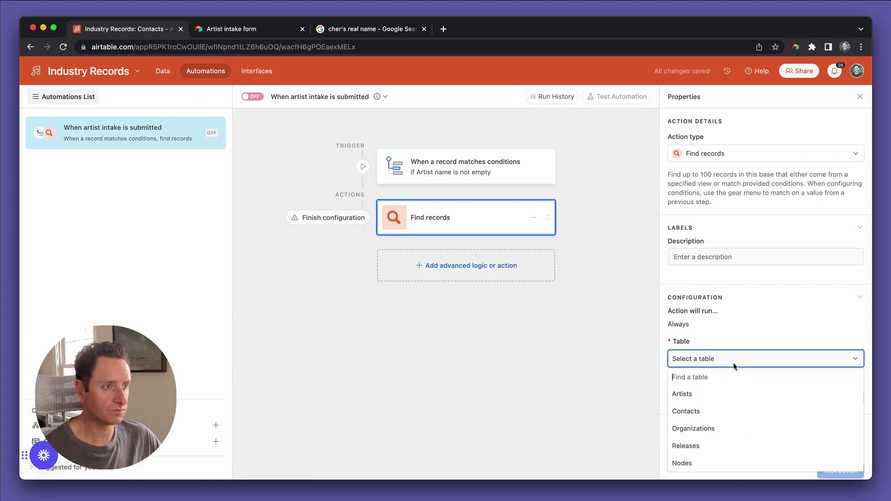
left_click(698, 396)
left_click(698, 397)
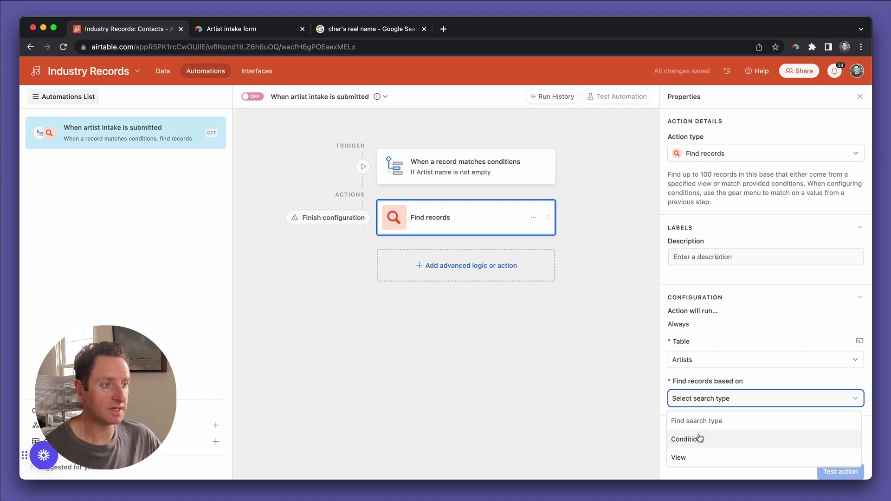
left_click(701, 438)
Set the search condition to Name is the trigger's Artist name, as dynamic data.
scroll(700, 439, "down", 3)
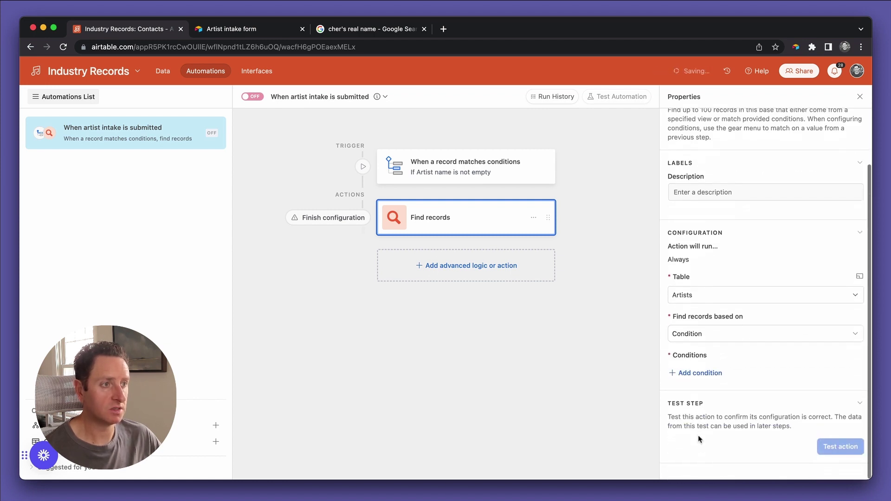
left_click(694, 373)
left_click(721, 374)
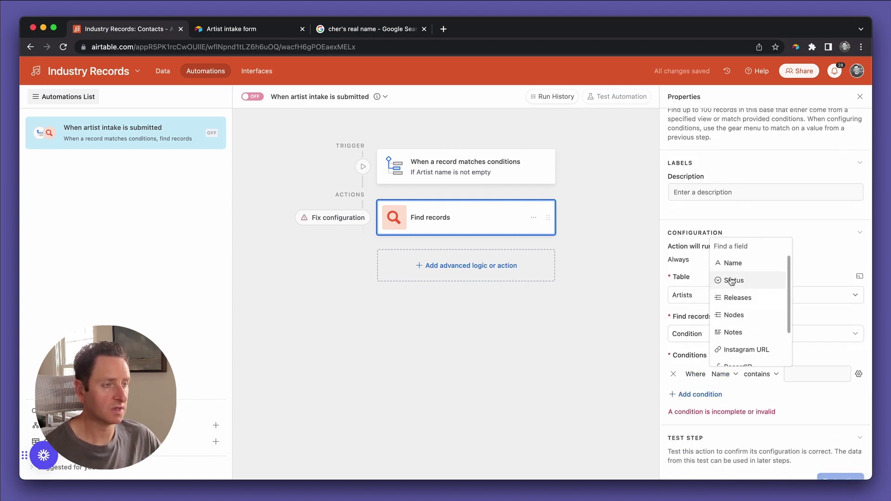
scroll(734, 278, "down", 1)
left_click(759, 375)
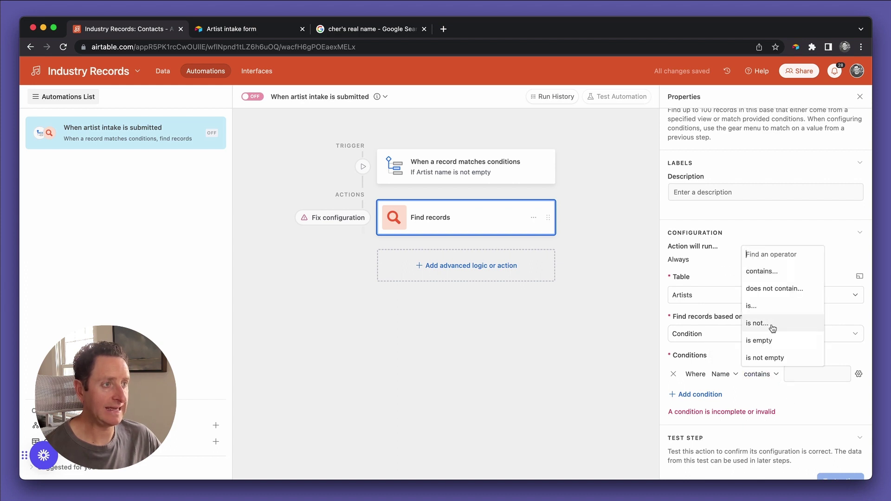
left_click(768, 306)
left_click(858, 374)
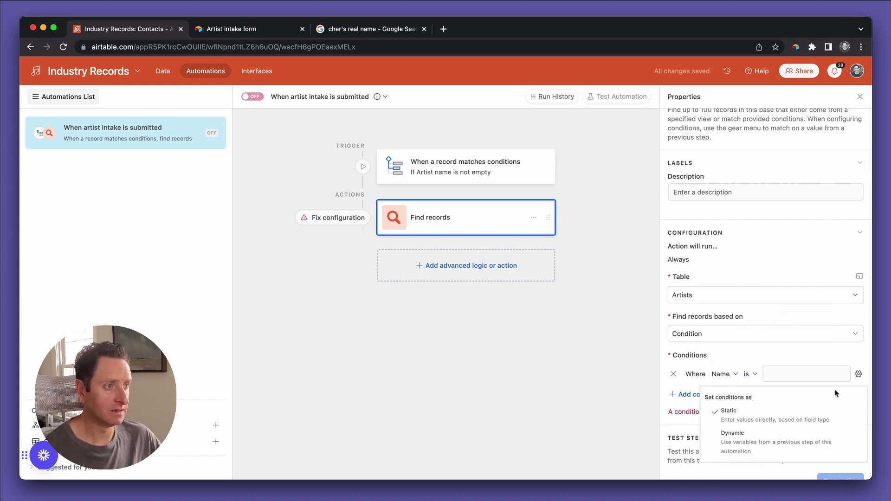
left_click(797, 434)
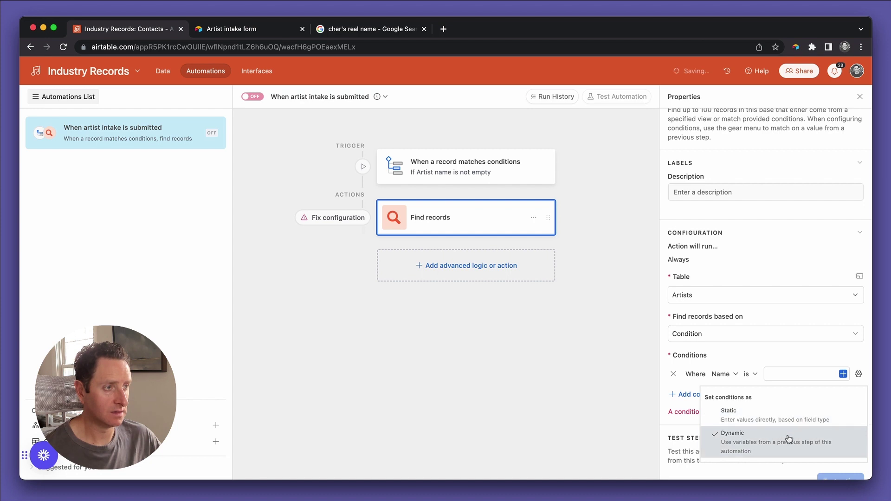
left_click(842, 374)
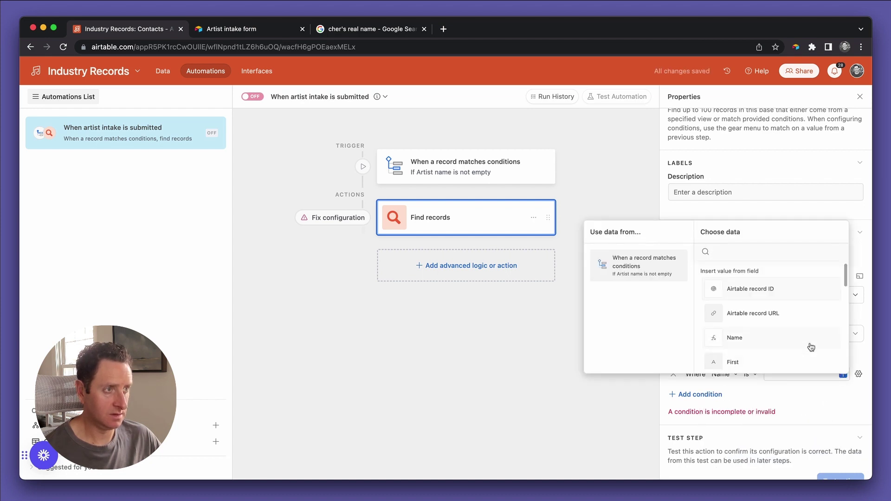
scroll(803, 334, "down", 10)
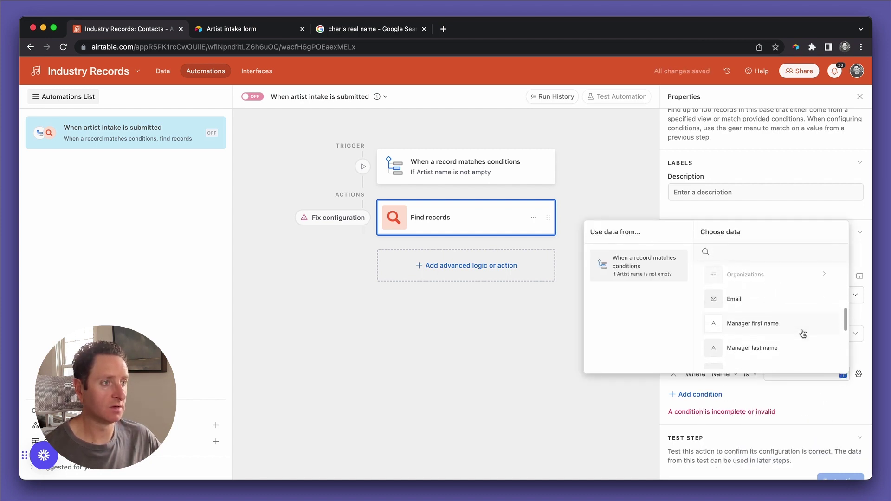
scroll(803, 333, "down", 3)
left_click(801, 332)
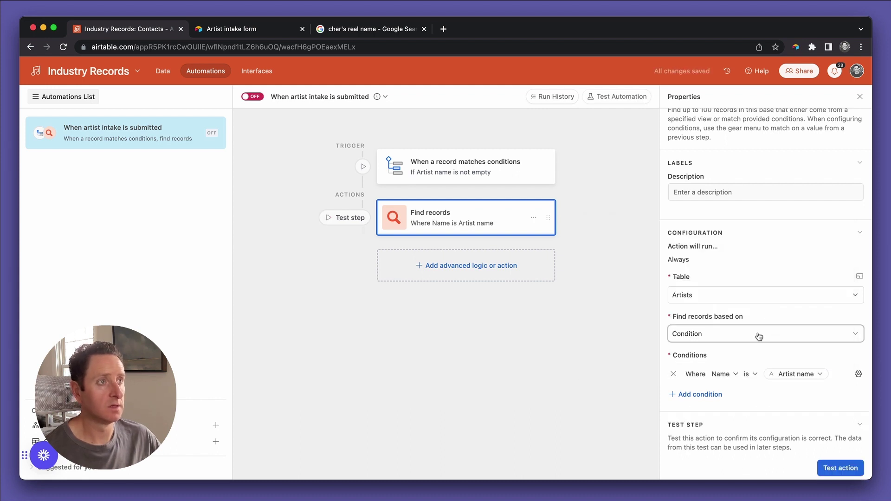
Test the trigger using the first matching sample contact record.
left_click(517, 166)
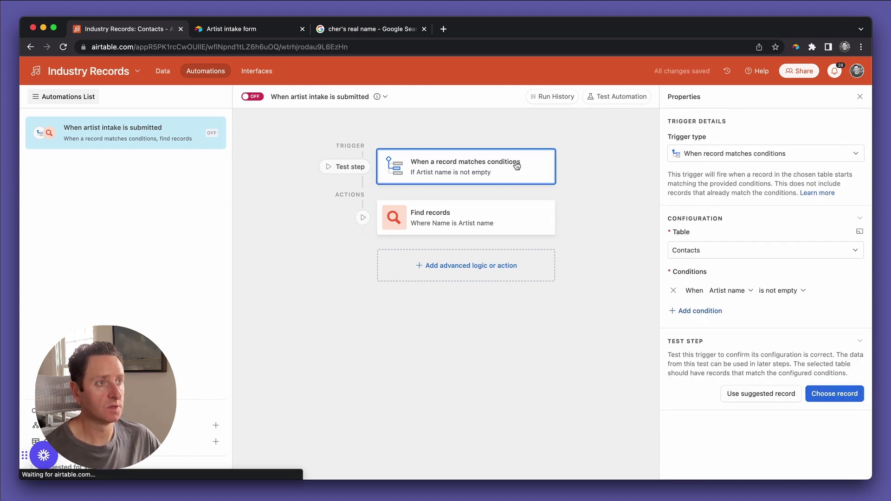
left_click(835, 390)
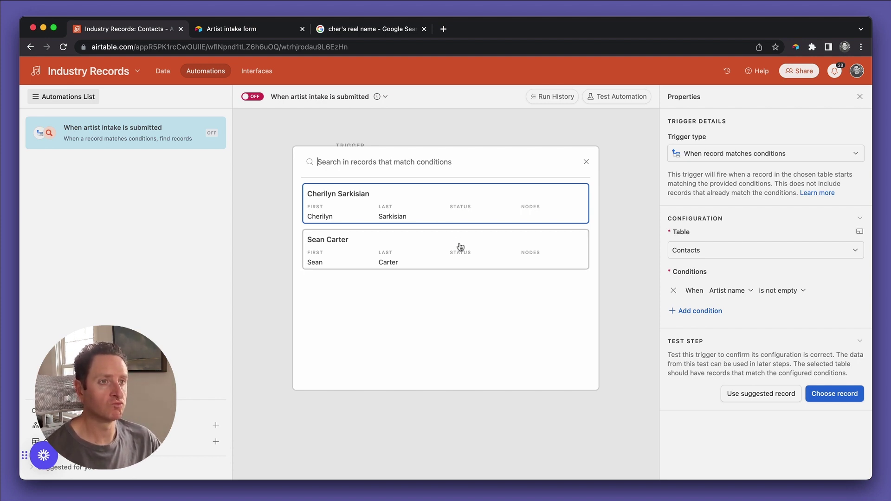
left_click(457, 208)
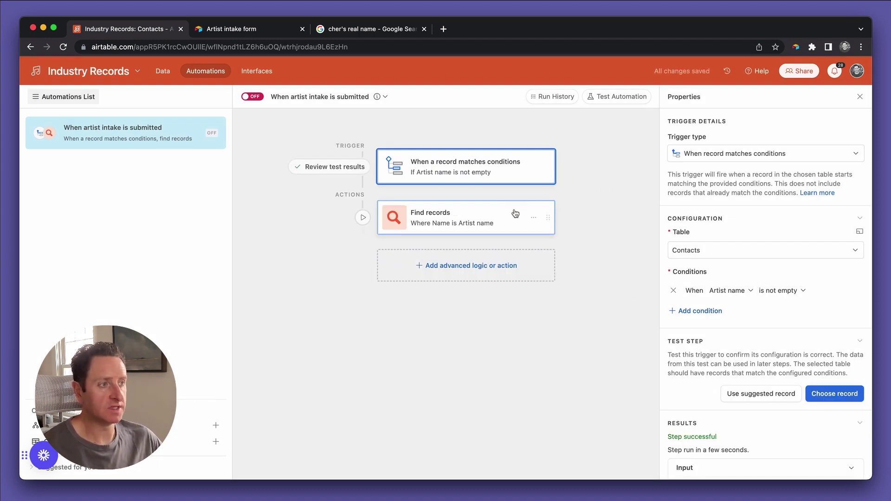
scroll(746, 336, "down", 5)
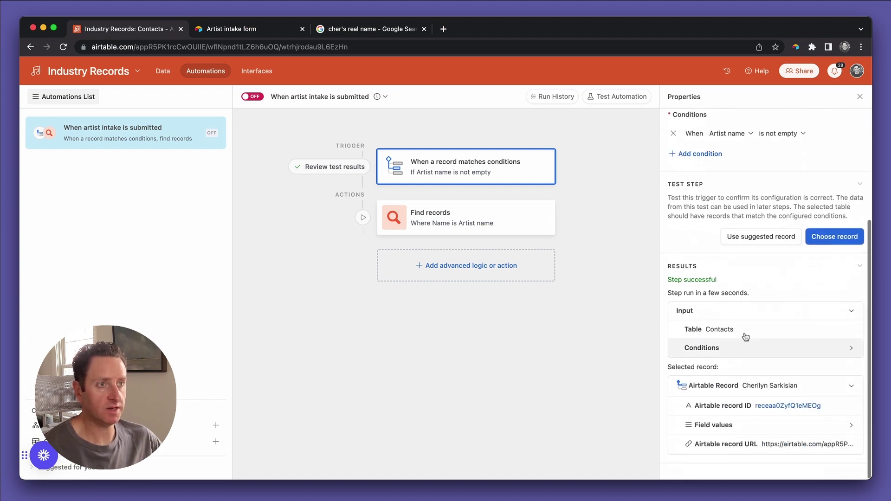
Test the Find records step, which finds 0 matching artists.
left_click(532, 216)
left_click(514, 213)
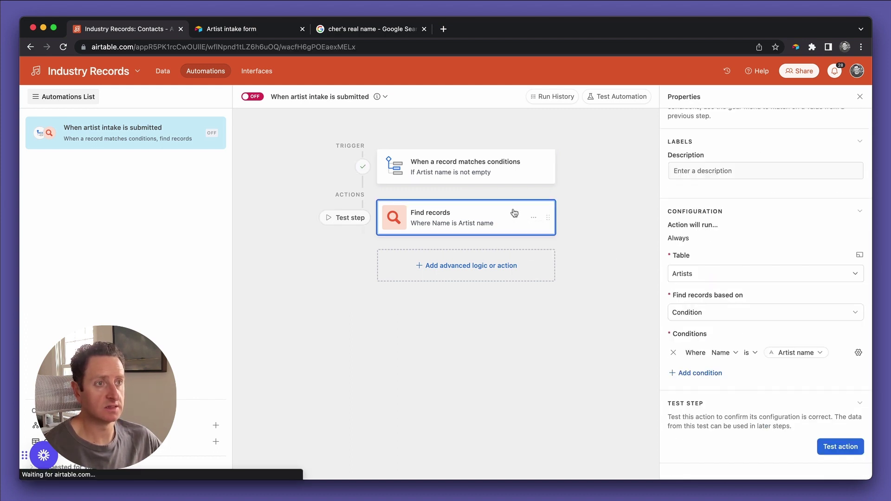
left_click(854, 449)
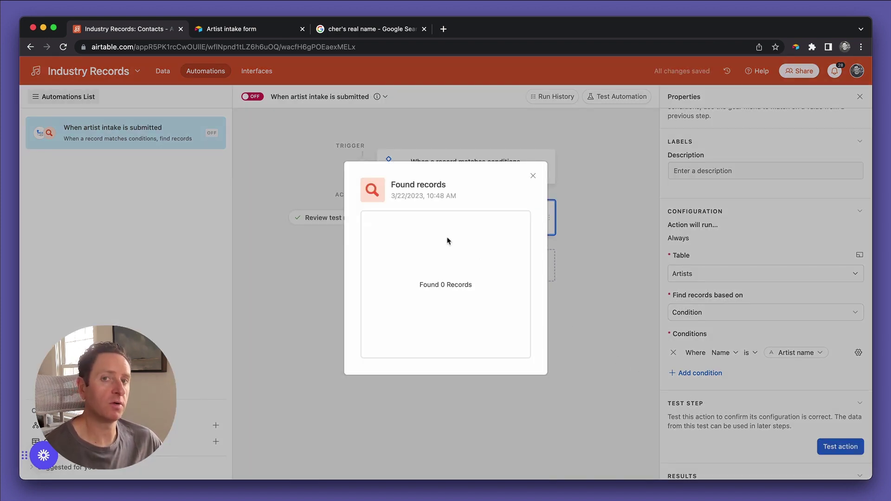
left_click(532, 175)
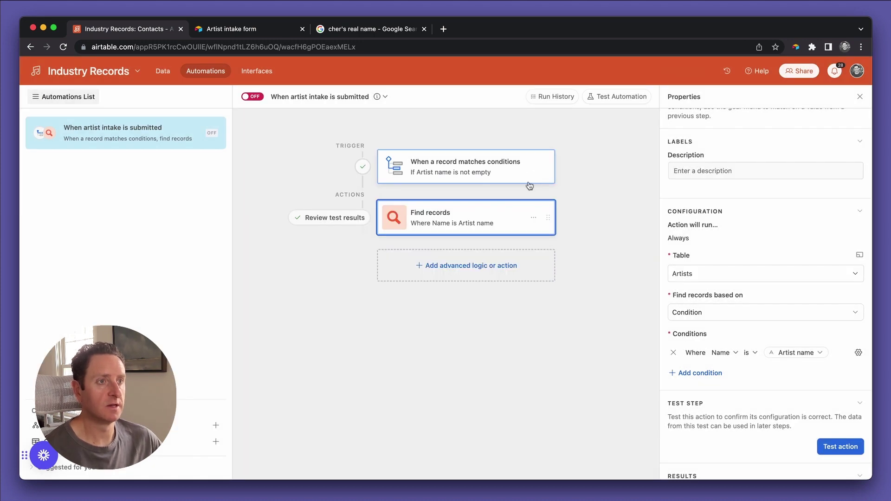
left_click(475, 267)
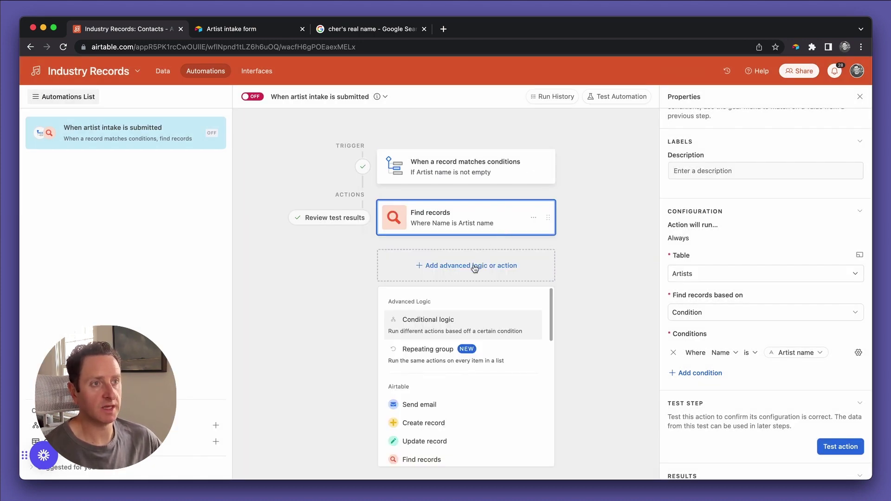
Add conditional logic that runs only when the Find records Records length equals 0.
left_click(461, 328)
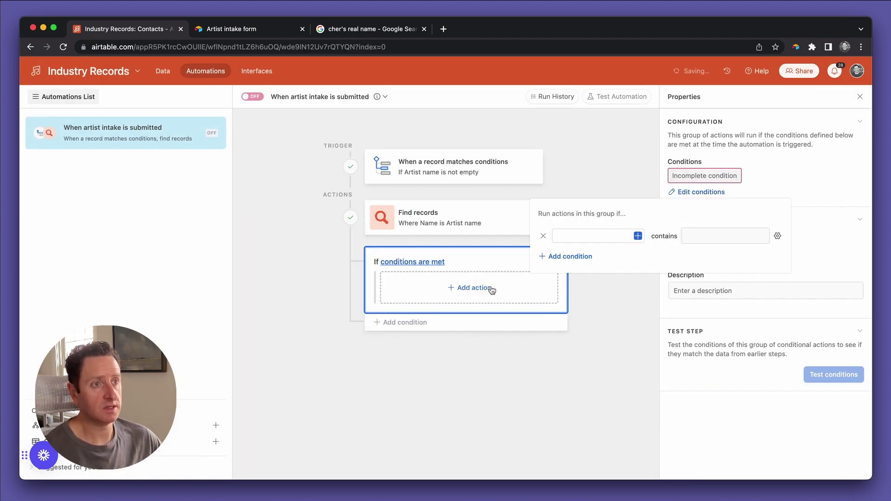
left_click(638, 236)
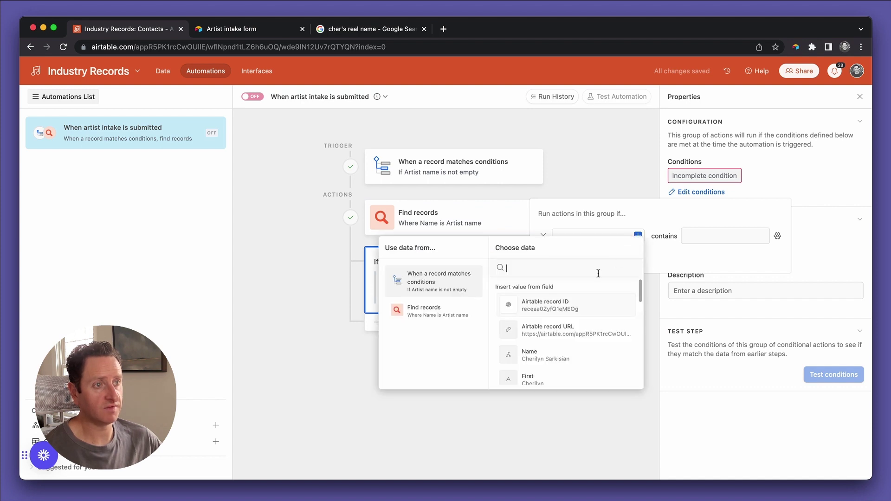
left_click(460, 315)
left_click(532, 351)
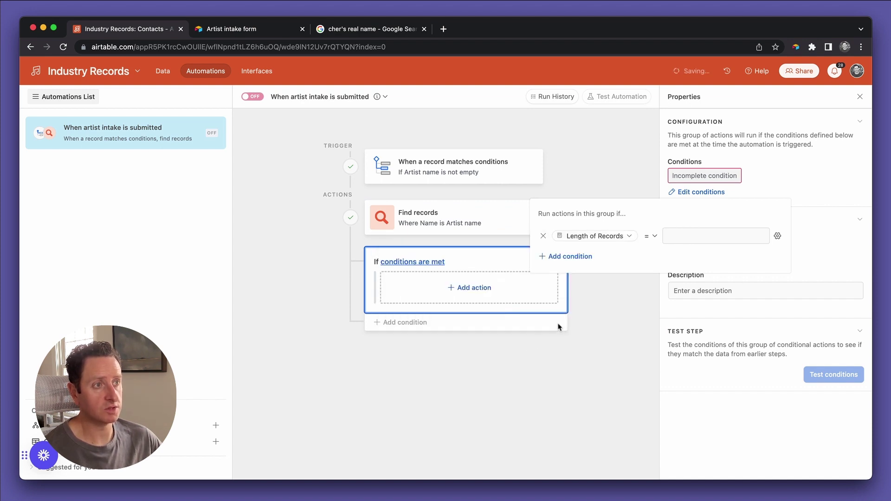
left_click(684, 239)
type("0")
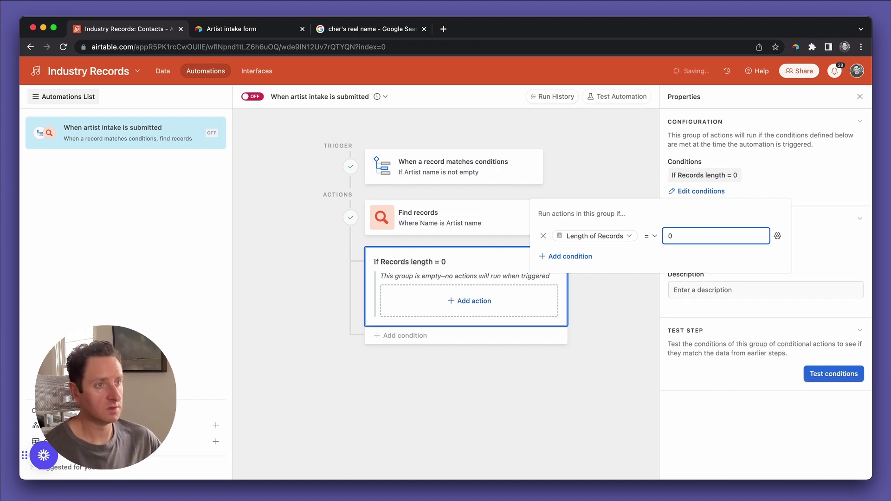
left_click(475, 302)
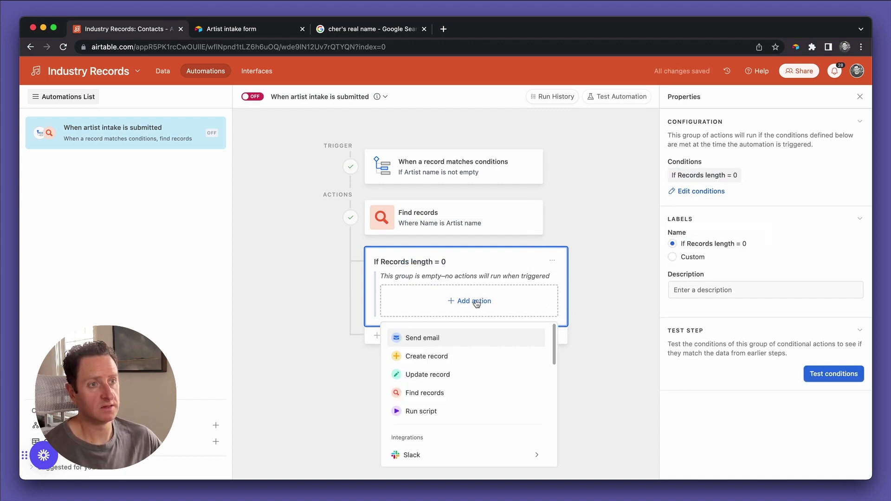
Add a Create record action for Artists with Name set to the trigger's Artist name, run as configured.
left_click(458, 357)
left_click(691, 329)
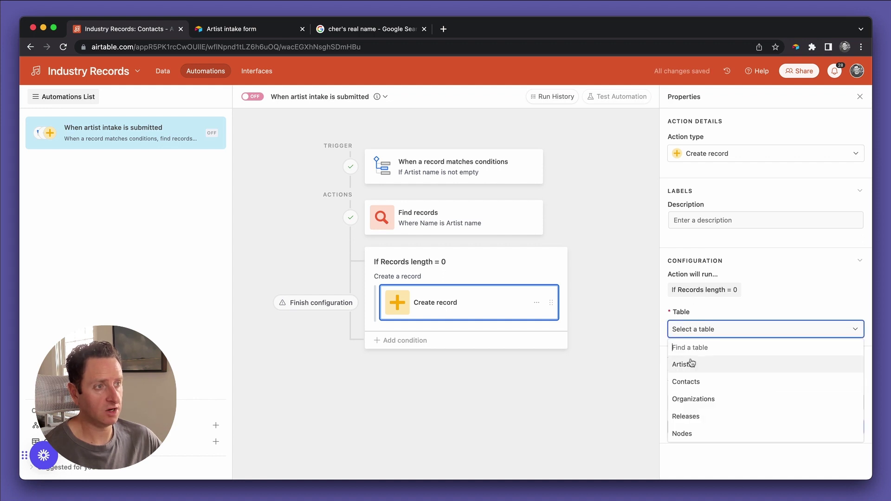
left_click(691, 363)
left_click(712, 366)
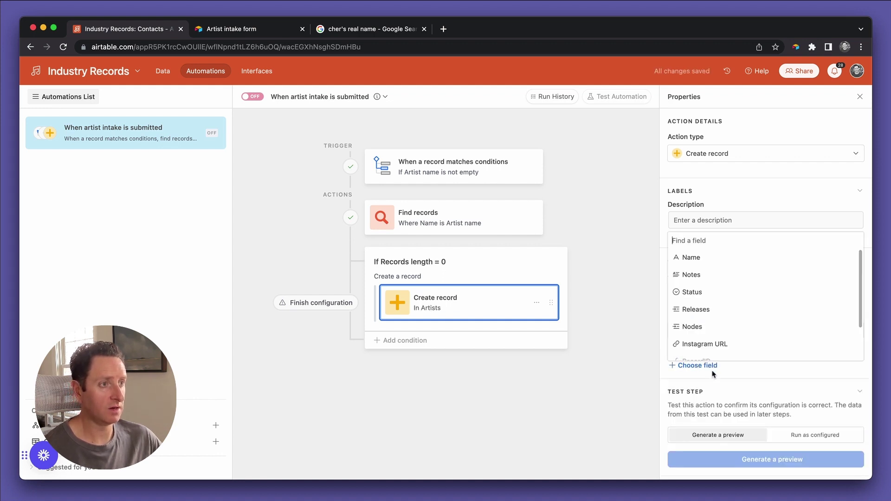
left_click(710, 258)
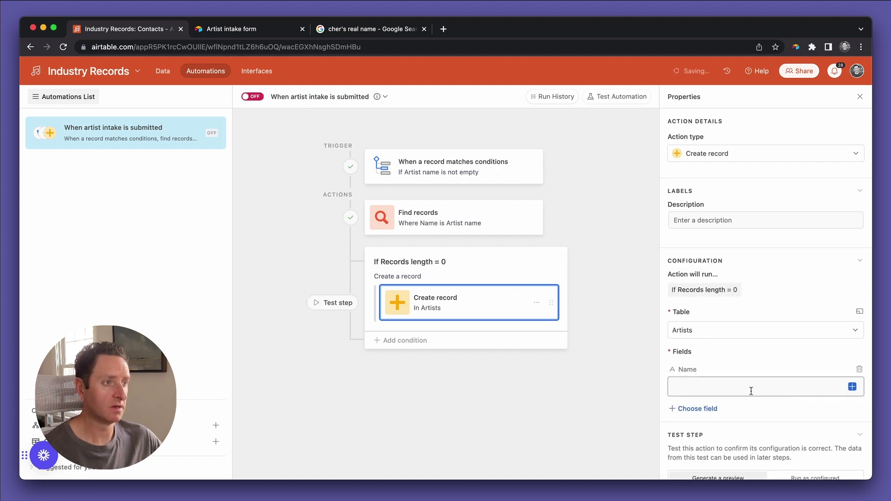
left_click(855, 388)
scroll(801, 334, "down", 5)
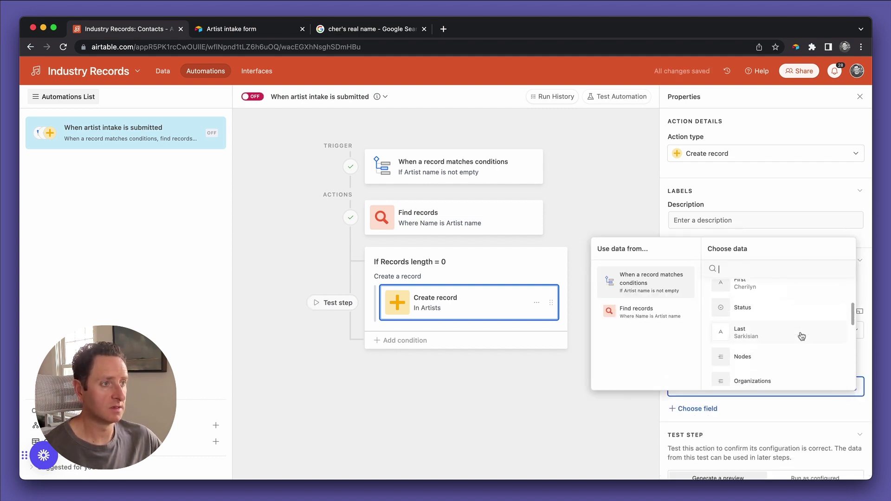
scroll(801, 336, "down", 3)
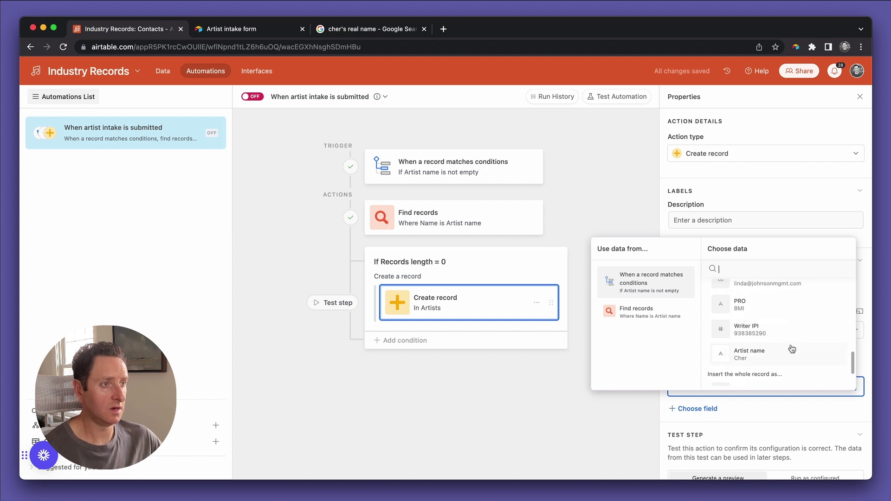
left_click(786, 354)
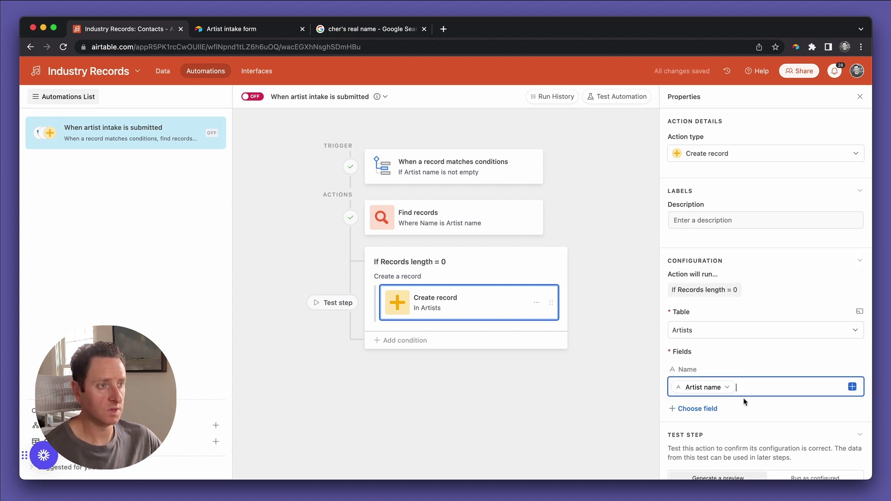
scroll(742, 344, "down", 2)
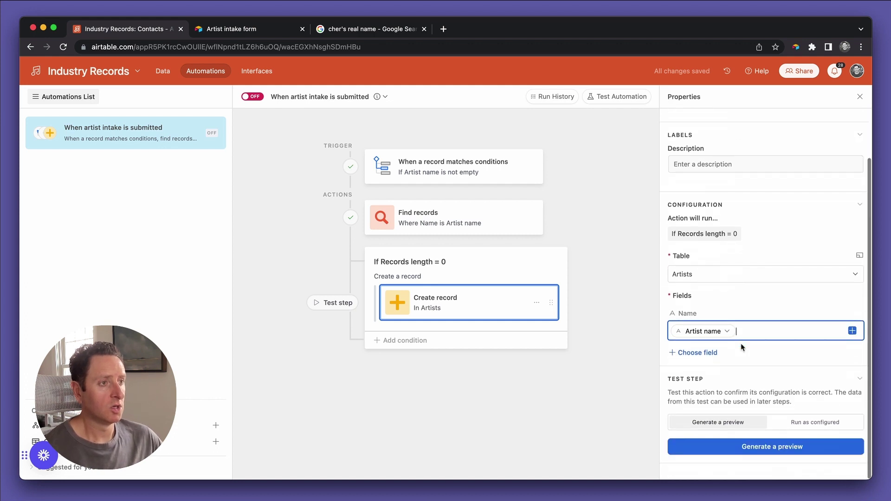
left_click(784, 427)
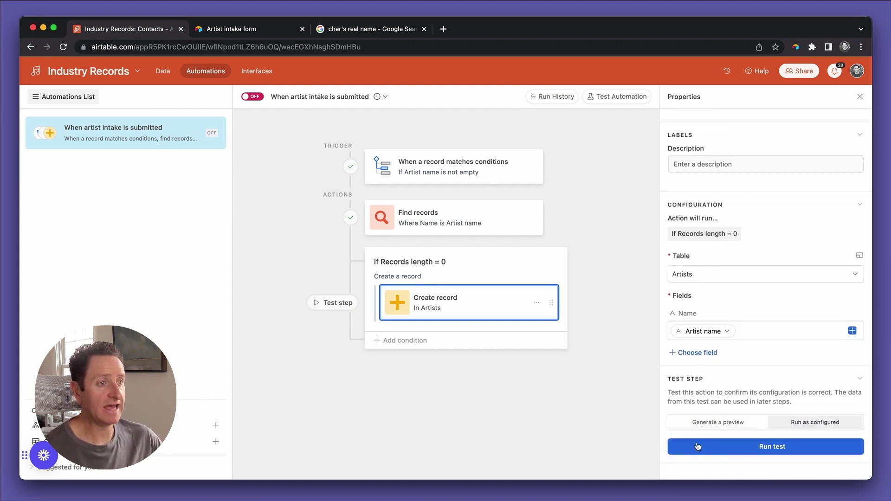
left_click(505, 266)
Test the condition and run the Create record step, creating the Cher artist record.
left_click(825, 374)
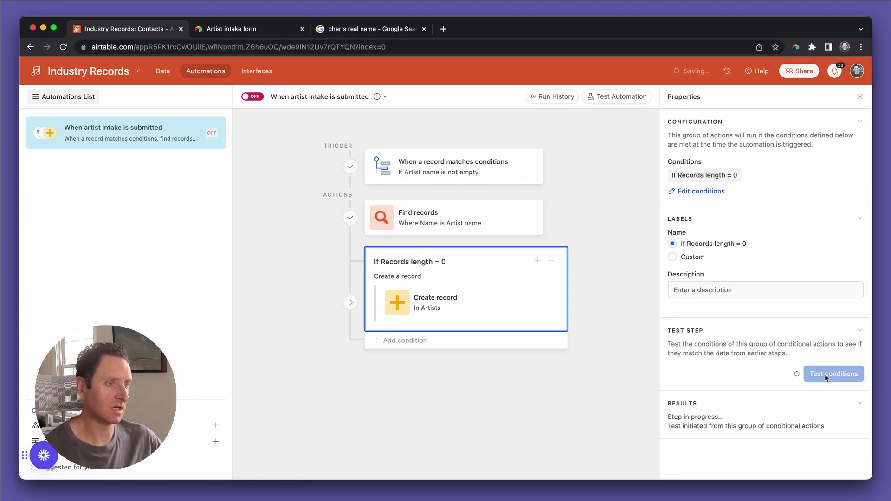
scroll(742, 376, "down", 3)
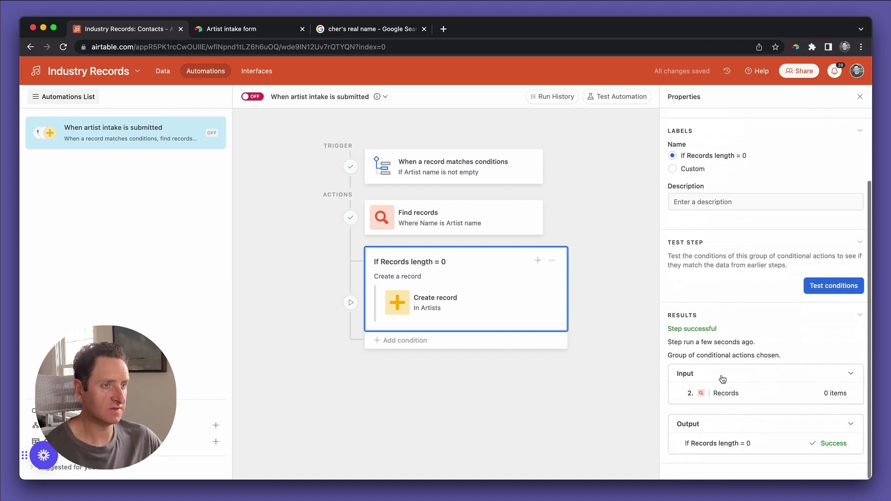
left_click(506, 300)
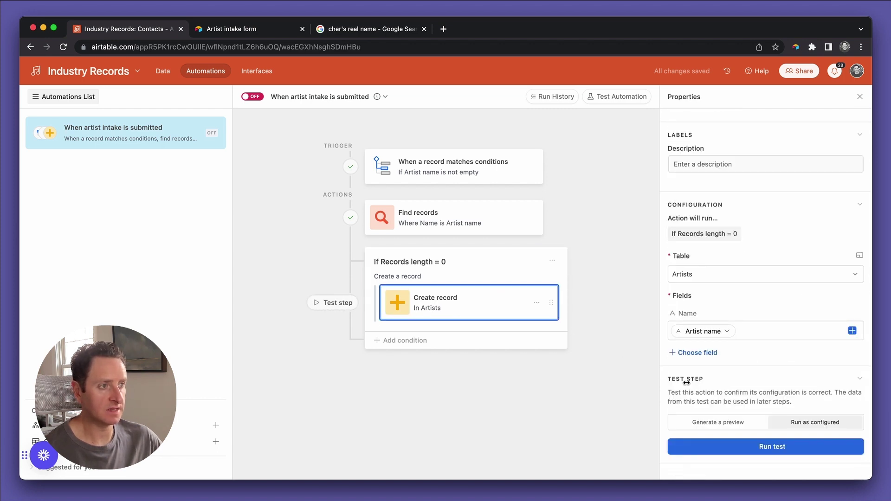
left_click(784, 447)
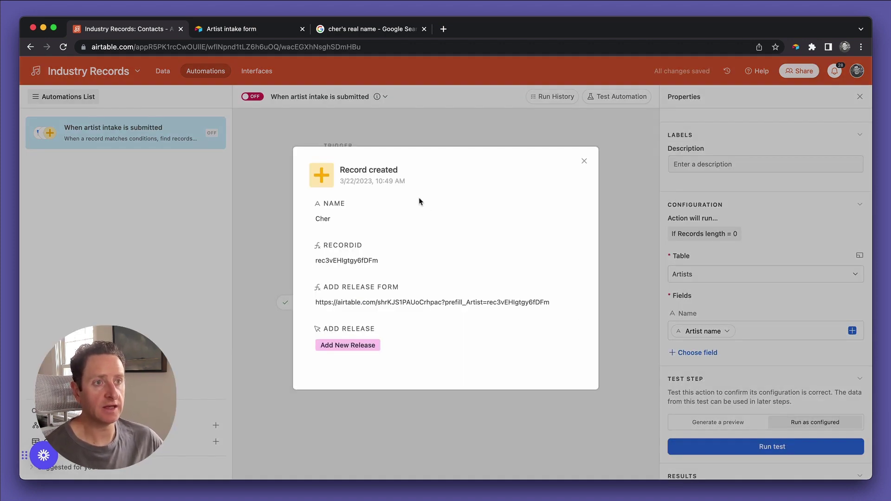
left_click(585, 161)
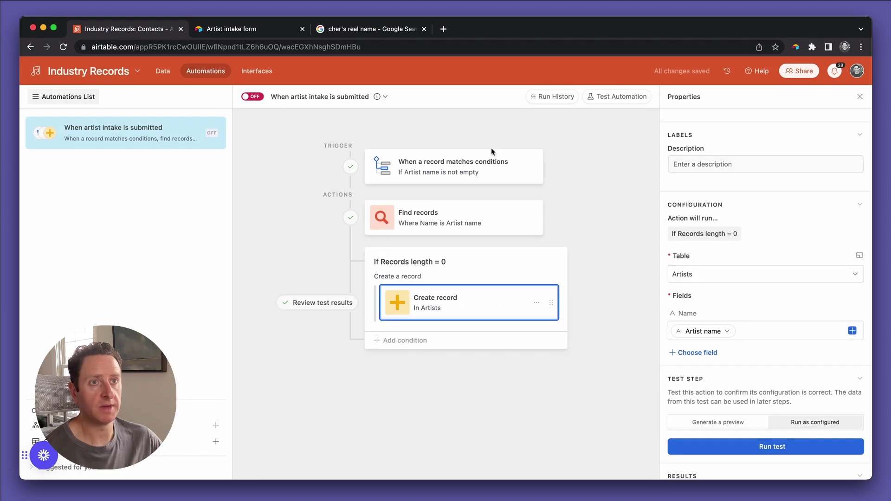
left_click(169, 73)
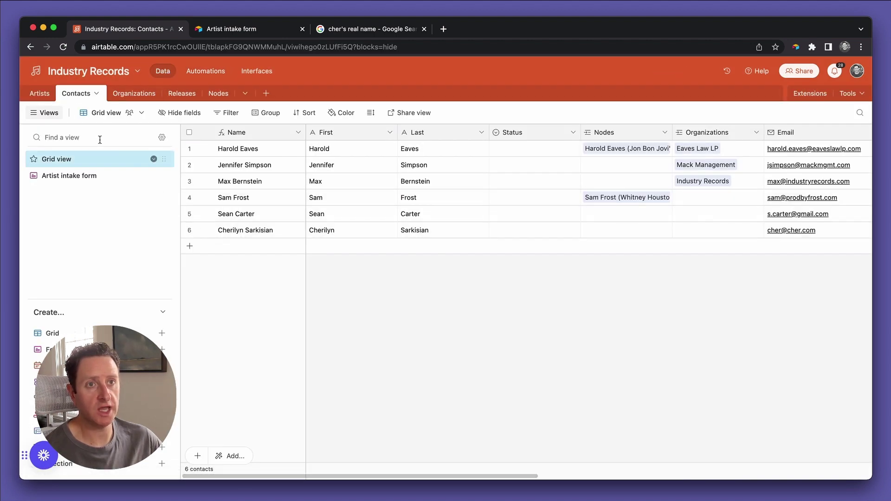
Open the Artists table to confirm Cher appears as a fifth record.
left_click(35, 95)
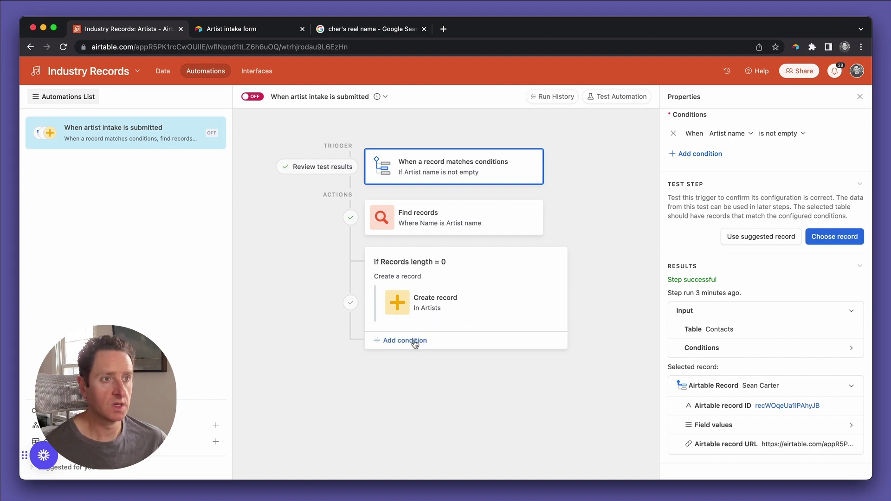
Give the Find records step the description 'Find artist'.
mouse_move(455, 240)
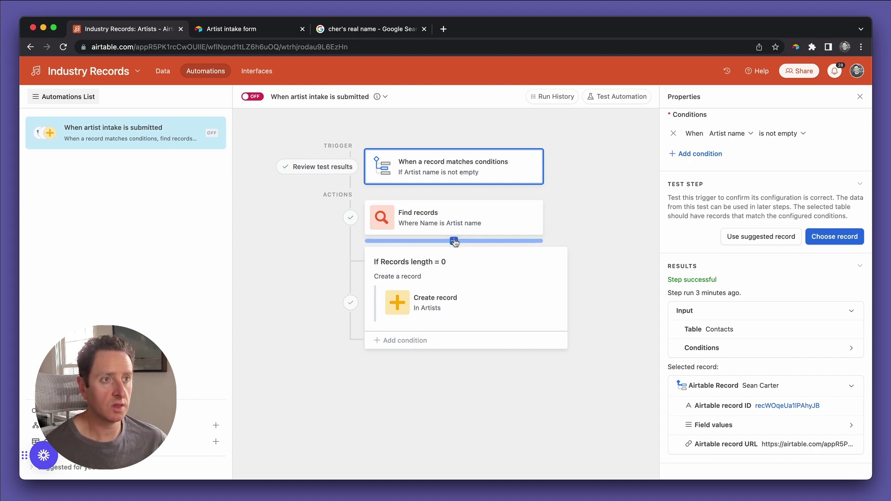
left_click(495, 221)
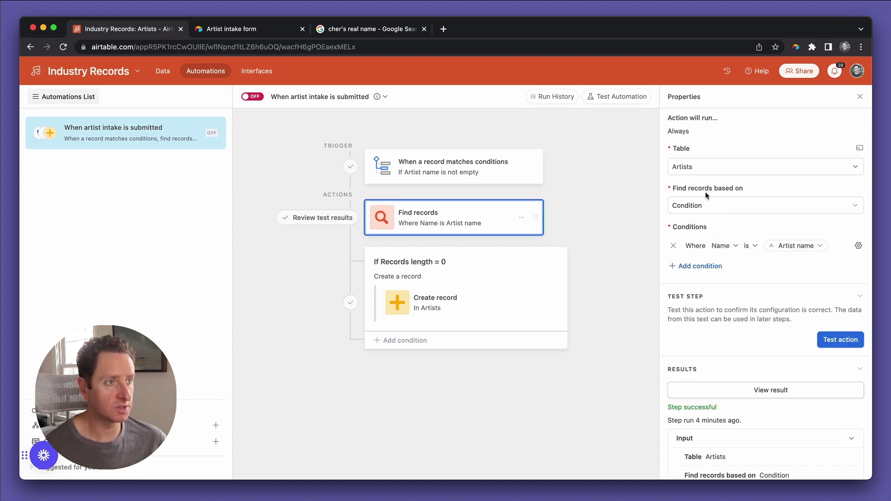
scroll(702, 292, "down", 5)
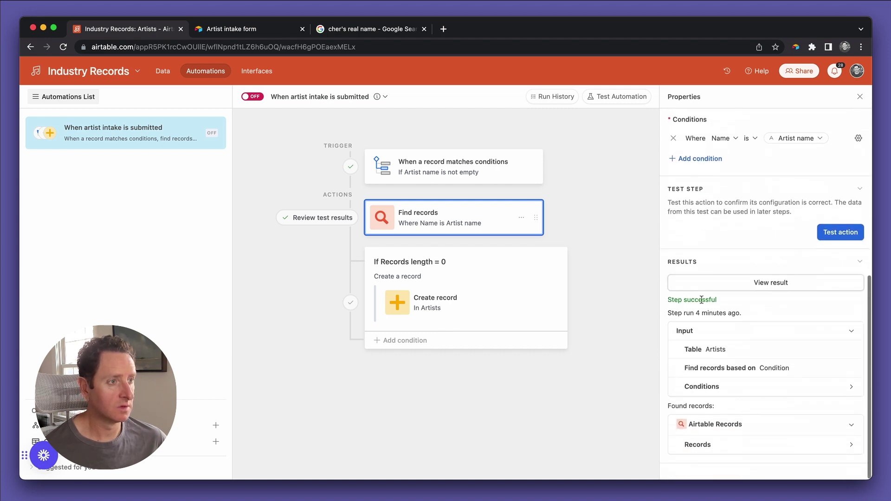
scroll(701, 299, "up", 10)
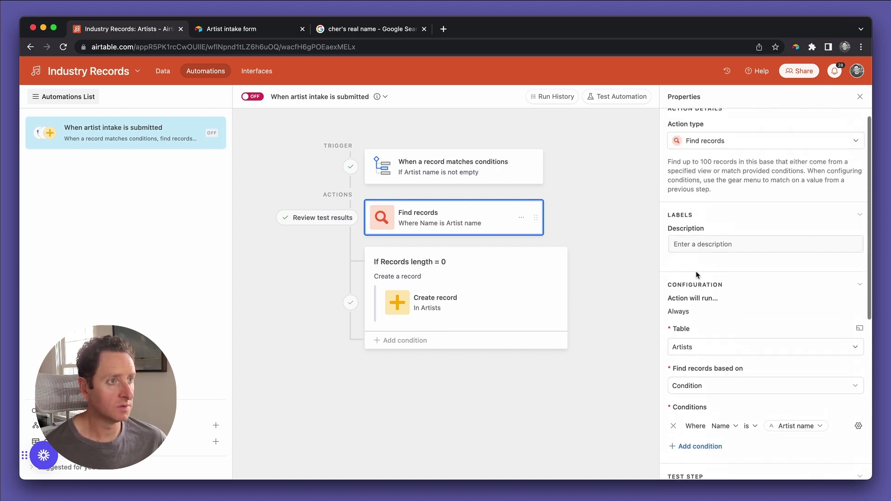
left_click(696, 245)
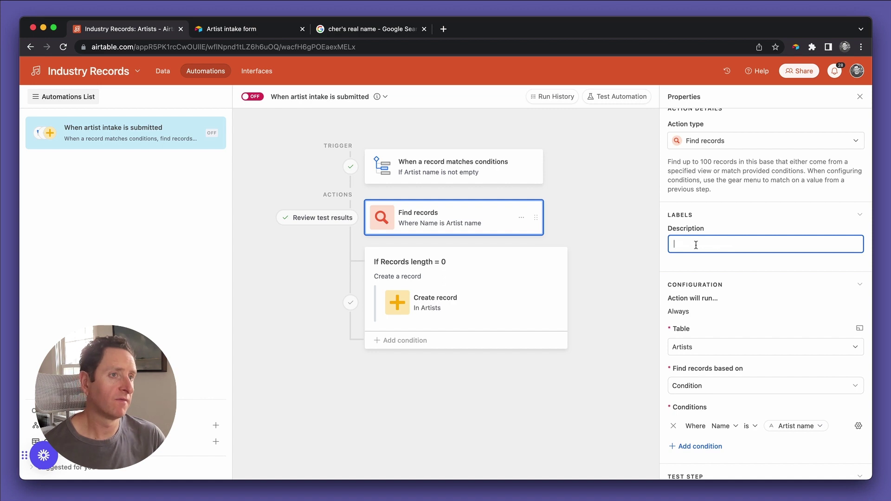
type("Find artist")
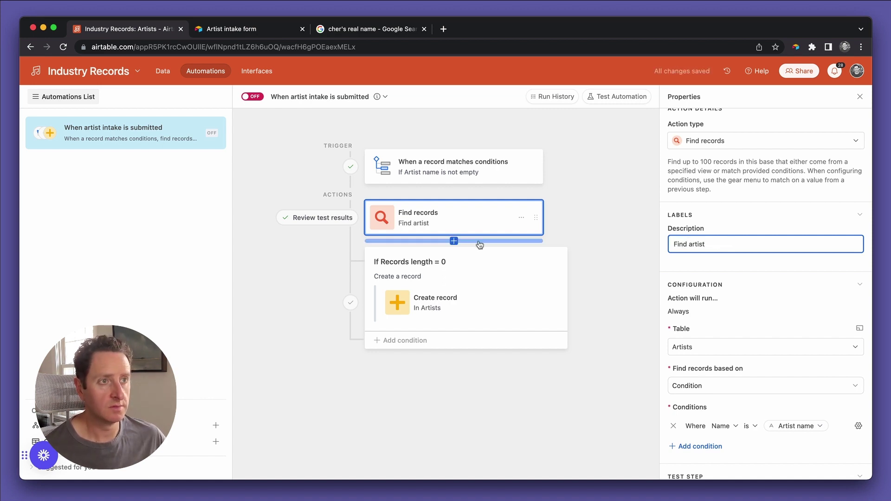
Add a second Find records step labelled 'Find contact'.
left_click(455, 242)
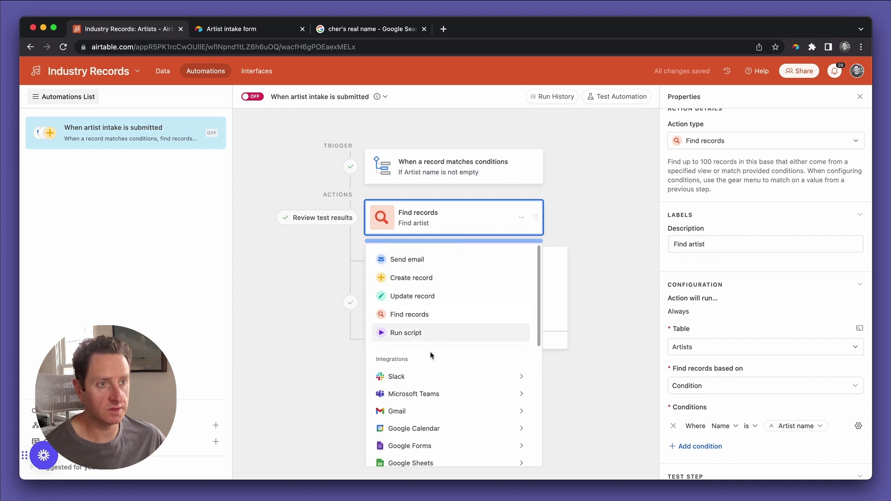
left_click(428, 316)
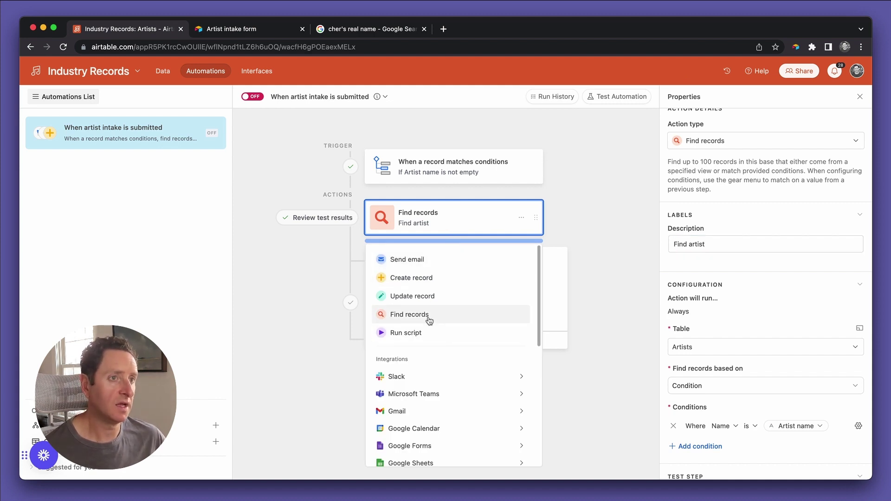
left_click(726, 243)
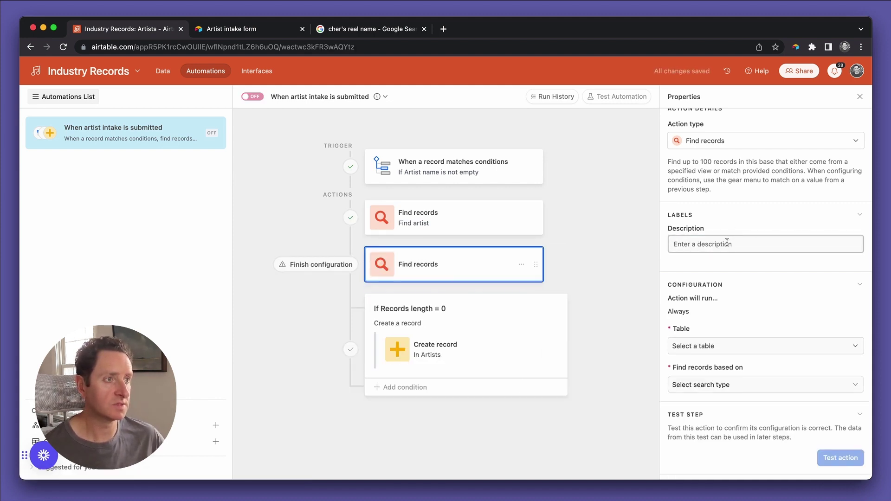
type("Fin")
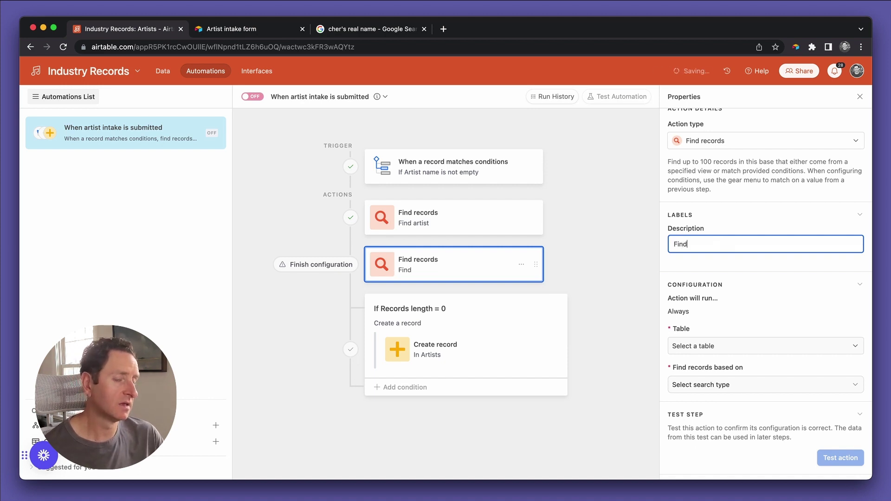
type("d ")
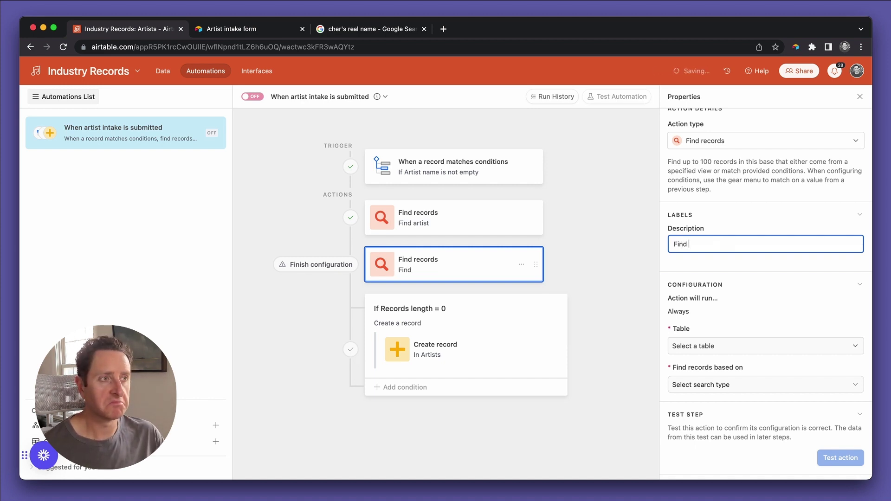
type("contact")
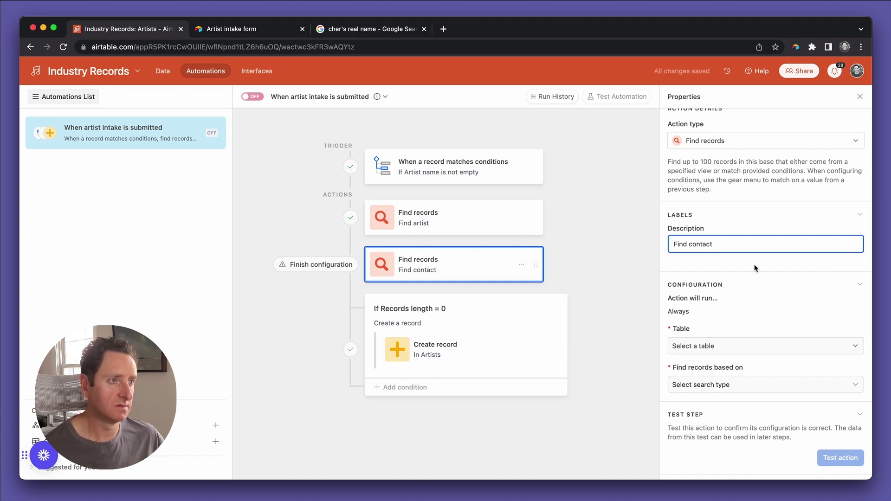
Make 'Find contact' search the Contacts table by condition.
left_click(726, 348)
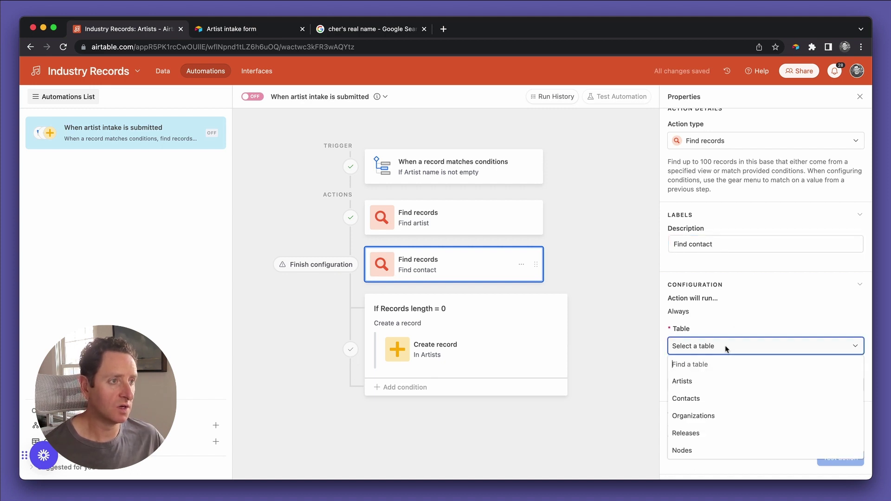
left_click(714, 397)
scroll(710, 353, "down", 1)
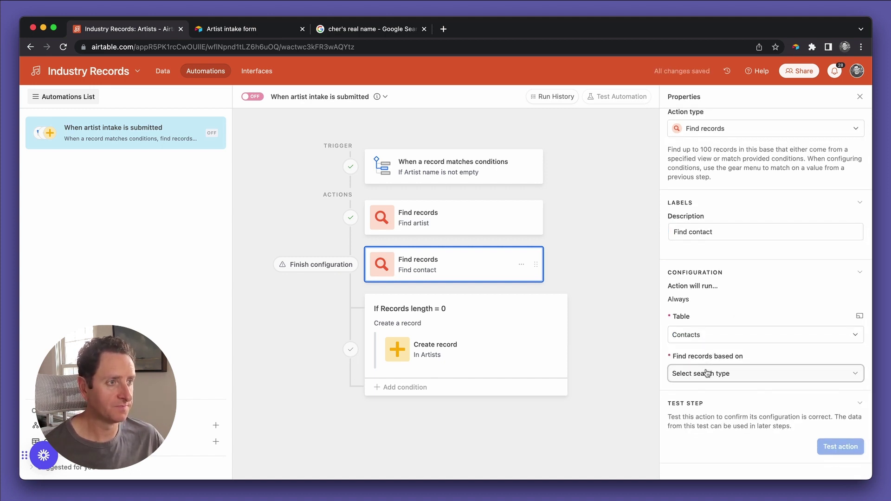
left_click(708, 374)
left_click(686, 415)
scroll(691, 392, "down", 3)
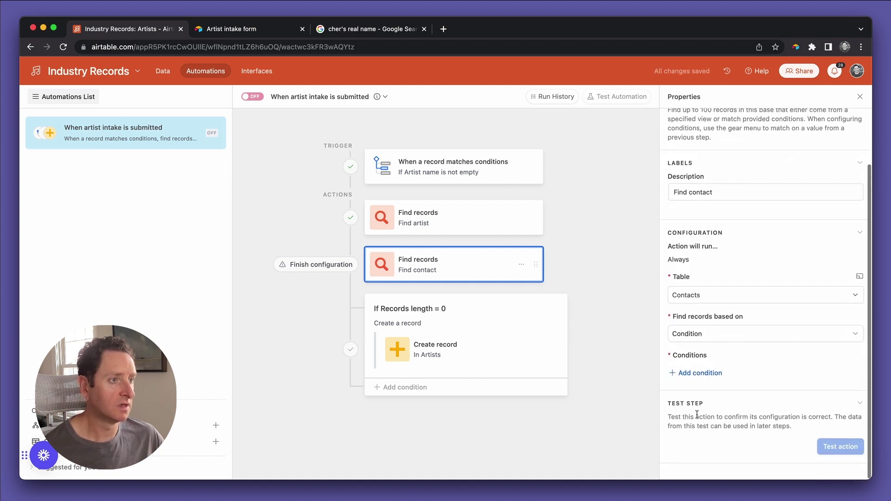
Match Email exactly against the intake's Manager email, then test the step, finding 0 records.
left_click(721, 374)
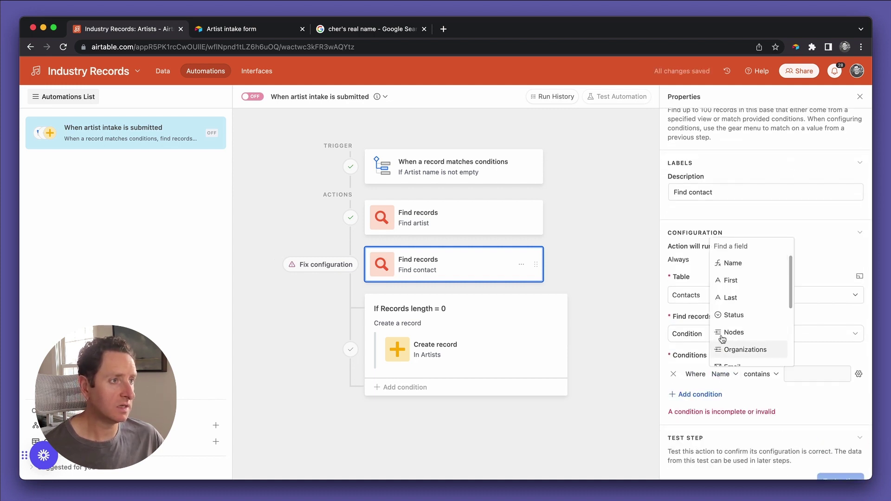
scroll(746, 332, "down", 2)
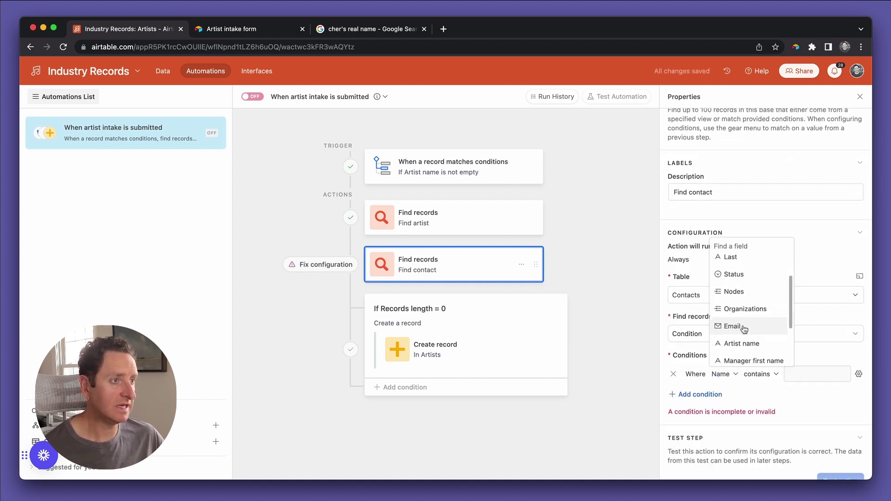
left_click(729, 328)
left_click(773, 373)
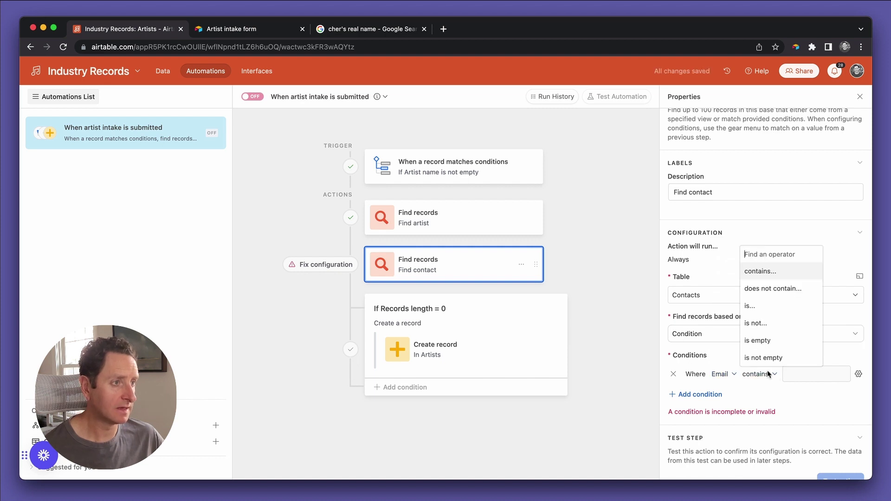
left_click(758, 307)
left_click(859, 374)
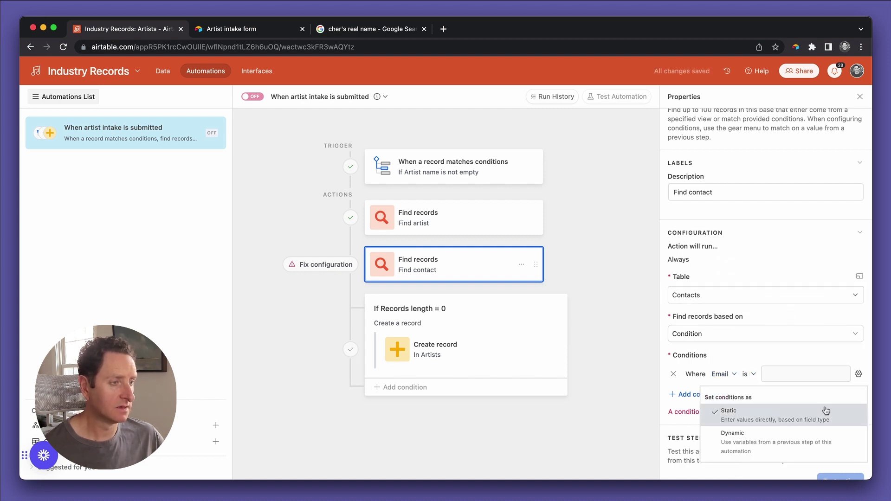
left_click(771, 436)
left_click(843, 374)
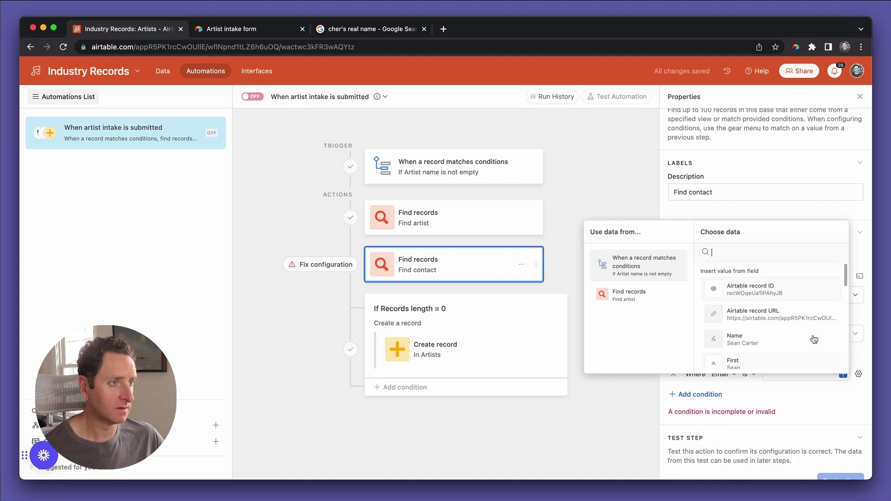
scroll(798, 315, "down", 5)
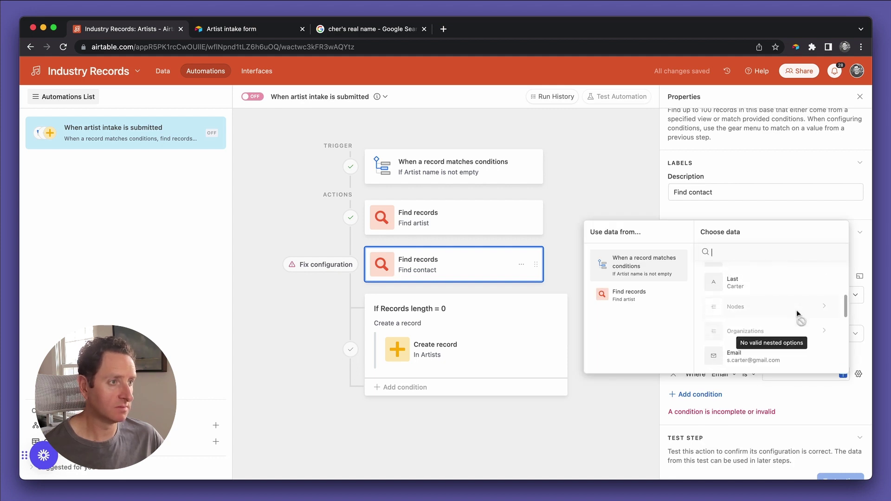
scroll(773, 323, "down", 3)
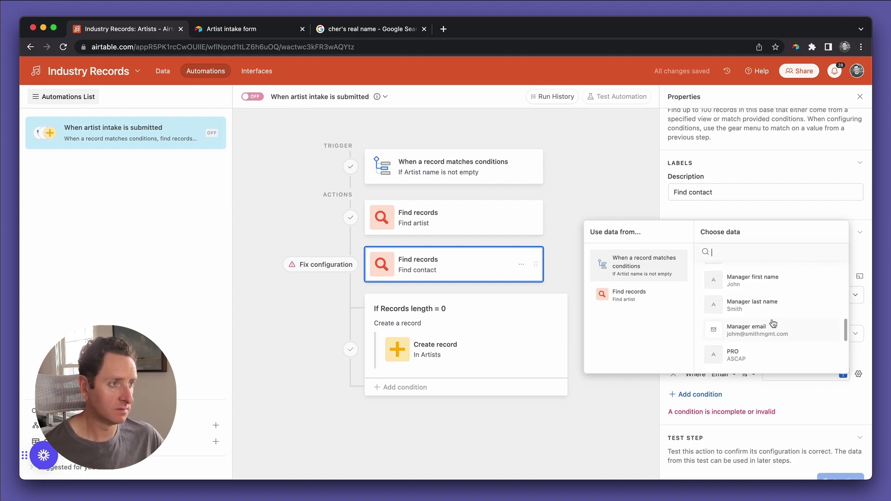
left_click(768, 330)
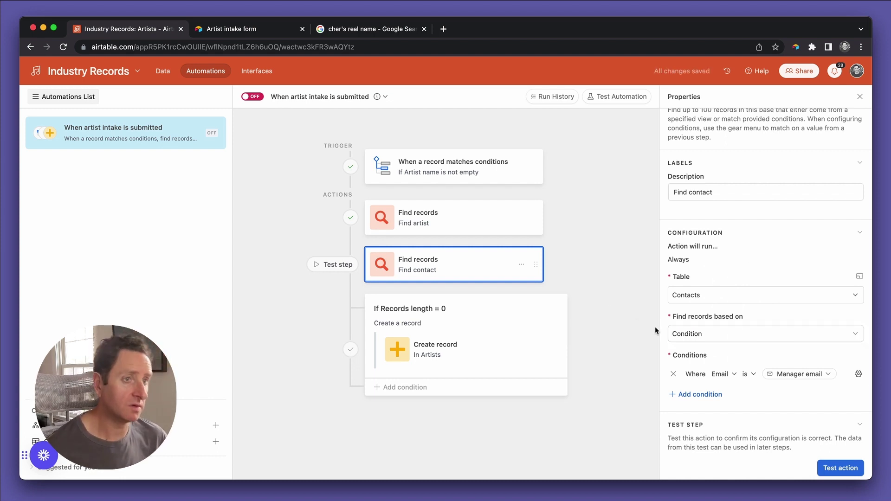
left_click(844, 467)
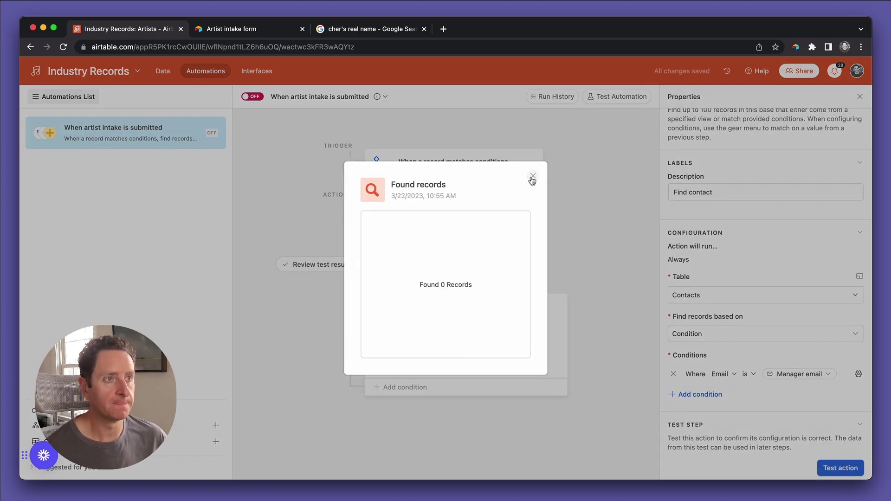
left_click(532, 179)
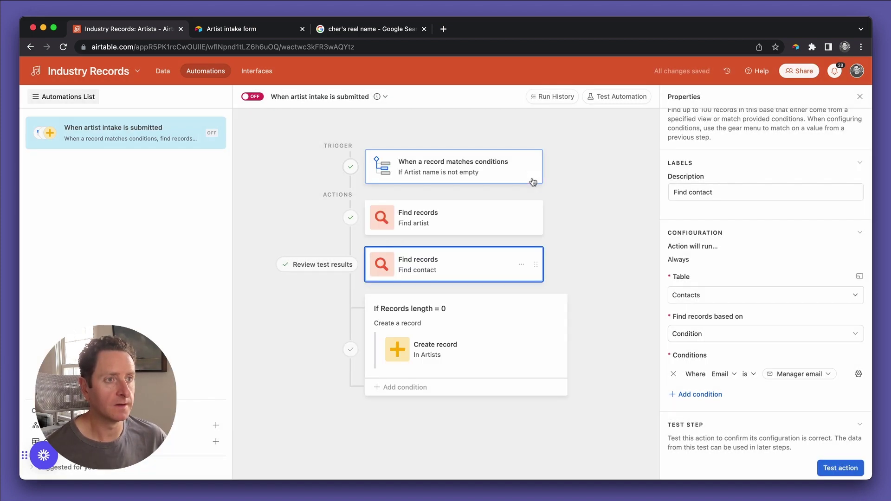
Add an 'Otherwise if' branch with the condition Find contact Records length = 0.
left_click(406, 387)
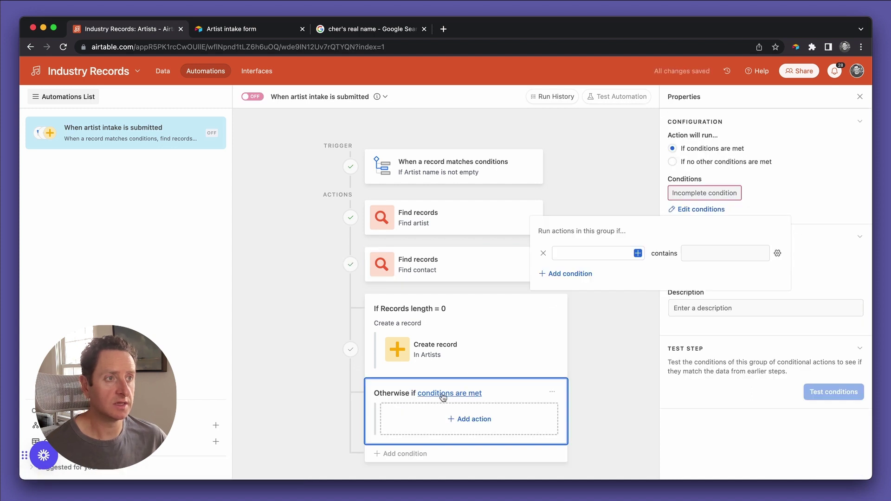
left_click(637, 253)
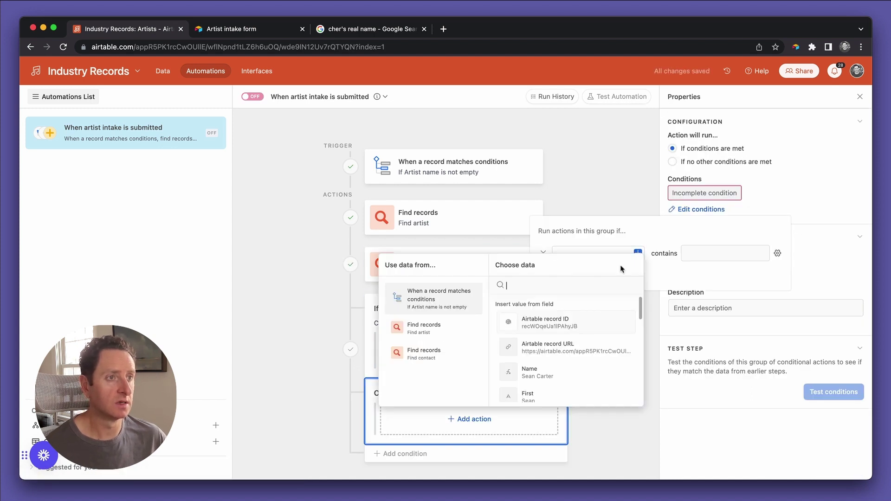
left_click(441, 358)
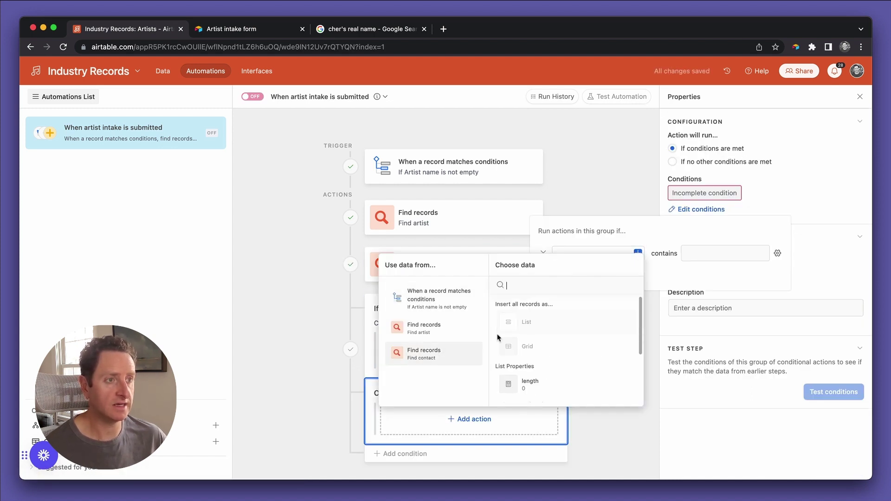
left_click(534, 392)
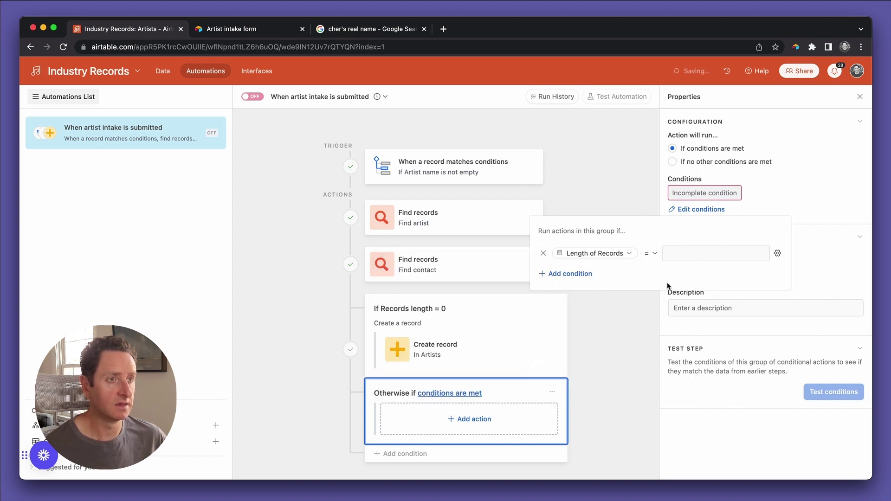
left_click(682, 256)
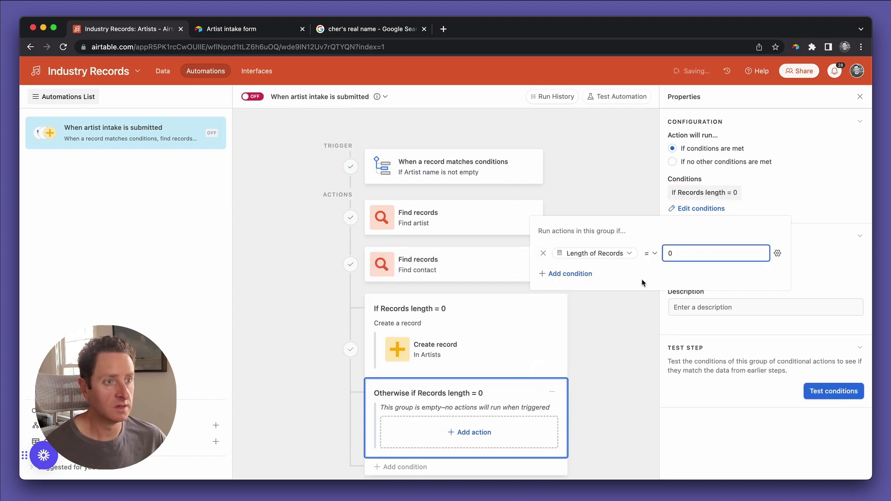
Give the new branch a Create record action targeting the Contacts table.
left_click(481, 430)
mouse_move(446, 273)
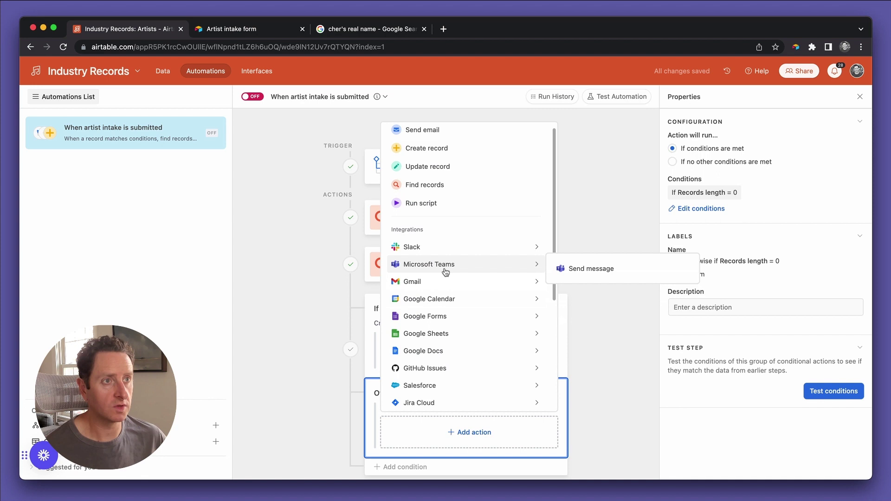
left_click(446, 148)
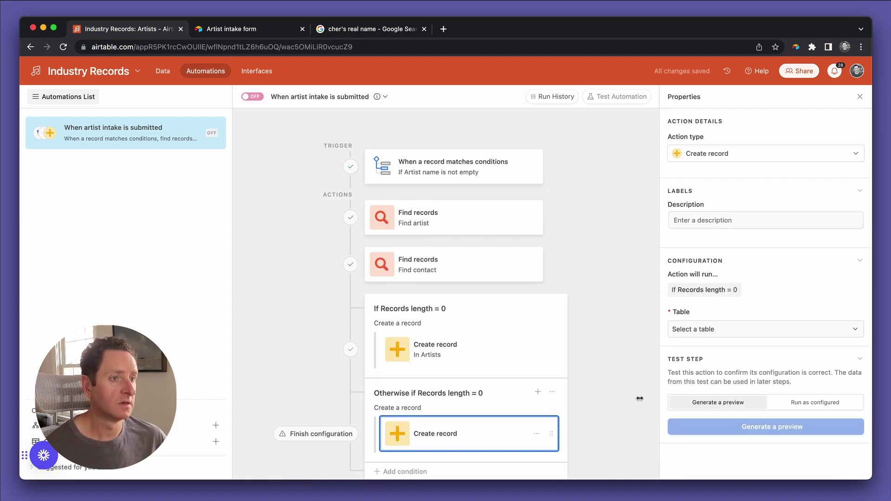
left_click(698, 327)
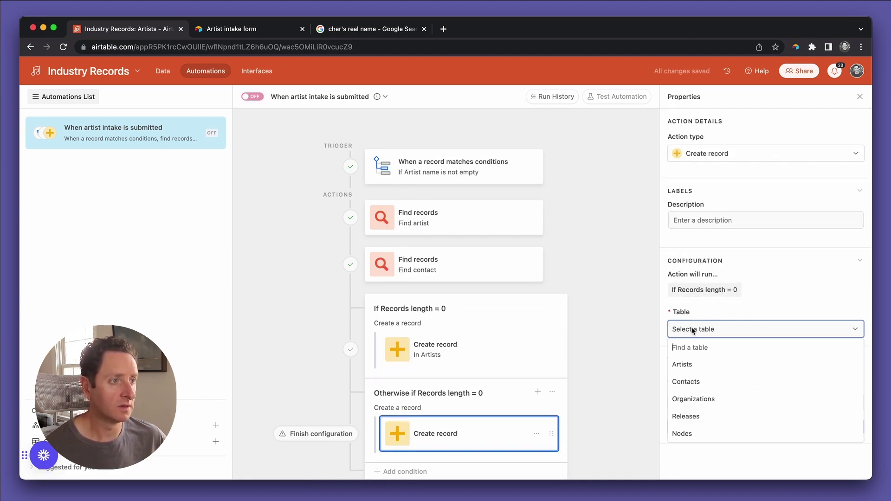
left_click(698, 379)
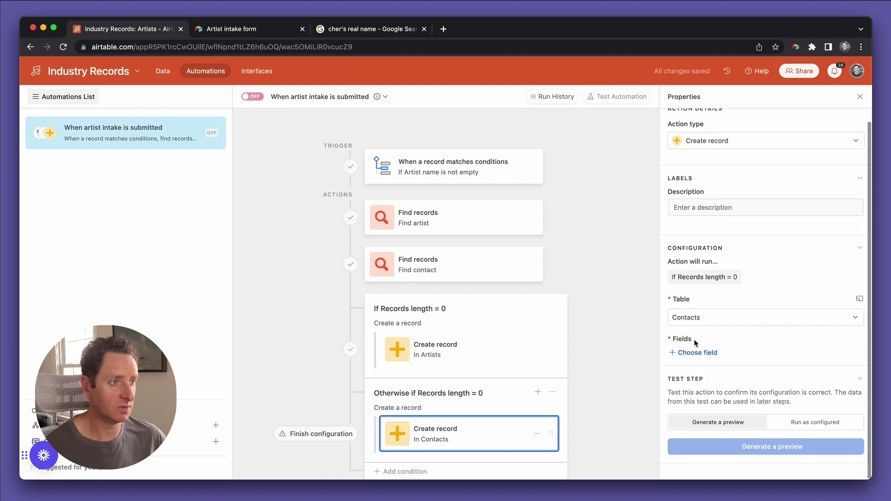
Add the First, Last and Email fields to the new Contacts record.
left_click(694, 353)
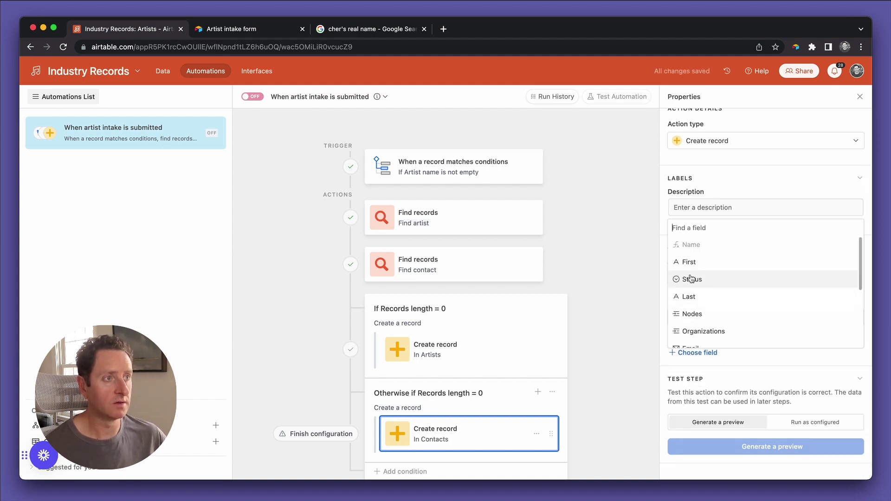
left_click(689, 262)
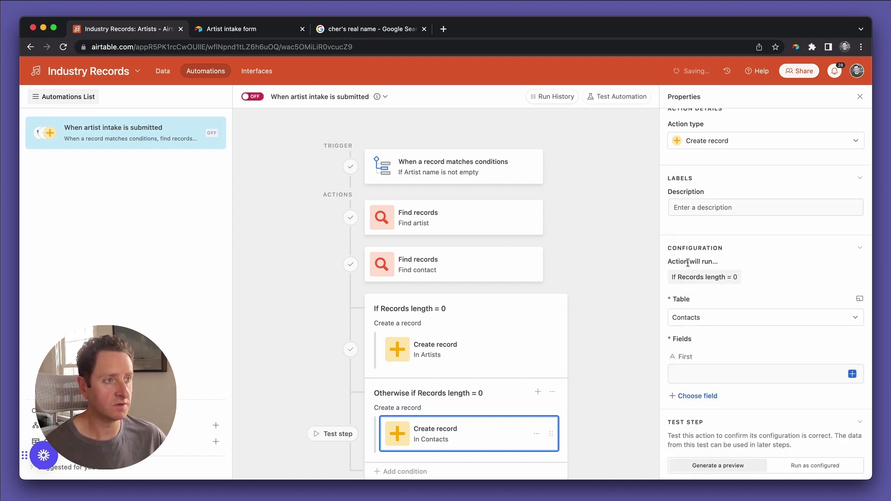
left_click(694, 396)
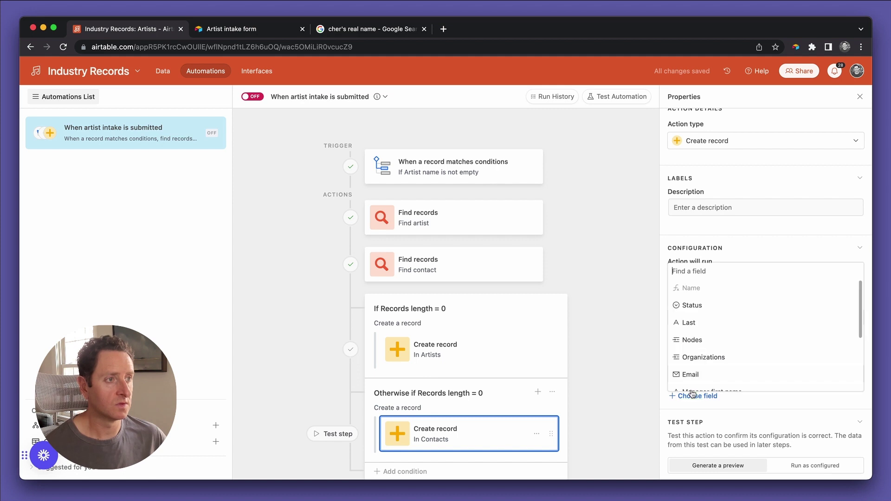
left_click(688, 322)
left_click(694, 440)
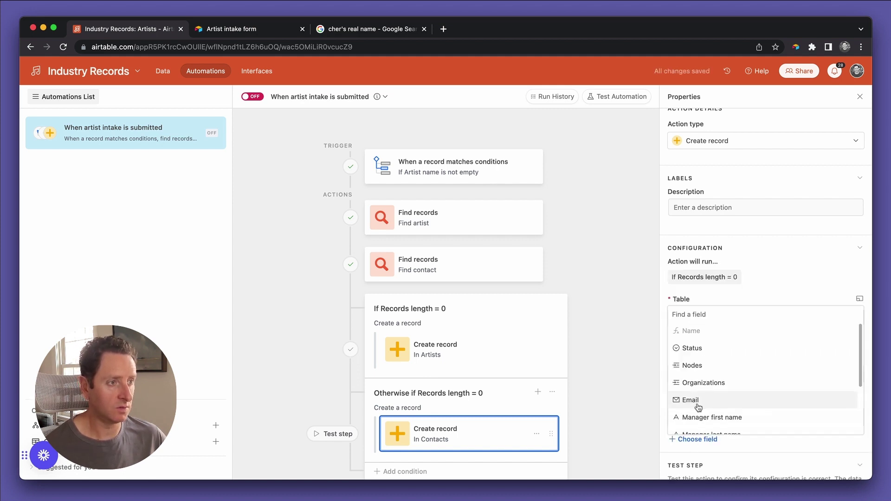
scroll(699, 408, "down", 3)
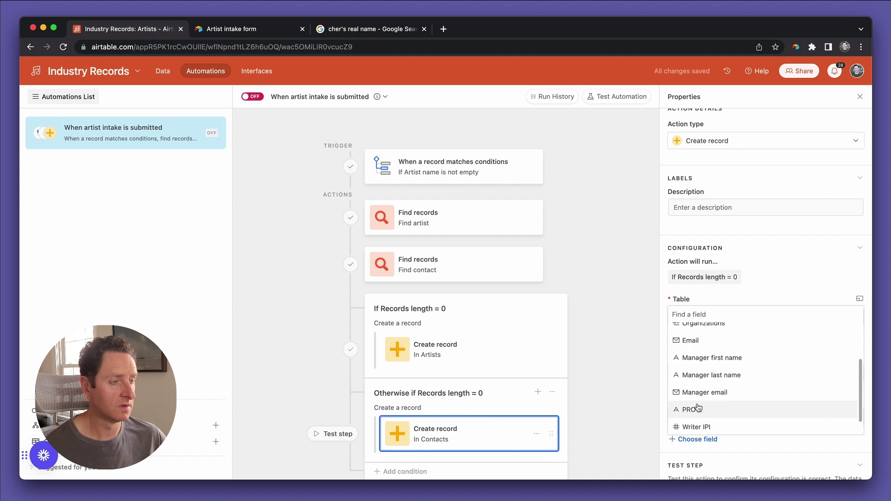
scroll(697, 406, "down", 1)
scroll(699, 403, "up", 5)
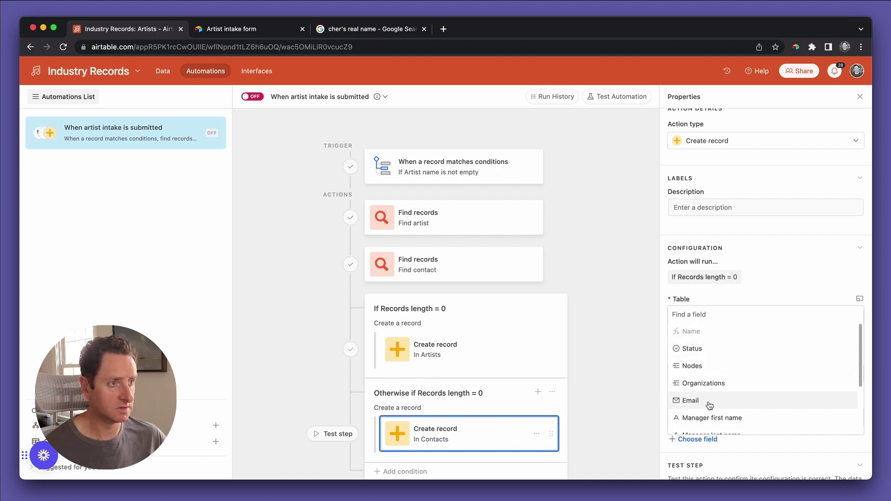
left_click(710, 405)
scroll(698, 406, "down", 3)
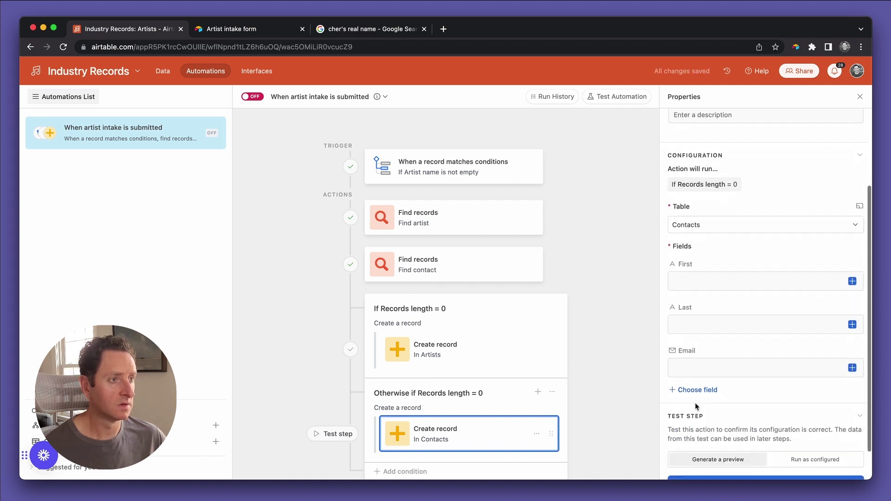
scroll(696, 406, "down", 1)
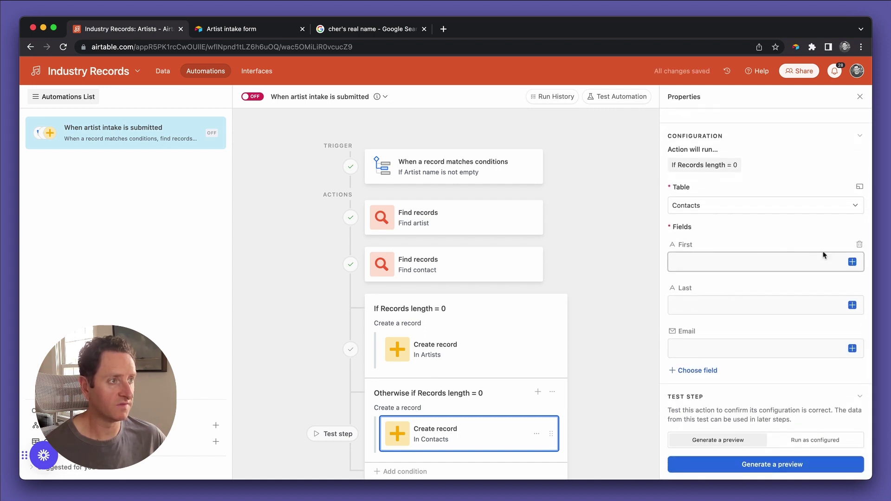
Fill First with Find contact's Manager first name.
left_click(852, 263)
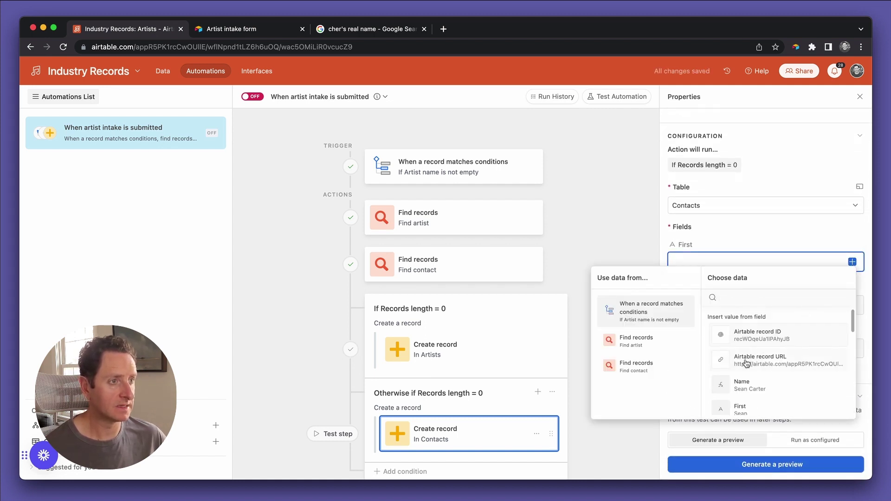
left_click(642, 366)
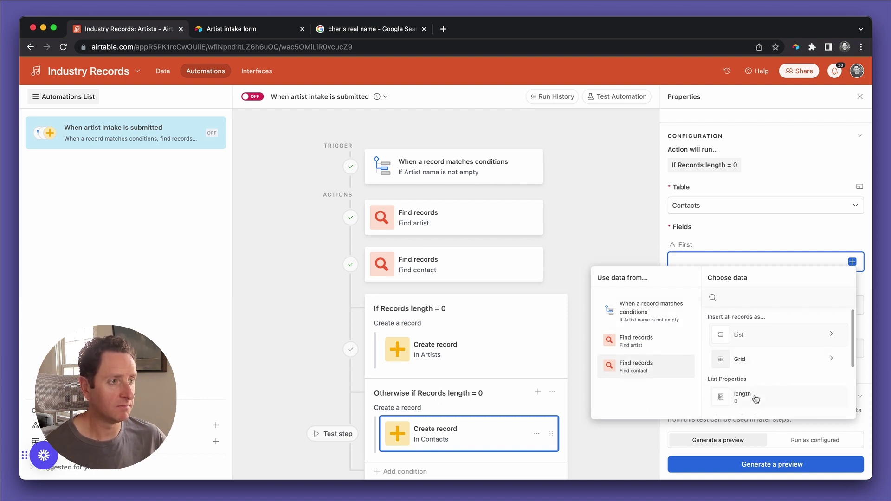
scroll(757, 395, "down", 2)
scroll(756, 398, "down", 1)
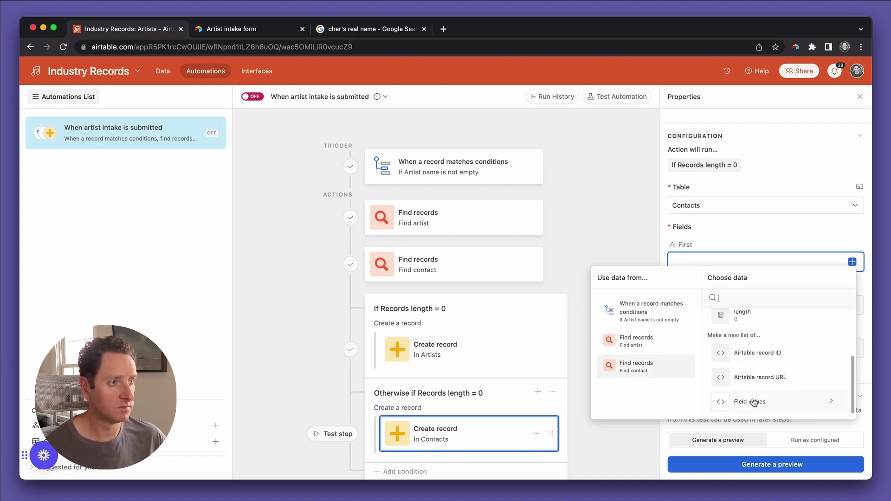
left_click(753, 399)
scroll(759, 380, "down", 2)
scroll(760, 380, "down", 1)
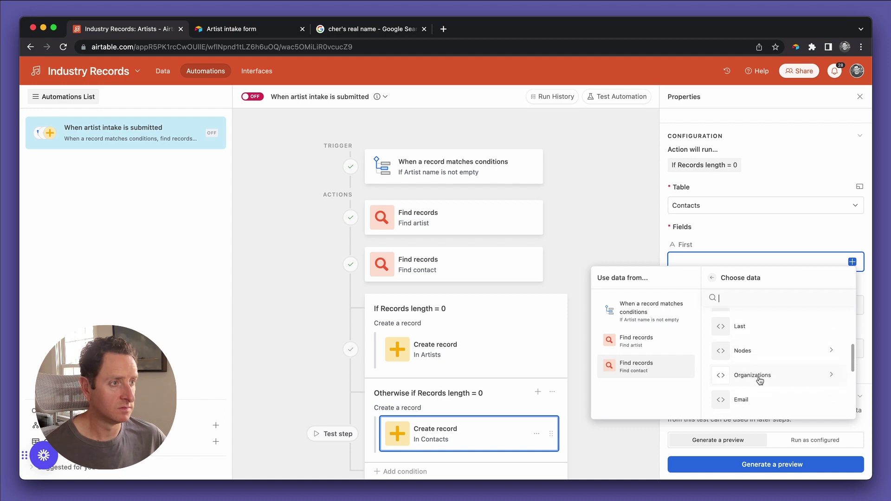
scroll(760, 383, "down", 1)
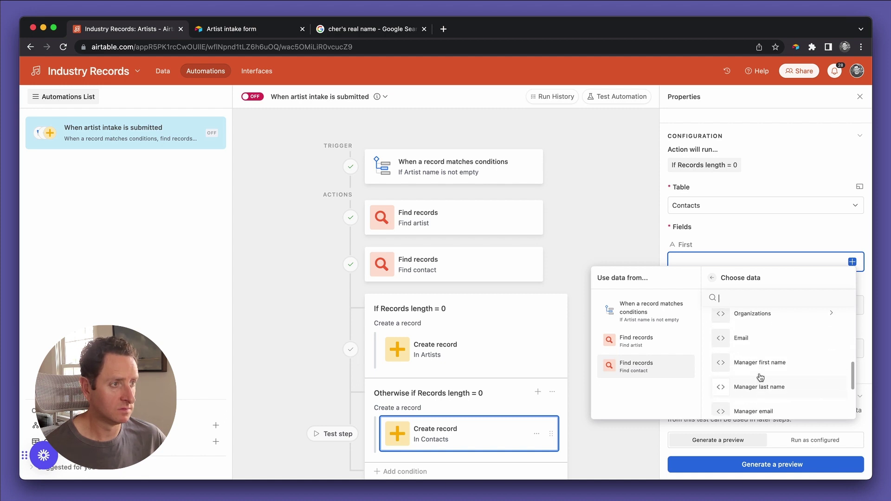
left_click(762, 373)
Fill Last with Manager last name and Email with Manager email.
left_click(761, 305)
left_click(852, 305)
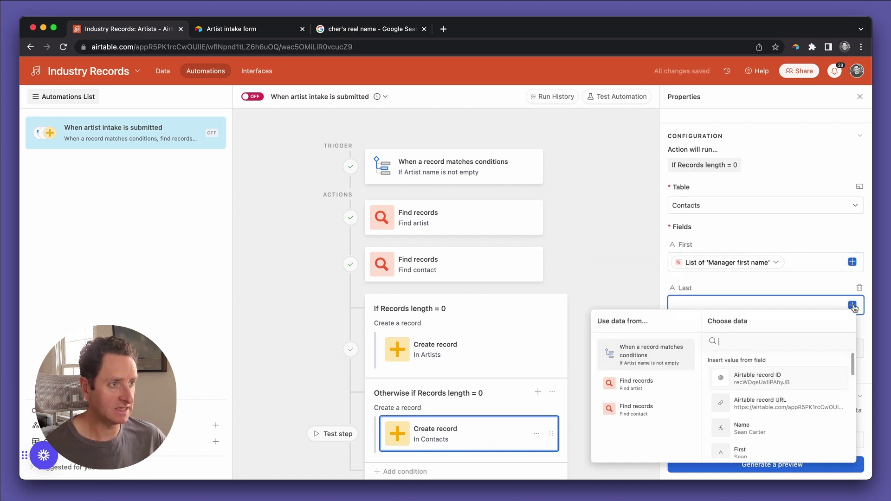
scroll(797, 423, "down", 3)
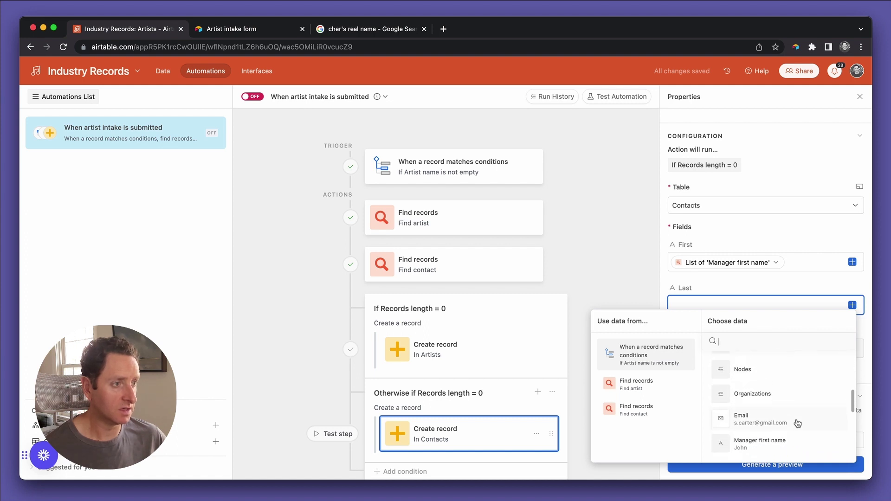
left_click(789, 440)
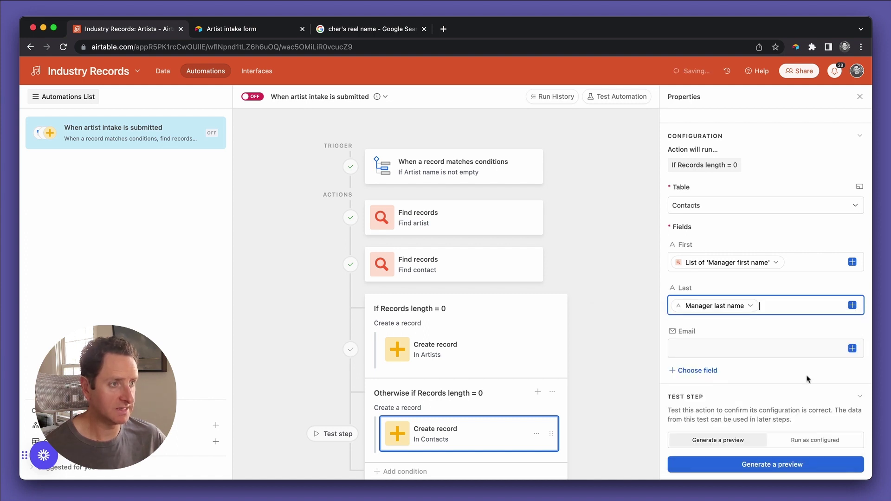
left_click(852, 349)
scroll(791, 305, "down", 5)
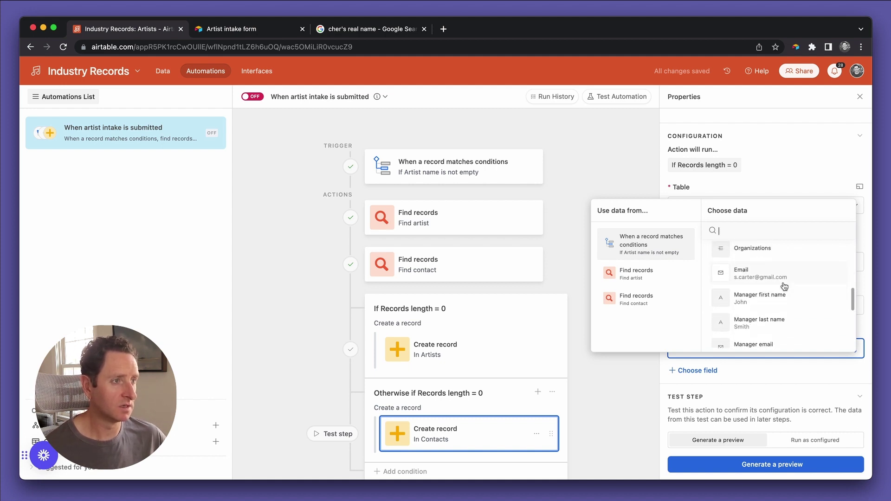
scroll(784, 287, "down", 1)
left_click(768, 317)
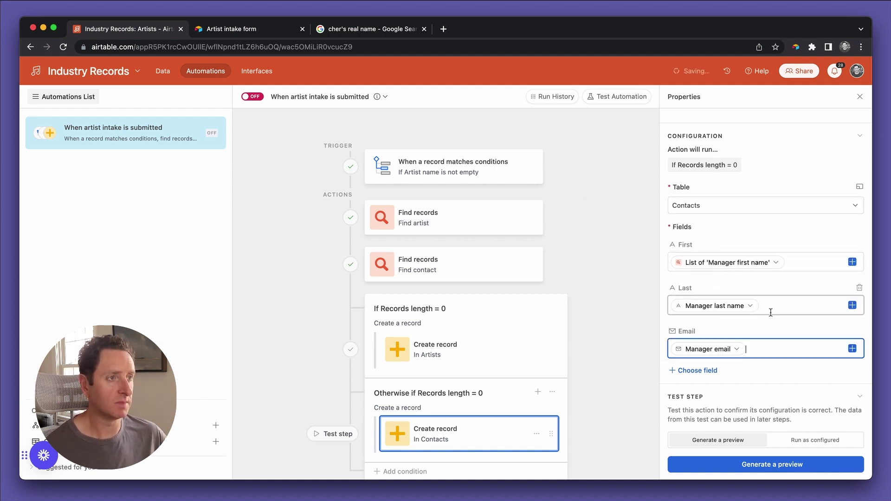
left_click(768, 379)
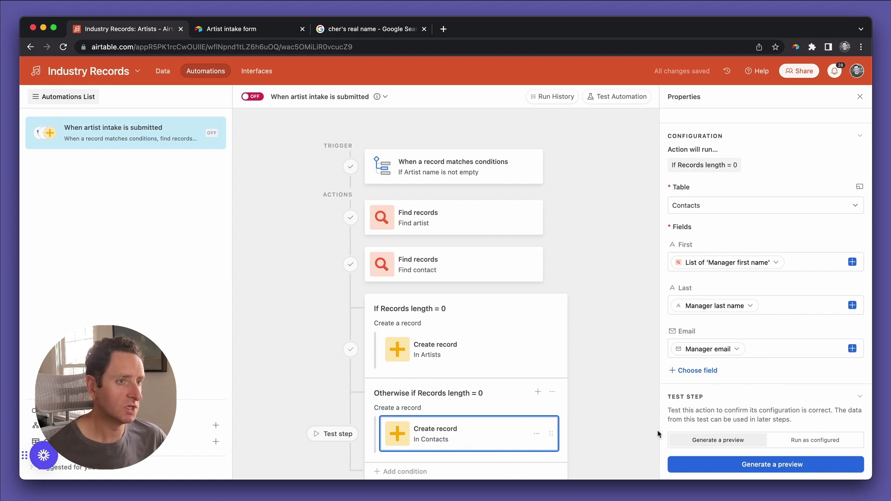
scroll(607, 364, "down", 1)
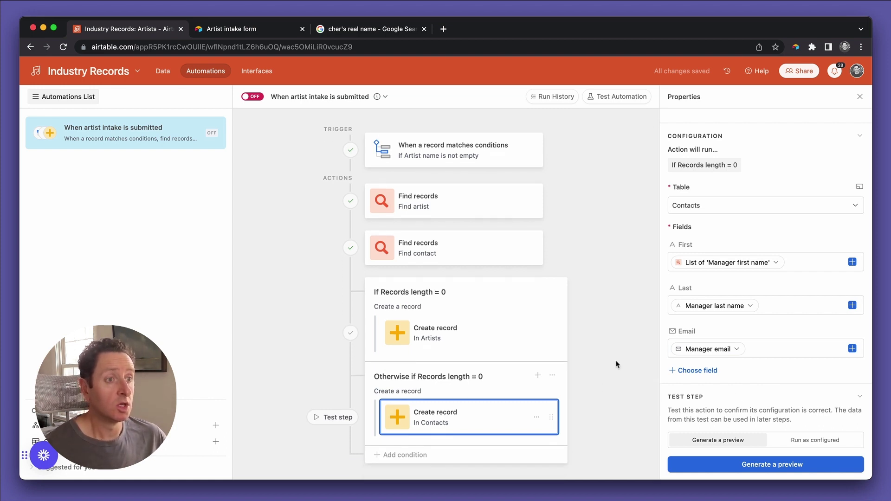
Test the Contacts step as configured, creating a real manager contact, and dismiss the result.
left_click(798, 440)
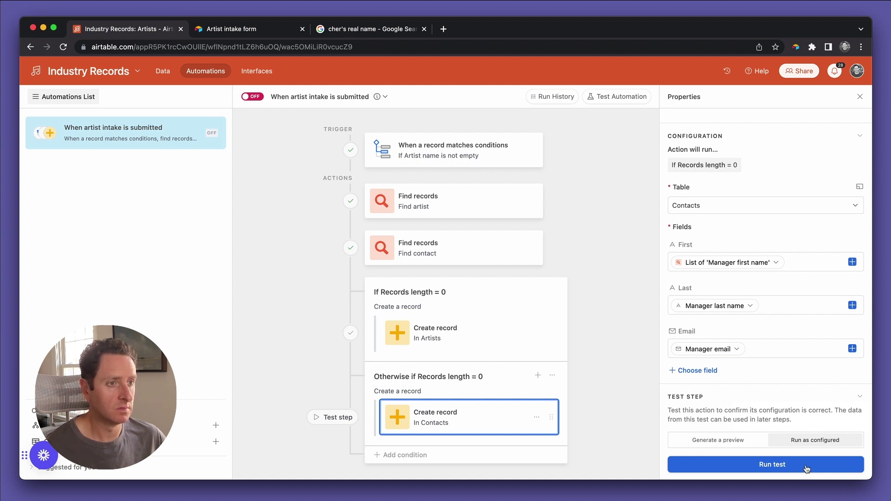
left_click(807, 468)
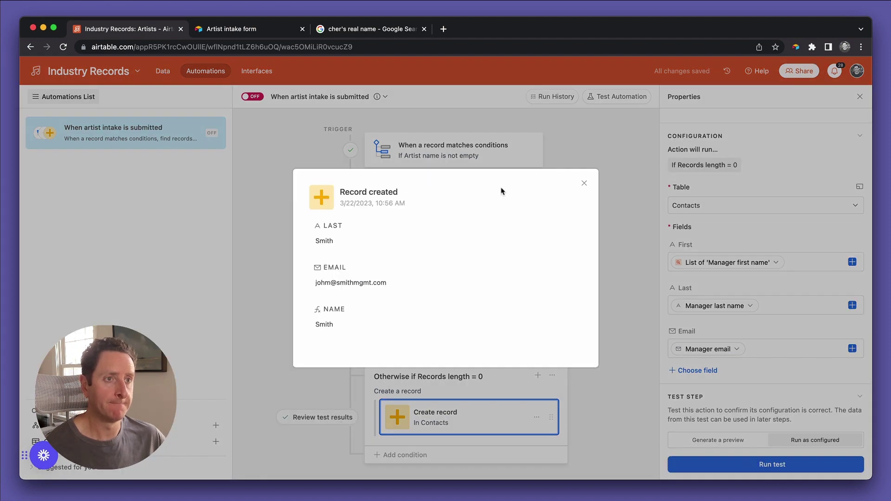
left_click(583, 184)
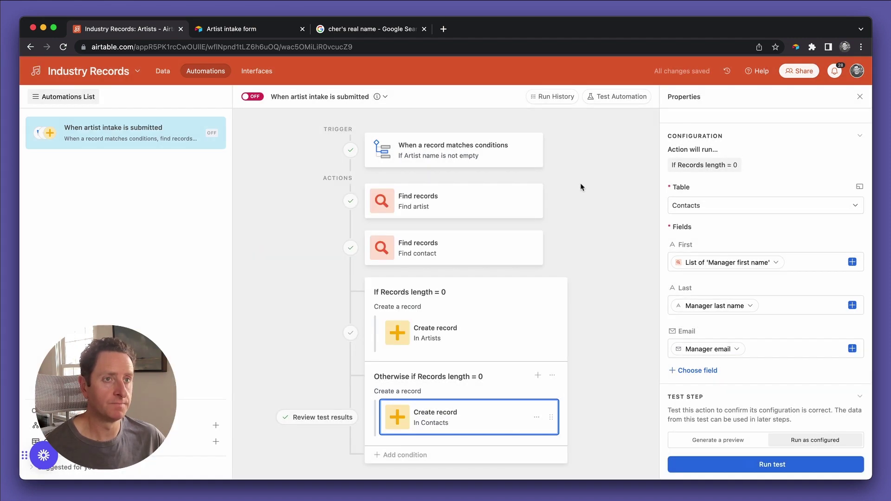
left_click(162, 72)
Inspect the new test contact in the Contacts table, noting its blank First cell.
left_click(95, 95)
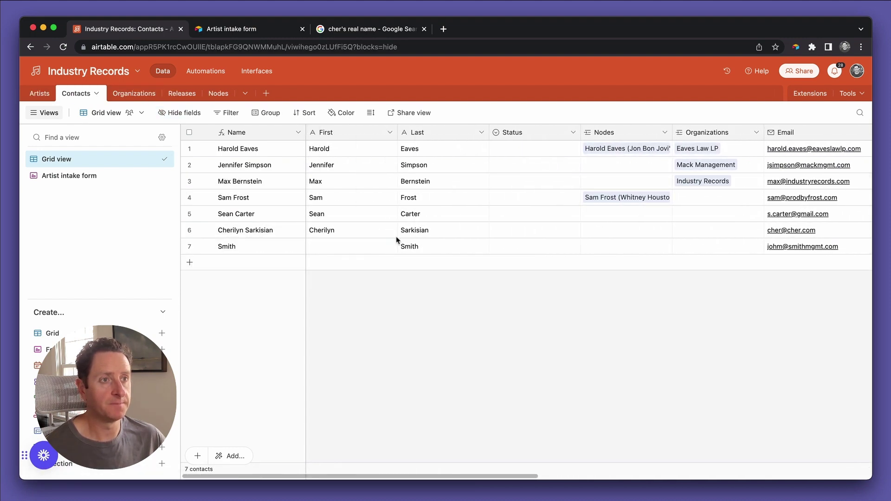
scroll(379, 251, "right", 10)
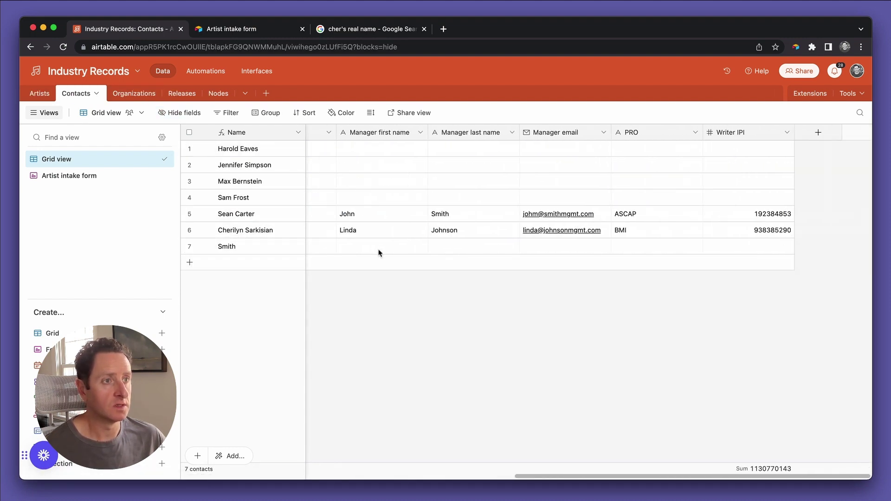
scroll(378, 253, "left", 3)
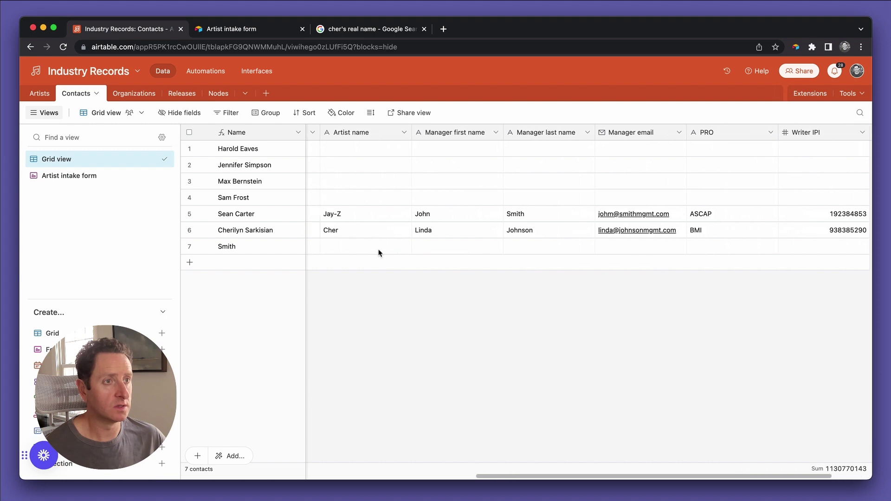
scroll(378, 253, "left", 10)
left_click(375, 248)
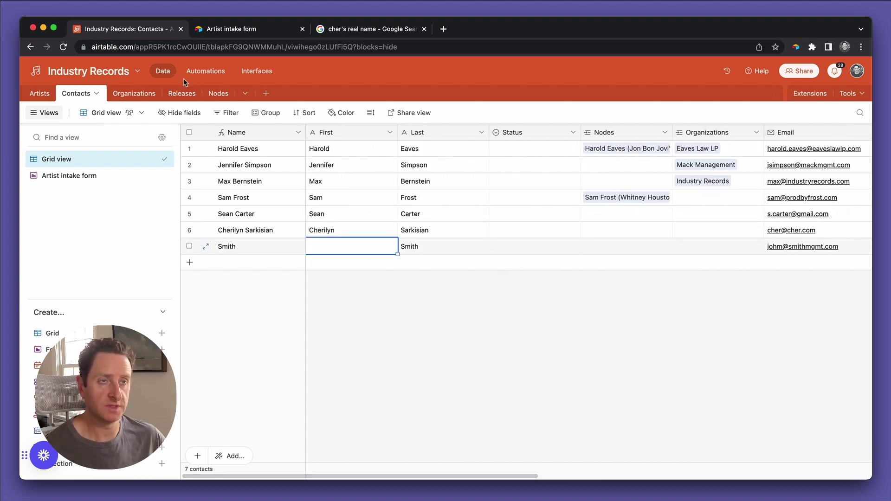
Delete the List of 'Manager first name' token from the contact step's First field.
left_click(201, 73)
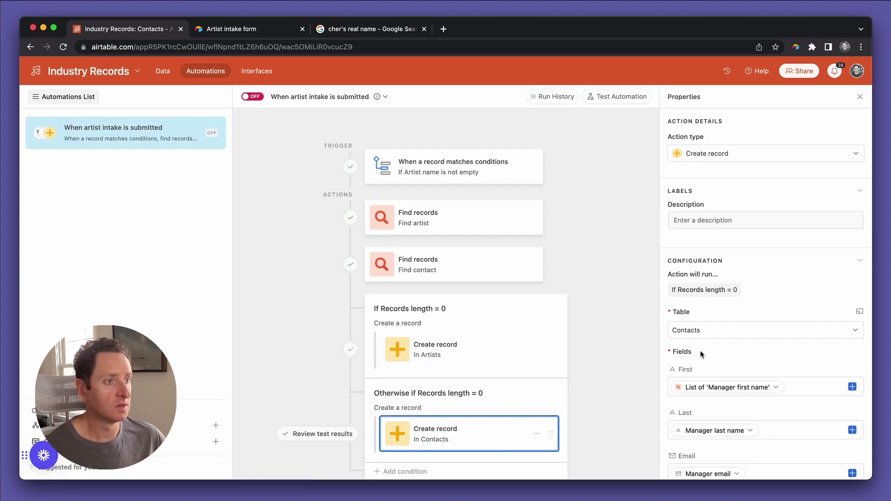
left_click(790, 268)
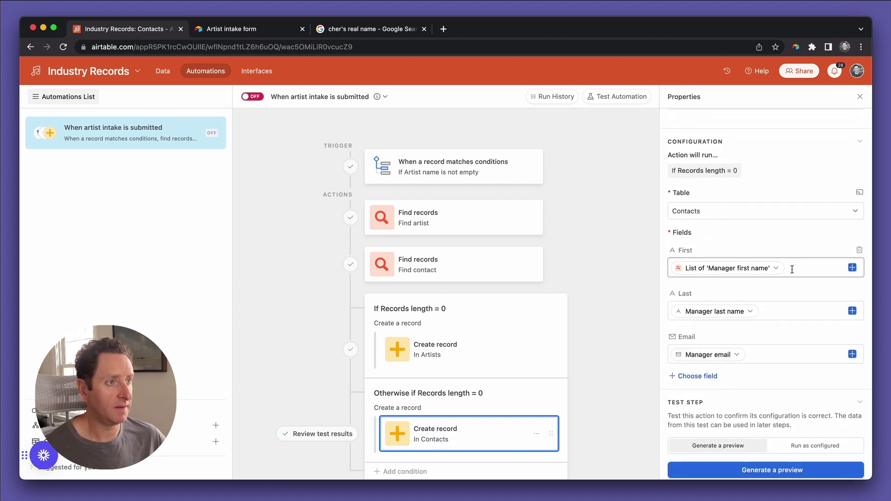
key("BackSpace")
Re-map the First field to Find contact's Manager first name.
type("manag")
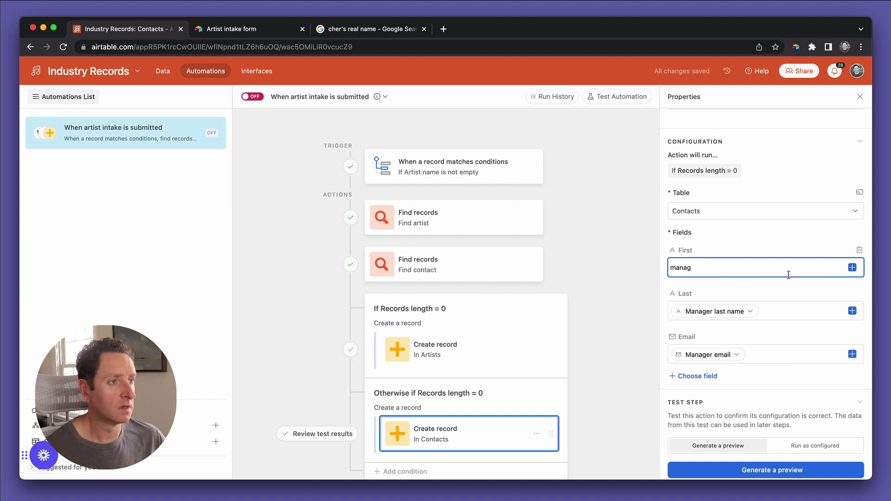
key("super+a")
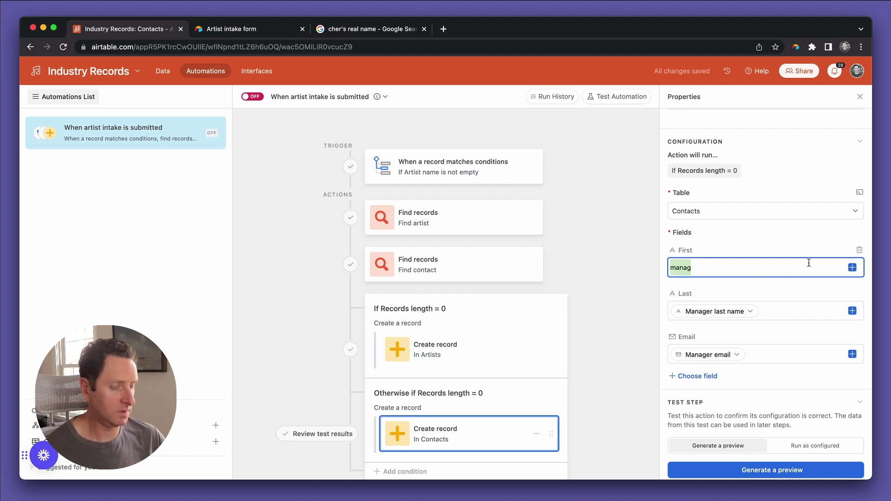
key("BackSpace")
left_click(852, 268)
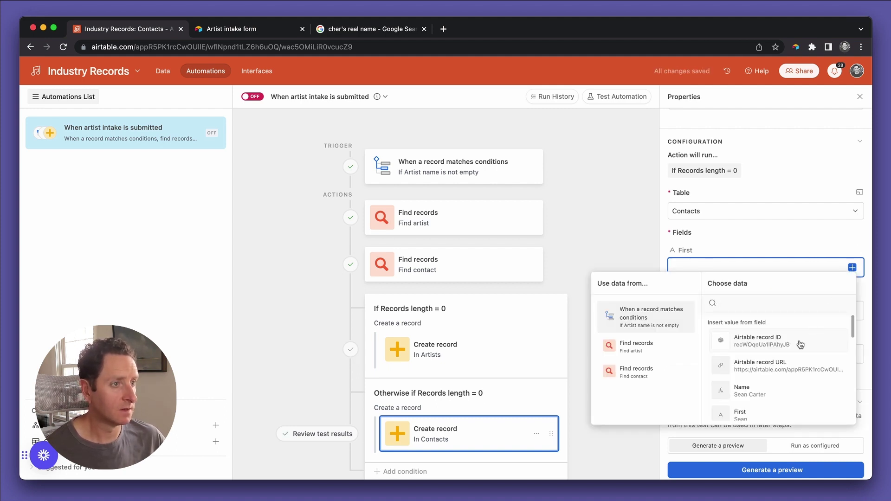
scroll(800, 344, "down", 10)
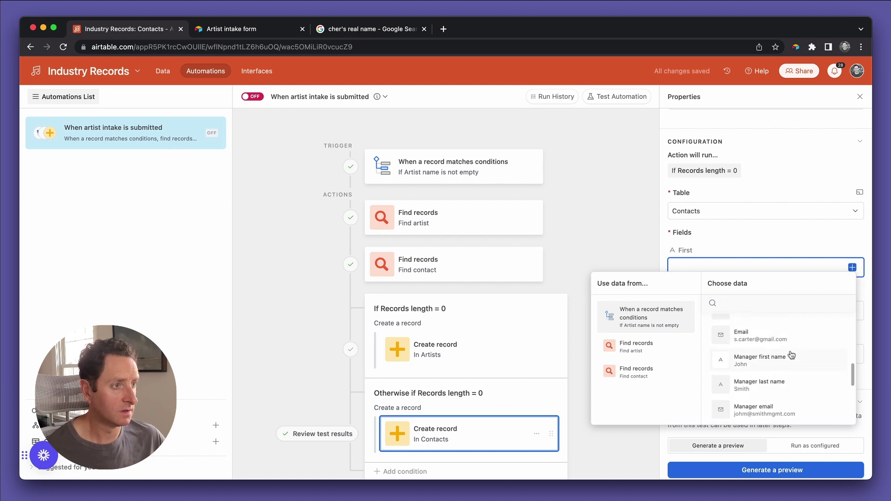
left_click(790, 357)
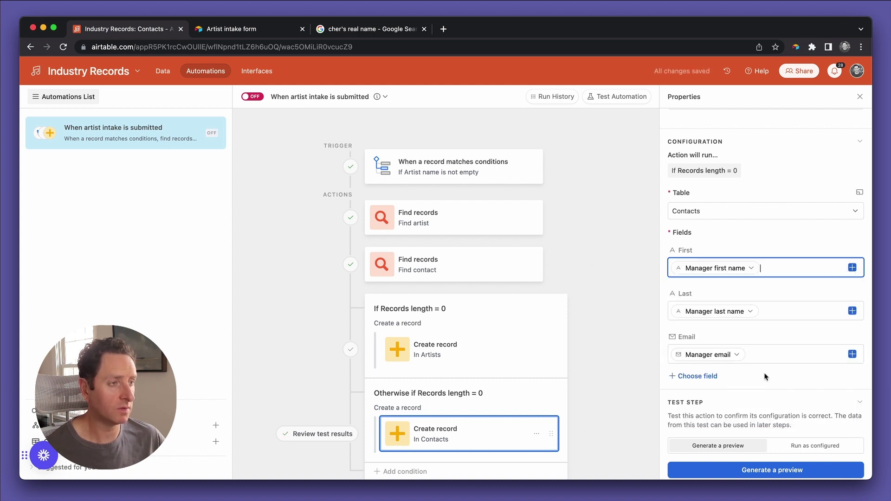
Delete the earlier test contact record from the Contacts table.
left_click(163, 70)
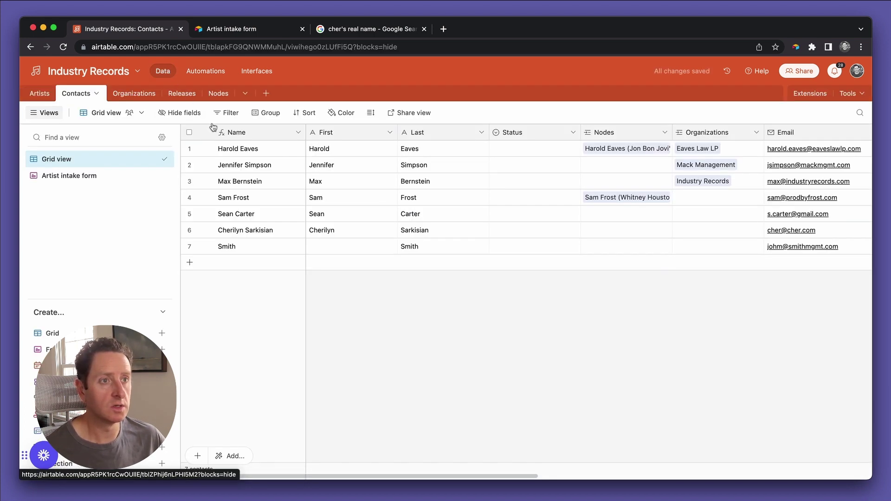
right_click(327, 248)
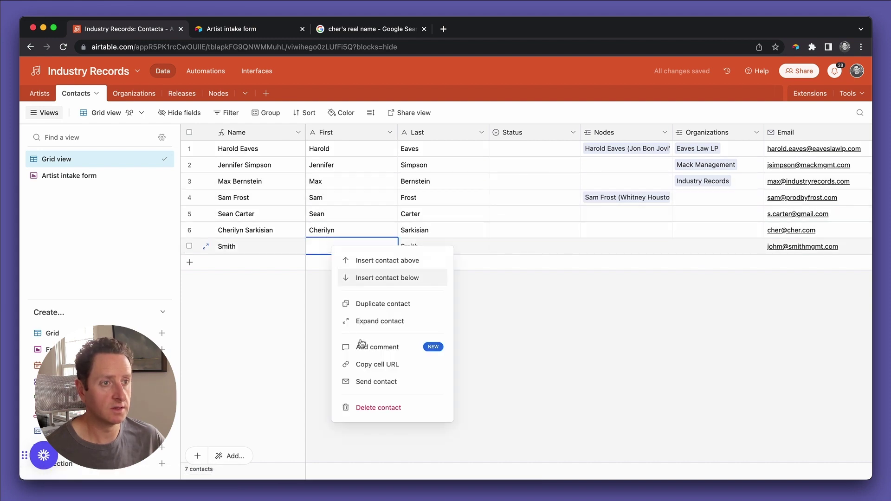
left_click(364, 407)
Rerun the contact step test as configured, creating a fully filled manager contact.
left_click(206, 70)
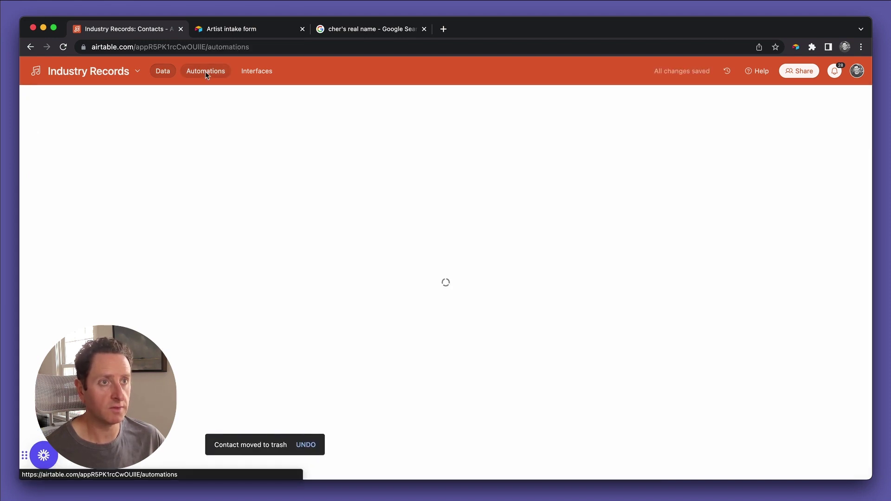
scroll(741, 362, "down", 1)
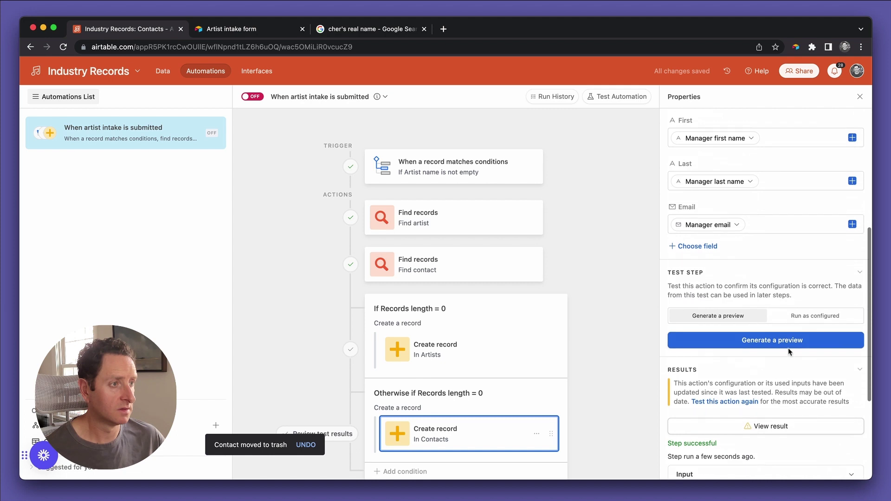
left_click(822, 321)
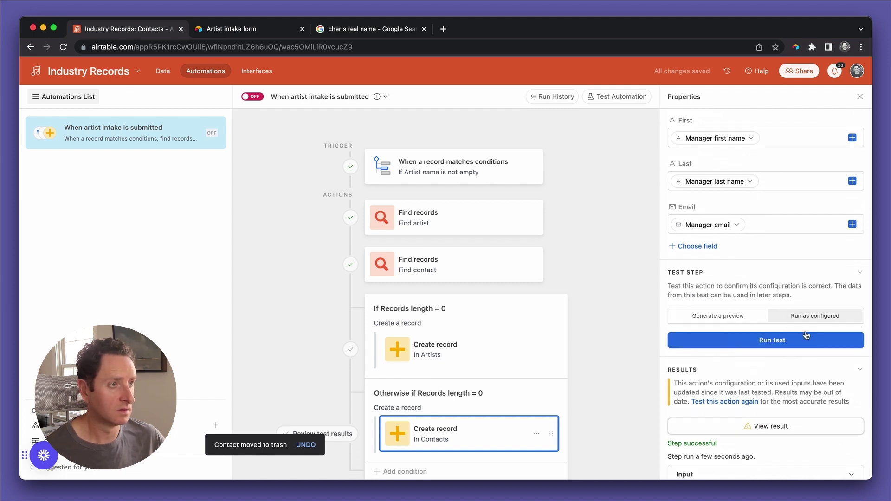
left_click(797, 342)
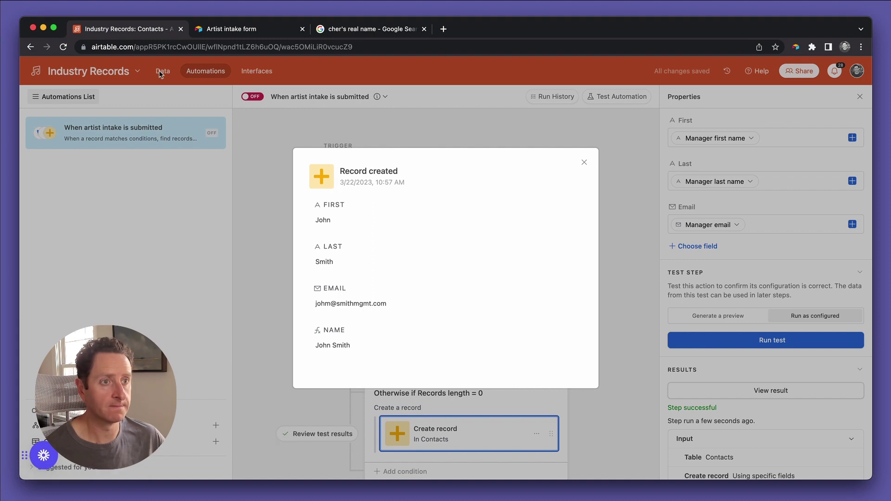
left_click(585, 162)
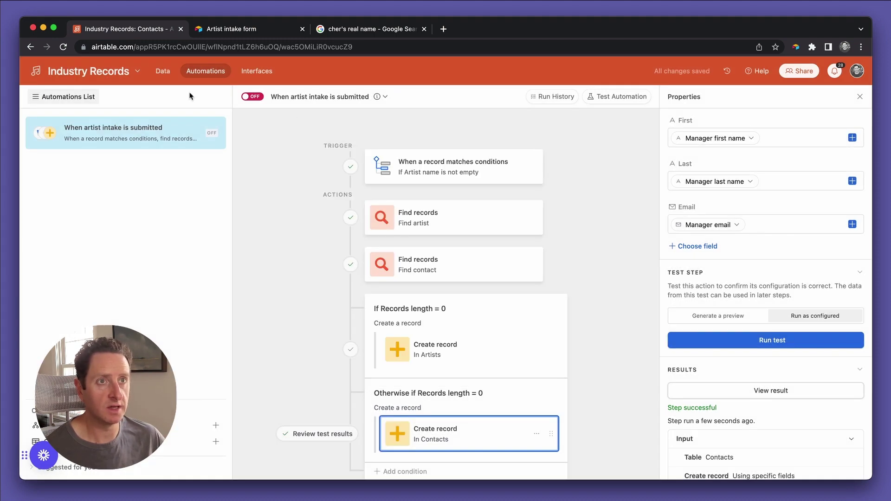
left_click(163, 71)
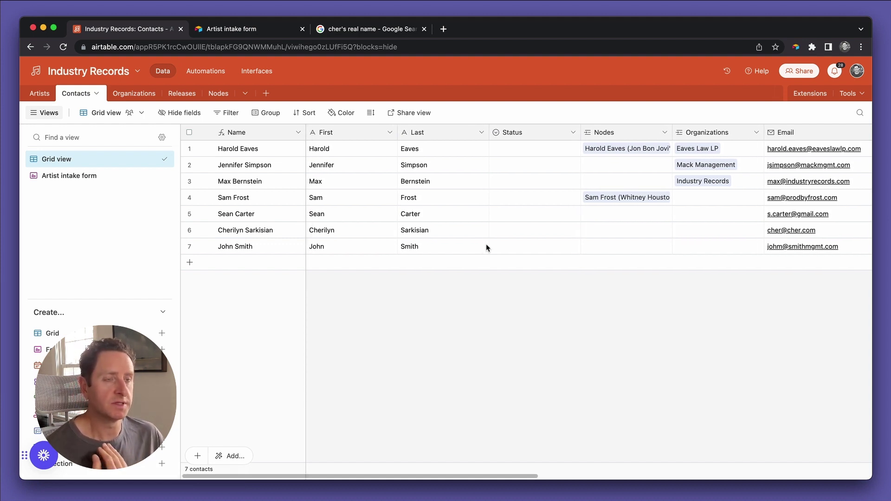
Hide the Status field from the Contacts grid after checking its options.
scroll(487, 247, "right", 5)
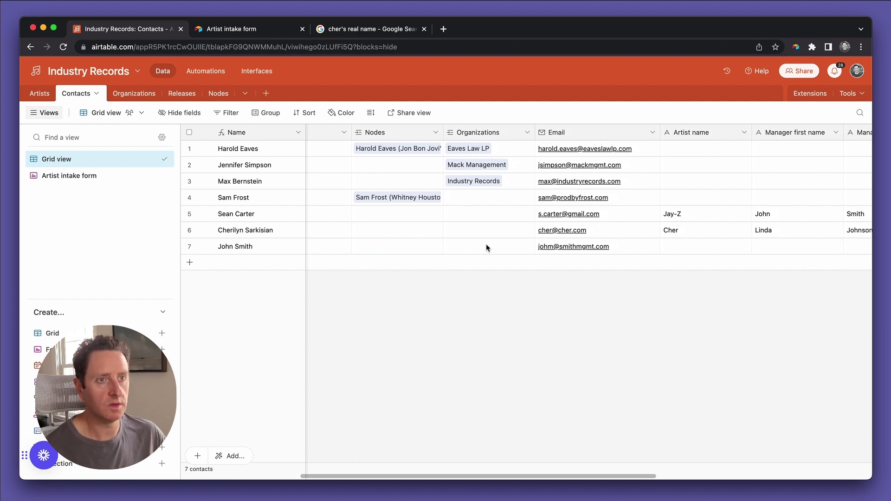
scroll(487, 248, "right", 8)
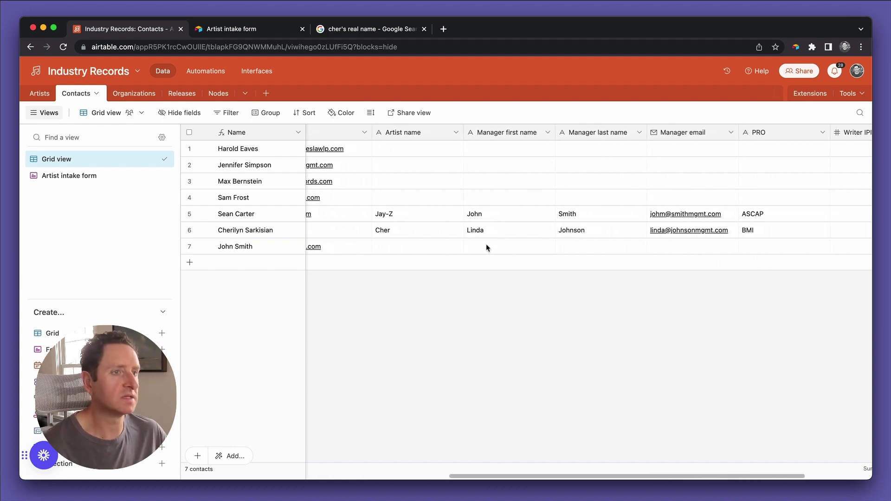
scroll(487, 248, "left", 10)
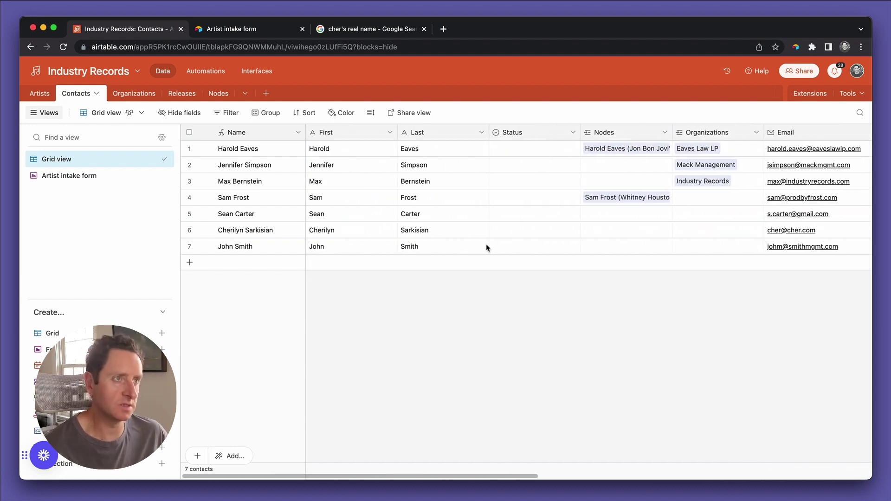
left_click(503, 253)
left_click(503, 253)
left_click(454, 305)
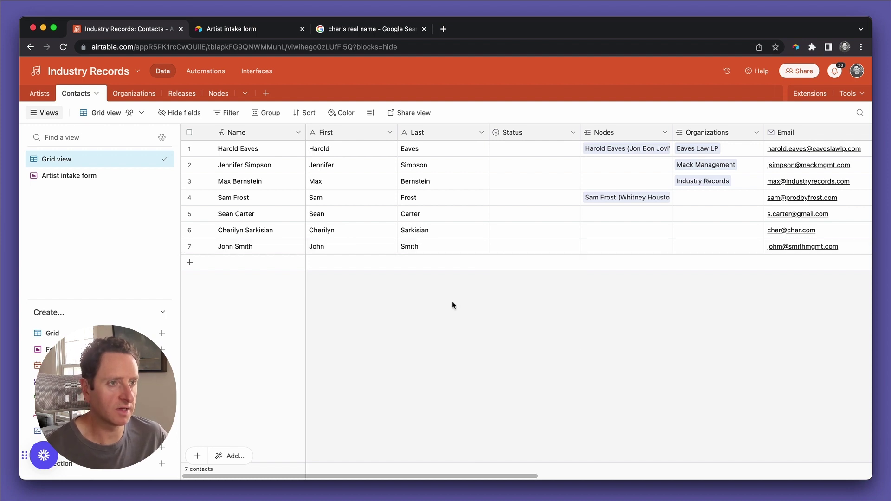
left_click(573, 133)
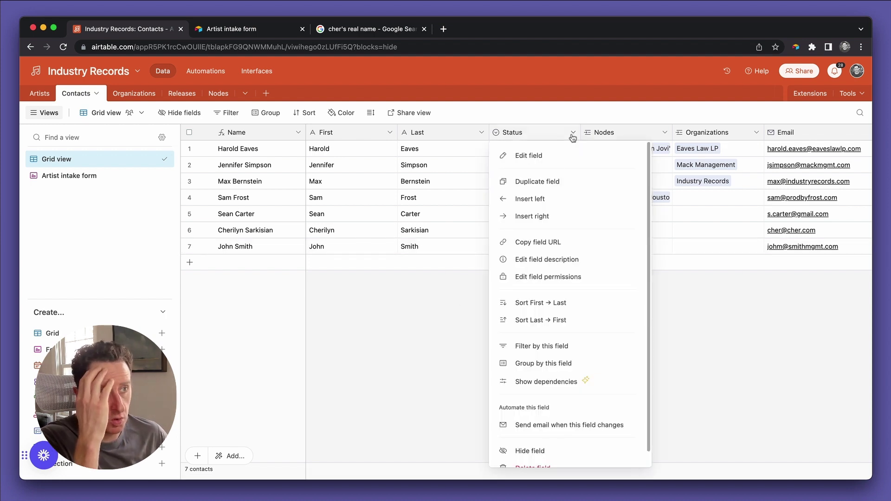
left_click(525, 452)
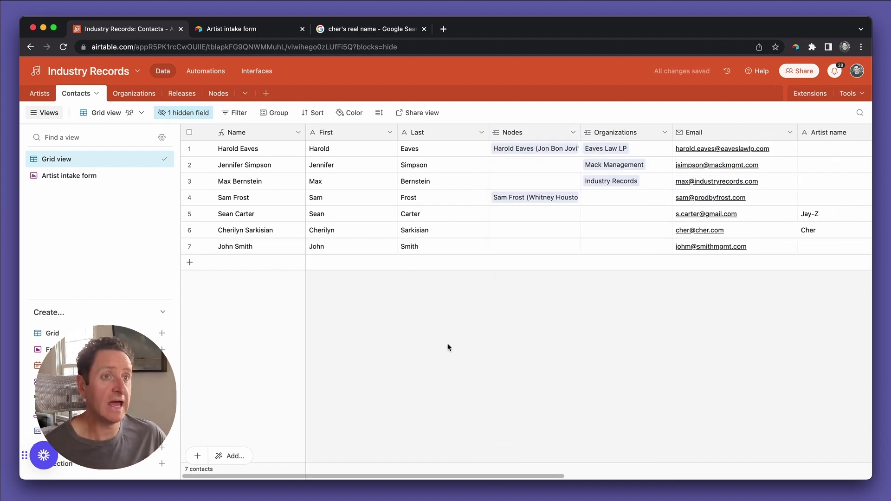
Recheck the seven-contact Contacts grid and return to the automation editor.
left_click(203, 72)
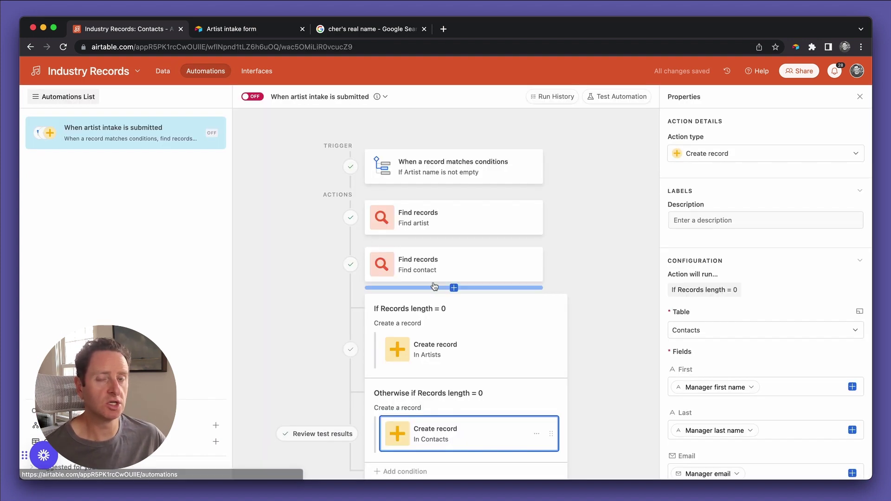
scroll(435, 285, "down", 1)
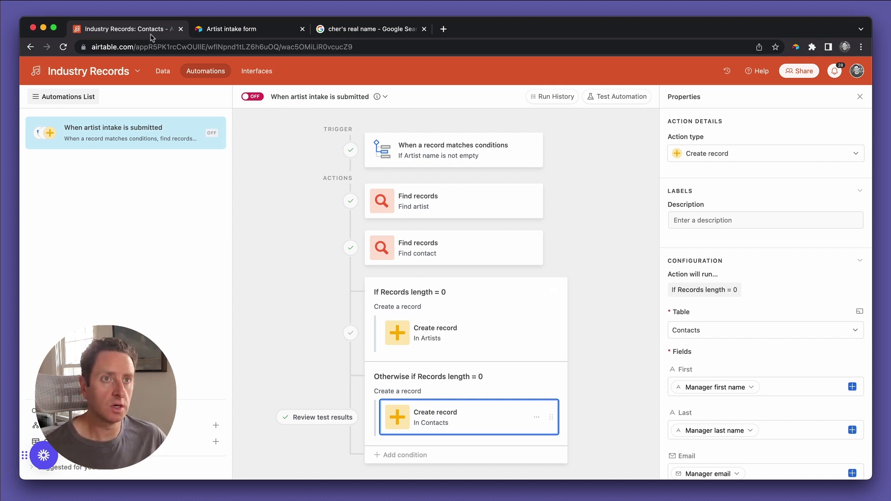
left_click(162, 71)
scroll(449, 213, "right", 5)
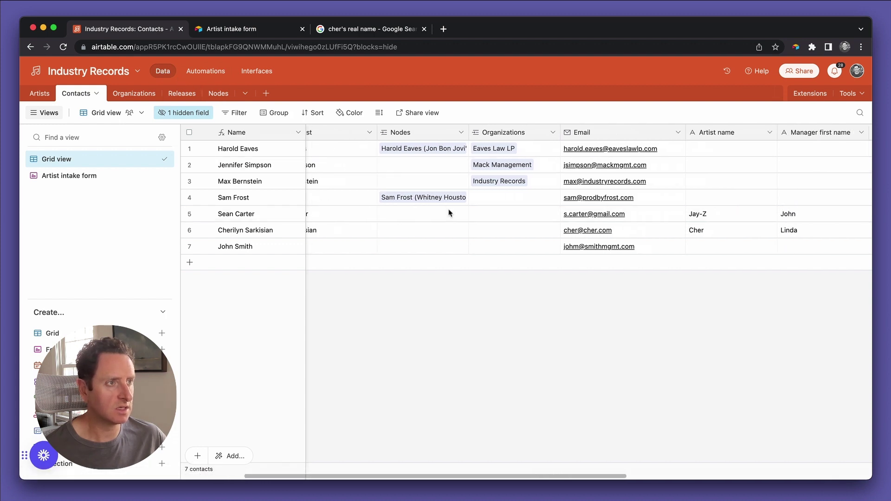
scroll(643, 221, "left", 5)
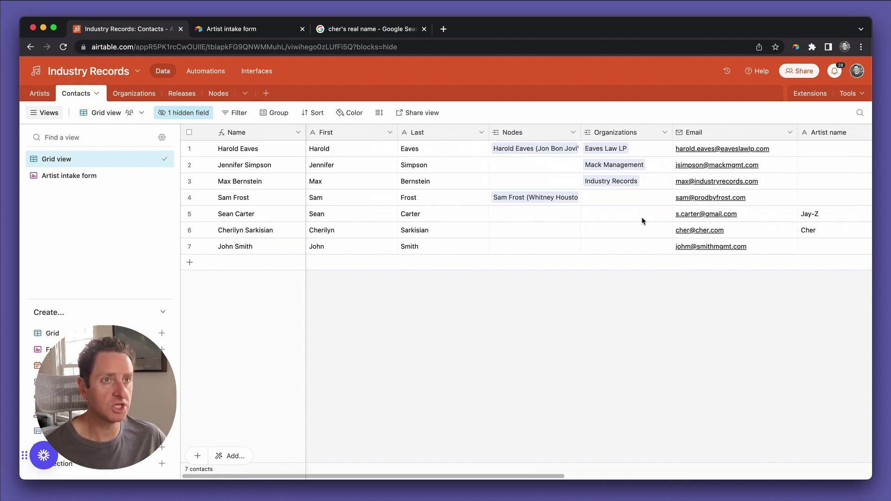
left_click(213, 74)
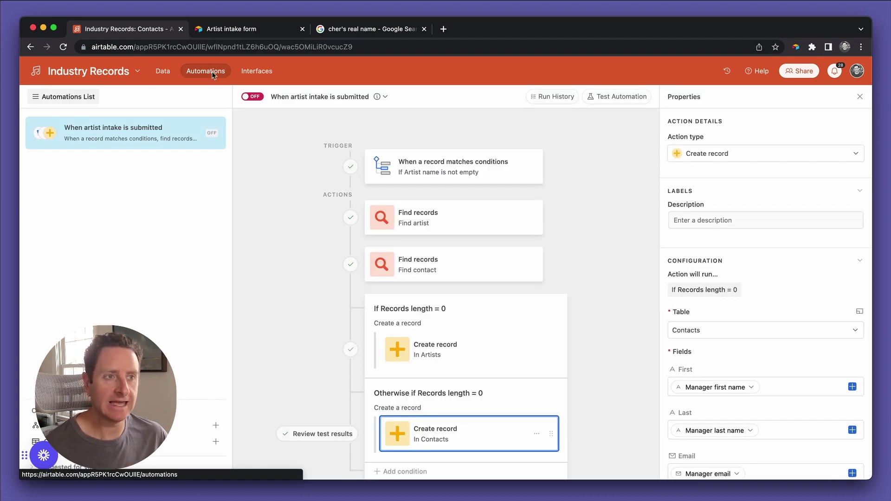
scroll(594, 360, "down", 1)
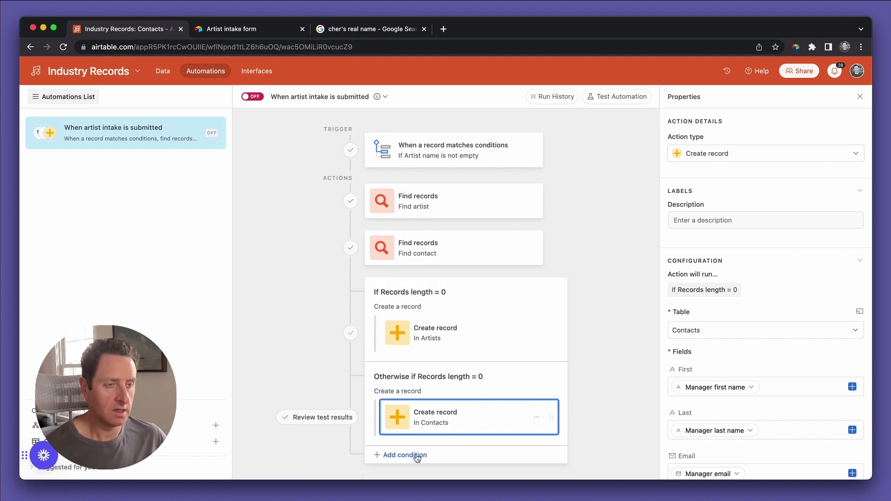
mouse_move(464, 437)
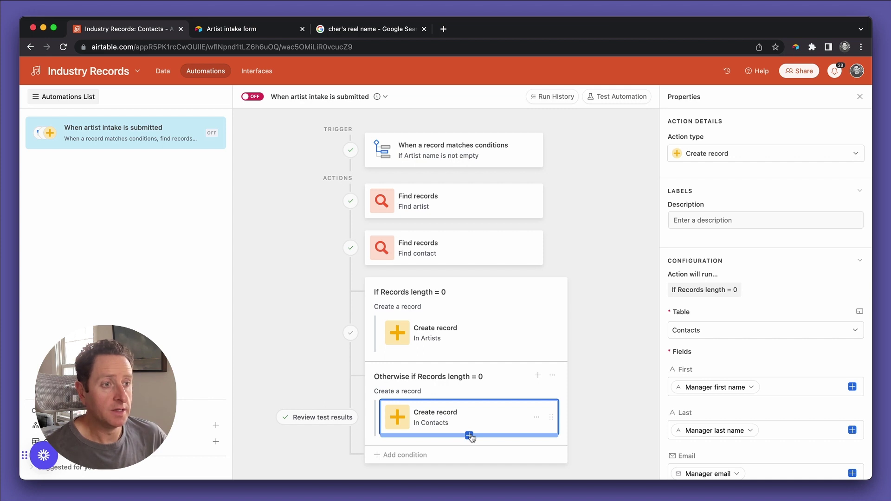
Add a Create record step in the Nodes table with Artist and Contacts fields.
left_click(469, 435)
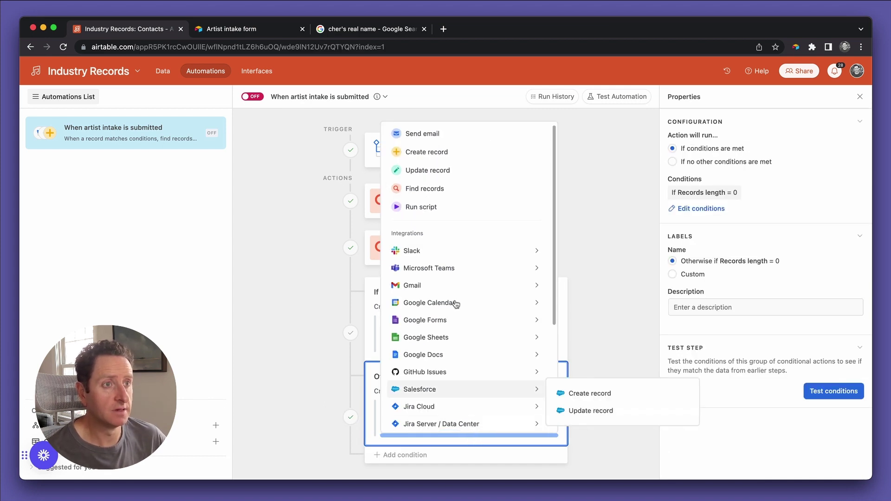
left_click(443, 153)
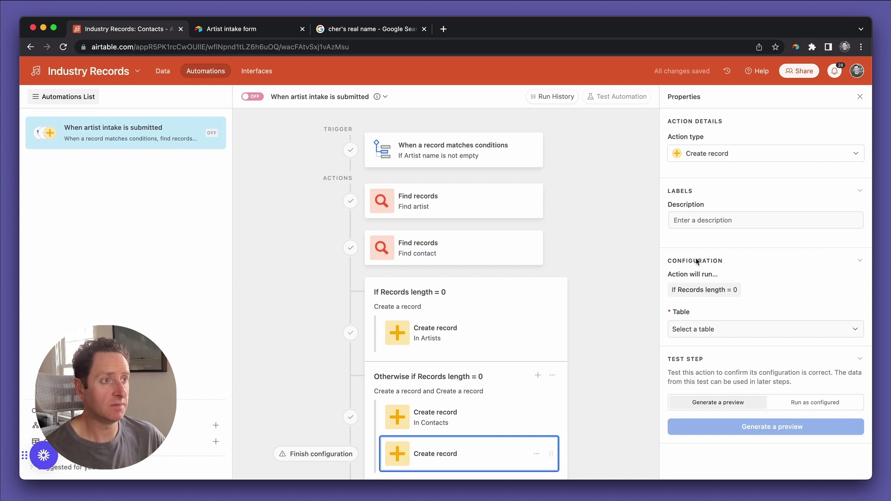
left_click(699, 329)
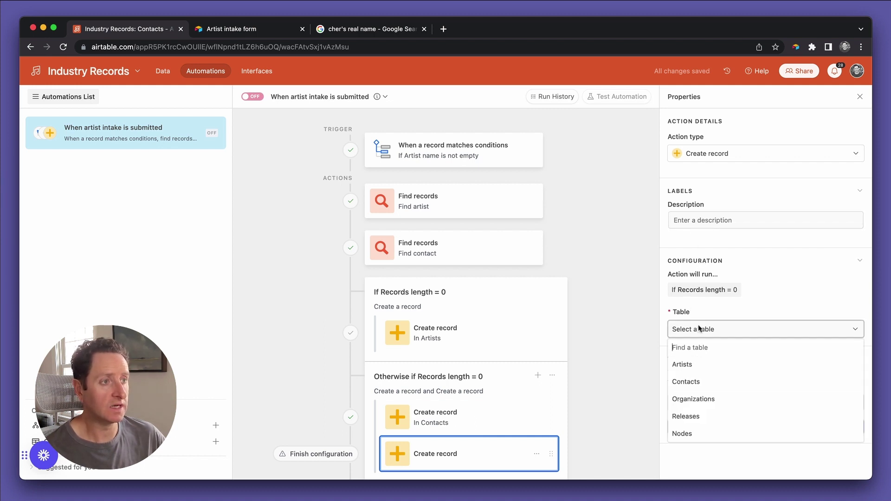
left_click(695, 434)
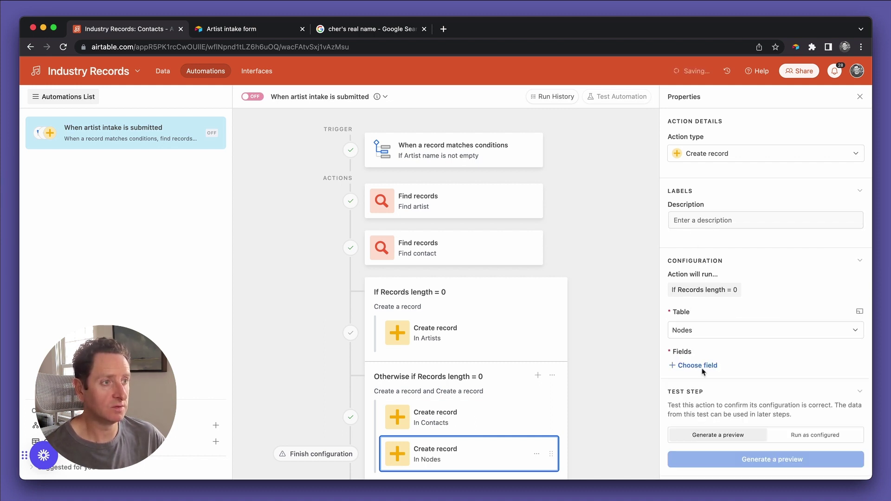
left_click(698, 365)
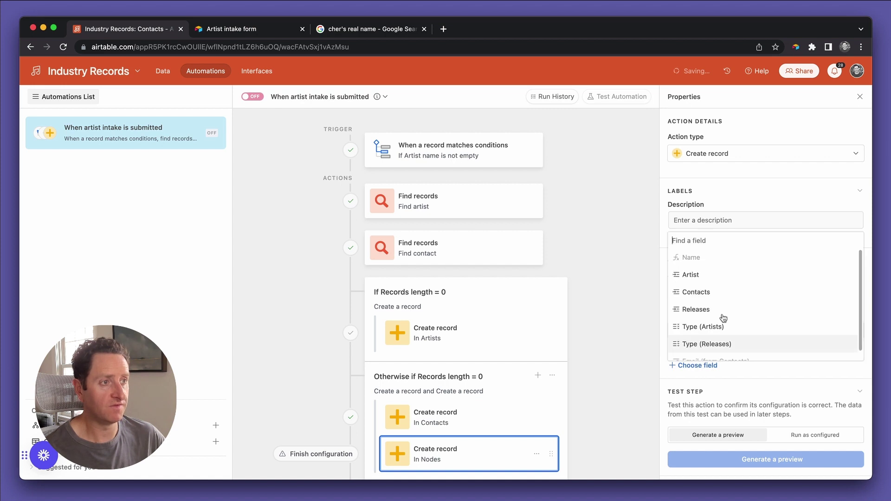
left_click(705, 278)
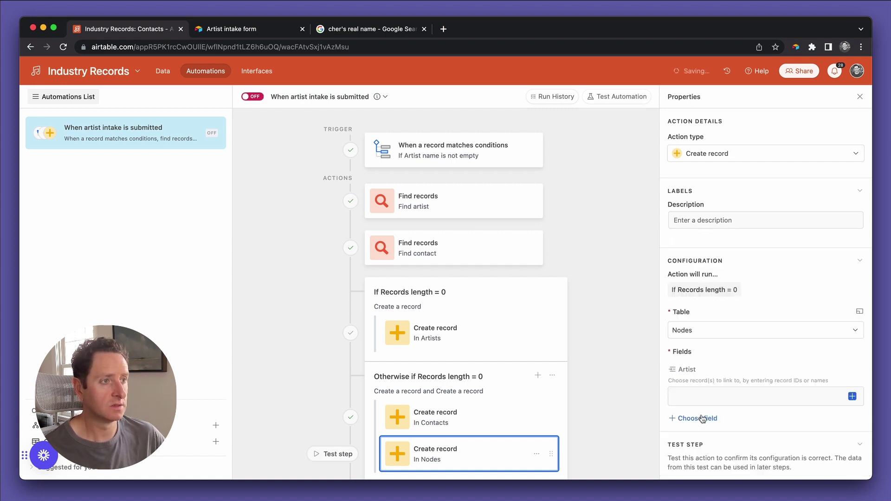
left_click(701, 420)
left_click(693, 335)
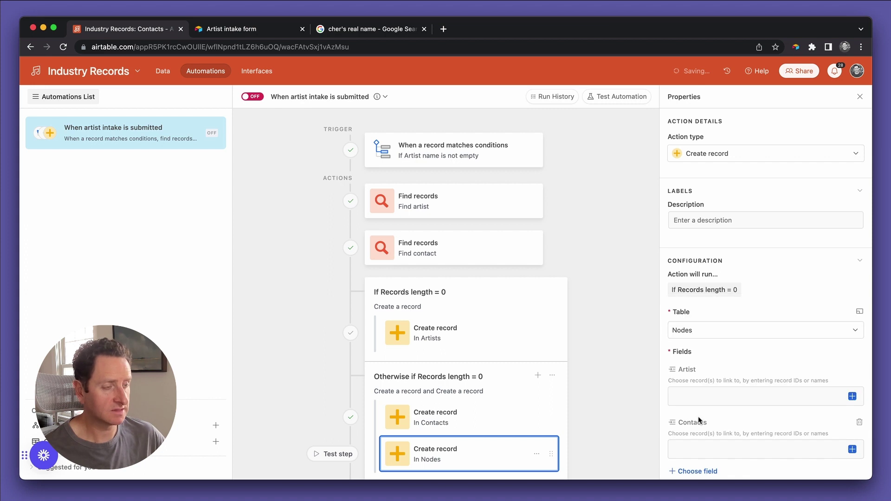
Add Type (Artists) set to Manager, then begin mapping the Artist link from earlier step data.
scroll(698, 416, "down", 5)
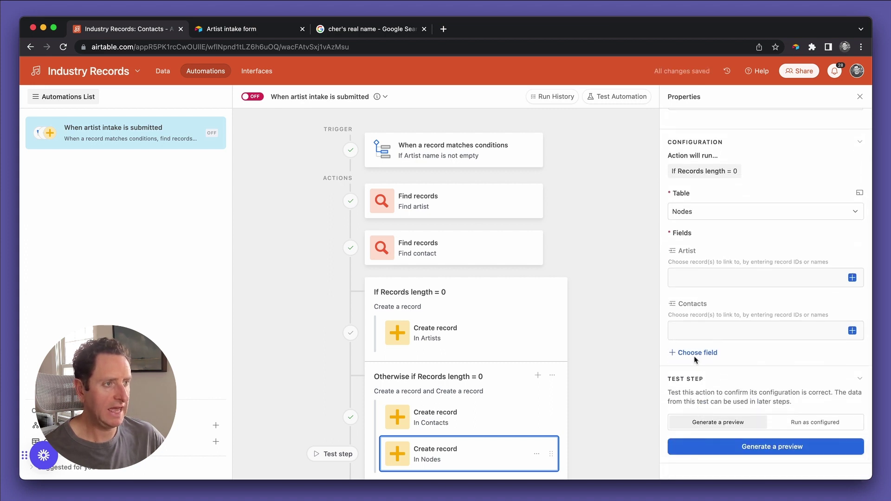
left_click(696, 355)
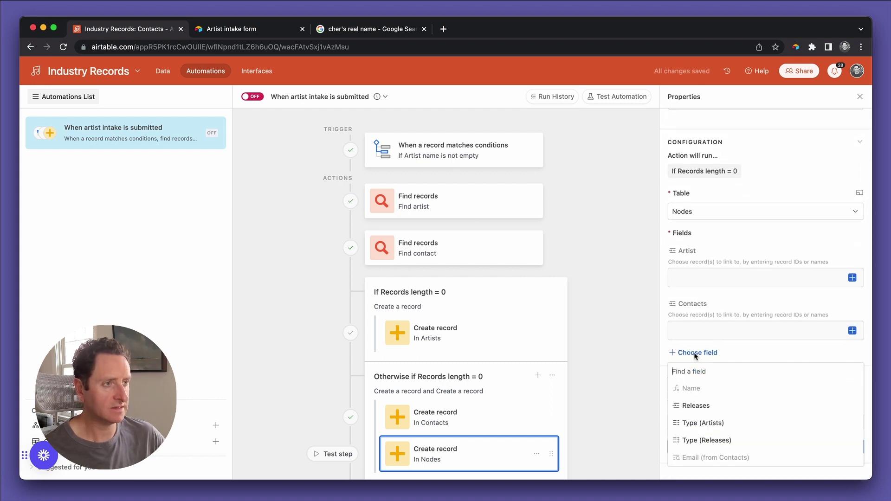
left_click(702, 423)
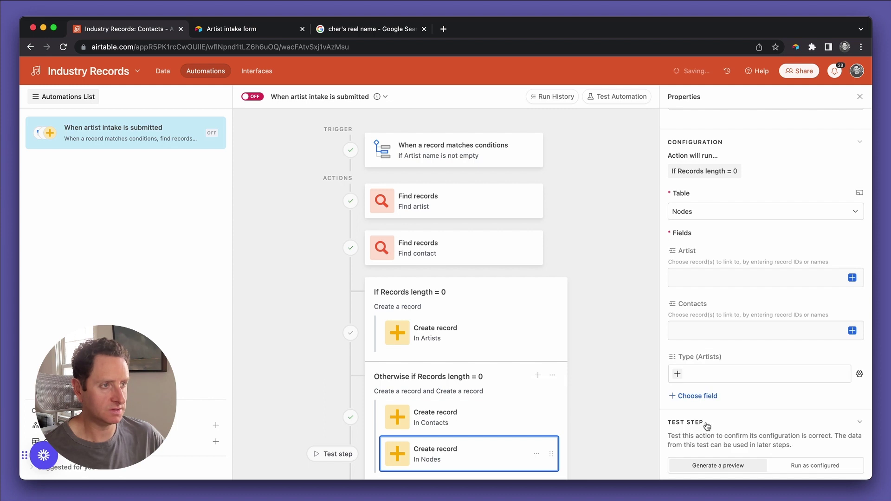
left_click(678, 375)
left_click(693, 394)
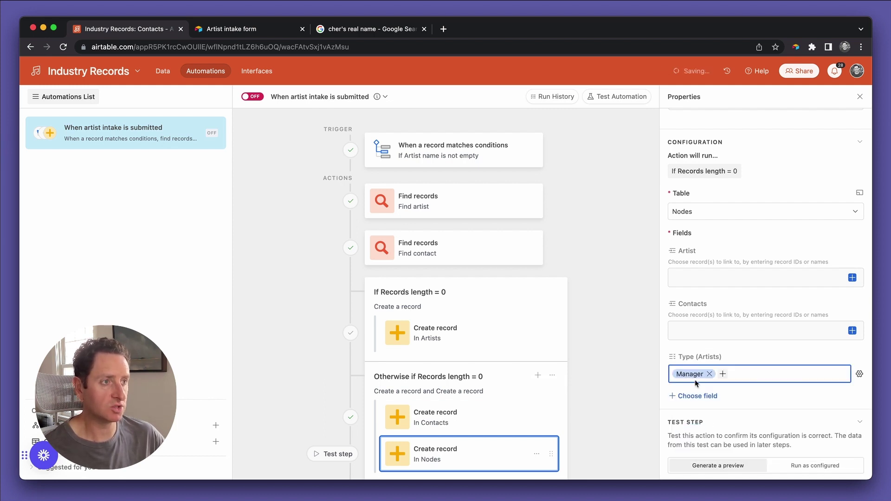
left_click(694, 275)
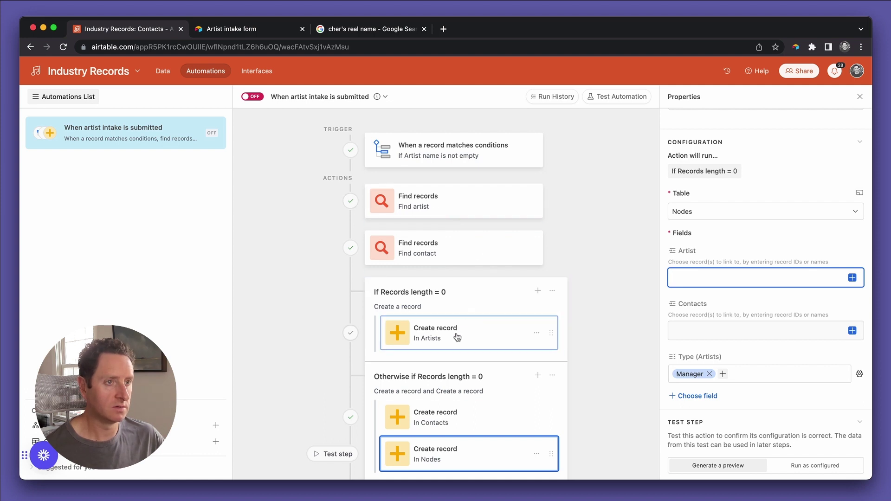
left_click(853, 278)
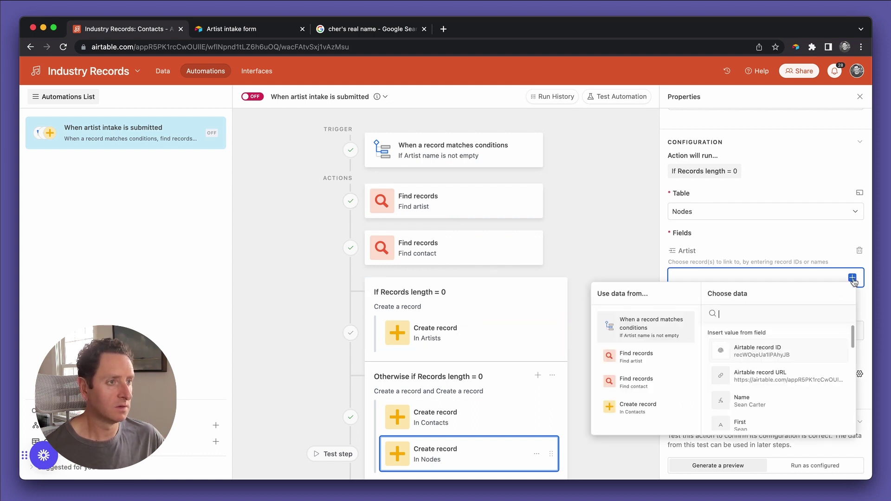
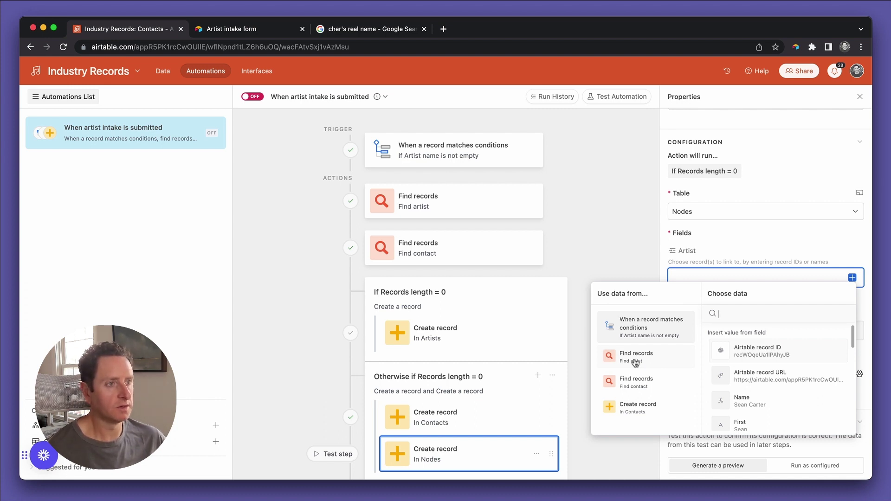
Link Artist to Find artist's record IDs and Contacts to the new contact's record ID.
left_click(636, 362)
scroll(762, 373, "down", 3)
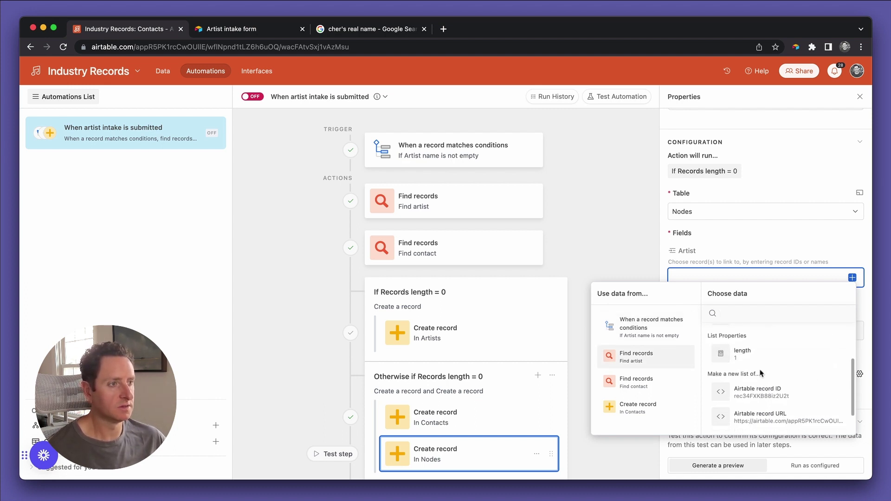
left_click(764, 392)
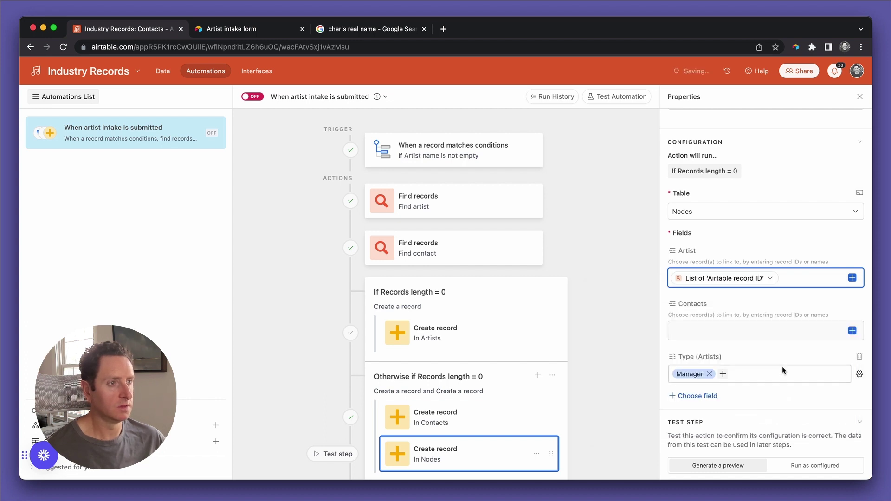
left_click(852, 331)
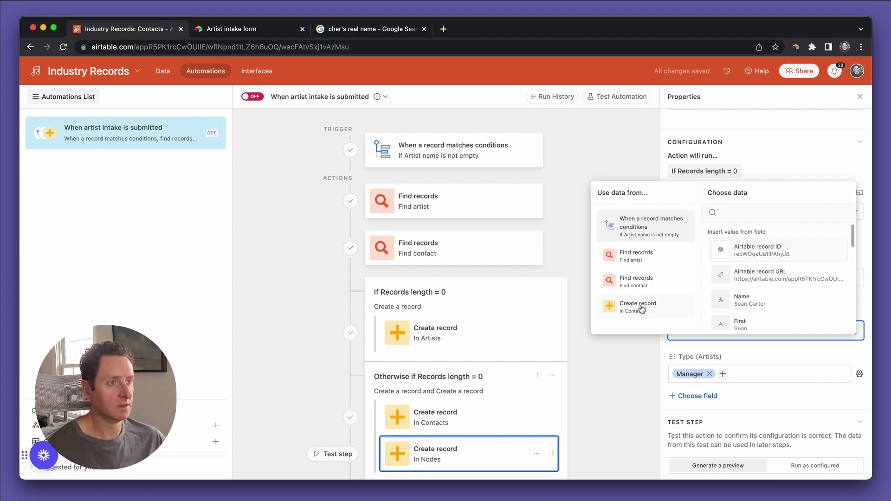
left_click(642, 309)
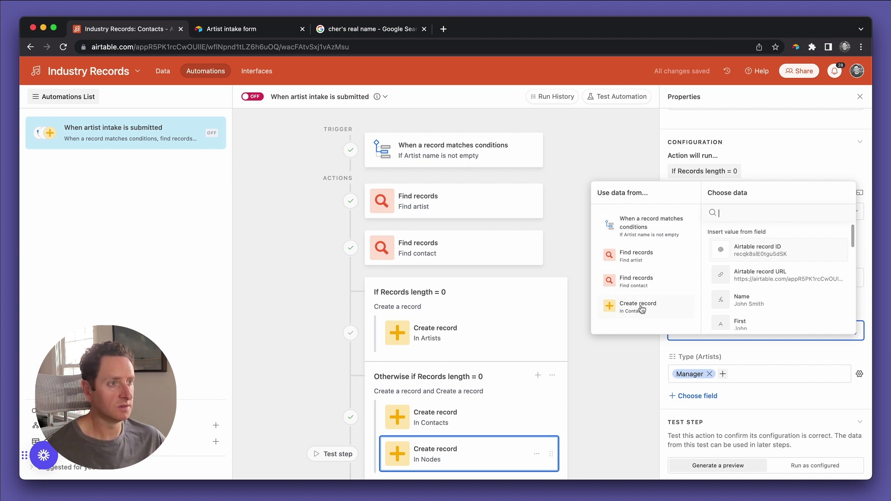
left_click(770, 256)
Run a test of the Nodes create-record step.
scroll(795, 408, "down", 1)
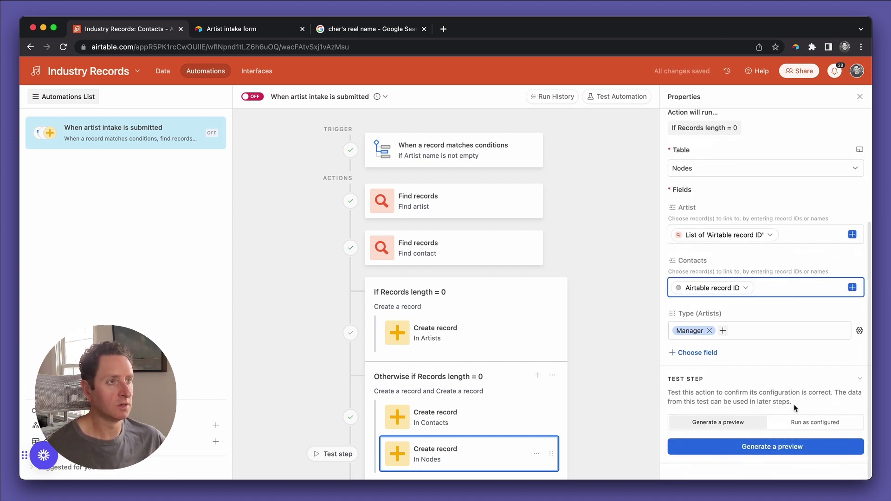
left_click(804, 425)
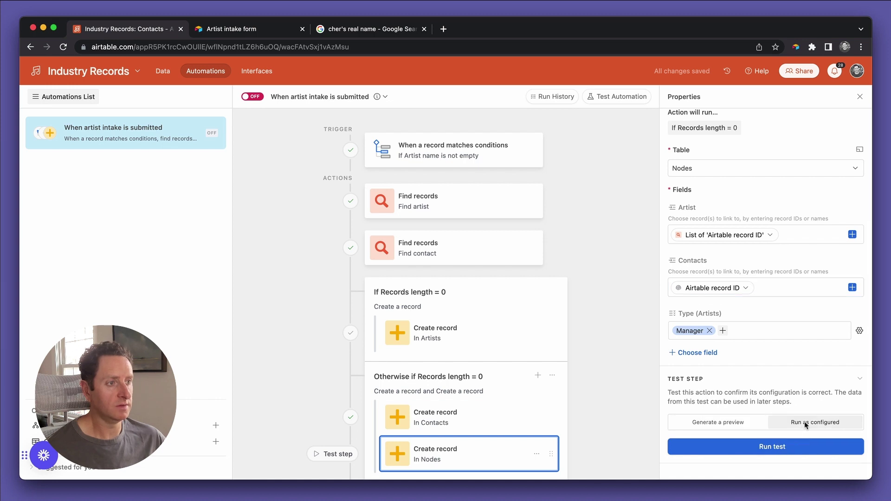
left_click(798, 446)
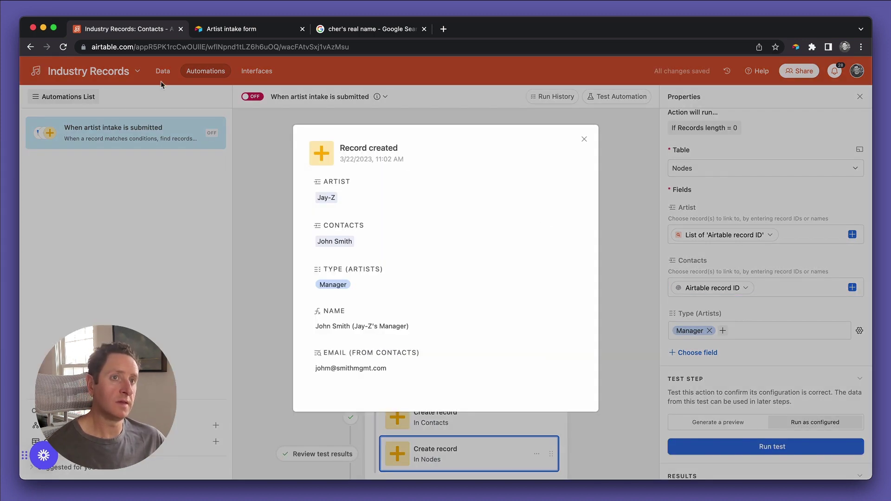
Dismiss the confirmation and review the Nodes table in the Data tab.
left_click(162, 84)
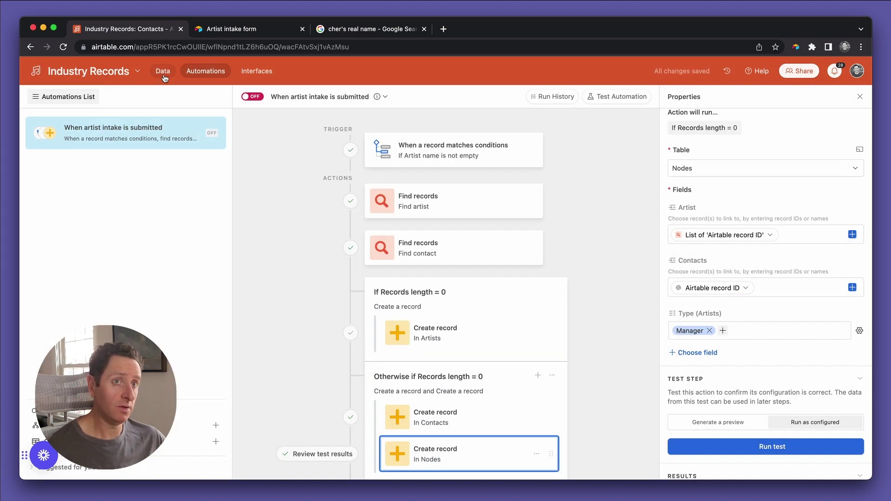
left_click(162, 71)
left_click(218, 95)
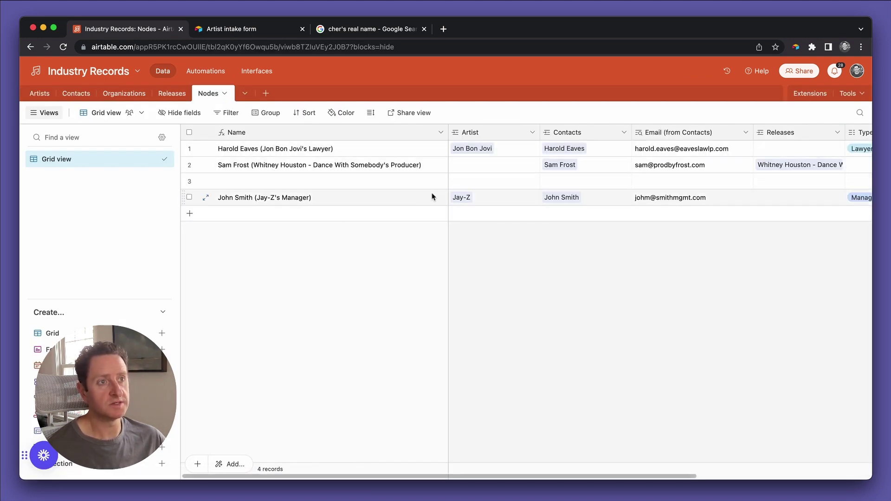
scroll(432, 195, "right", 5)
scroll(508, 203, "left", 5)
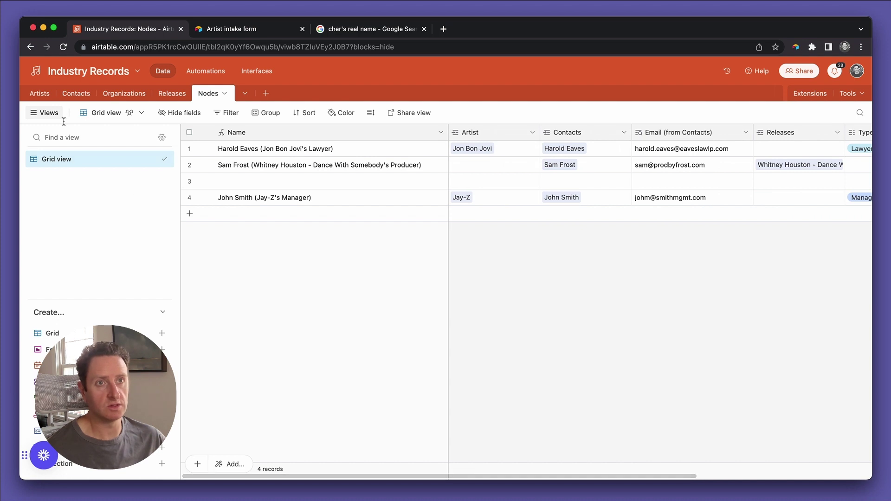
Review the Artists table and open the Nodes field's options menu.
left_click(46, 94)
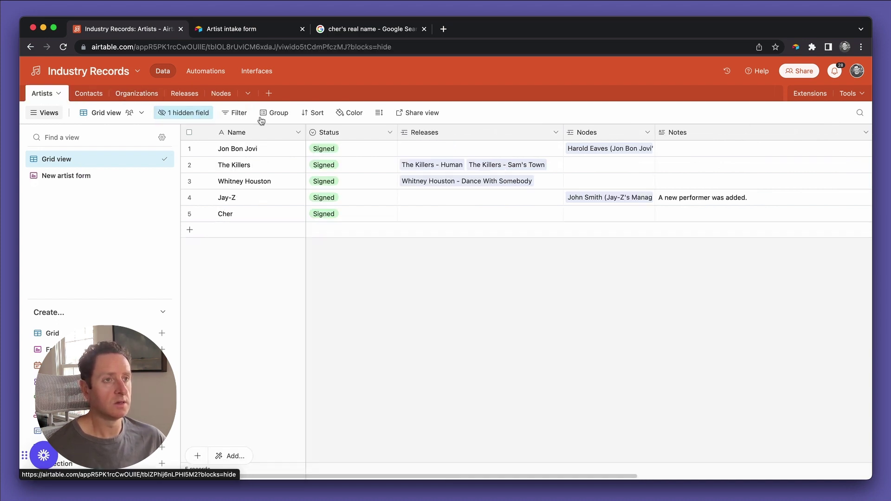
scroll(511, 176, "right", 2)
scroll(511, 175, "right", 8)
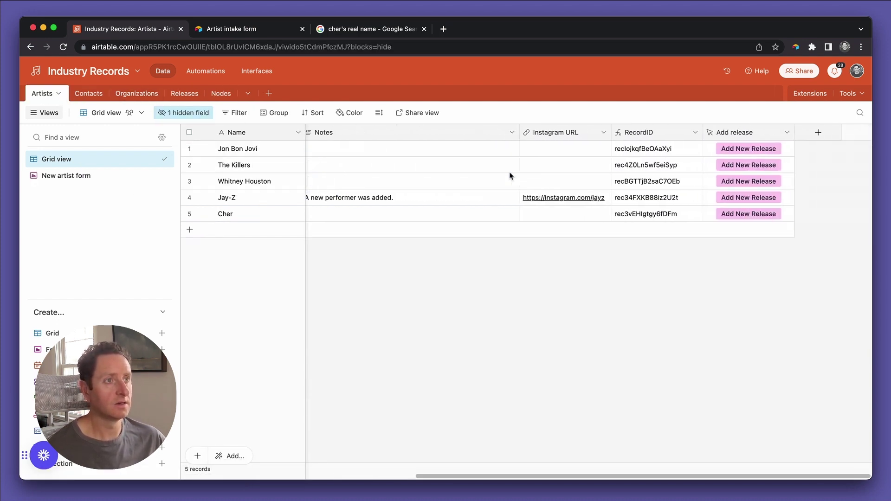
scroll(510, 175, "left", 10)
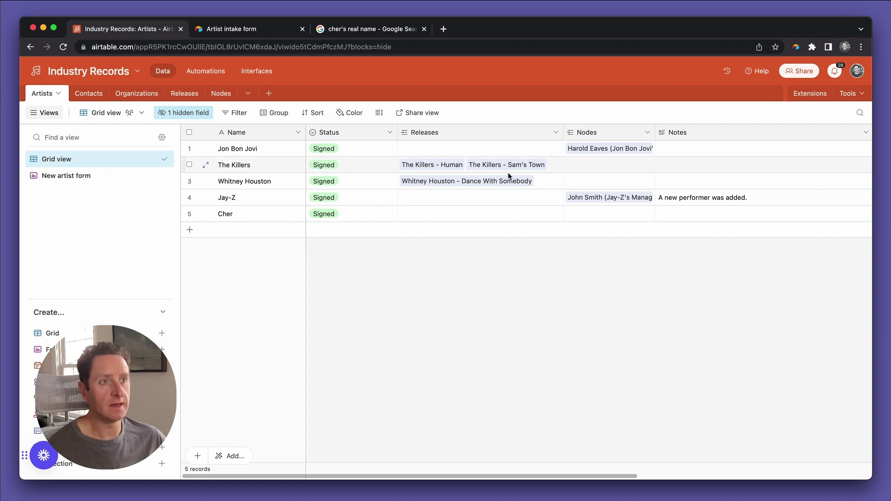
scroll(504, 177, "right", 2)
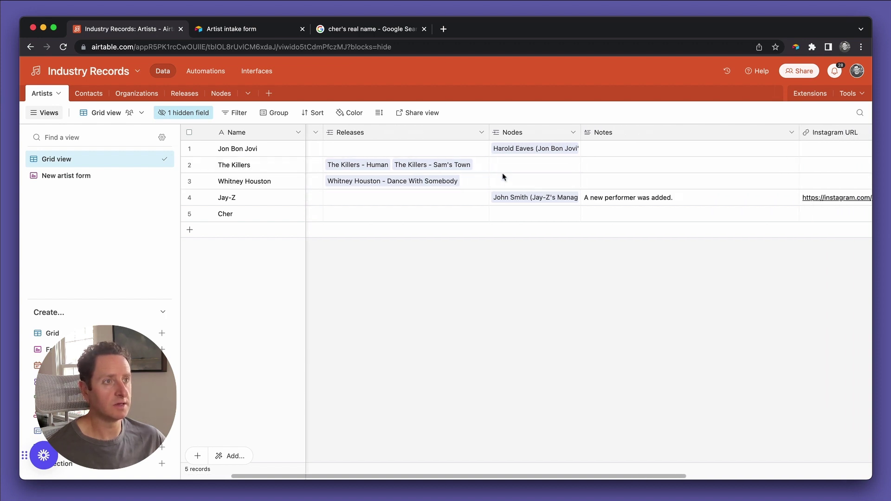
left_click(573, 135)
Start a Manager field beside Nodes, then abandon it and close the lookup-fields option.
left_click(572, 233)
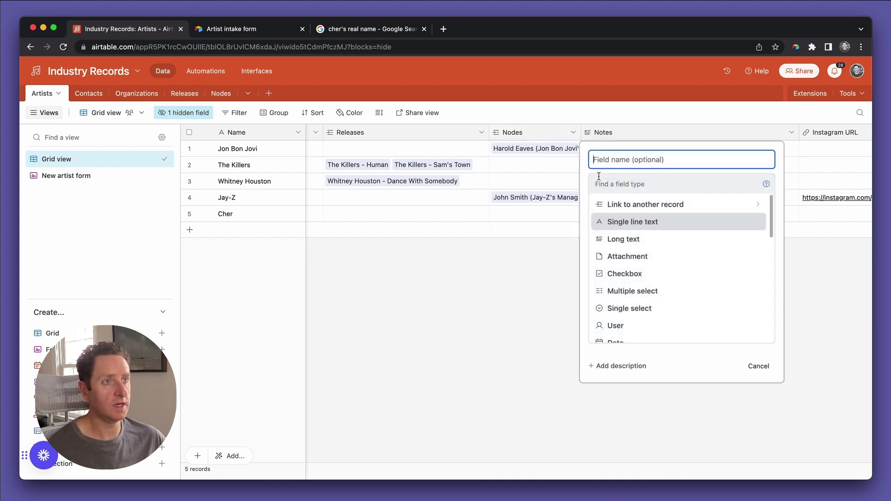
type("Man")
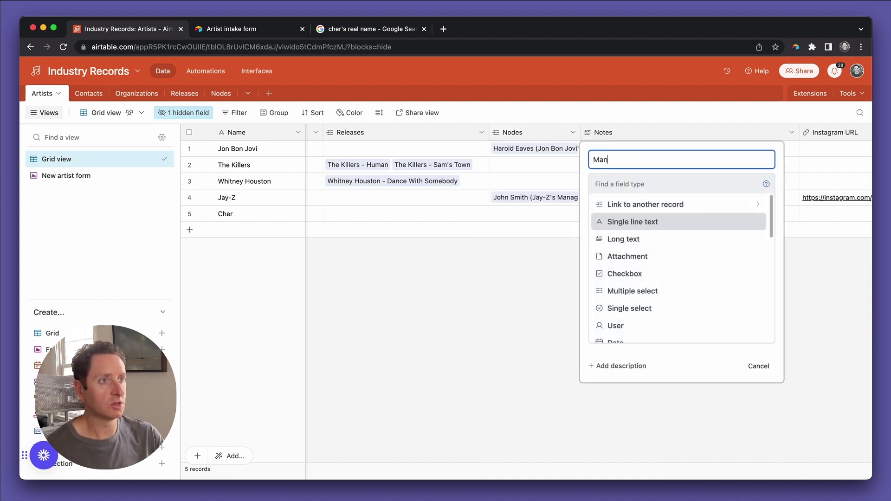
type("ager")
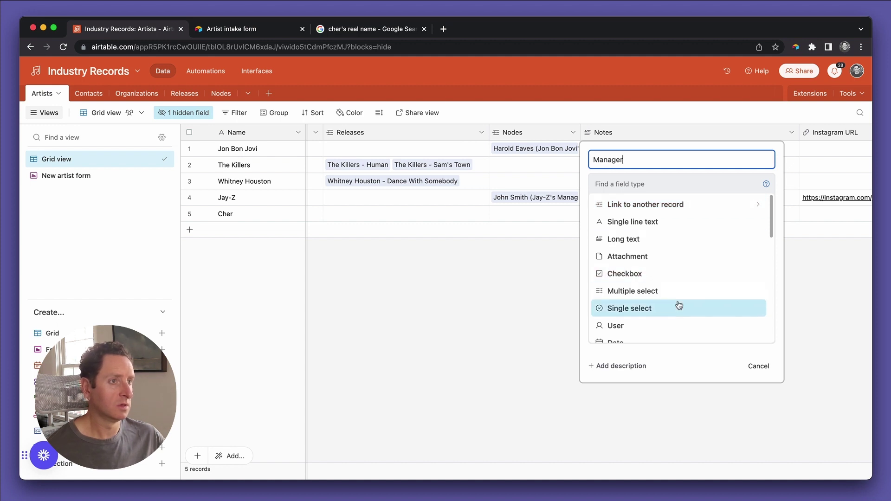
left_click(763, 366)
left_click(573, 133)
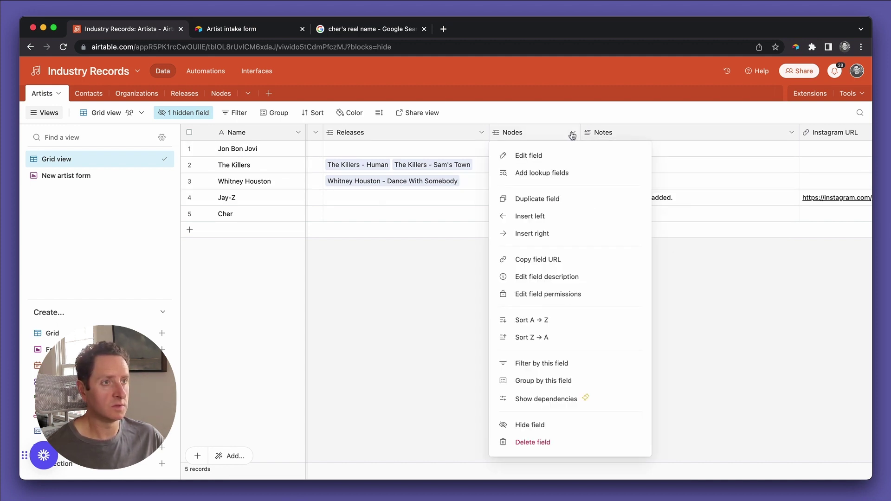
left_click(568, 172)
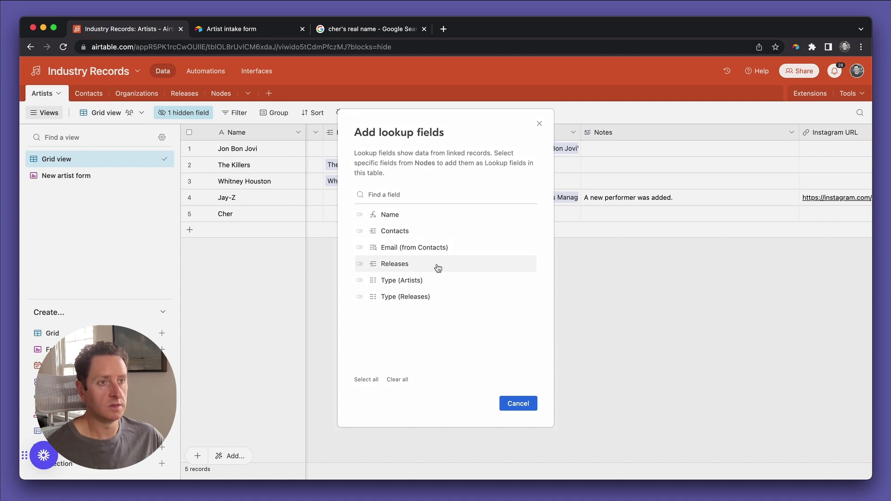
left_click(515, 403)
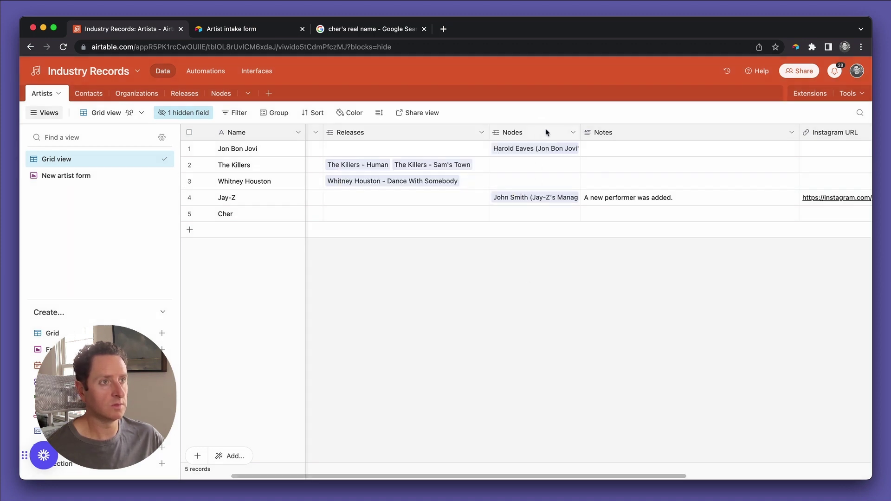
Insert a new field right of Nodes named Manager with the Rollup field type.
left_click(574, 134)
left_click(553, 233)
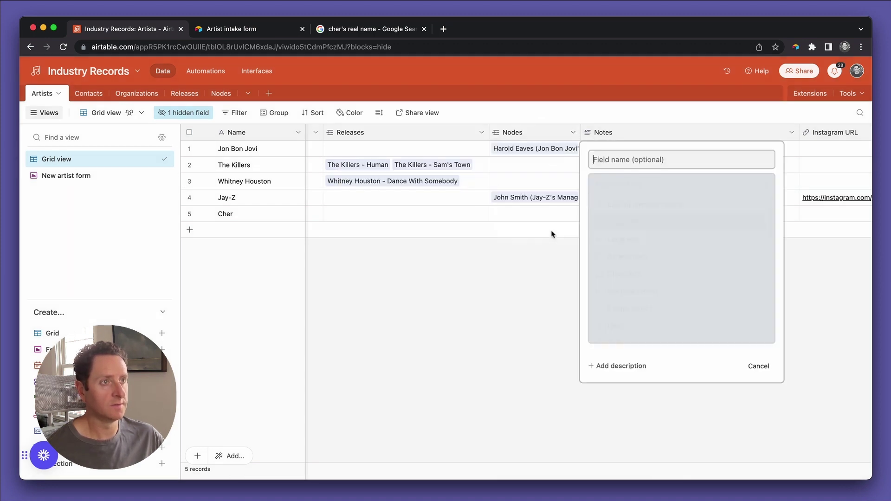
type("Ro")
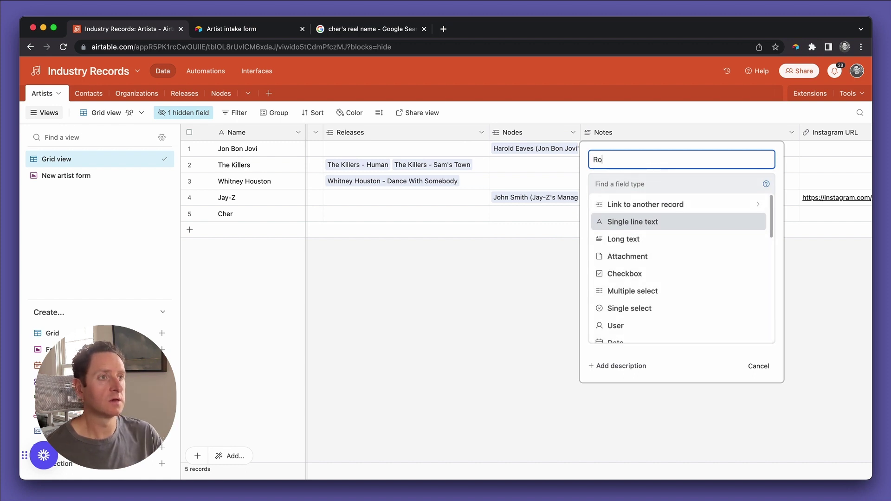
type("llup")
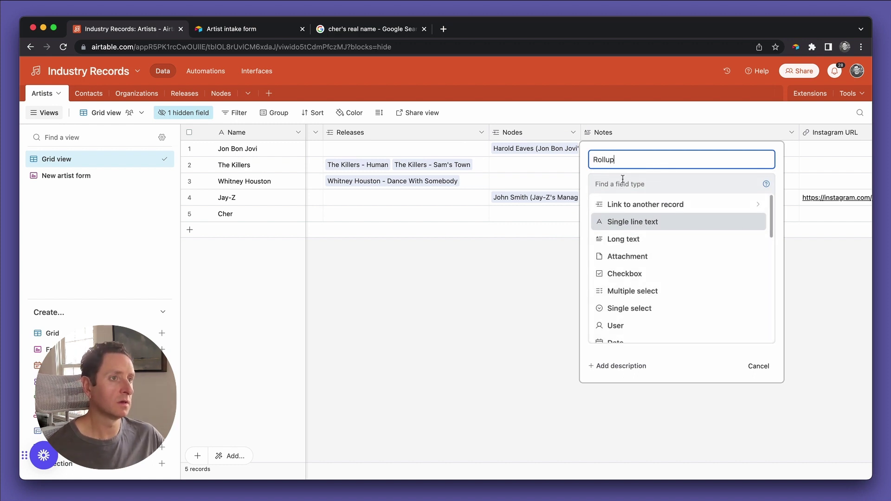
key("super+a")
type("Manager")
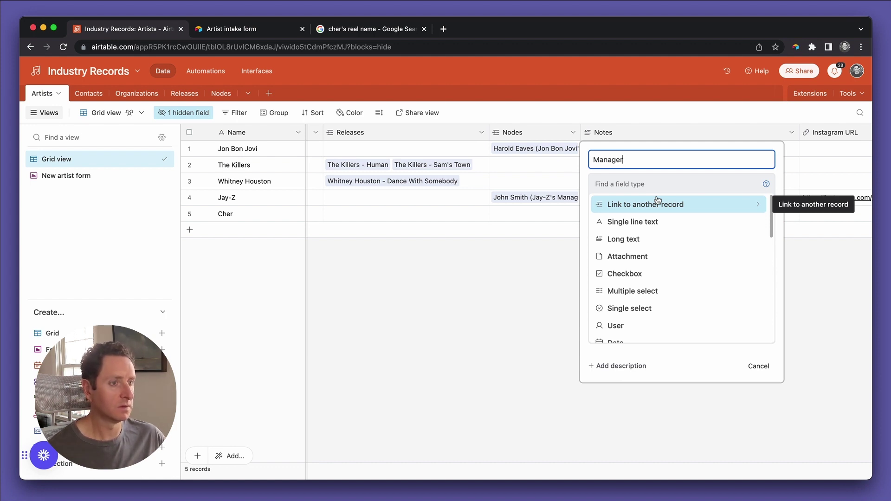
left_click(658, 202)
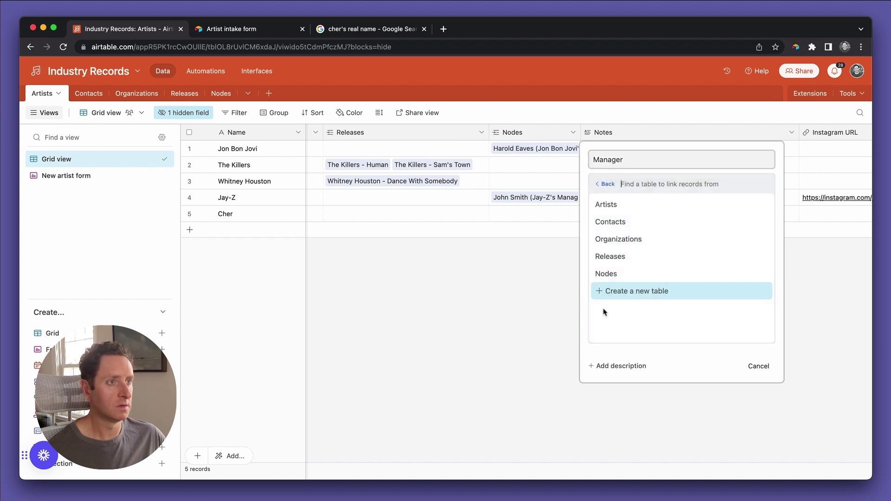
left_click(609, 184)
scroll(636, 260, "down", 10)
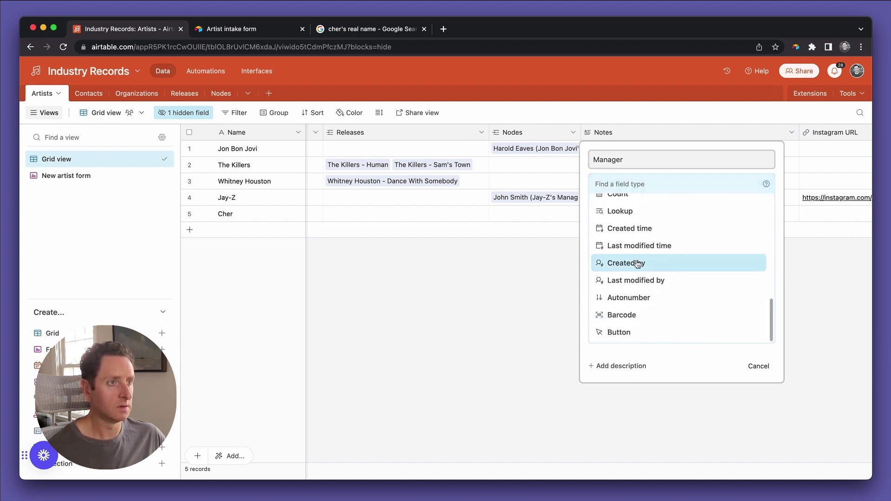
scroll(637, 263, "up", 3)
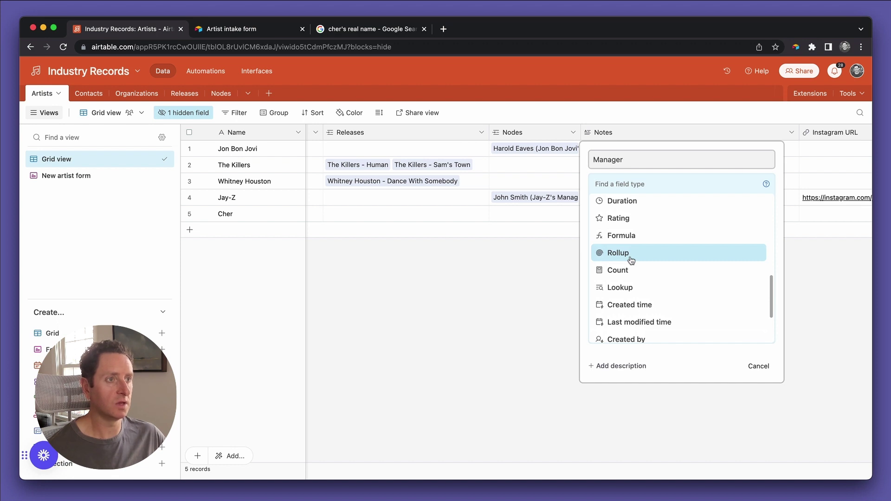
left_click(631, 258)
Roll up the Contacts field of records linked through Nodes.
left_click(626, 262)
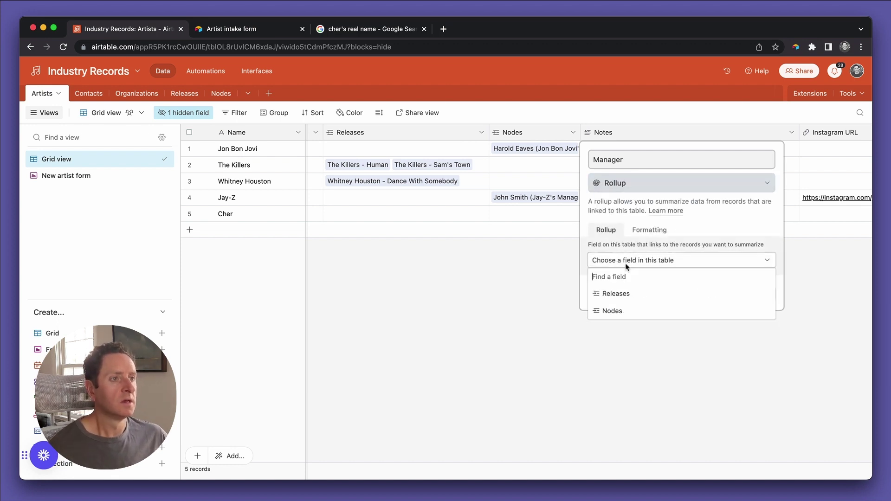
left_click(629, 309)
left_click(639, 292)
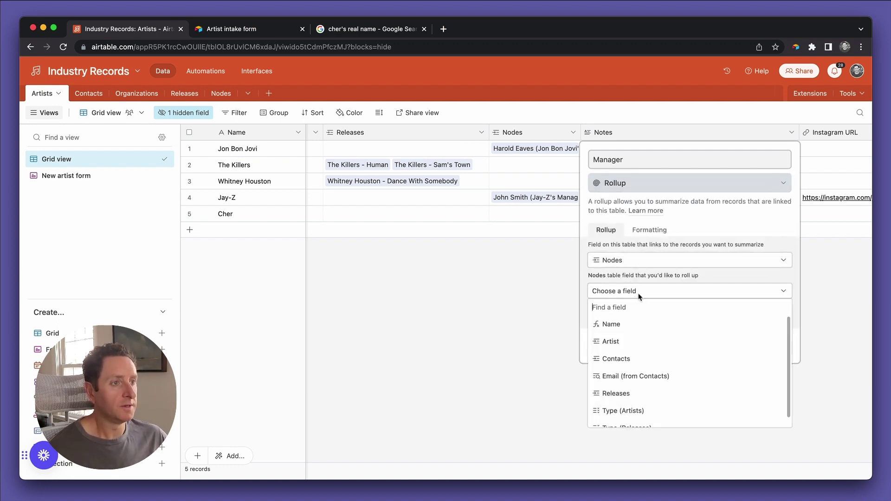
scroll(608, 341, "down", 1)
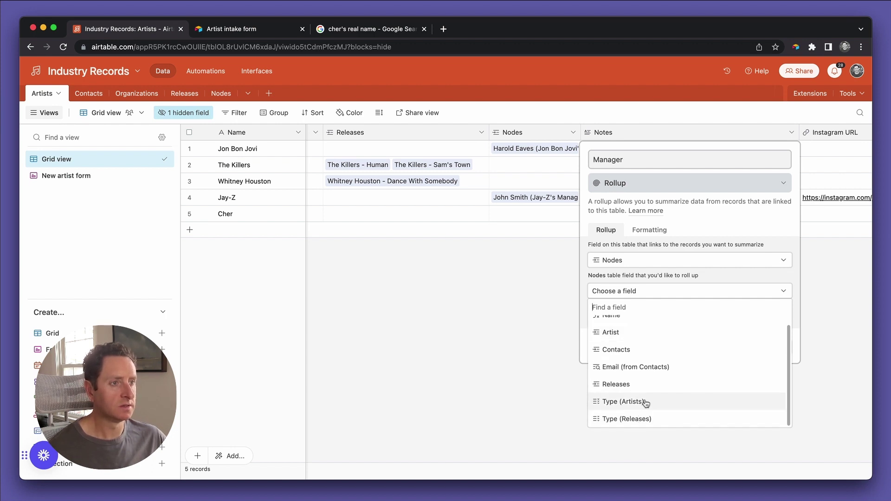
left_click(646, 402)
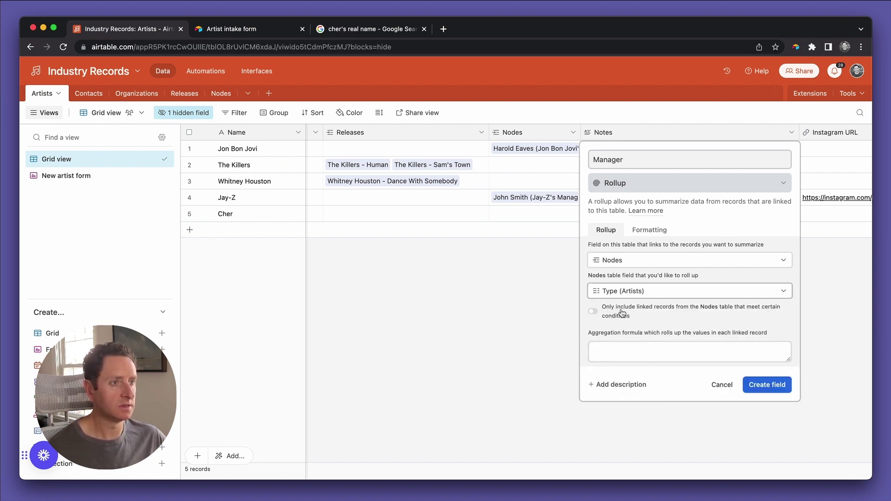
left_click(631, 292)
scroll(653, 367, "down", 1)
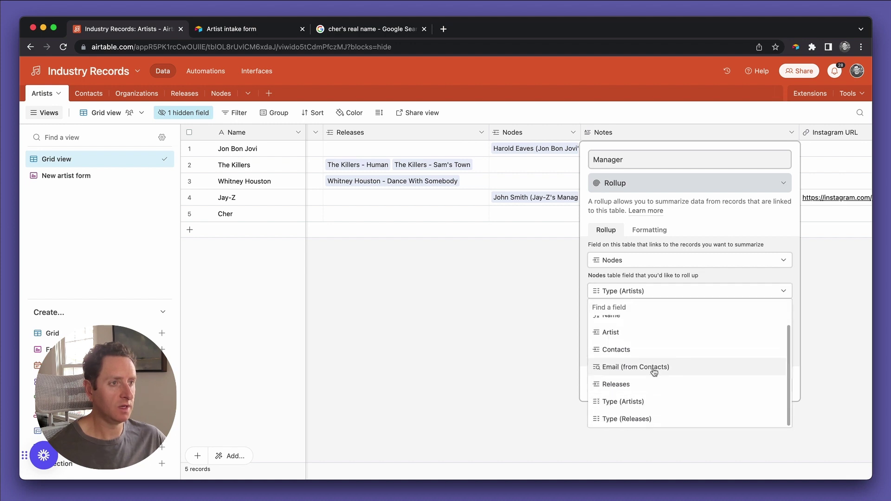
scroll(655, 371, "up", 1)
left_click(650, 360)
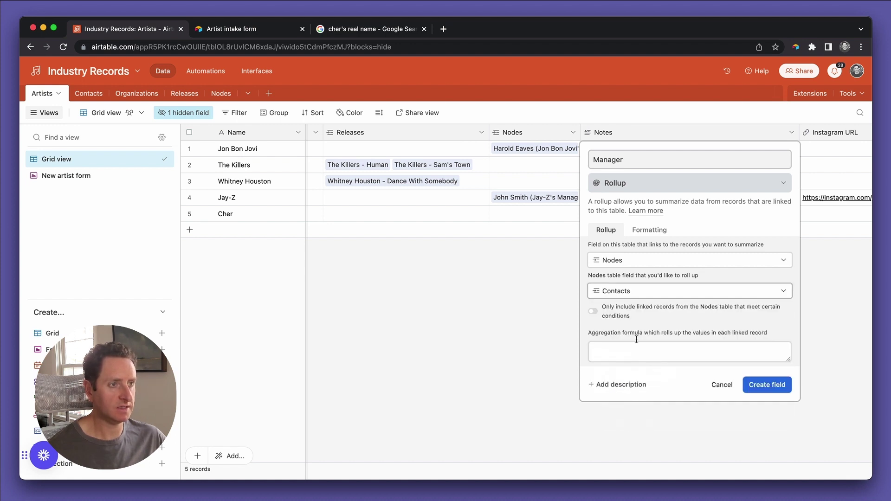
Add the rollup condition Type (Artists) is exactly Manager.
left_click(617, 308)
left_click(624, 329)
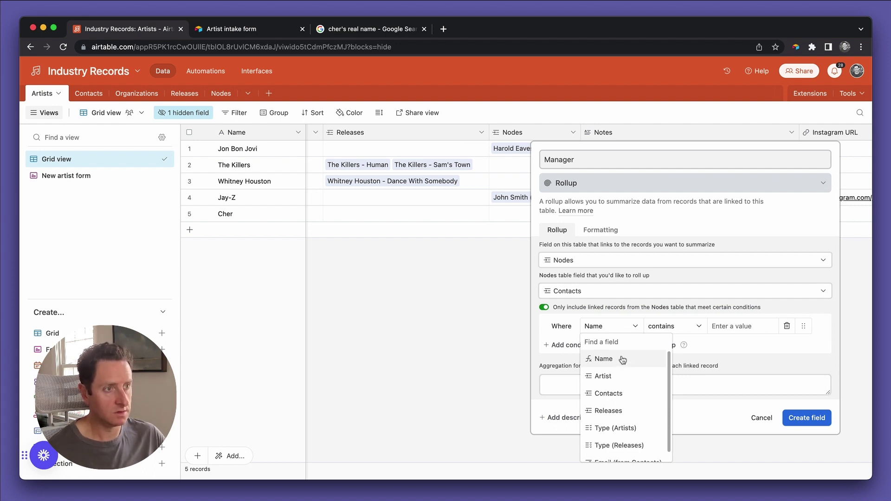
scroll(623, 381, "down", 1)
left_click(624, 413)
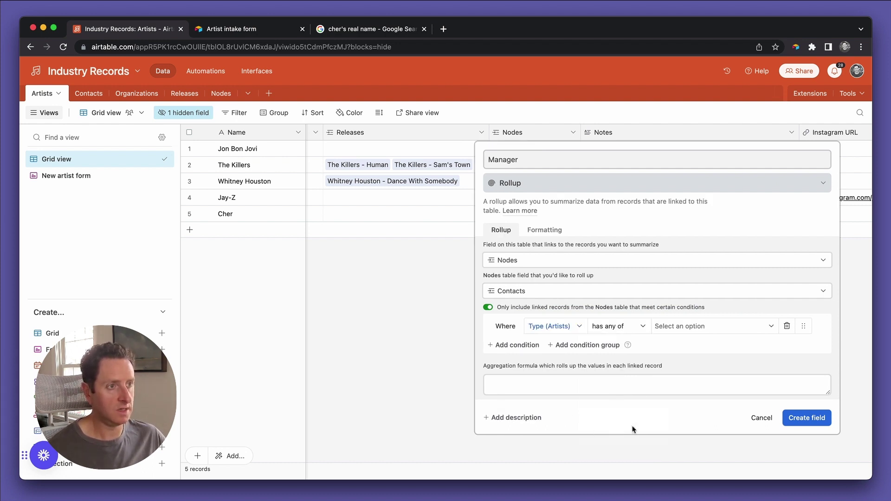
left_click(639, 328)
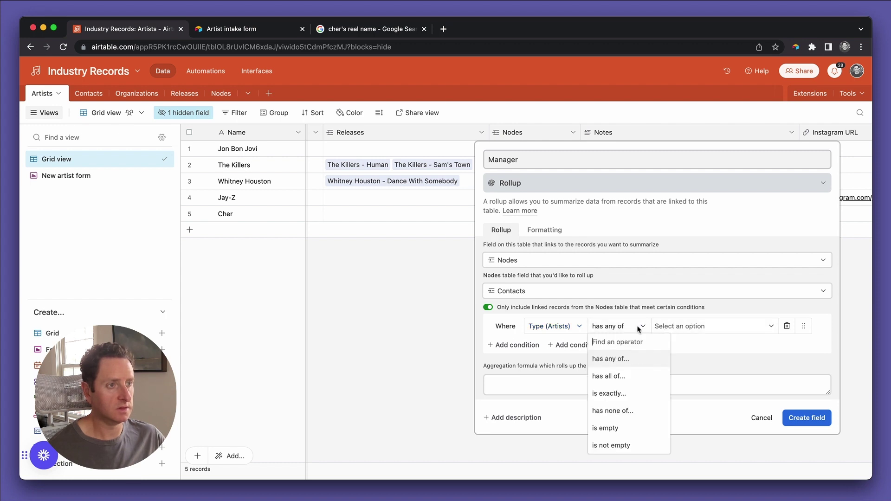
left_click(622, 394)
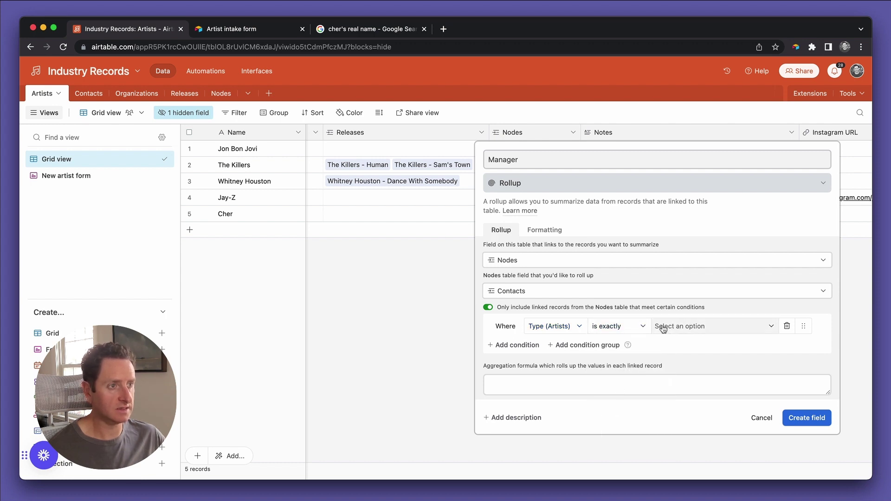
left_click(663, 328)
left_click(680, 360)
left_click(605, 399)
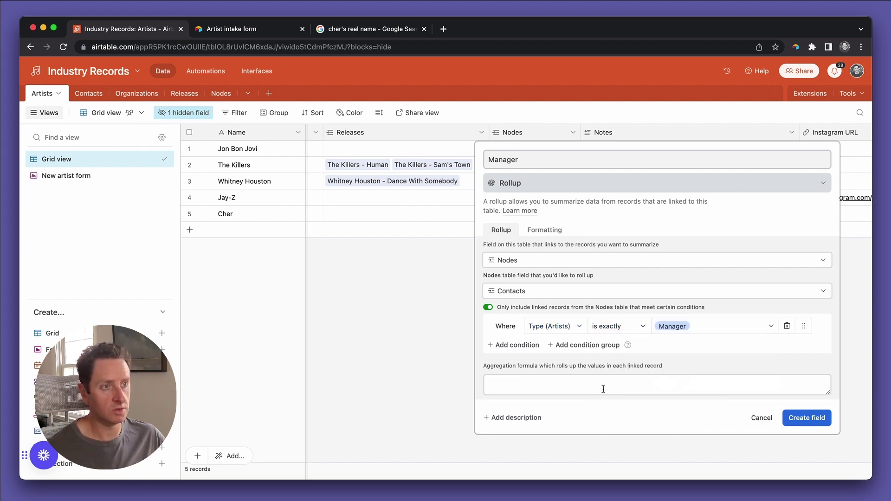
Set the aggregation formula to ARRAYJOIN(values) and create the field.
left_click(604, 389)
type("arr")
left_click(569, 414)
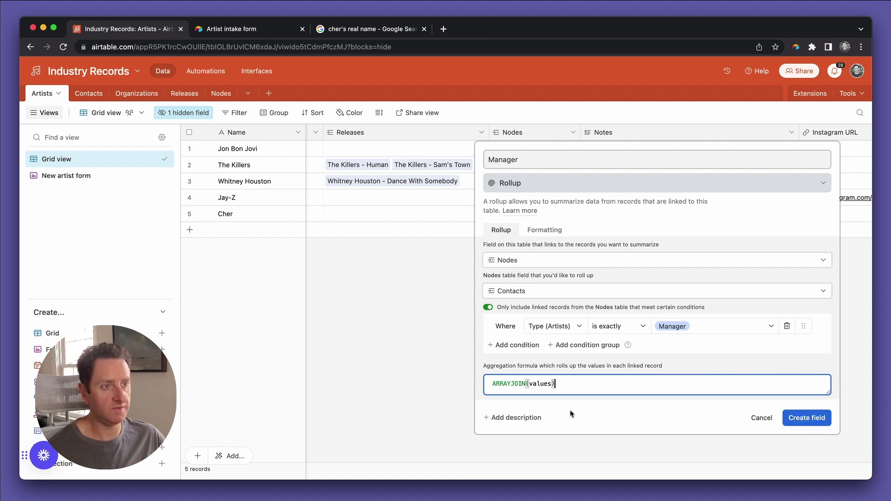
left_click(807, 418)
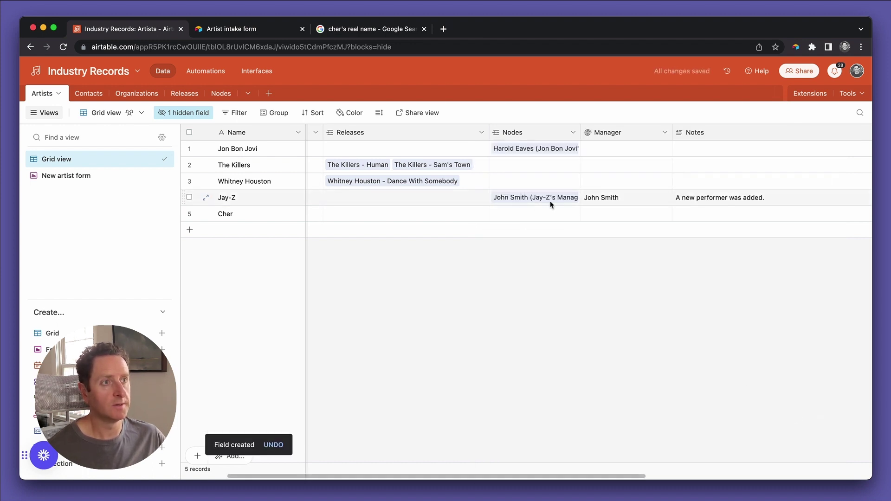
Duplicate the Manager field and rename the copy to Manager email.
left_click(620, 201)
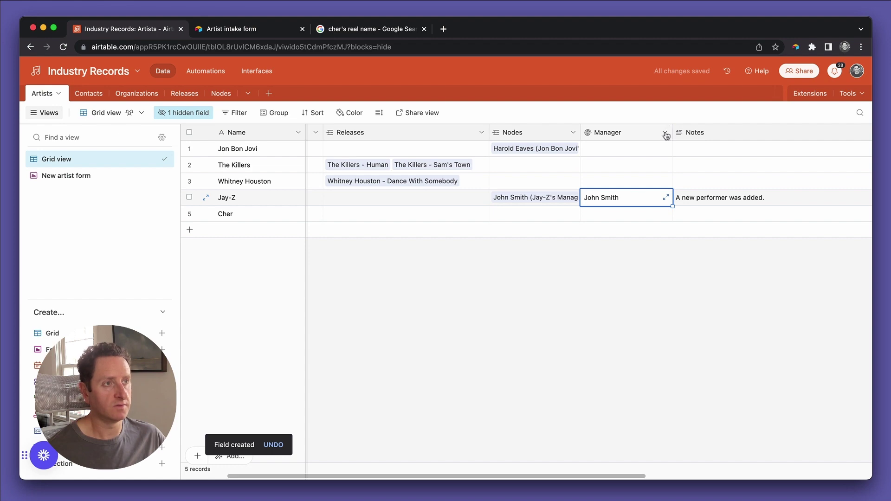
left_click(666, 133)
left_click(647, 191)
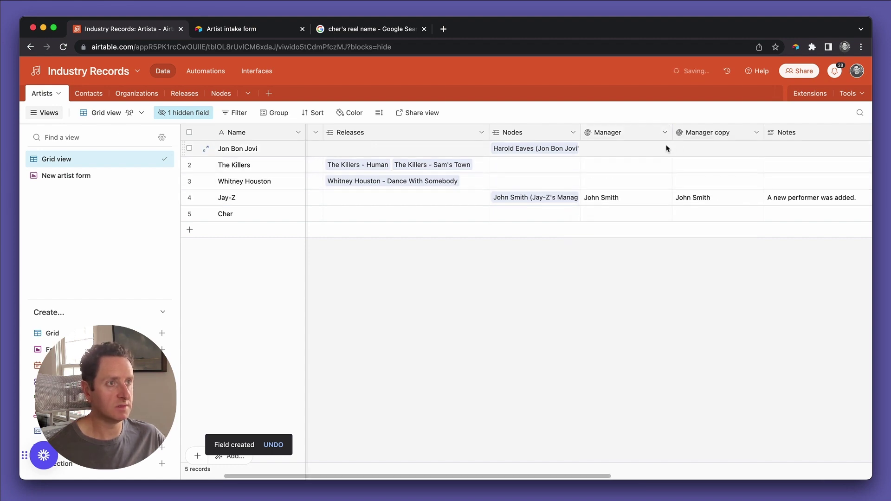
double_click(698, 134)
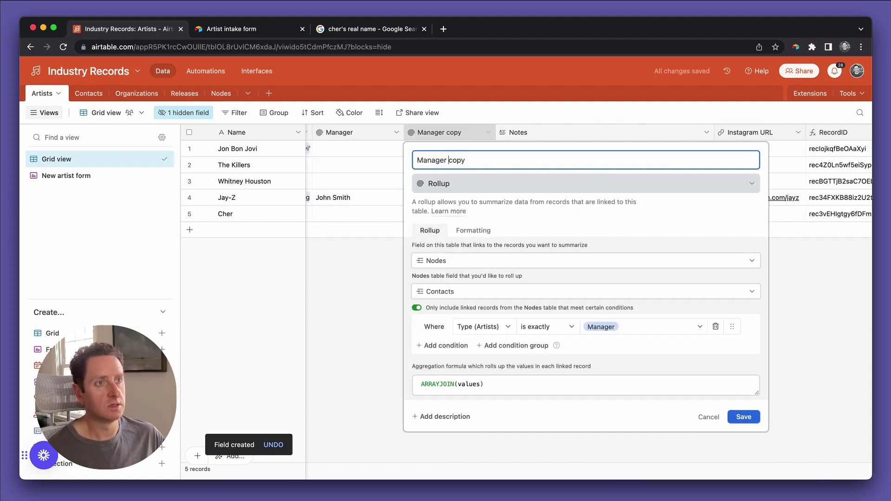
double_click(449, 161)
type("email")
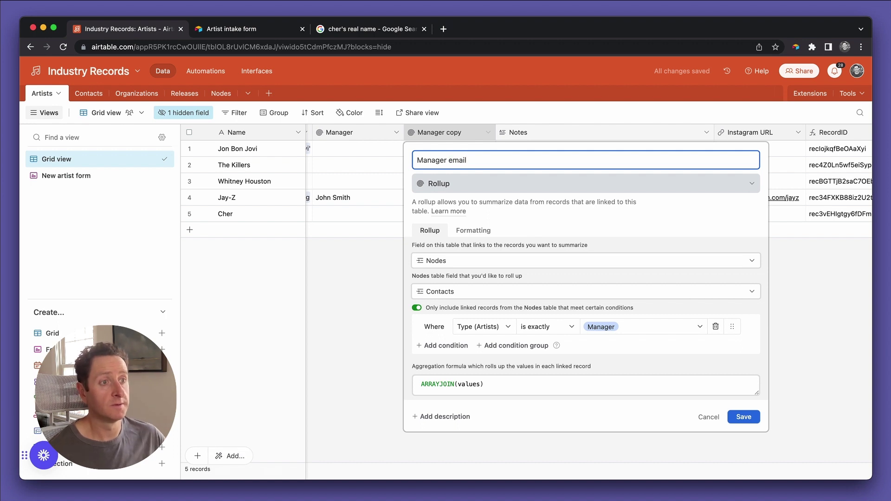
Make the copy roll up Email (from Contacts) instead of Contacts.
left_click(483, 329)
scroll(492, 378, "down", 1)
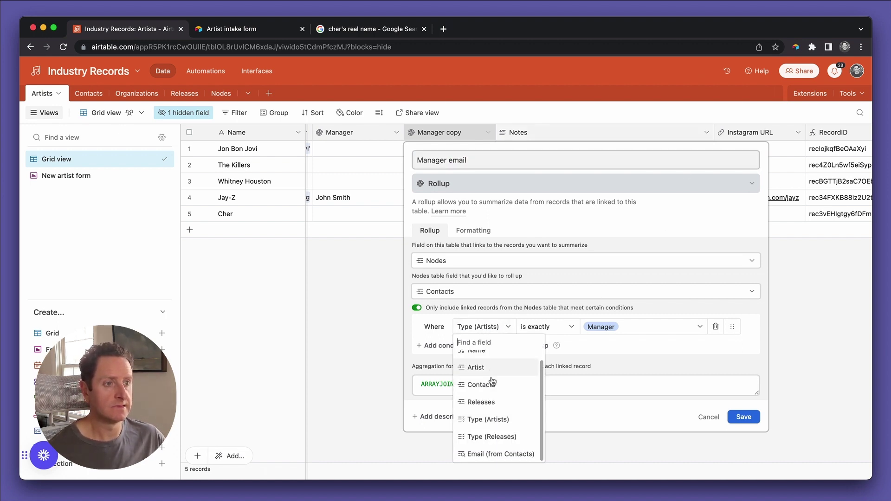
left_click(495, 454)
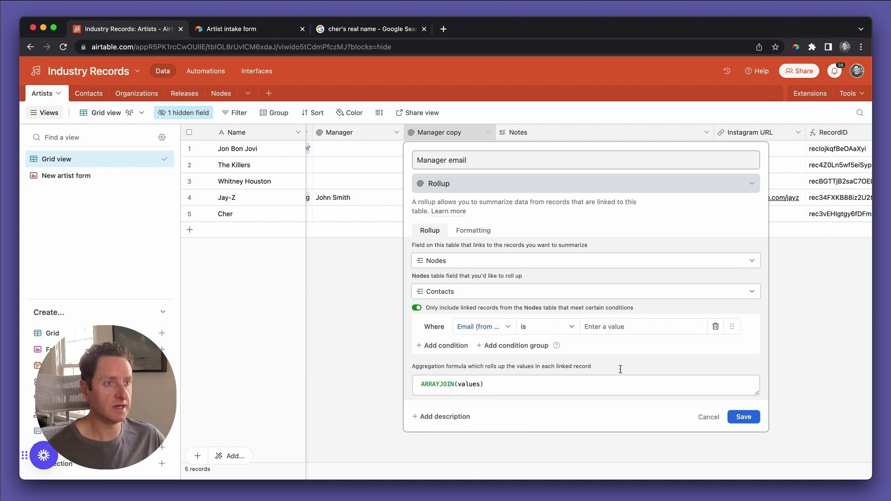
left_click(471, 291)
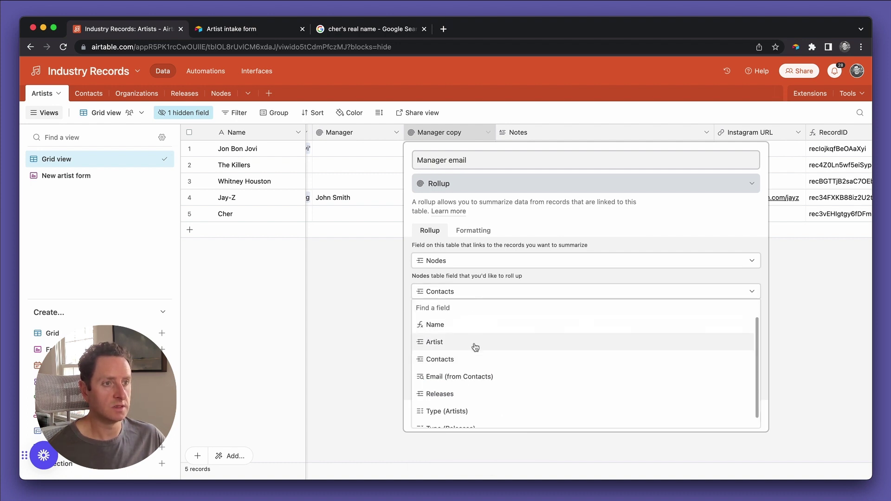
left_click(480, 377)
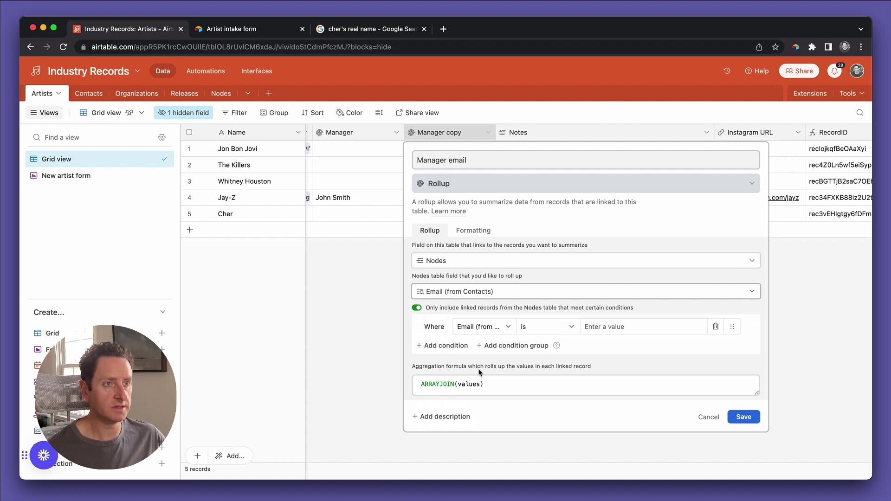
Restore the condition Type (Artists) is exactly Manager and save the field.
left_click(490, 327)
left_click(489, 419)
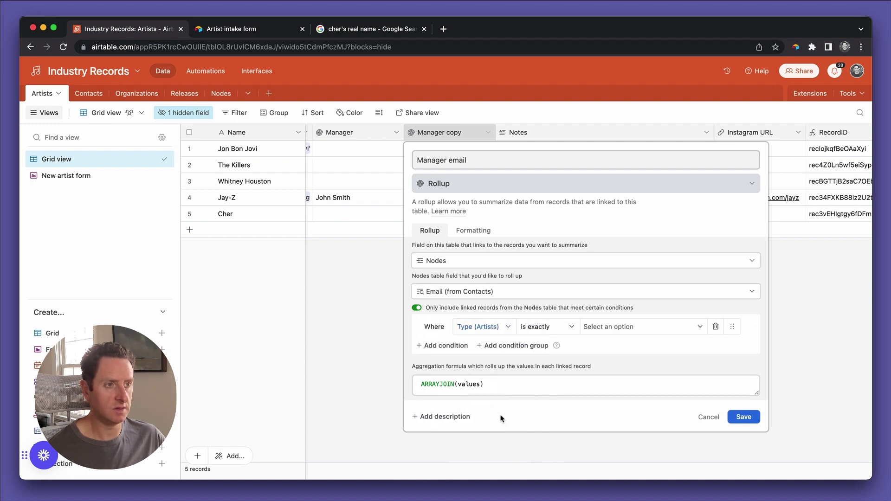
left_click(603, 327)
left_click(609, 361)
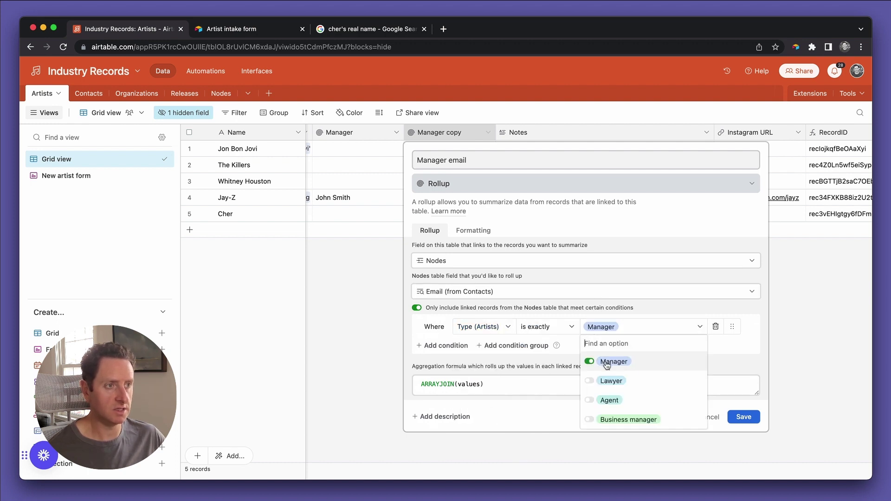
left_click(735, 420)
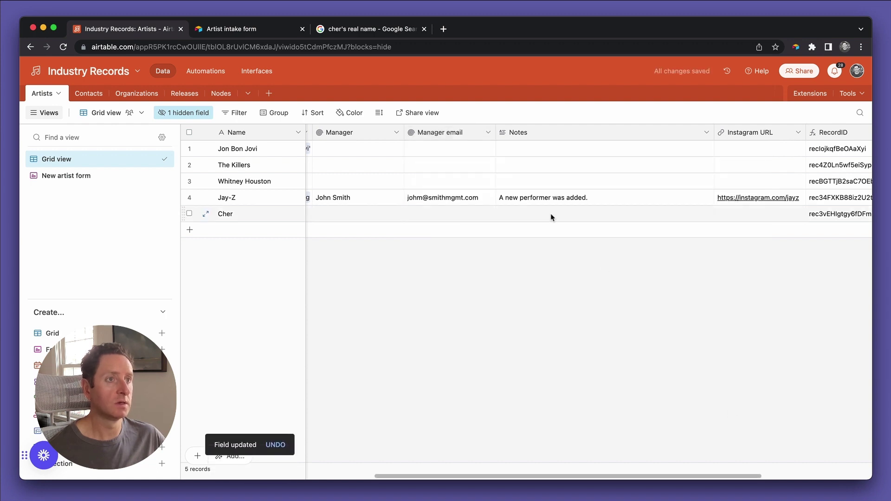
scroll(398, 167, "left", 2)
left_click(401, 203)
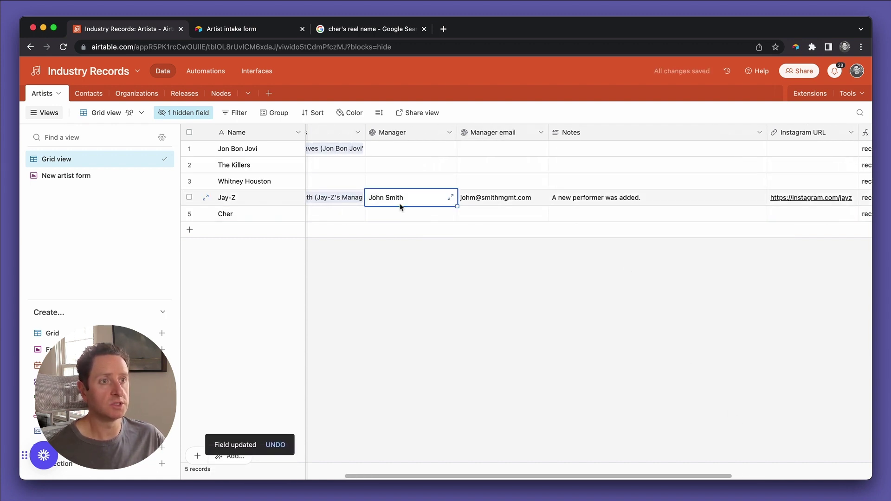
left_click(517, 202)
scroll(408, 199, "left", 10)
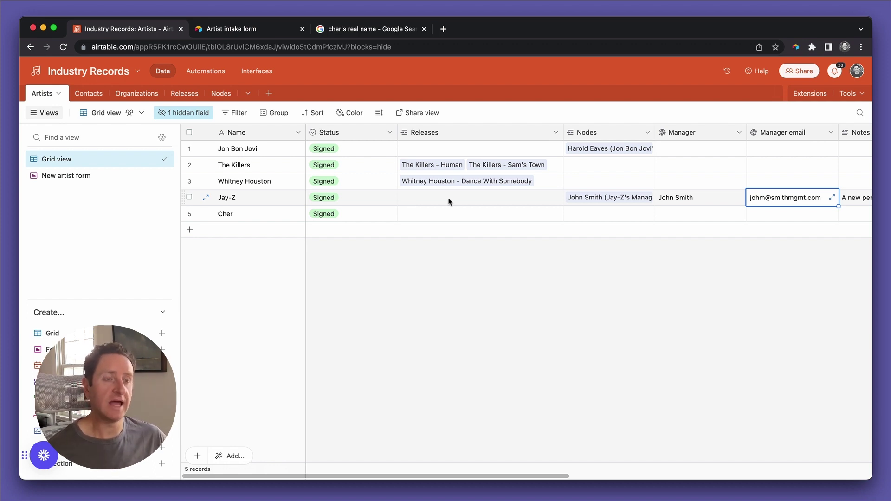
Turn on the artist intake automation in Automations.
left_click(215, 72)
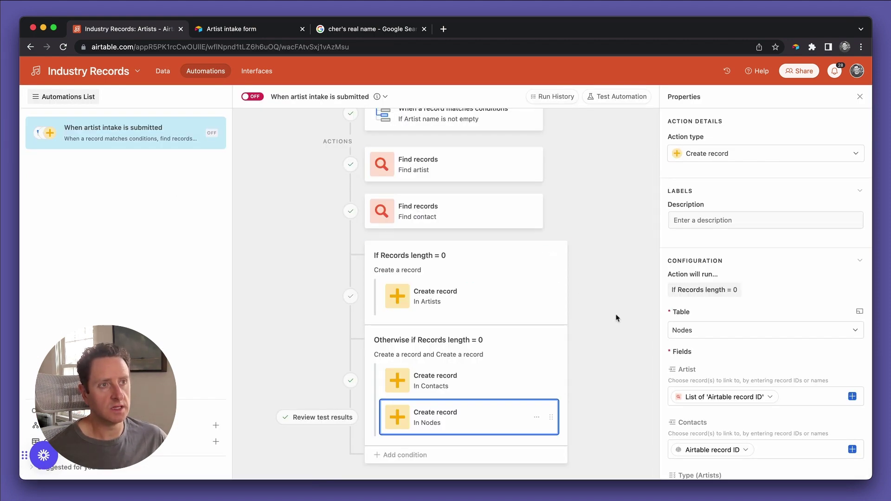
scroll(616, 318, "up", 2)
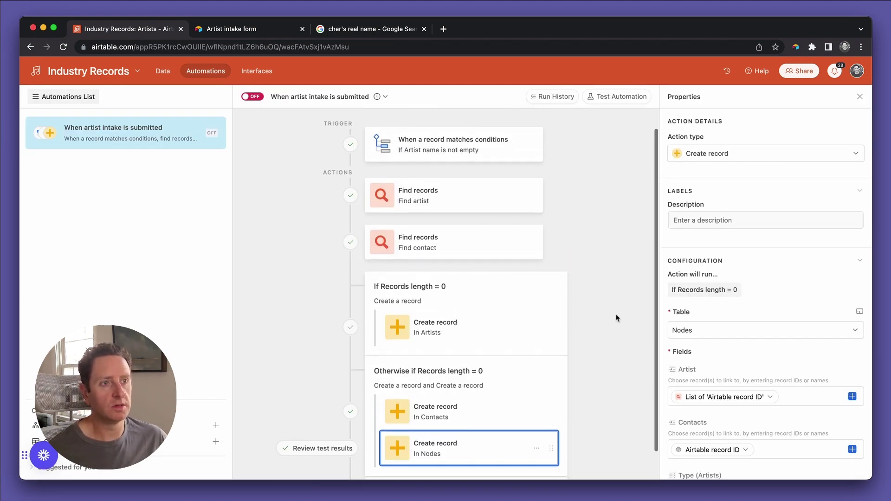
scroll(616, 318, "down", 2)
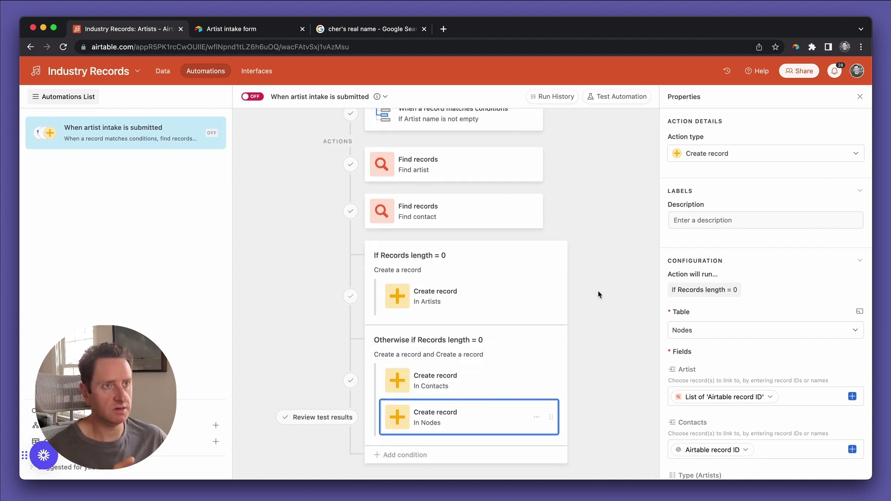
scroll(599, 294, "up", 3)
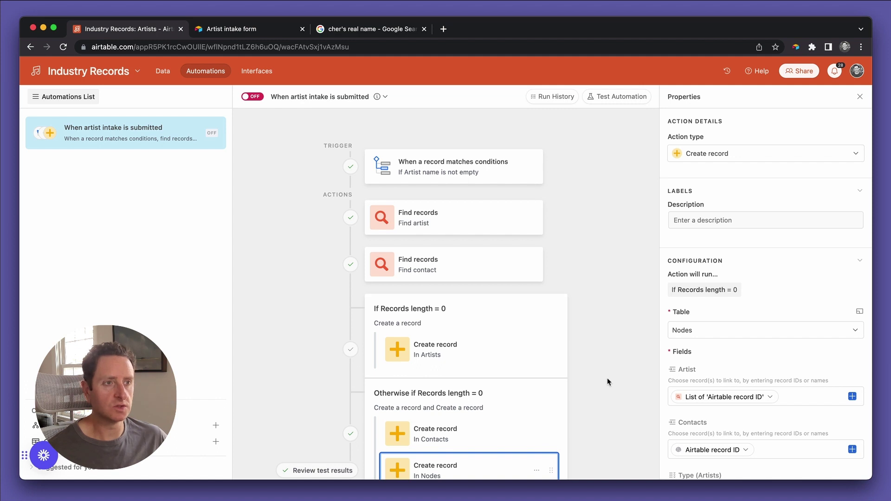
scroll(608, 382, "down", 2)
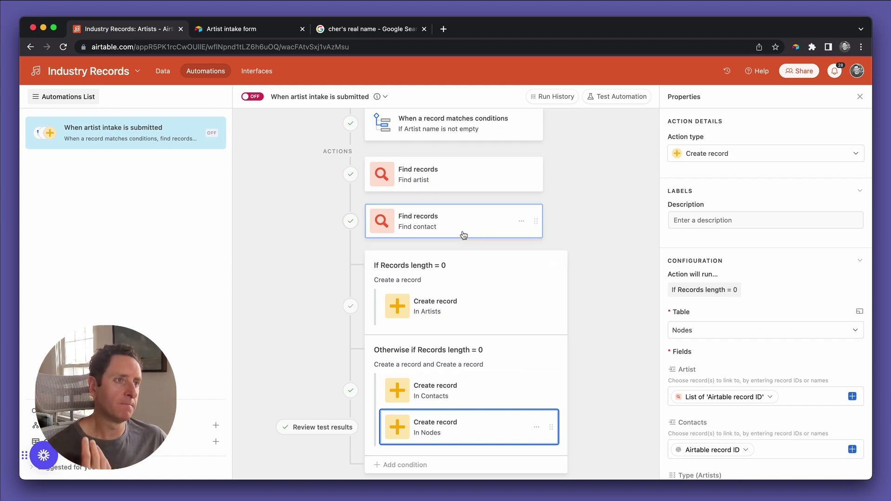
scroll(560, 241, "up", 2)
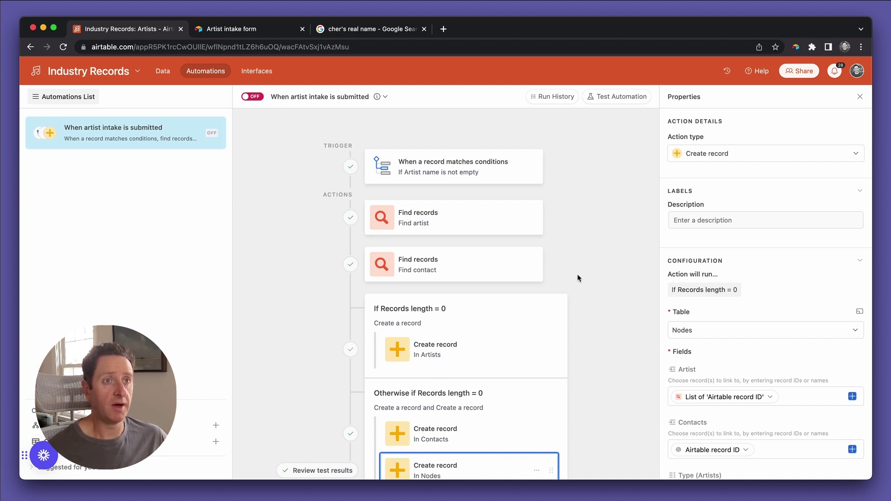
left_click(255, 101)
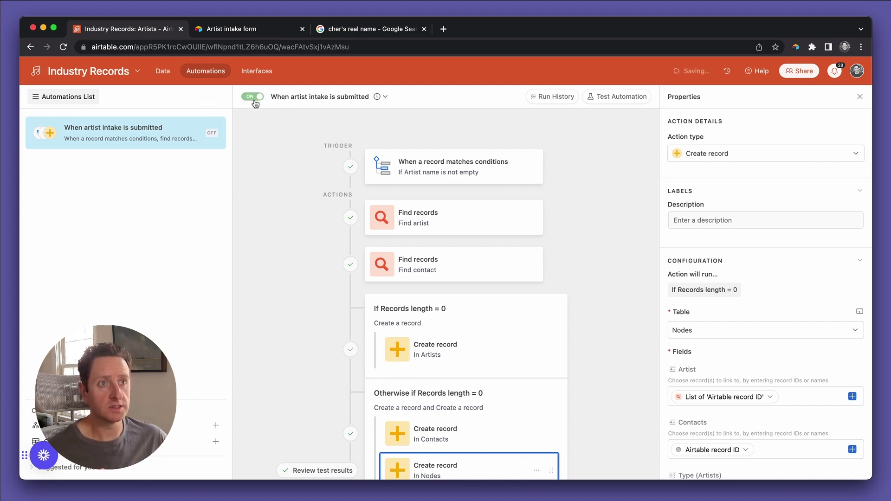
Open the Contacts table's Artist intake form view in a new tab.
left_click(166, 74)
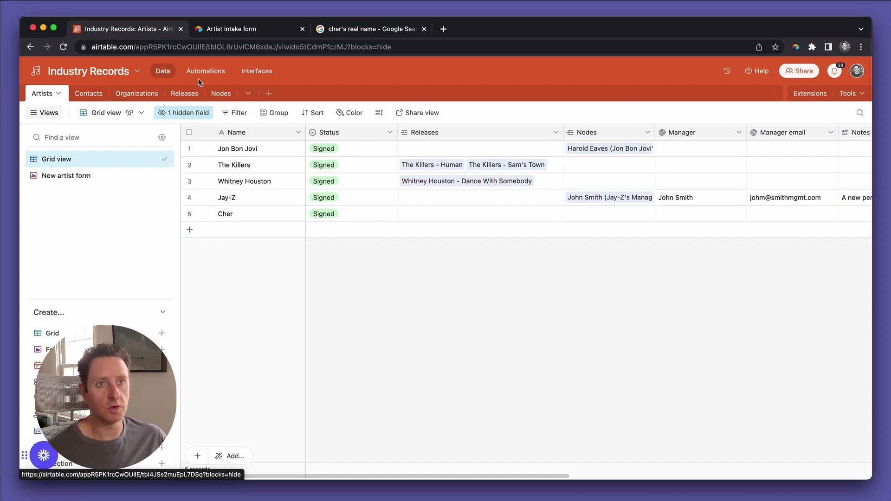
left_click(95, 94)
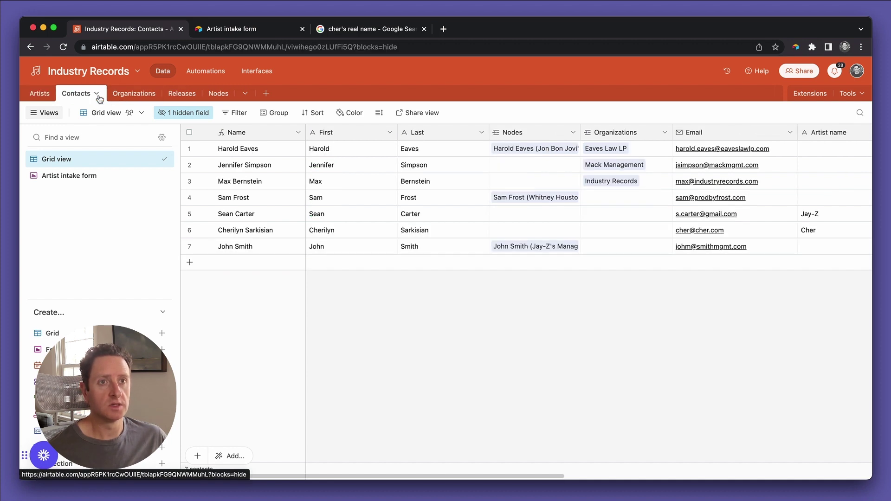
left_click(95, 178)
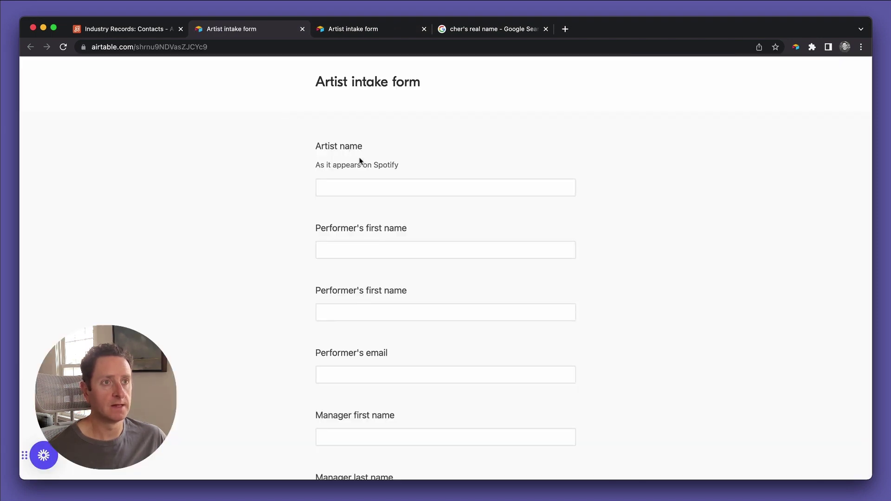
Enter The Killers as artist name and split the performer's name into first and last name fields.
left_click(358, 186)
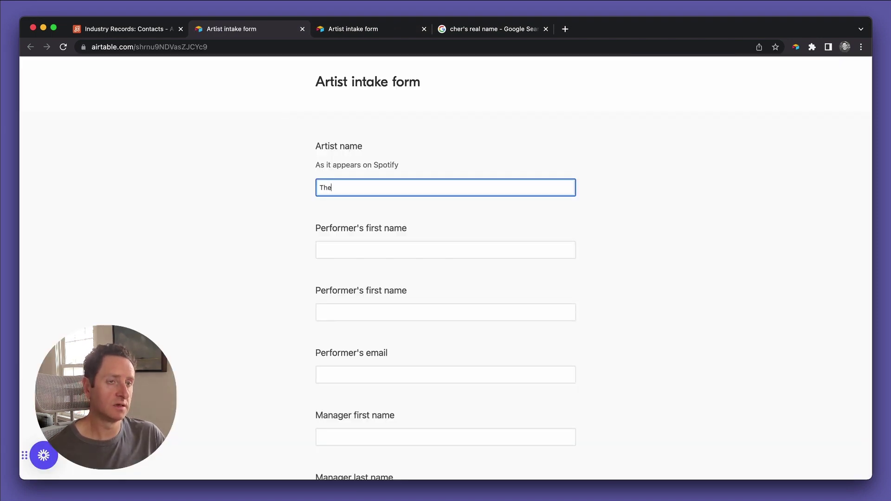
left_click(372, 249)
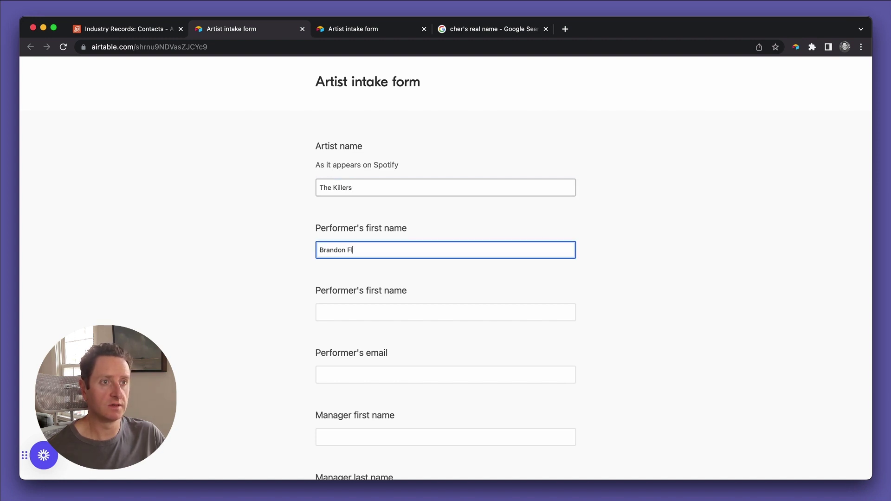
left_click(445, 312)
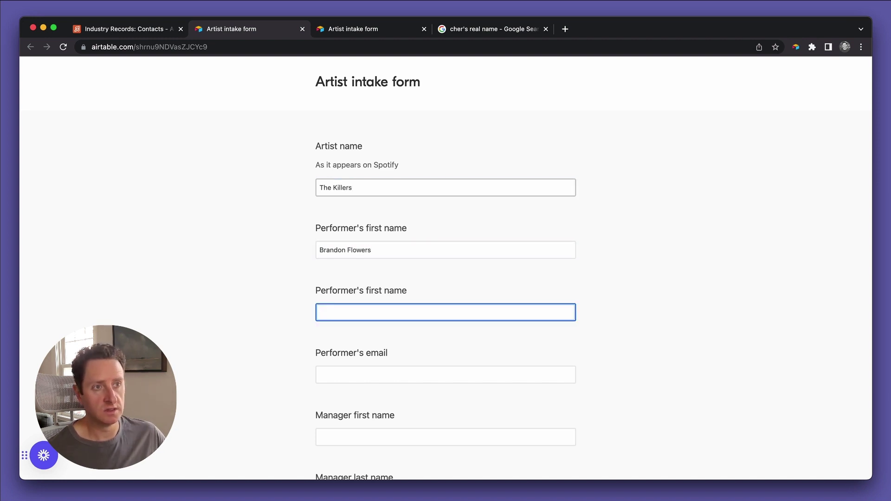
scroll(446, 271, "down", 2)
double_click(365, 202)
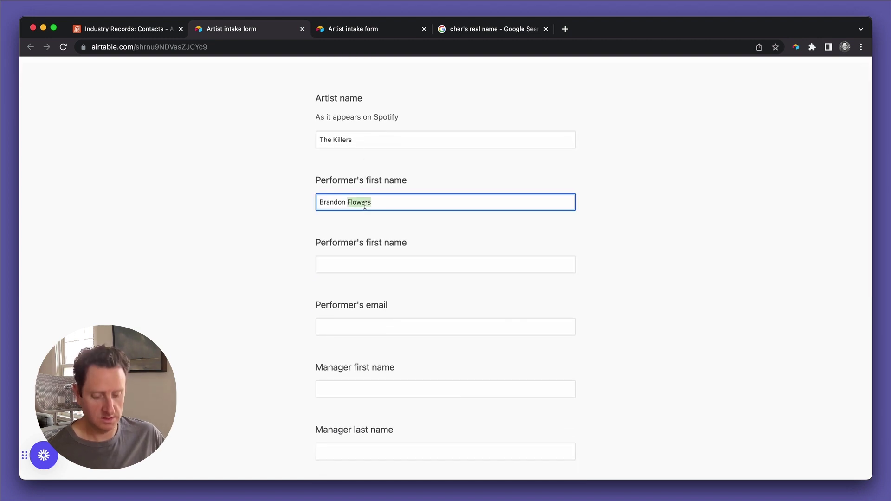
key("BackSpace")
key("BackSpace")
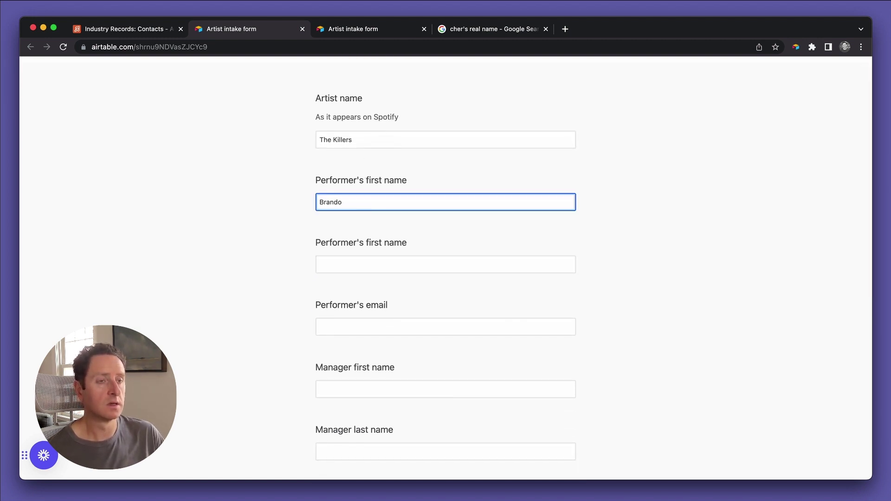
type("n")
key("Tab")
Enter the performer's surname and switch back to the base's Artists table.
type("Flowers")
key("super+1")
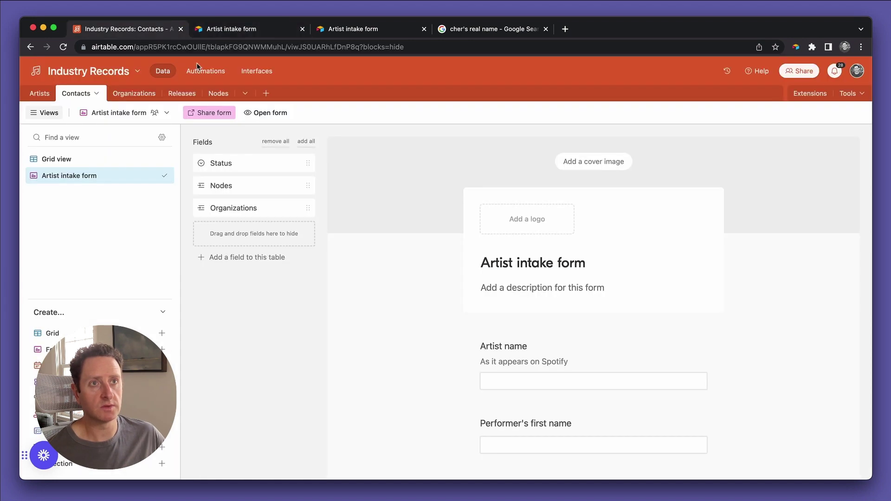
left_click(65, 99)
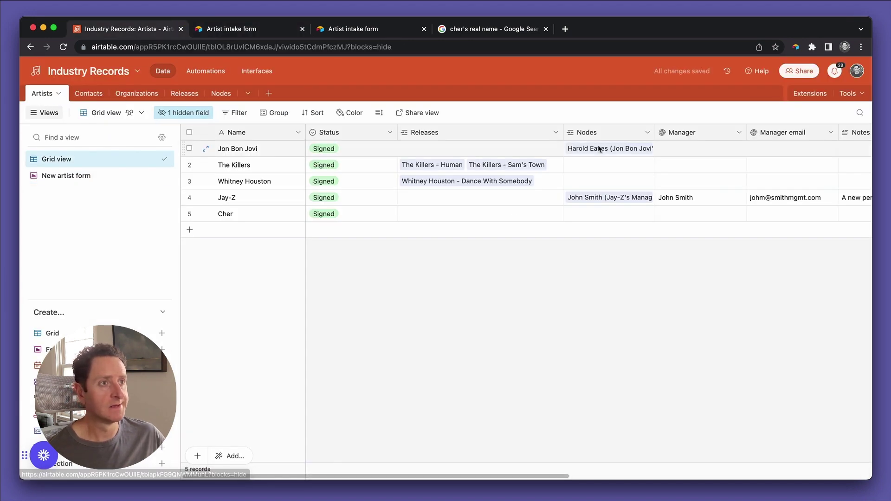
scroll(597, 147, "right", 5)
Check that The Killers' Nodes and Manager values are still empty.
left_click(558, 168)
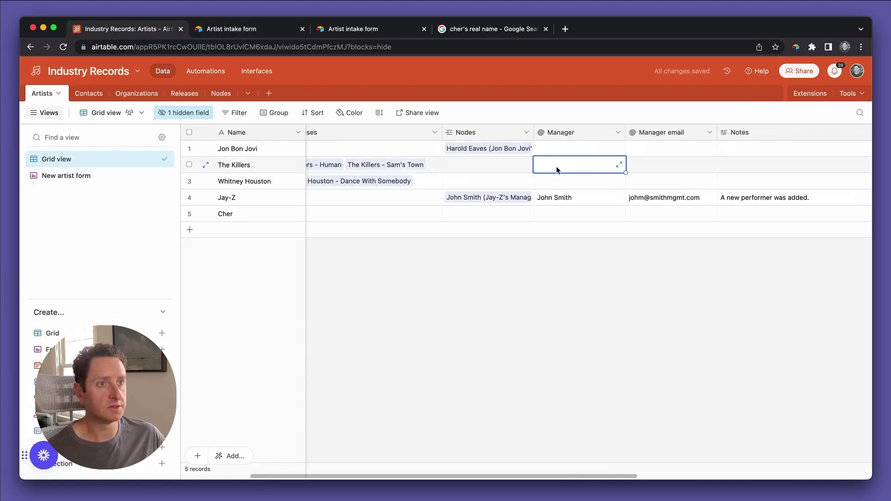
left_click(497, 178)
left_click(513, 171)
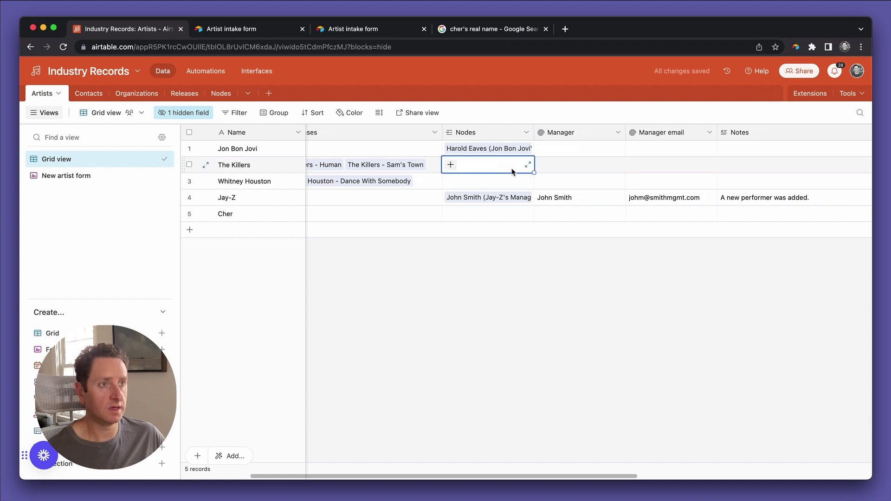
left_click(537, 168, "shift")
scroll(465, 160, "right", 2)
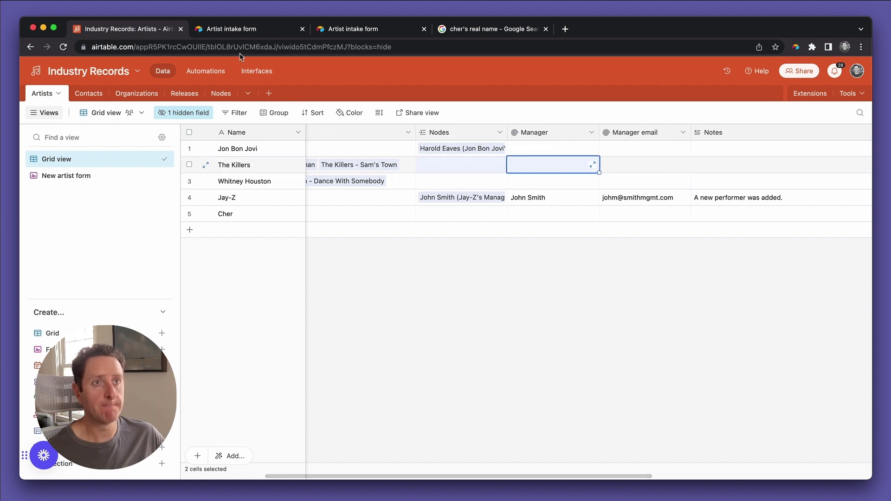
left_click(215, 78)
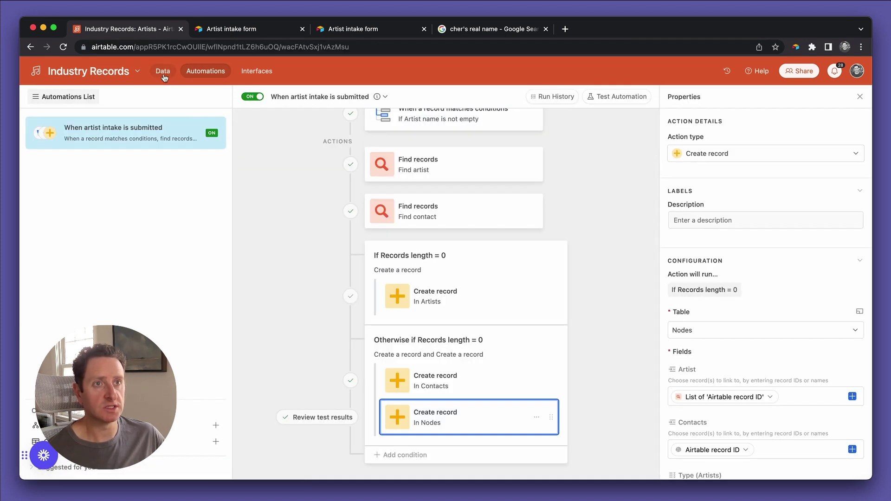
left_click(162, 74)
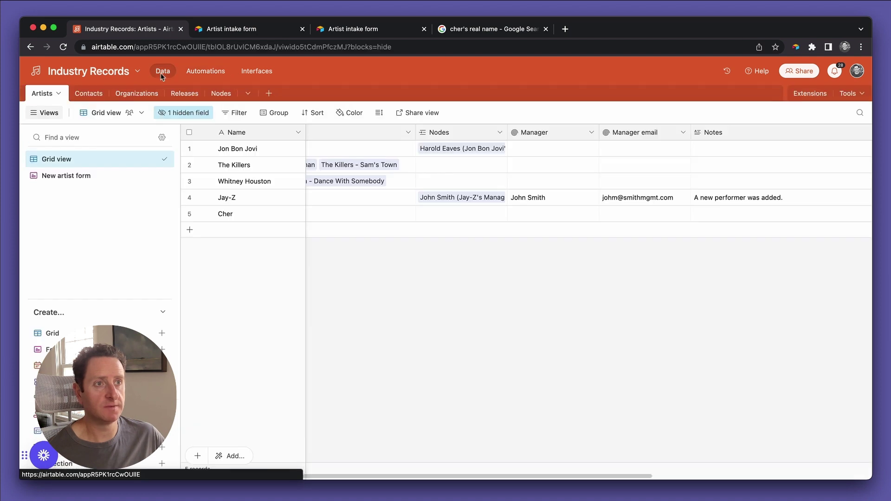
Return to the intake form and fill in the performer's email.
left_click(251, 30)
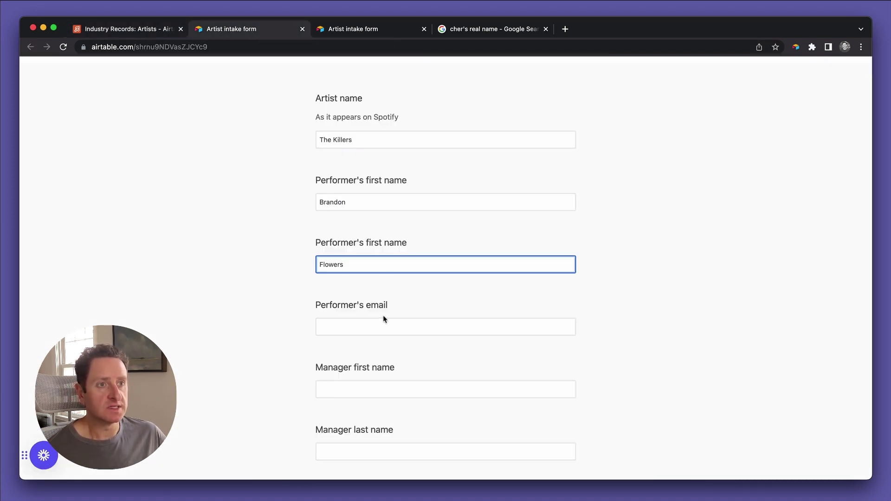
left_click(350, 322)
scroll(350, 323, "down", 1)
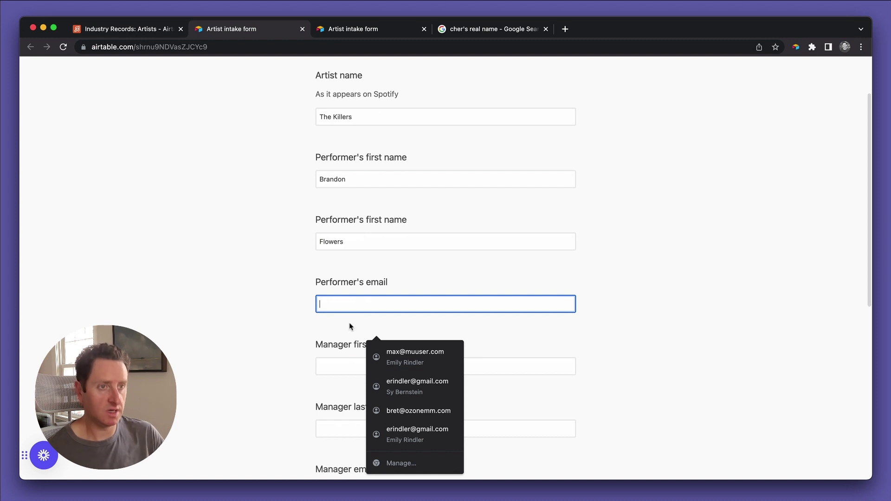
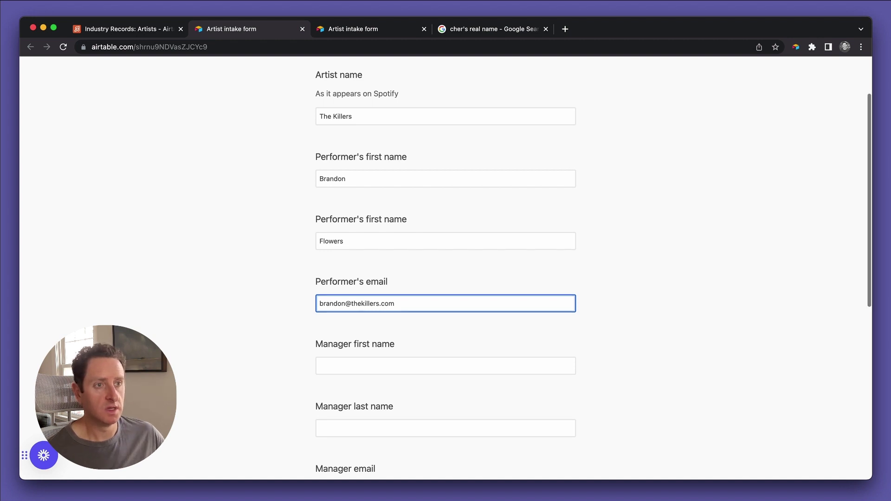
Enter the manager's name and email, PRO BMI and writer IPI number, then submit the form.
scroll(351, 308, "down", 3)
left_click(352, 308)
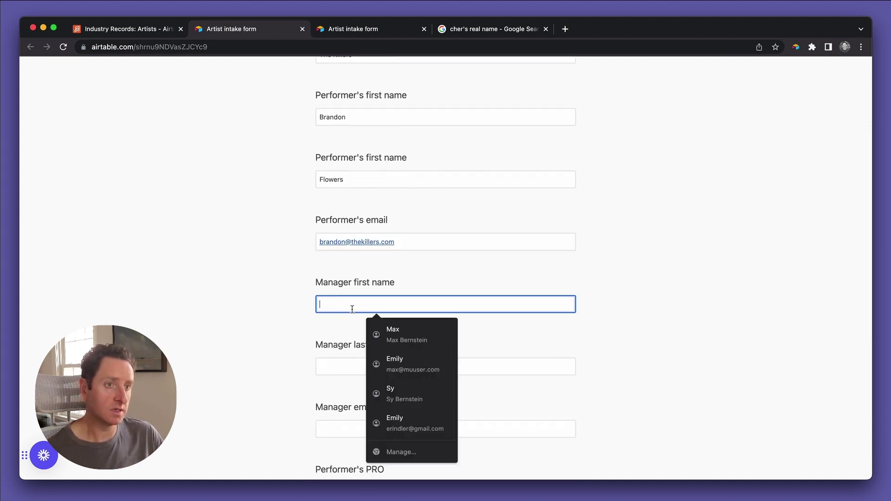
type("Edward")
left_click(446, 367)
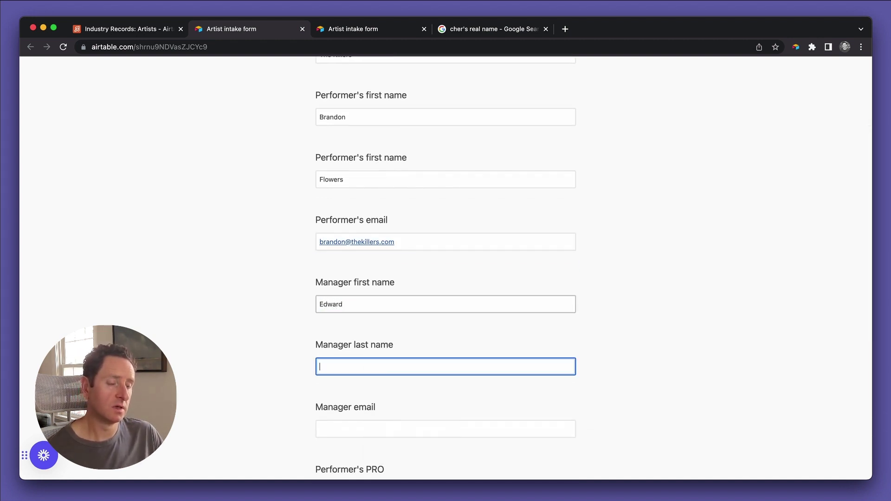
key("Tab")
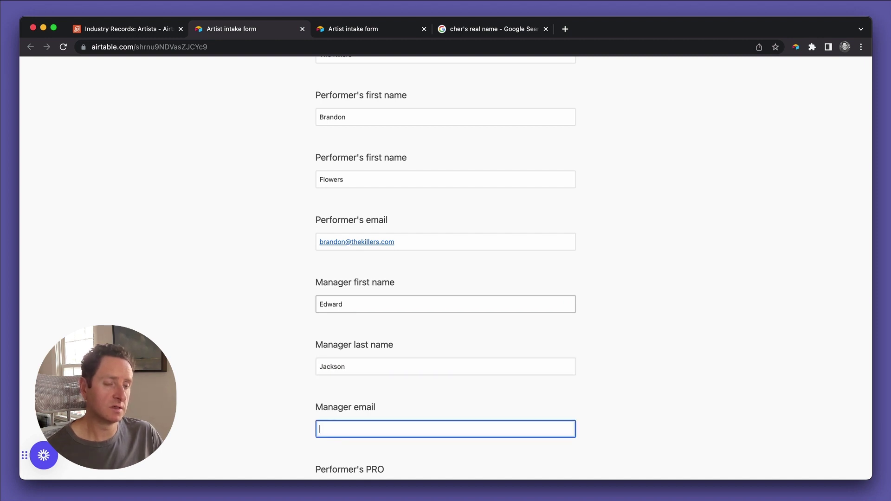
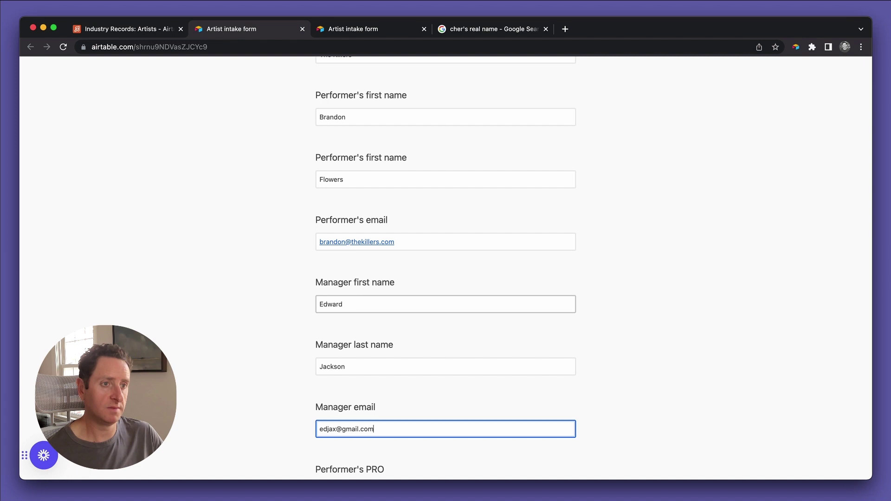
key("Tab")
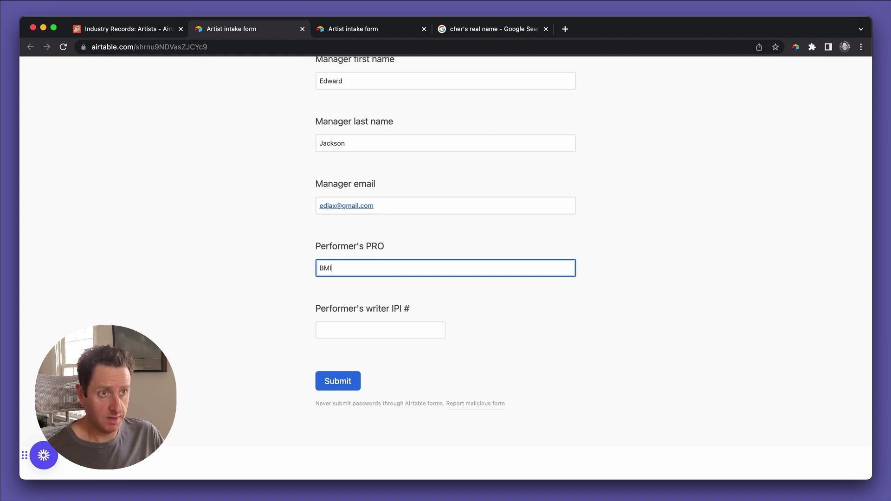
left_click(380, 330)
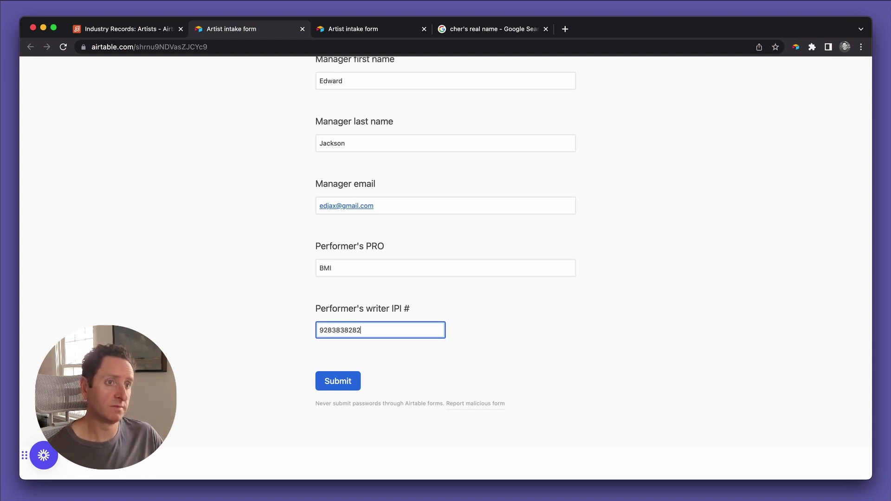
left_click(346, 382)
Check the automation's run history and The Killers record in Artists.
left_click(155, 34)
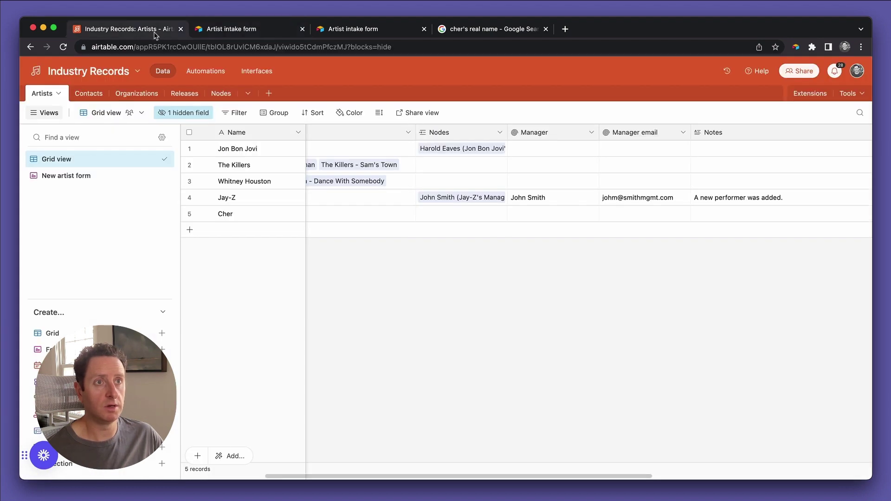
left_click(205, 70)
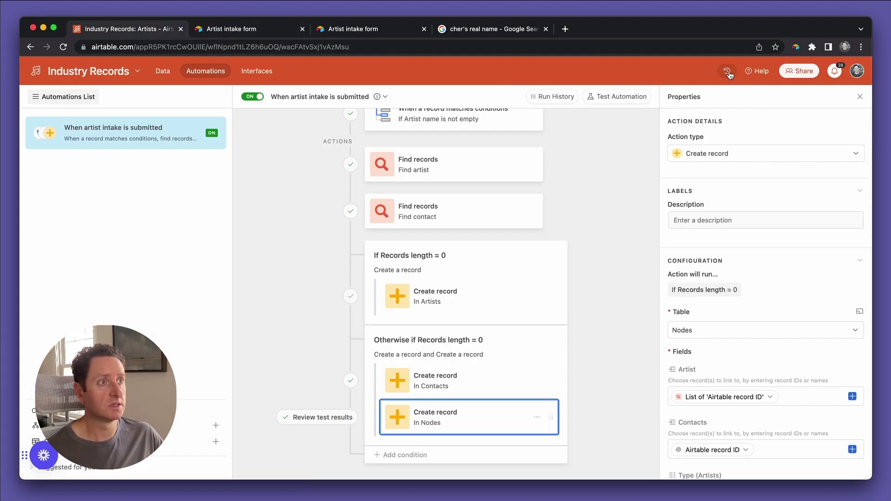
left_click(556, 98)
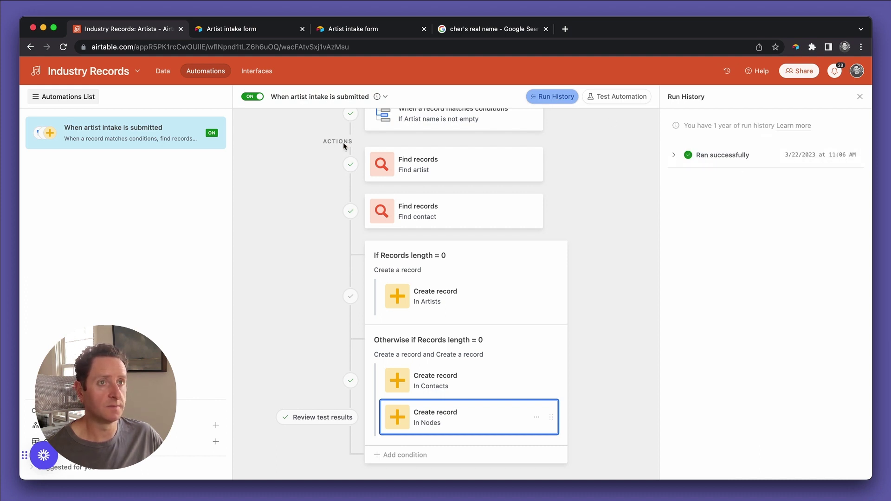
left_click(163, 71)
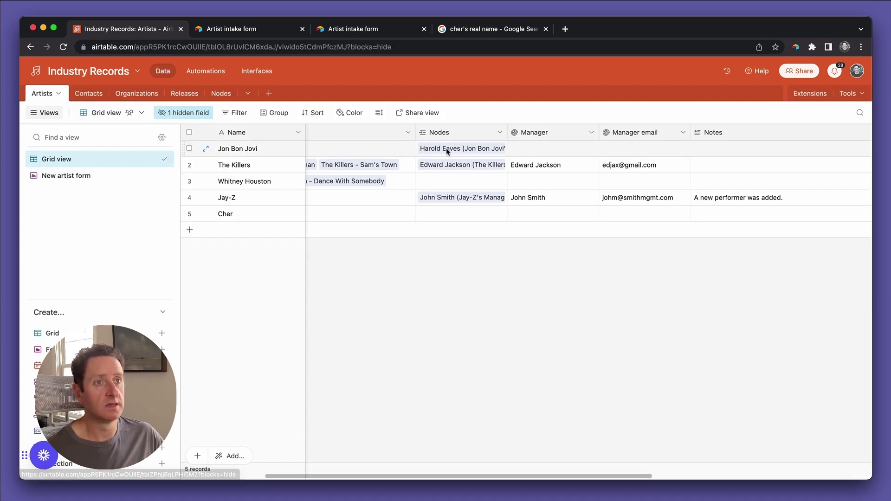
left_click(258, 166)
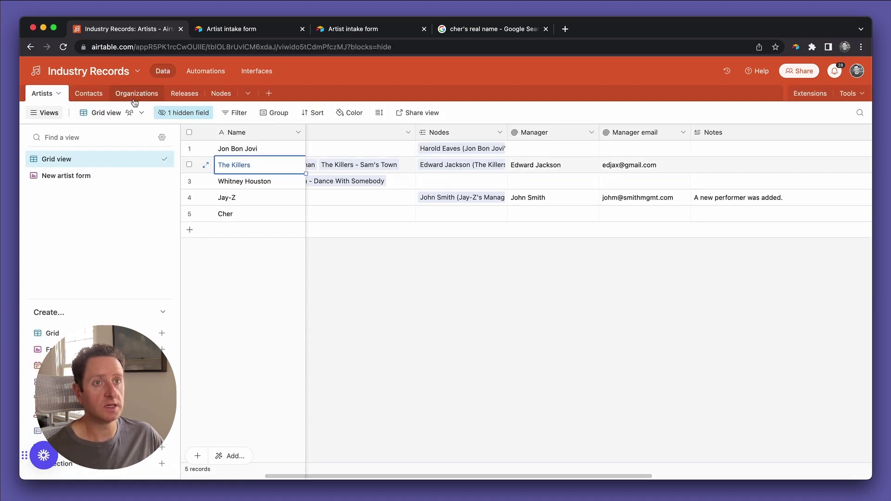
Inspect the newly created manager contact in row 9 of the Contacts grid.
left_click(95, 95)
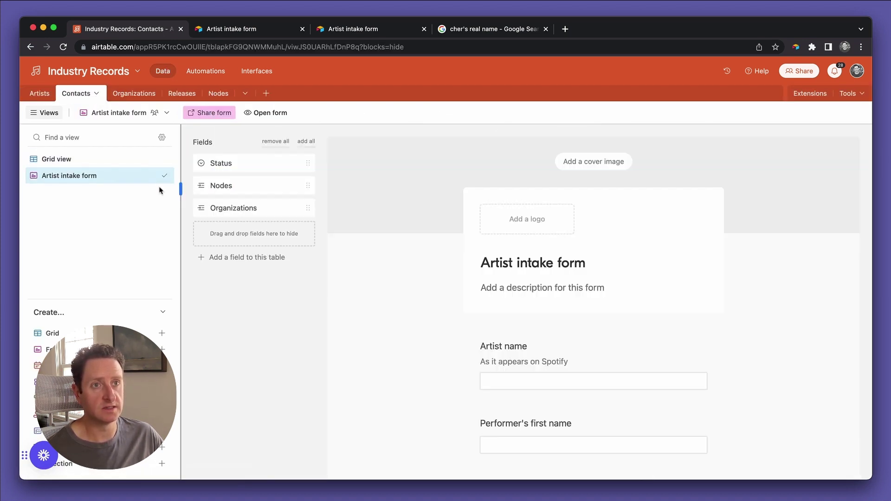
left_click(70, 159)
left_click(279, 284)
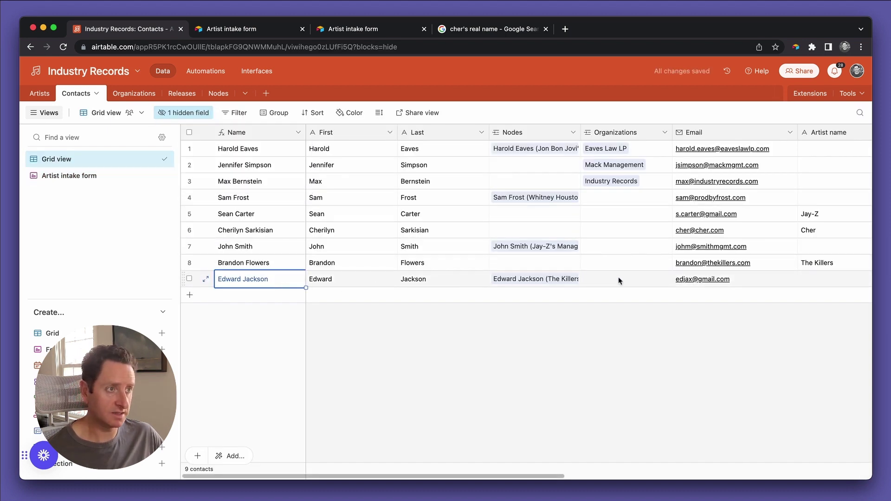
scroll(619, 280, "right", 8)
scroll(618, 281, "left", 5)
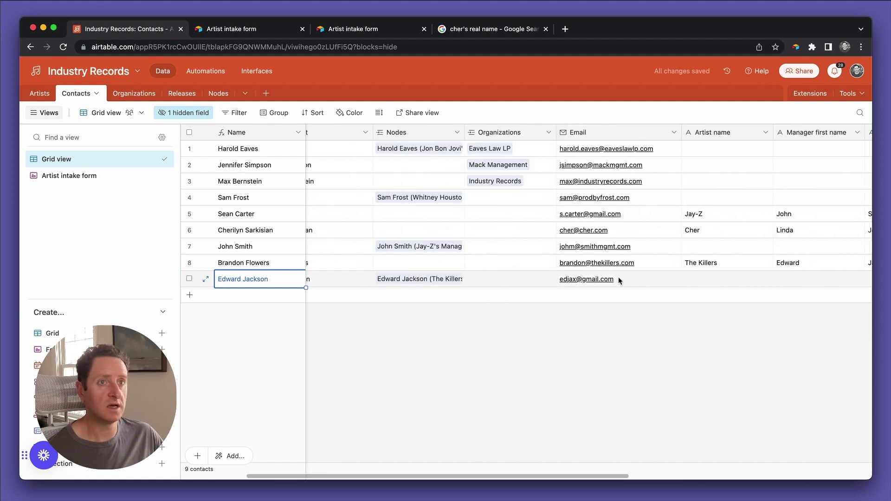
scroll(619, 281, "left", 3)
Verify the new node links to The Killers with type Manager.
left_click(216, 93)
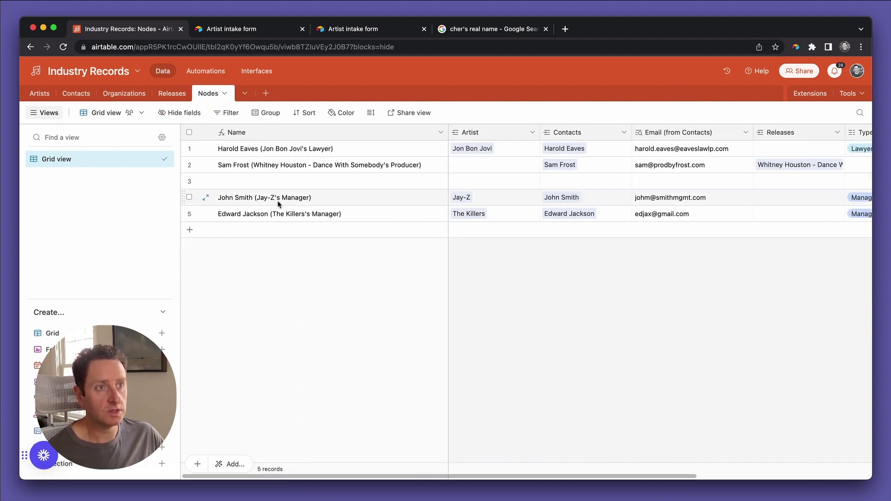
left_click(516, 217)
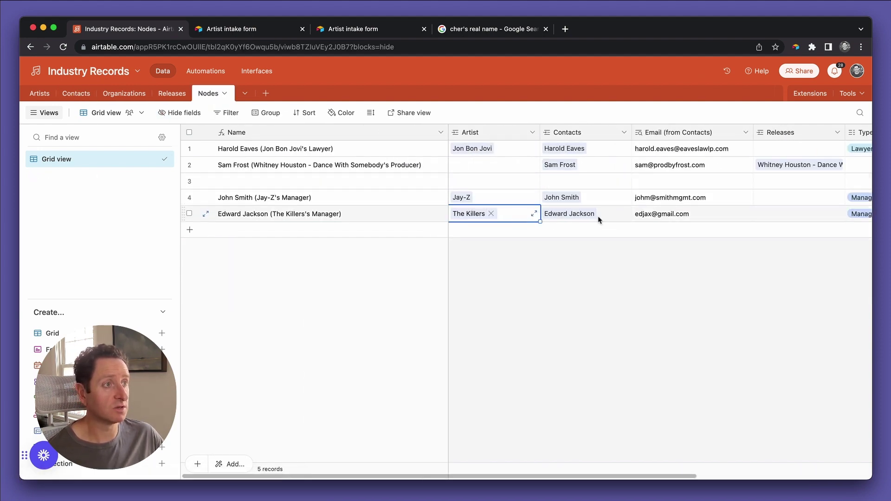
scroll(598, 216, "right", 5)
left_click(620, 216)
scroll(537, 241, "left", 5)
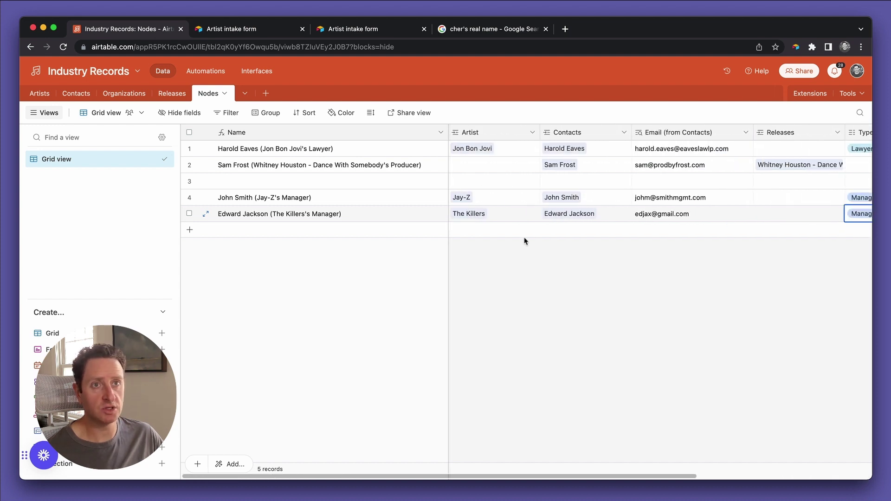
Confirm The Killers' Manager and Manager email fields are now filled in Artists.
left_click(39, 94)
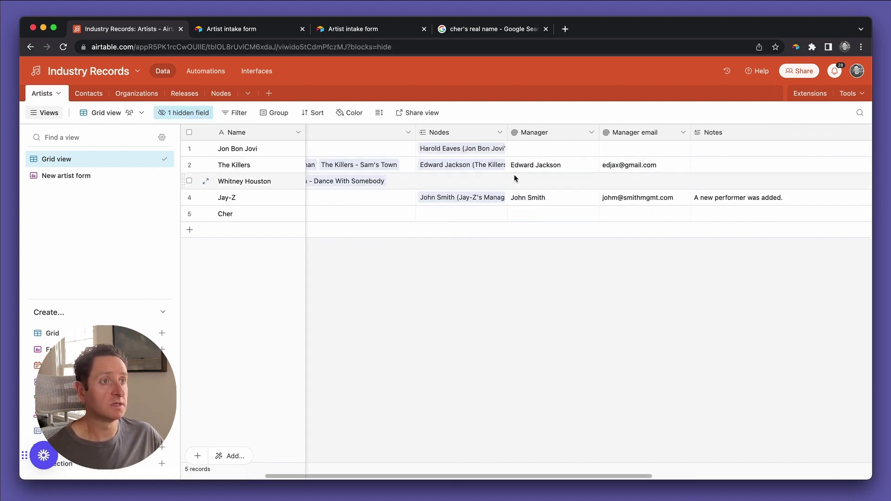
left_click(529, 168)
left_click(626, 166)
left_click(572, 170)
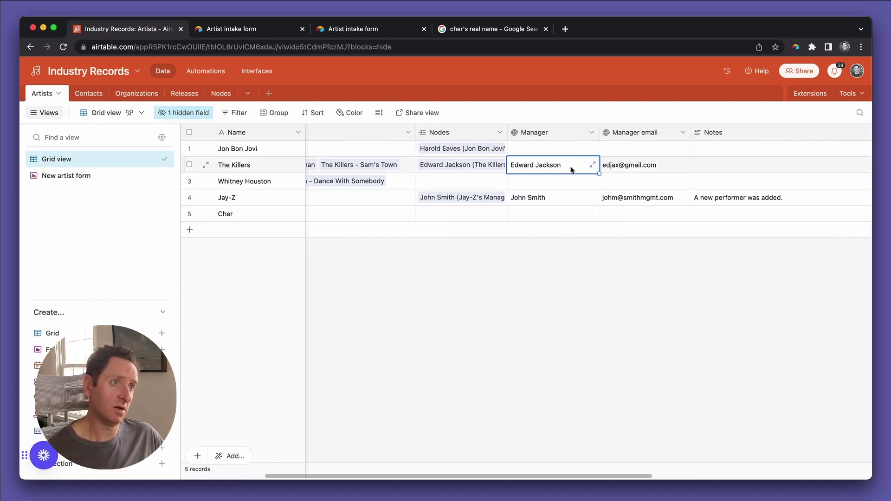
left_click(638, 169, "shift")
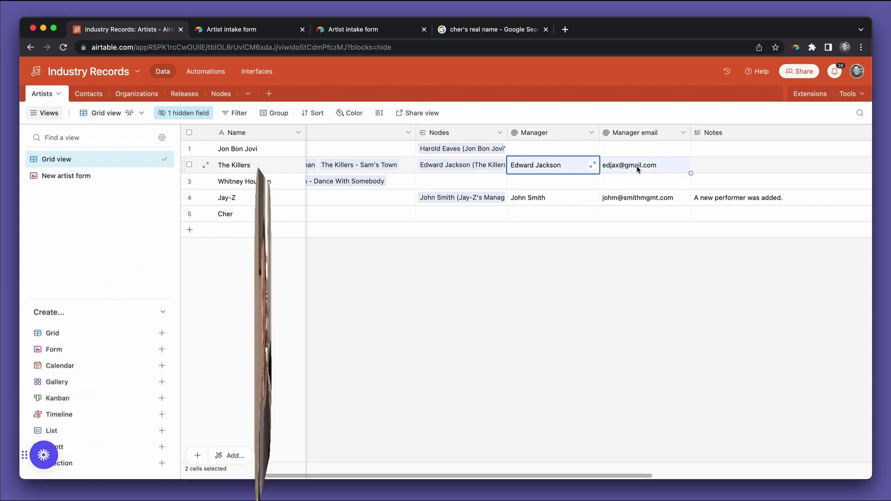